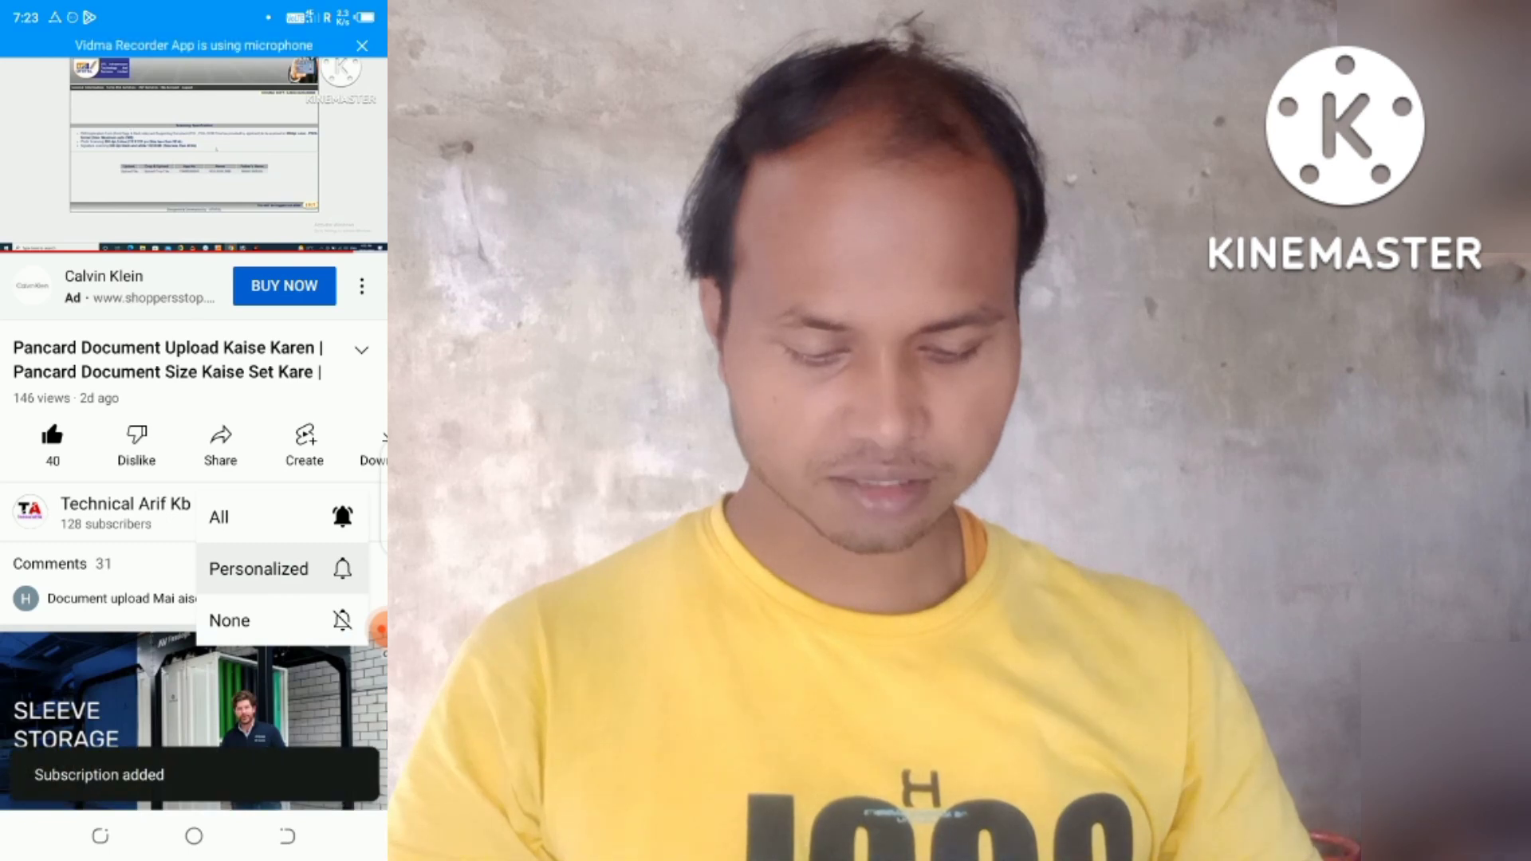
Turn on all notifications for the channel and post the comment 'Ration' under the video.
left_click(279, 516)
left_click(160, 582)
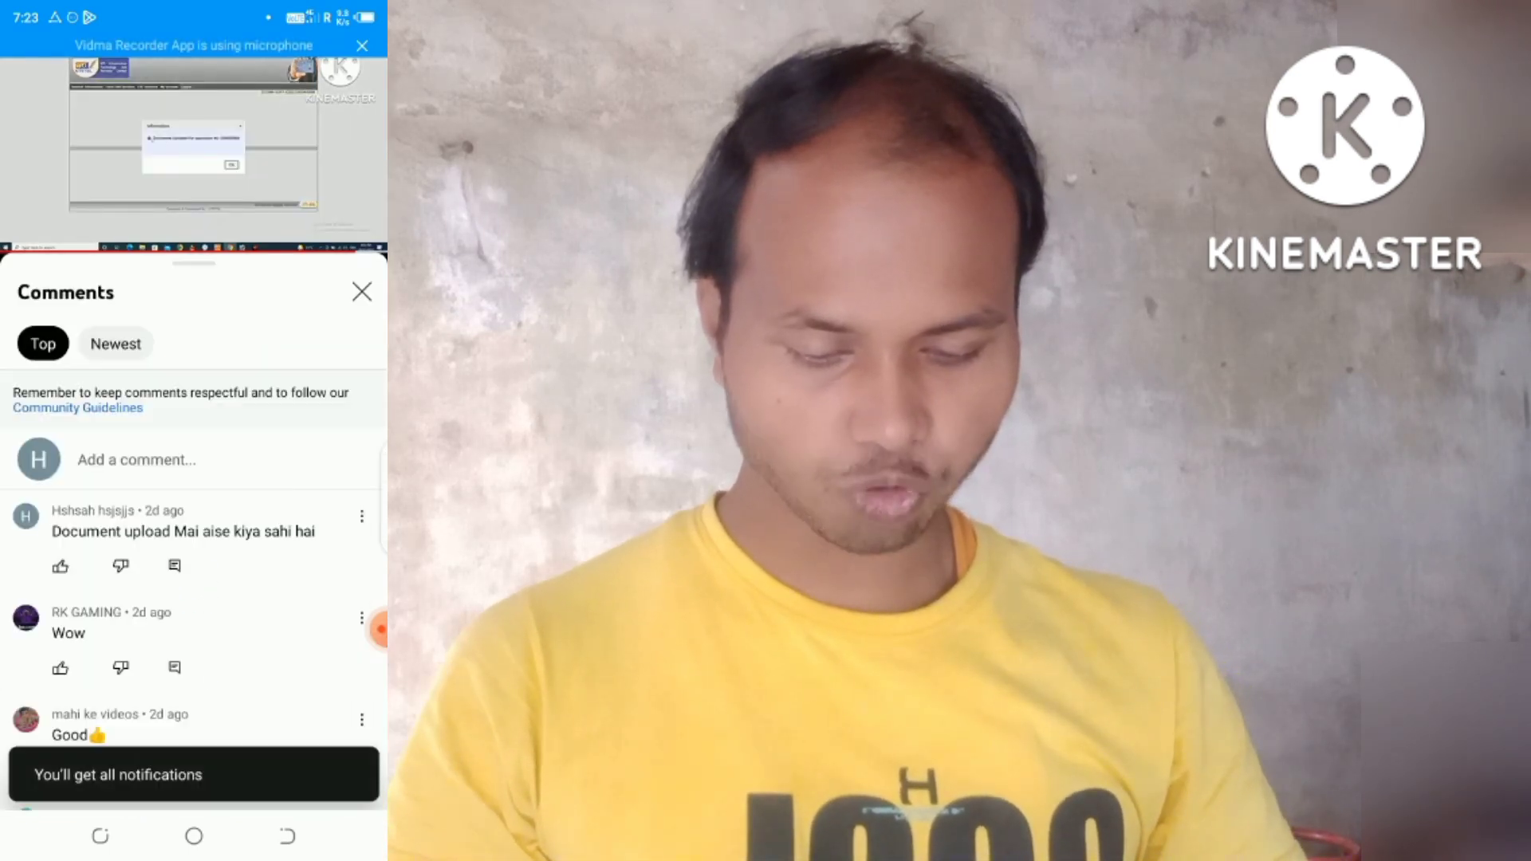
left_click(135, 460)
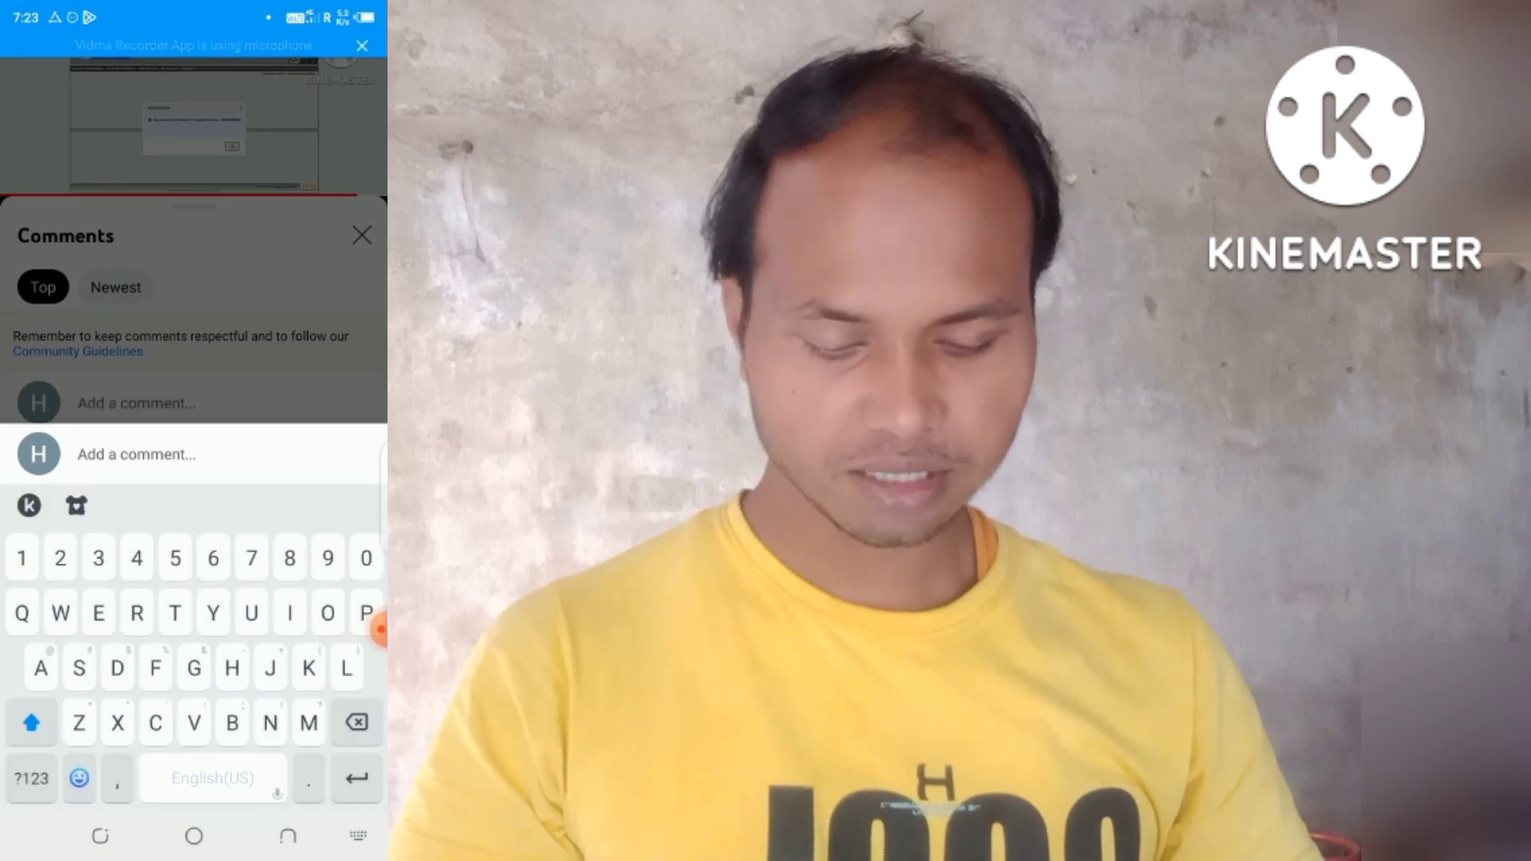
type("Rati")
type("o")
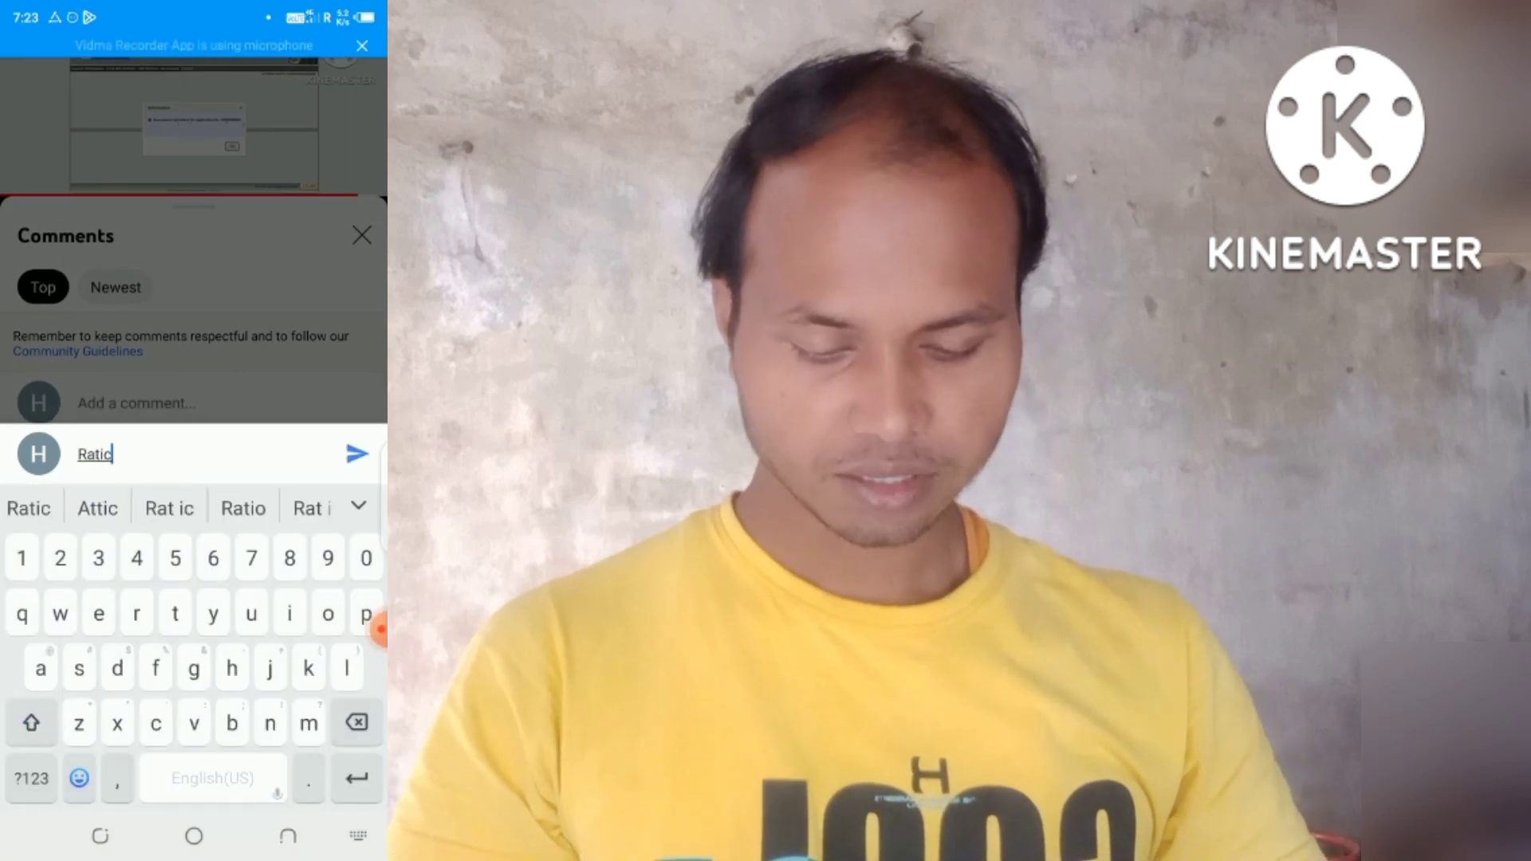
key("BackSpace")
type("n")
left_click(357, 454)
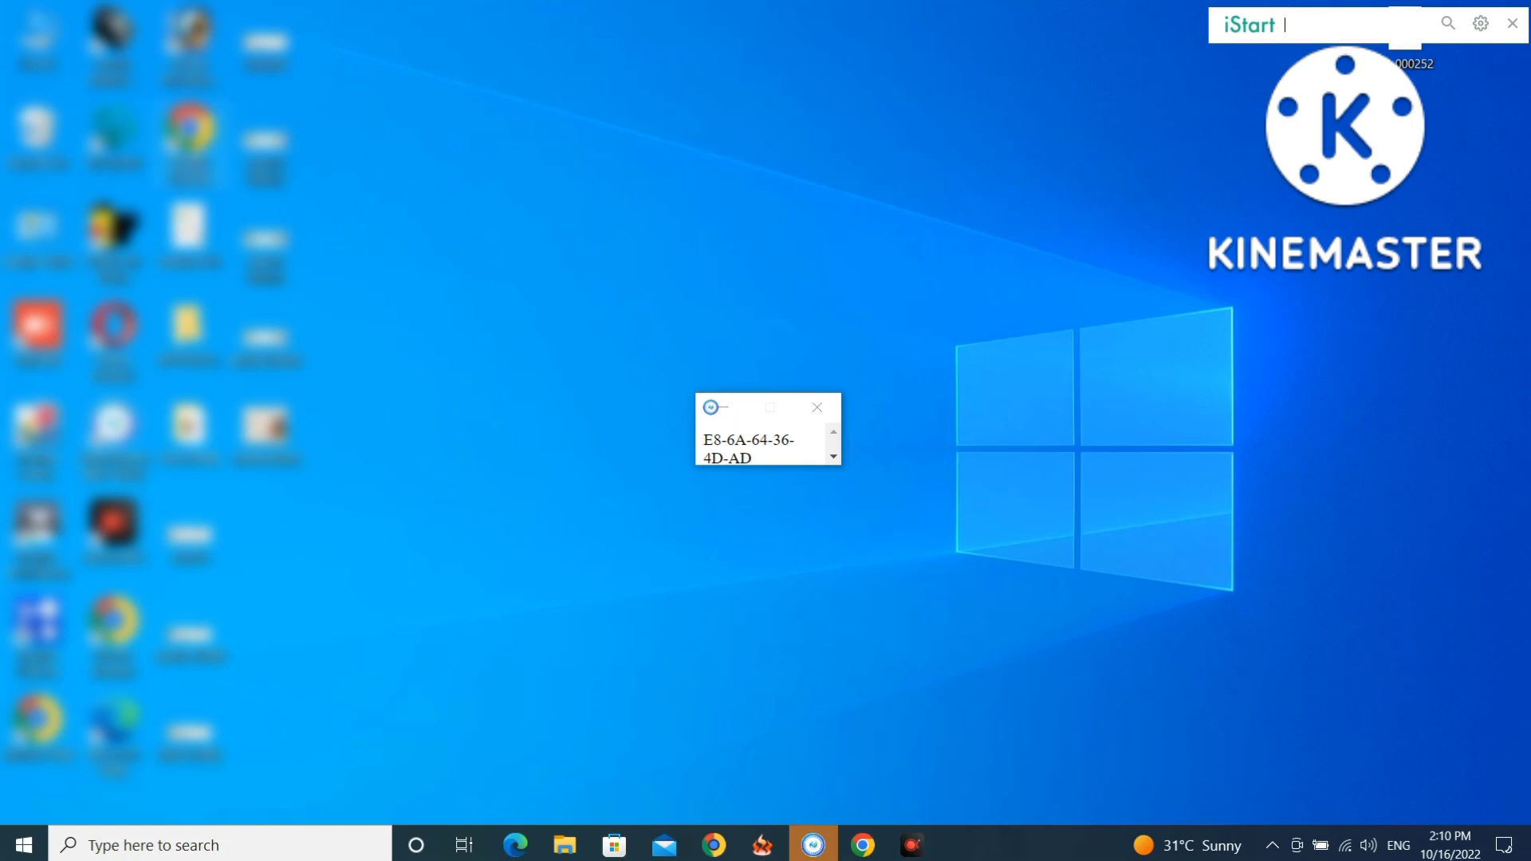
In a new Chrome tab, search Google for 'pds jharkhand'.
left_click(863, 844)
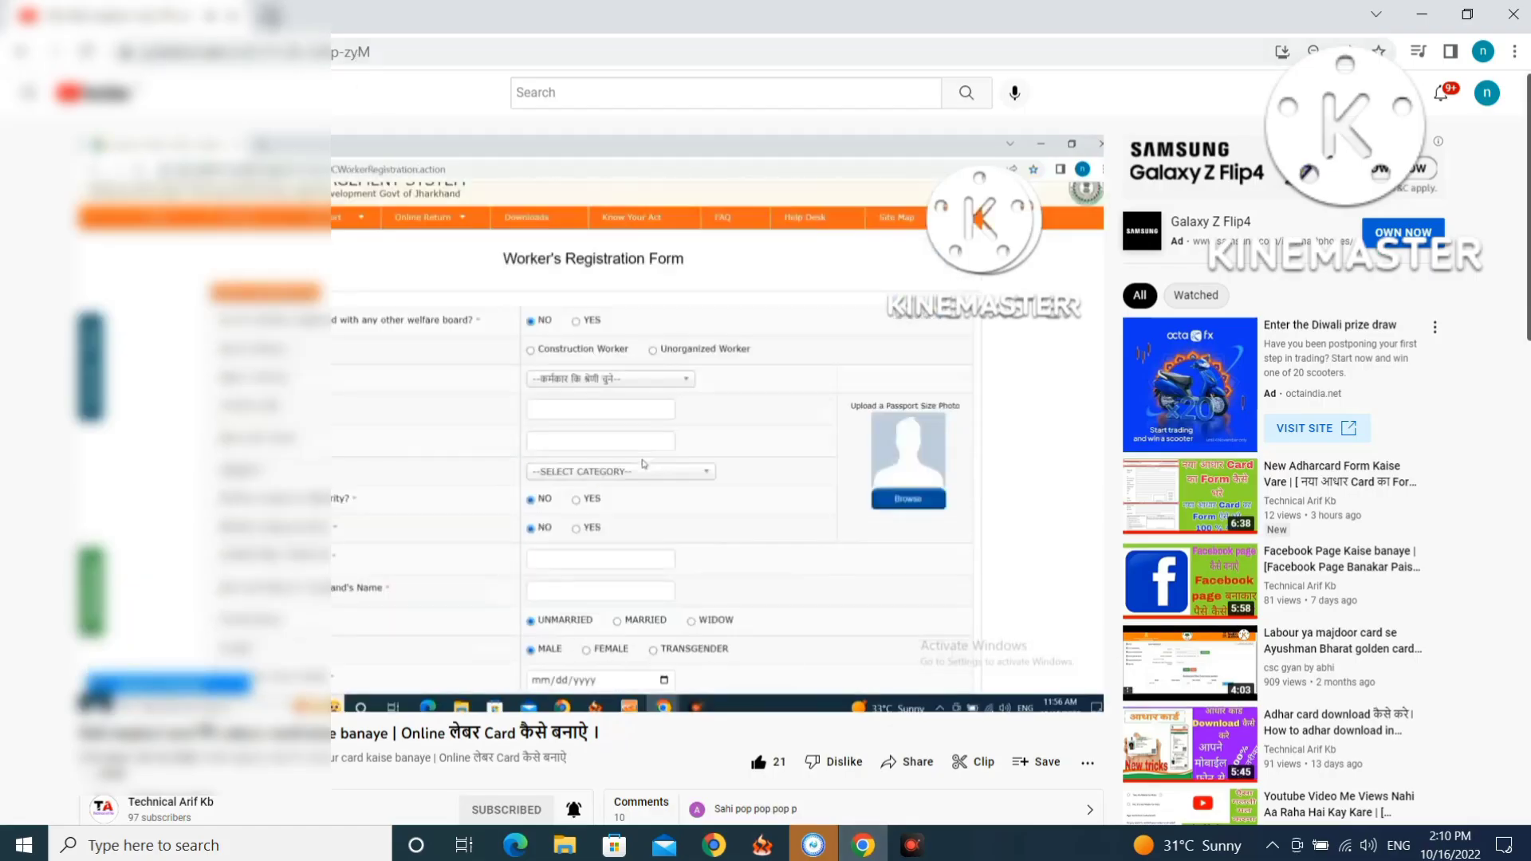
key("ctrl+t")
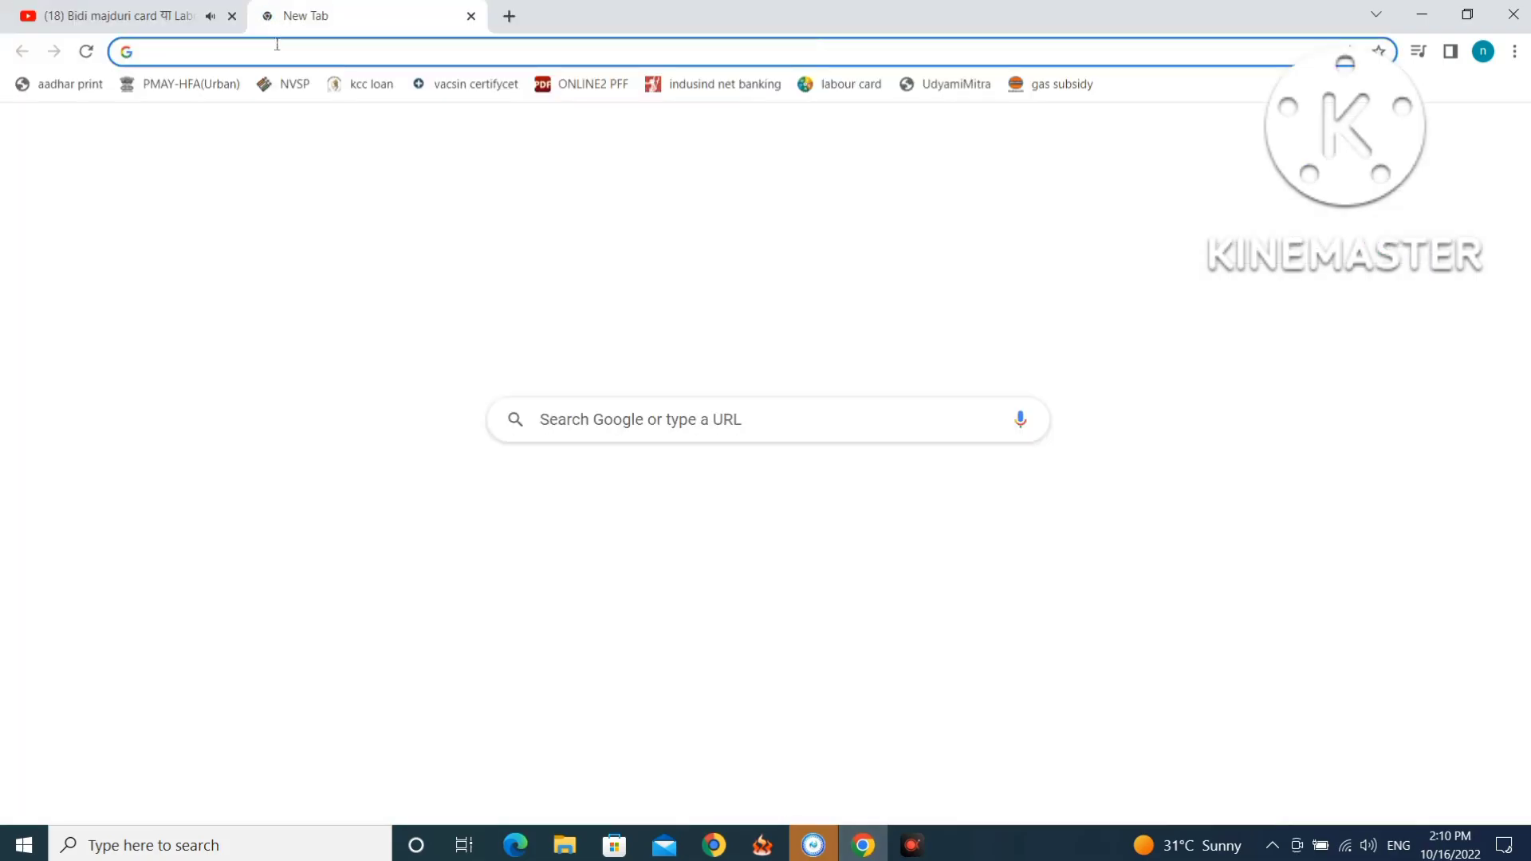
left_click(276, 55)
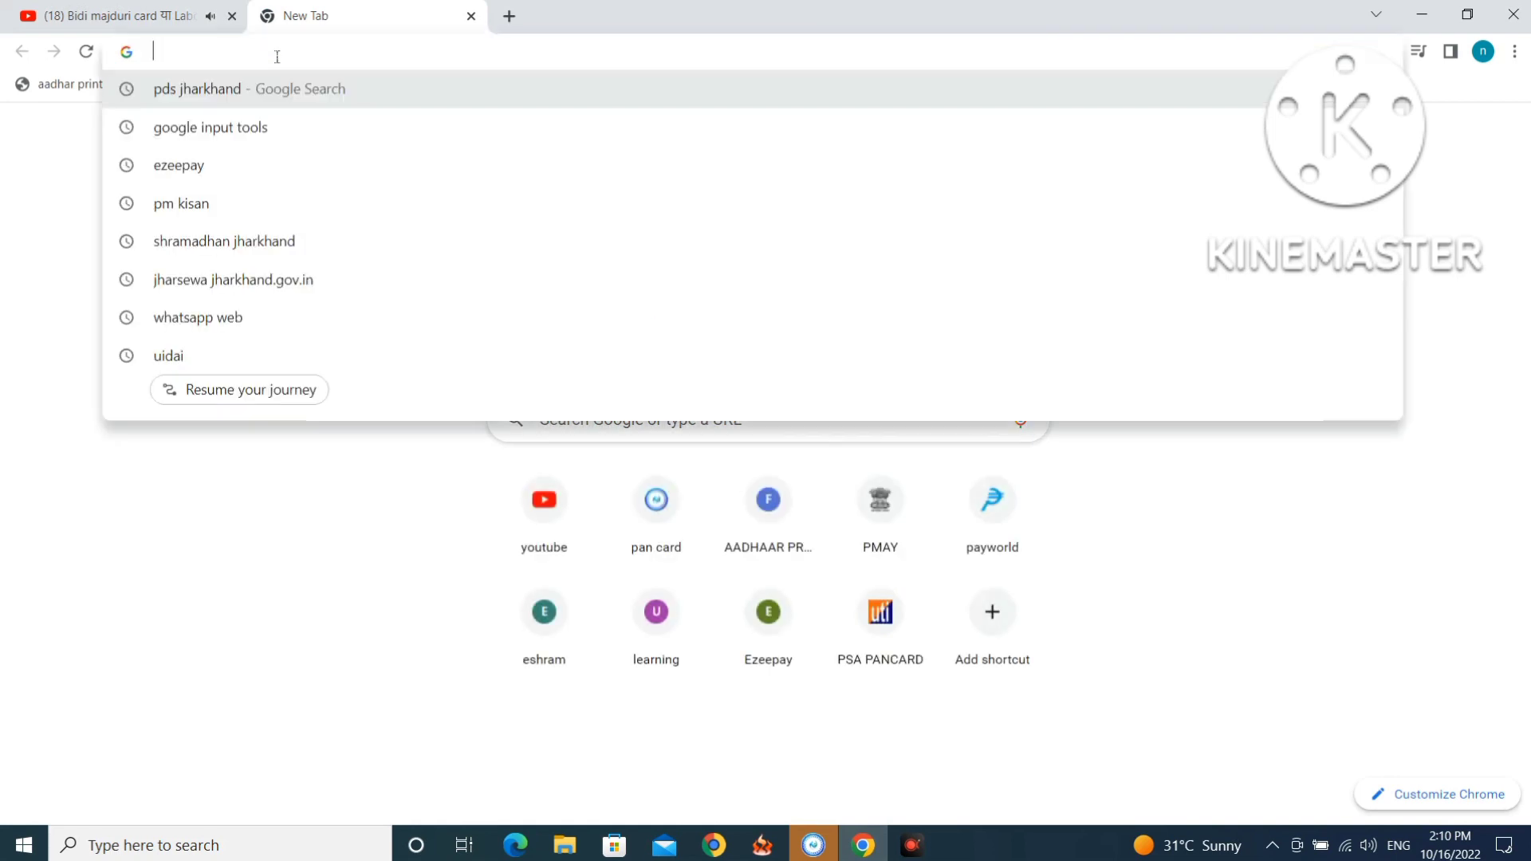
type("pds")
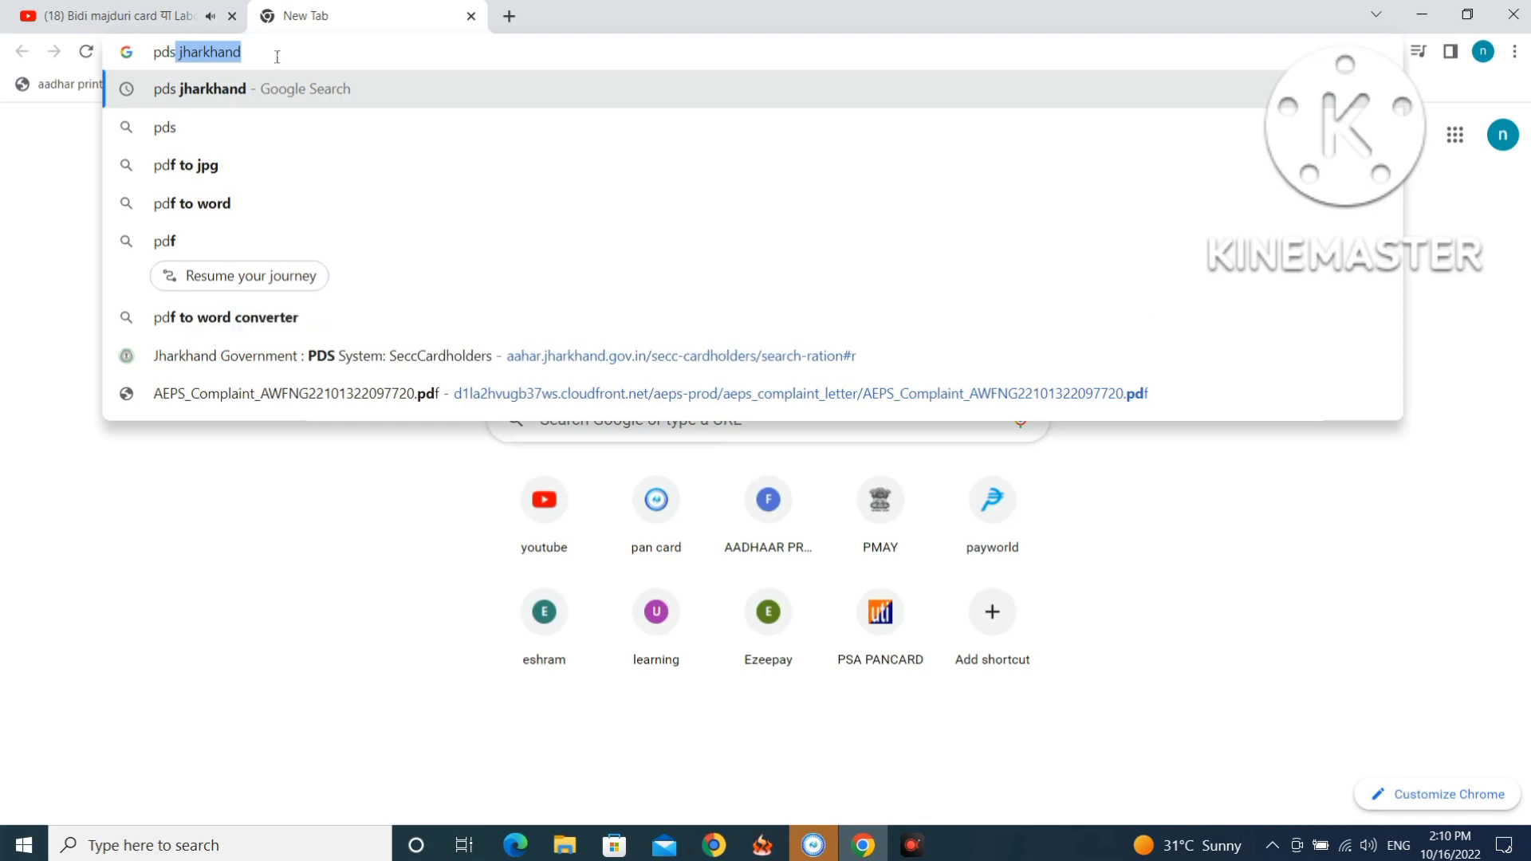
type(" jha")
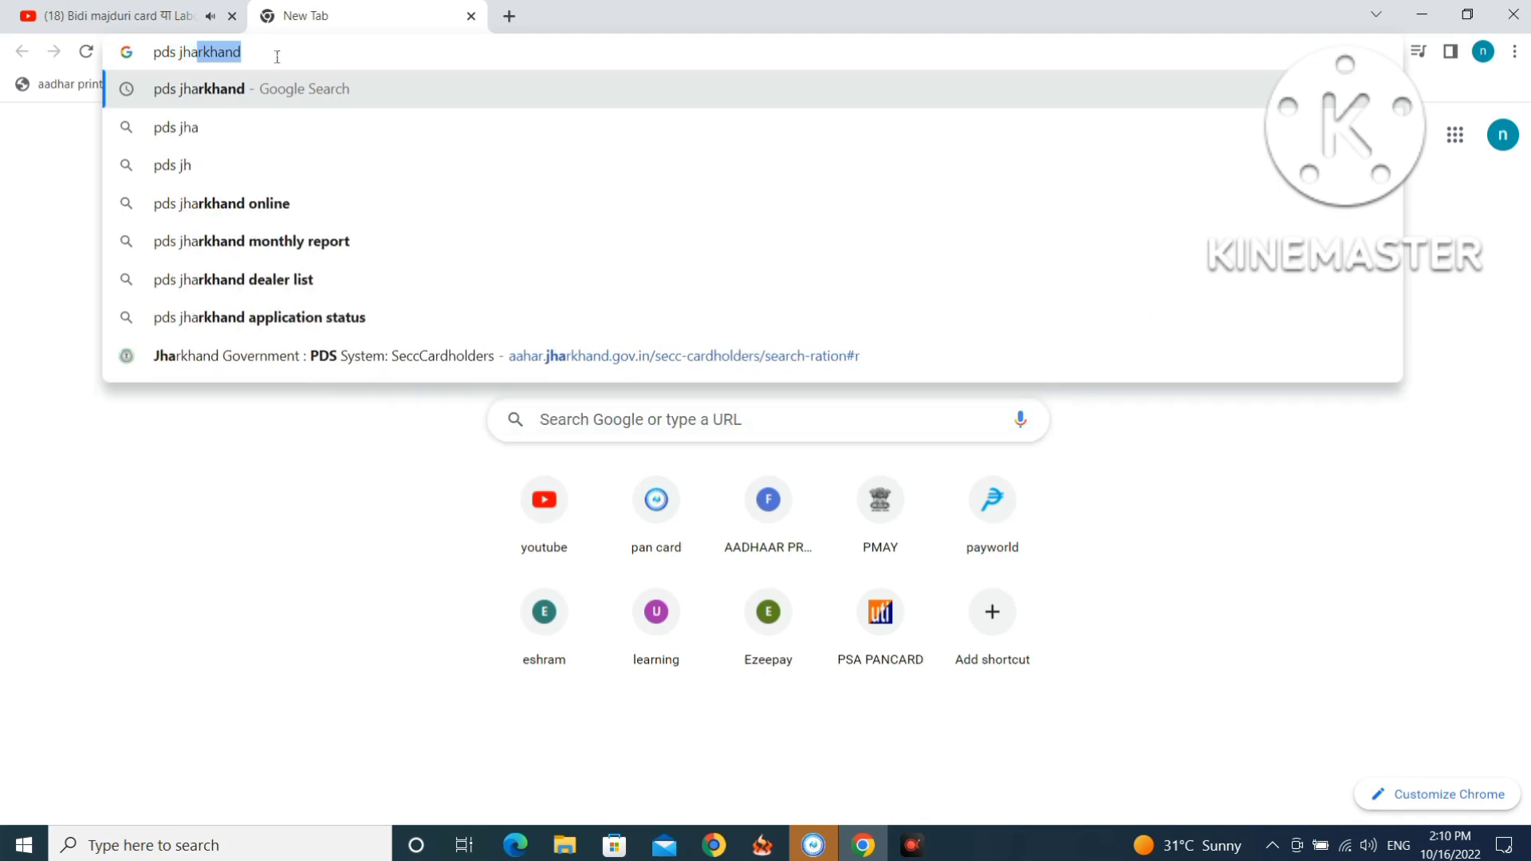
type("rkhand")
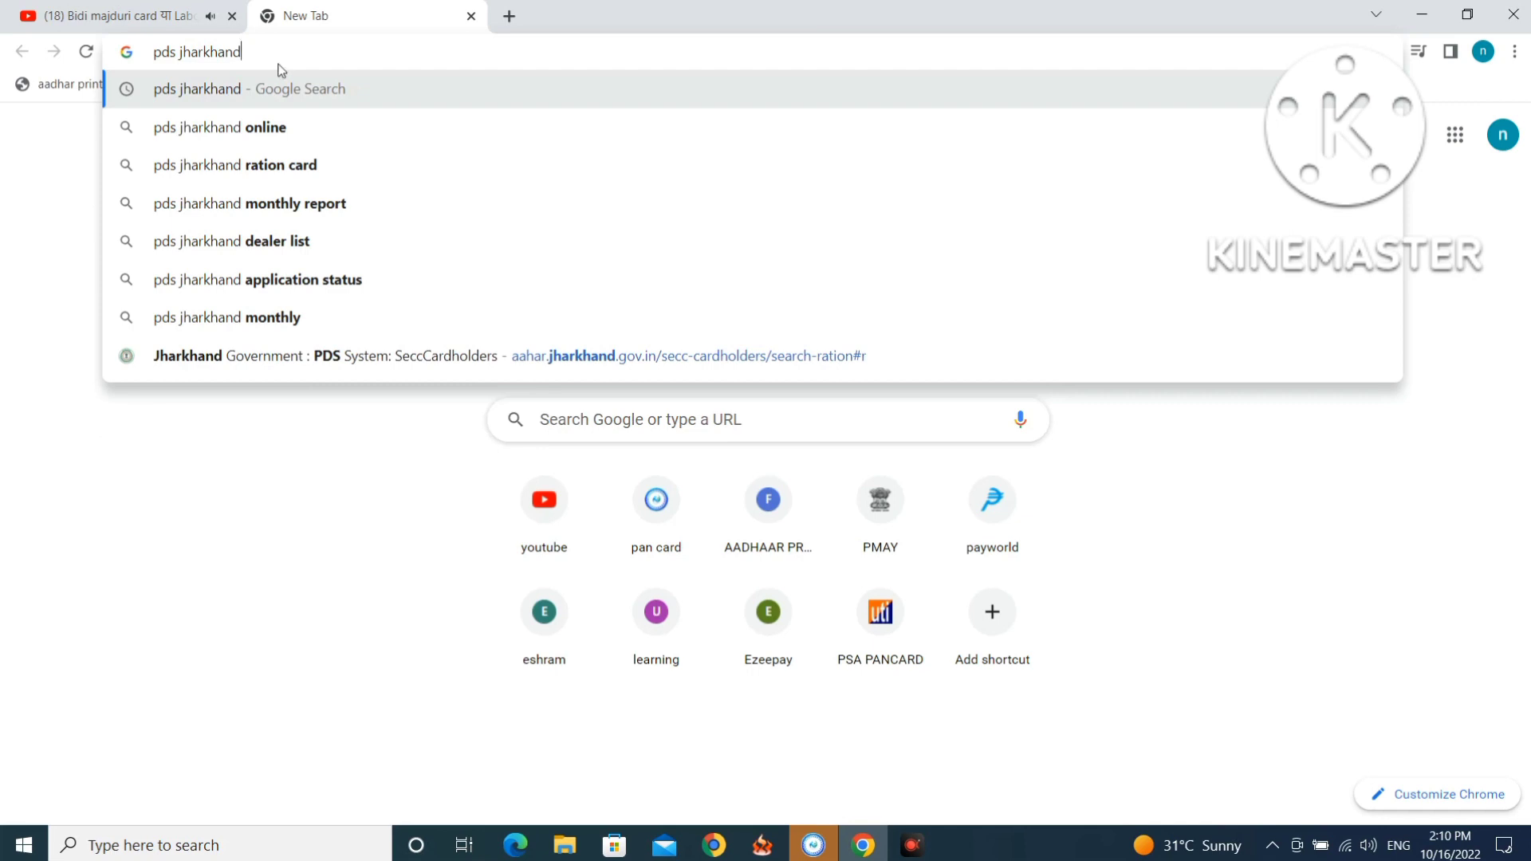
left_click(284, 90)
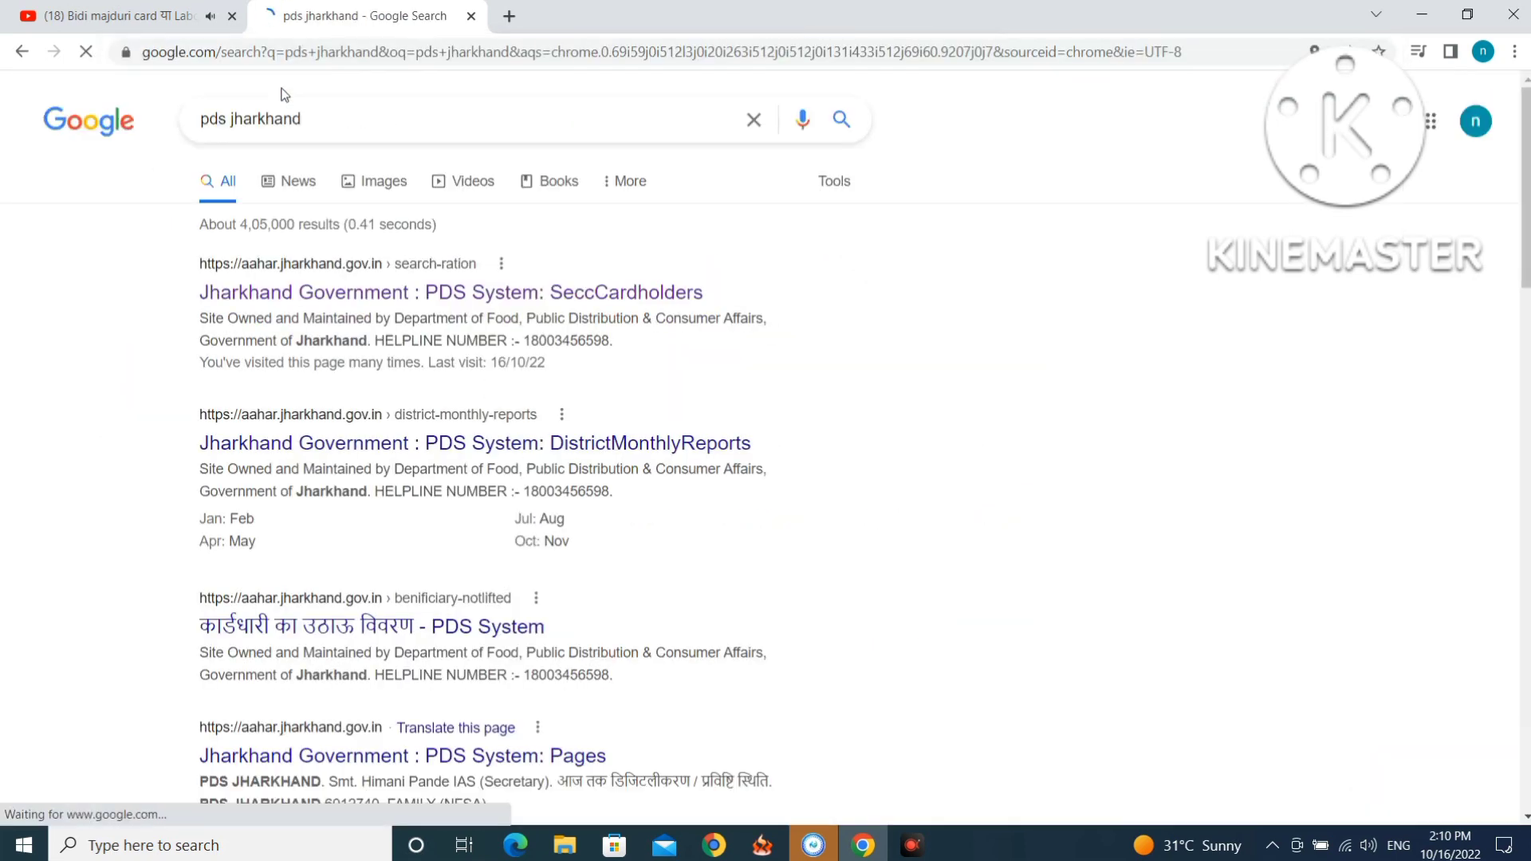
Open the first PDS result, then choose ऑनलाइन सेवा > ऑनलाइन आवेदन to reach the Ration Card Management System.
left_click(244, 275)
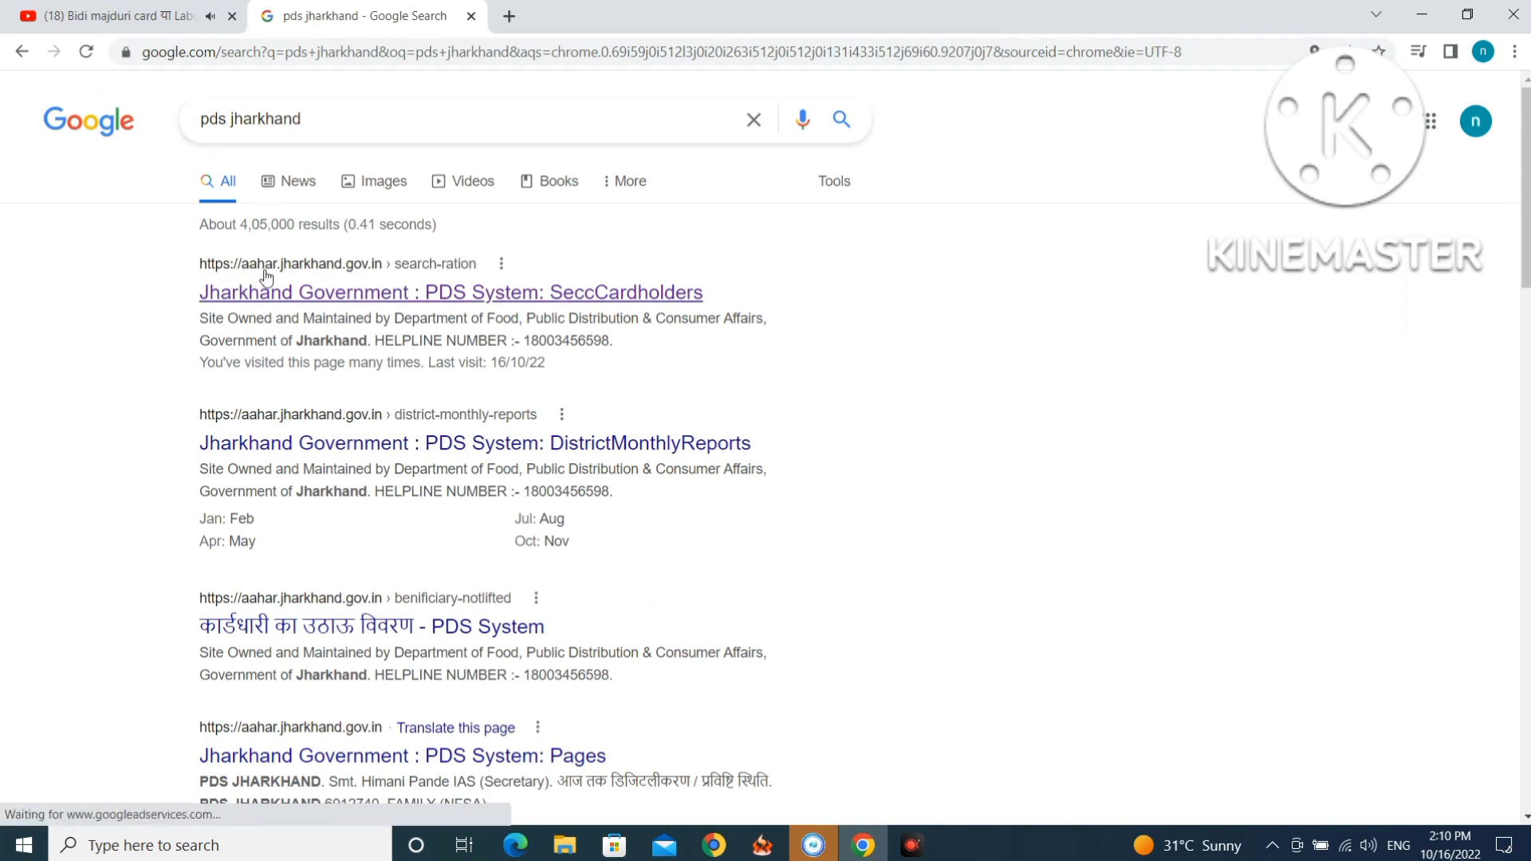
left_click(372, 297)
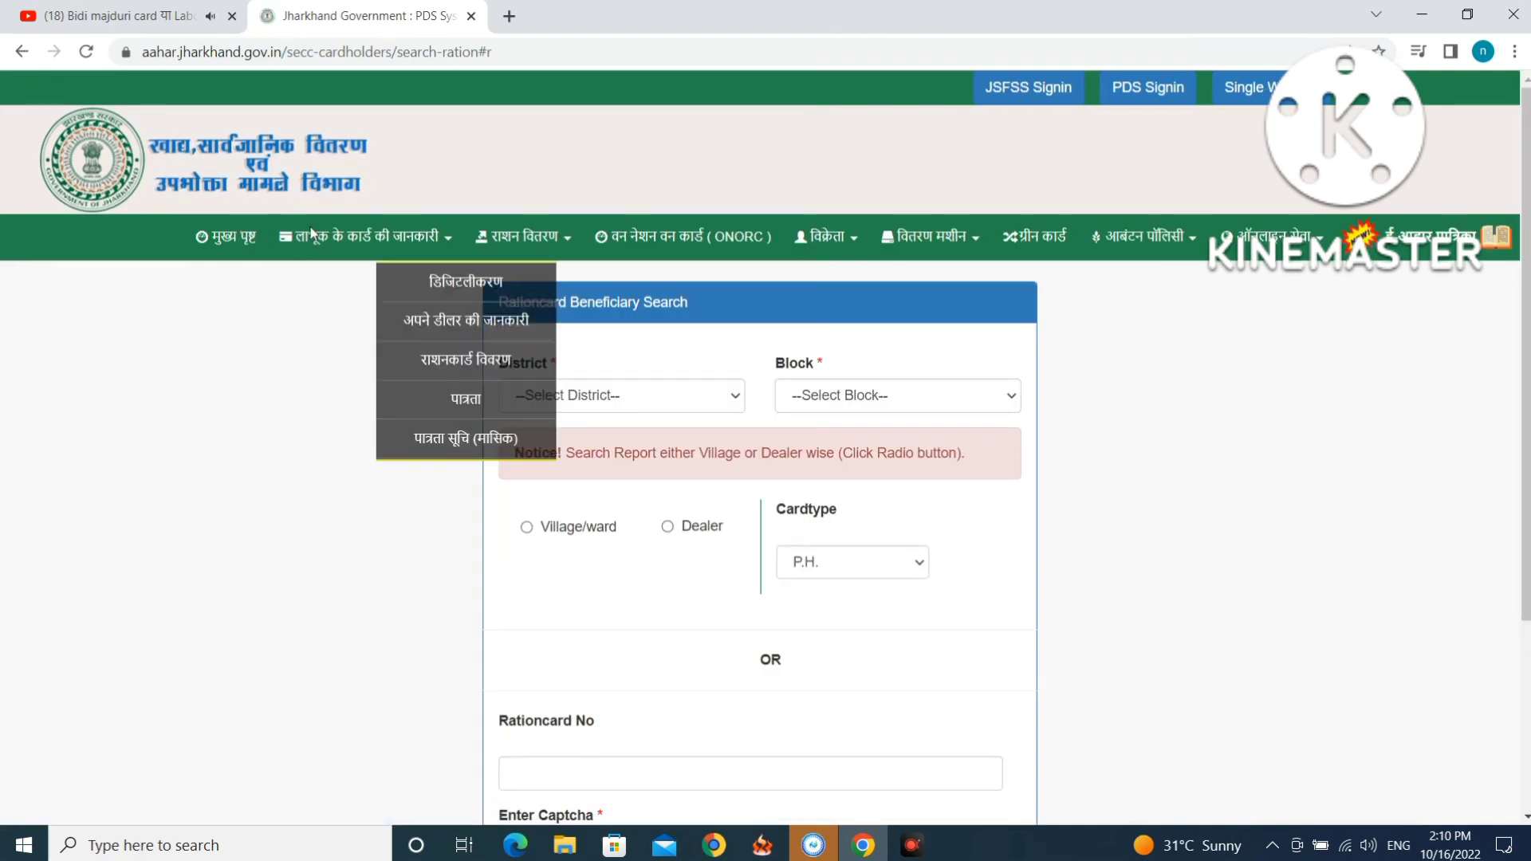
mouse_move(868, 250)
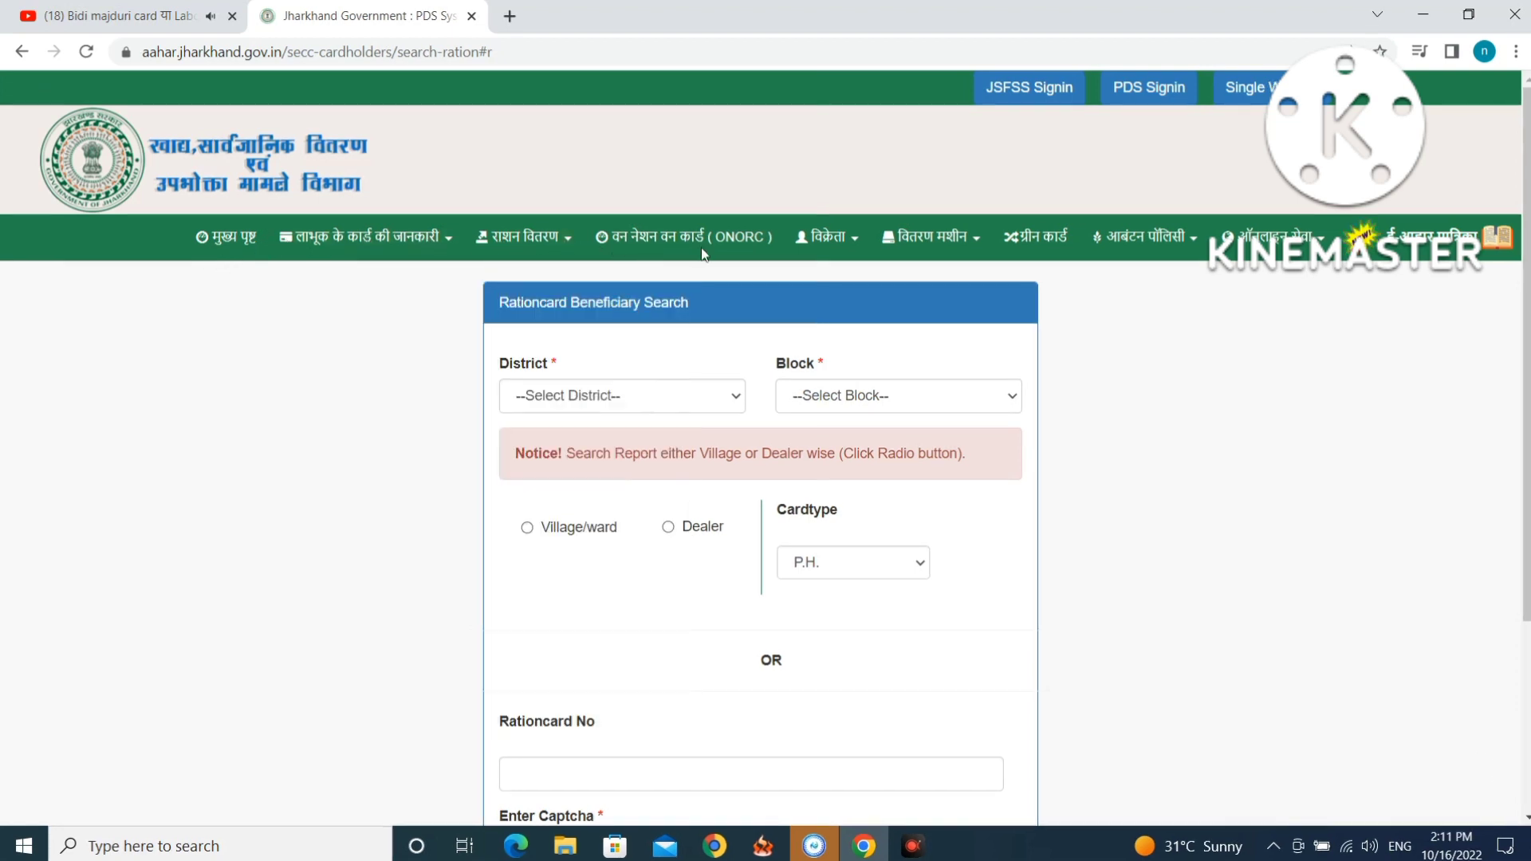
mouse_move(1270, 238)
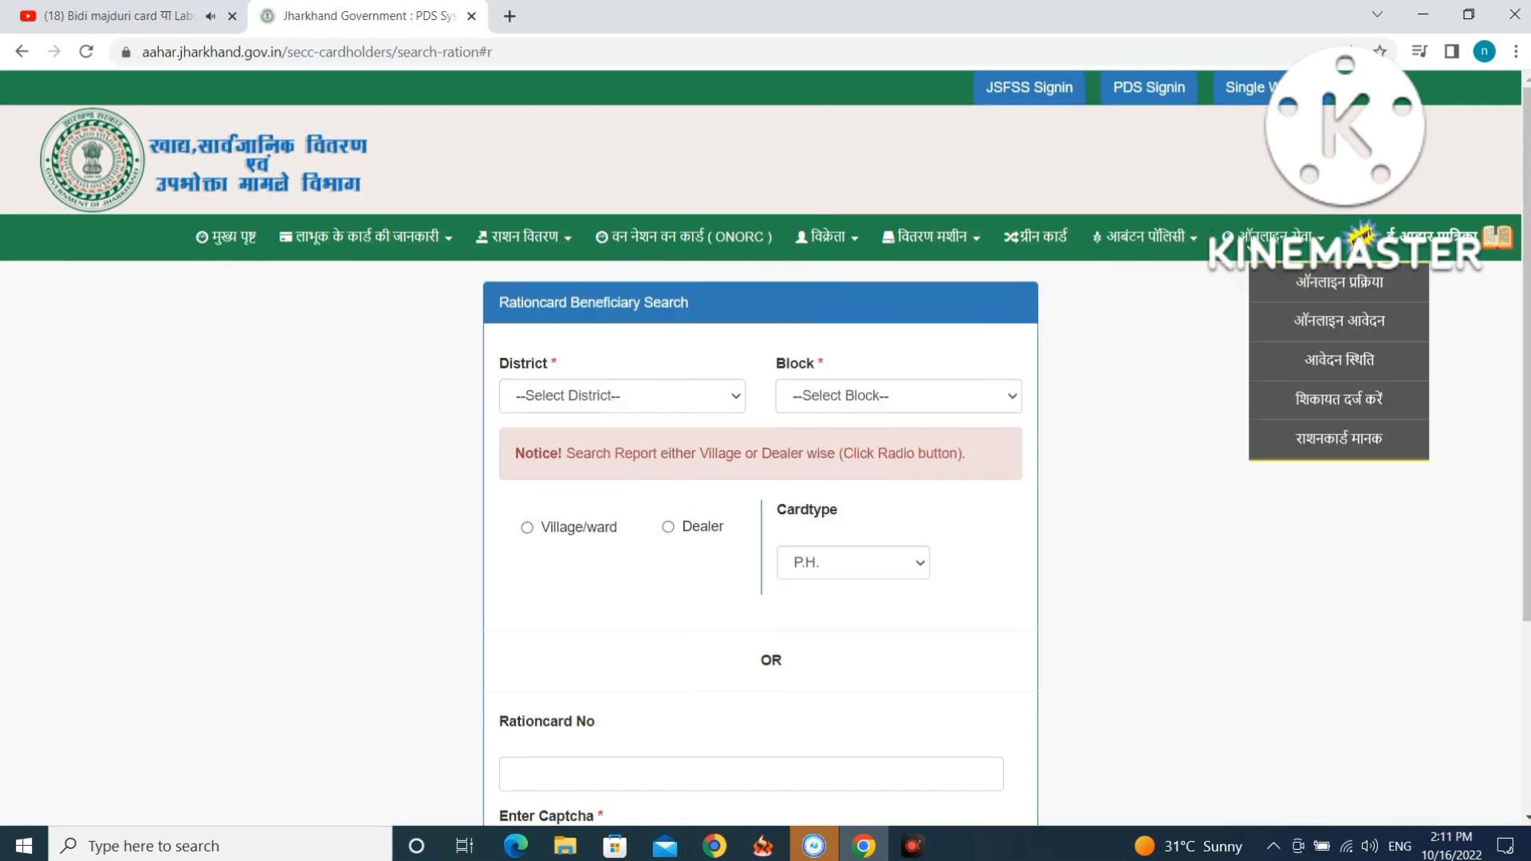
left_click(1304, 317)
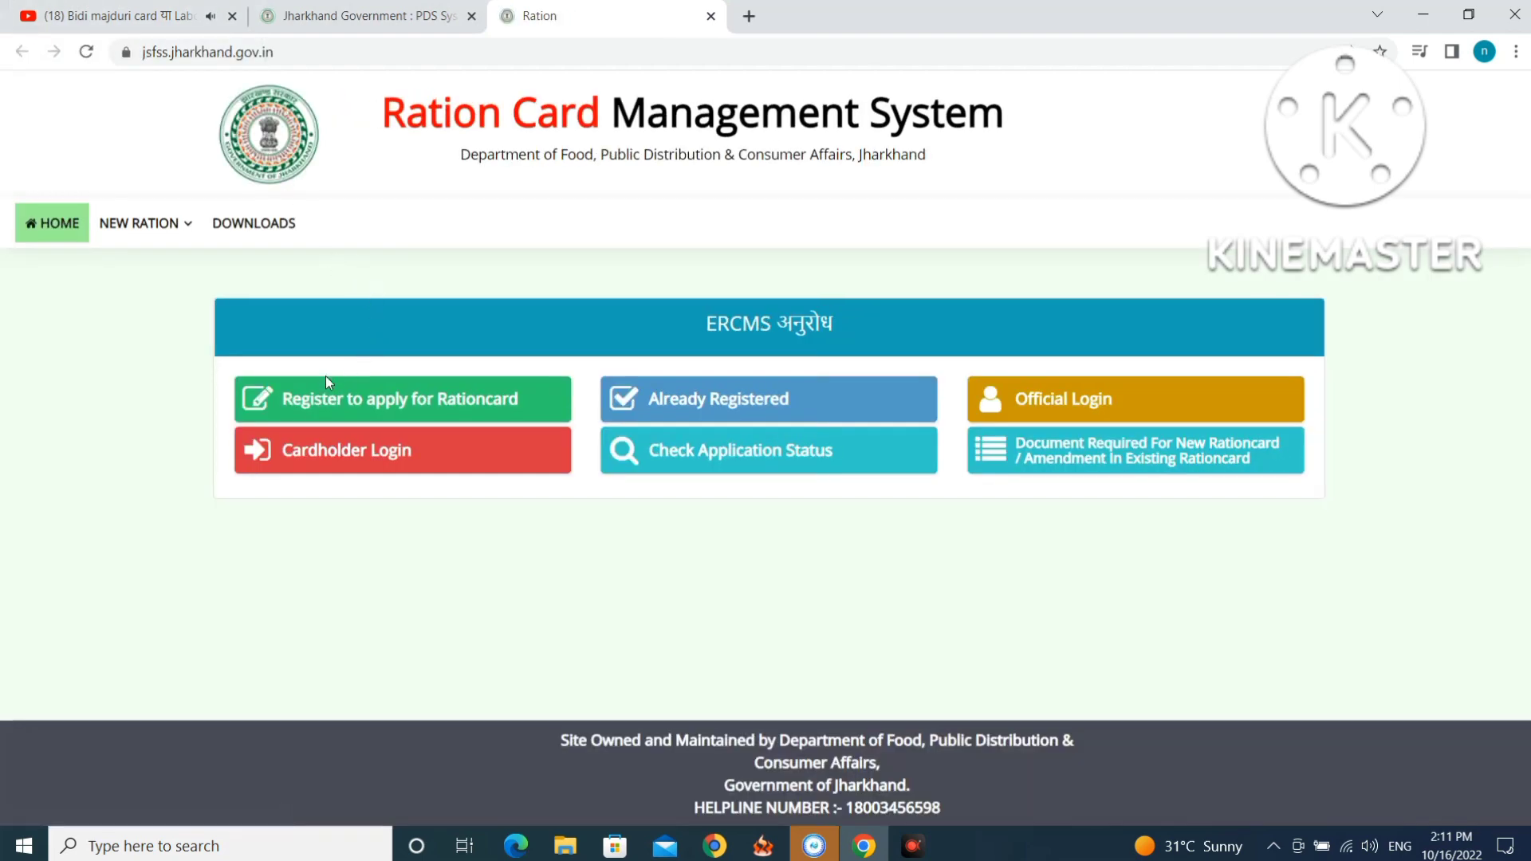
Start Register to apply for Rationcard, enter the family head's English name, and open a blank tab.
left_click(438, 405)
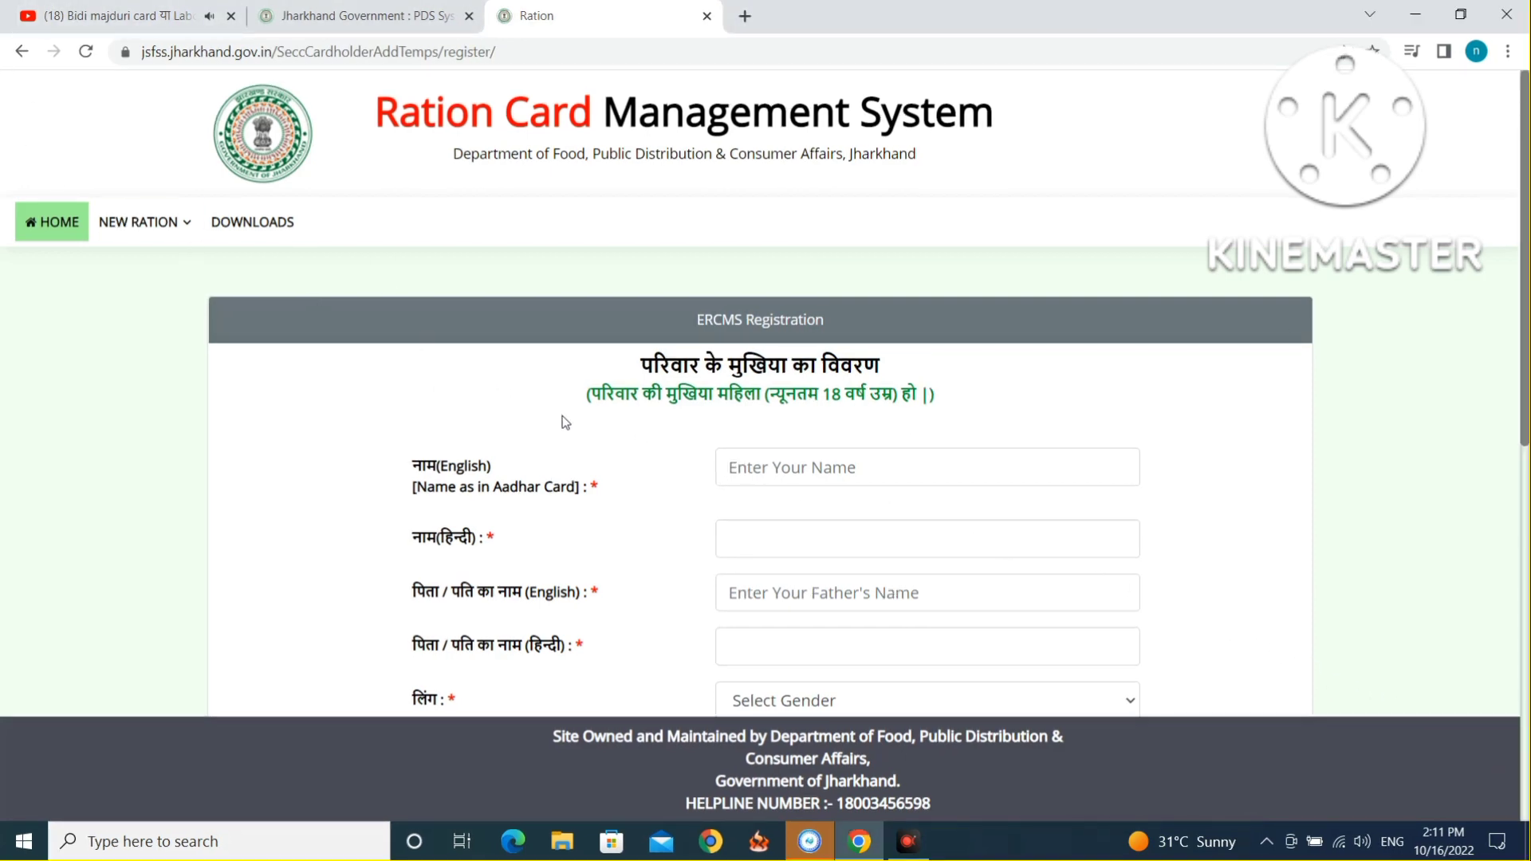
left_click(746, 468)
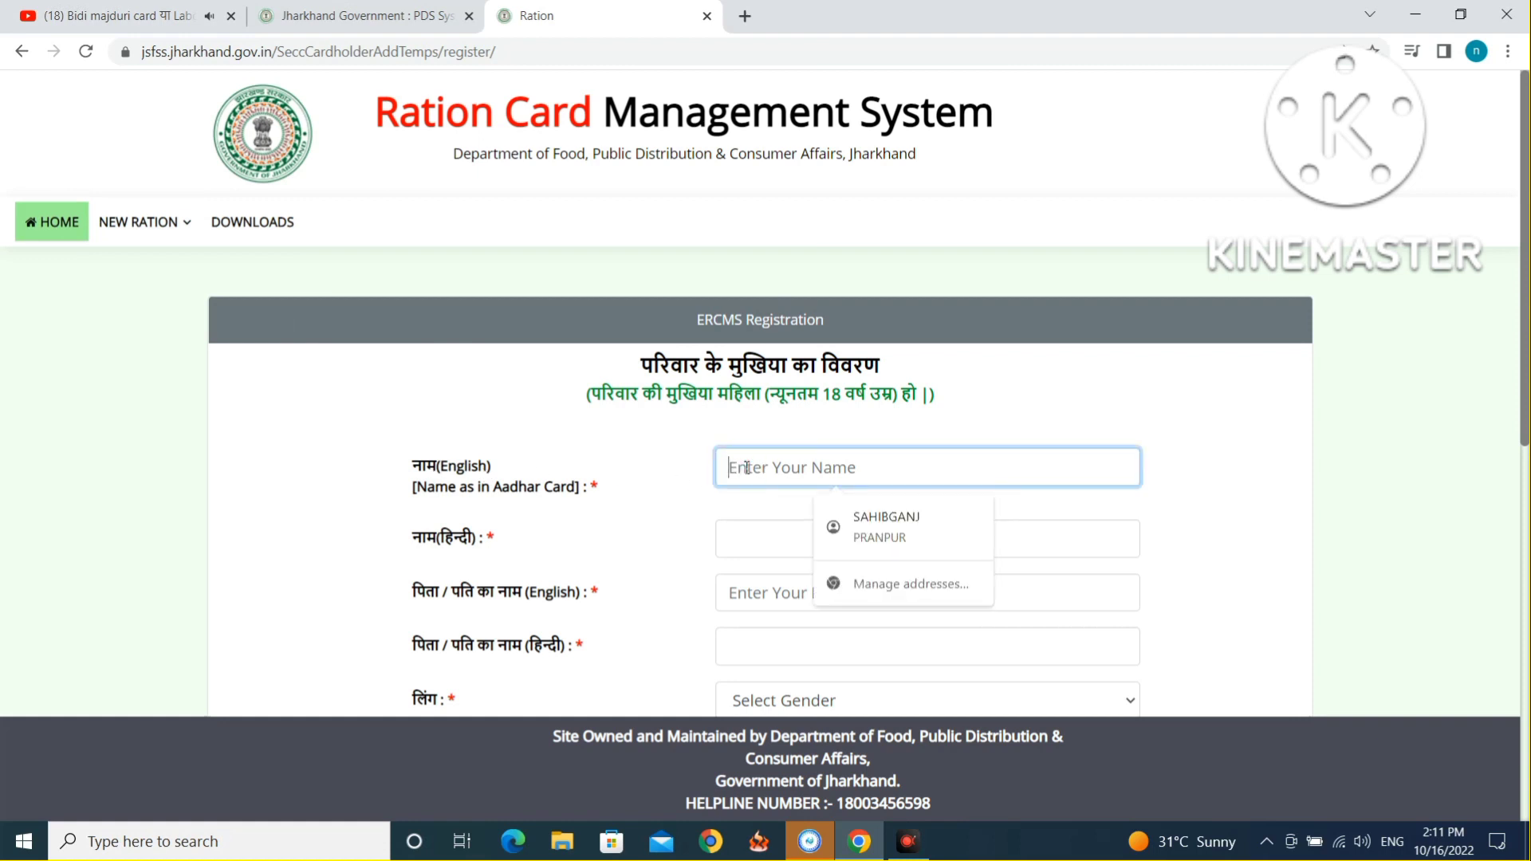
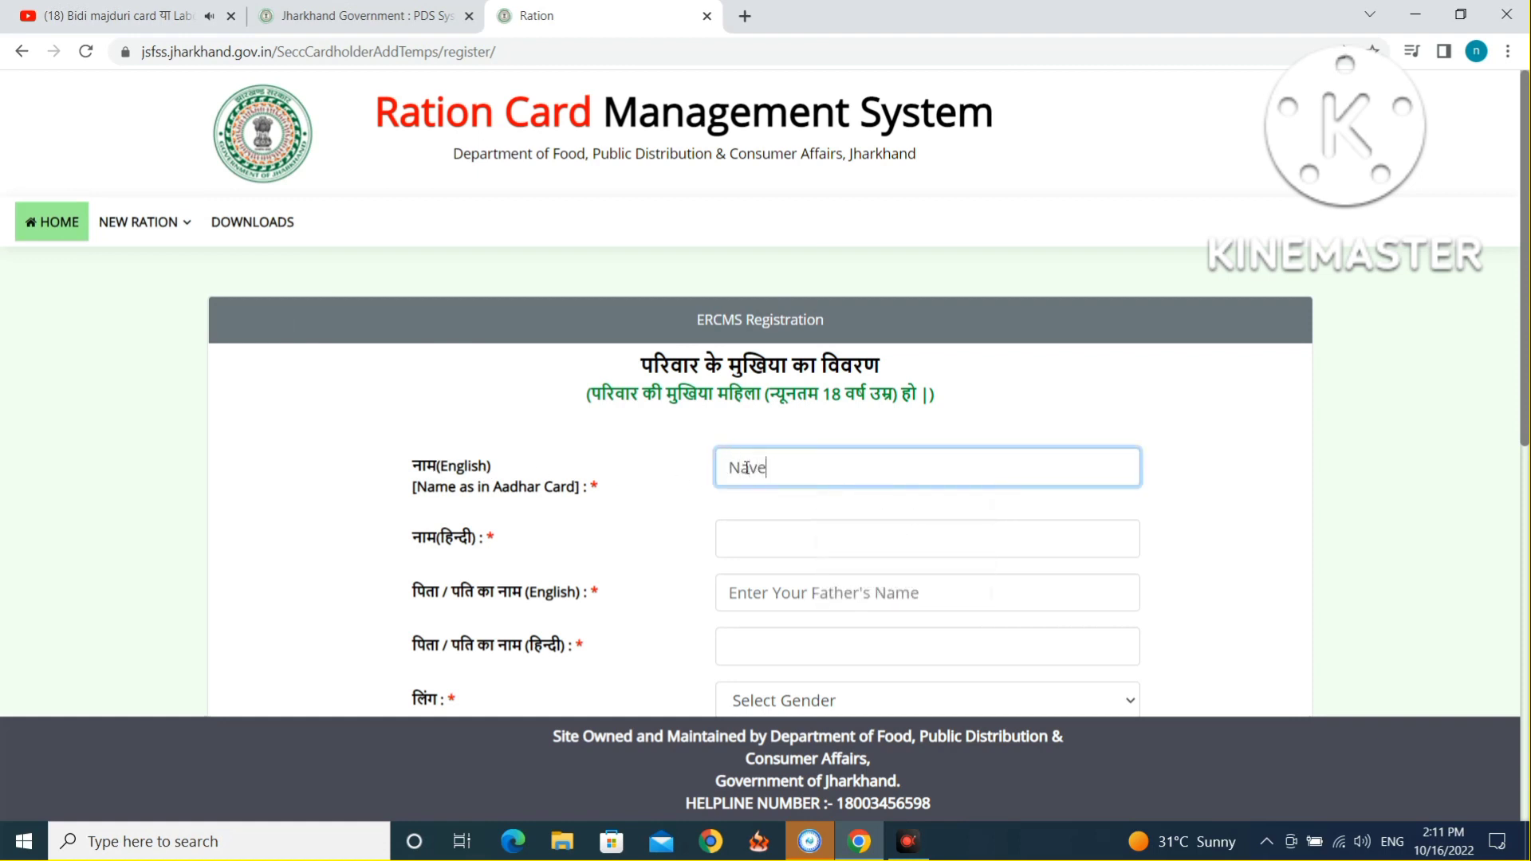
left_click(753, 547)
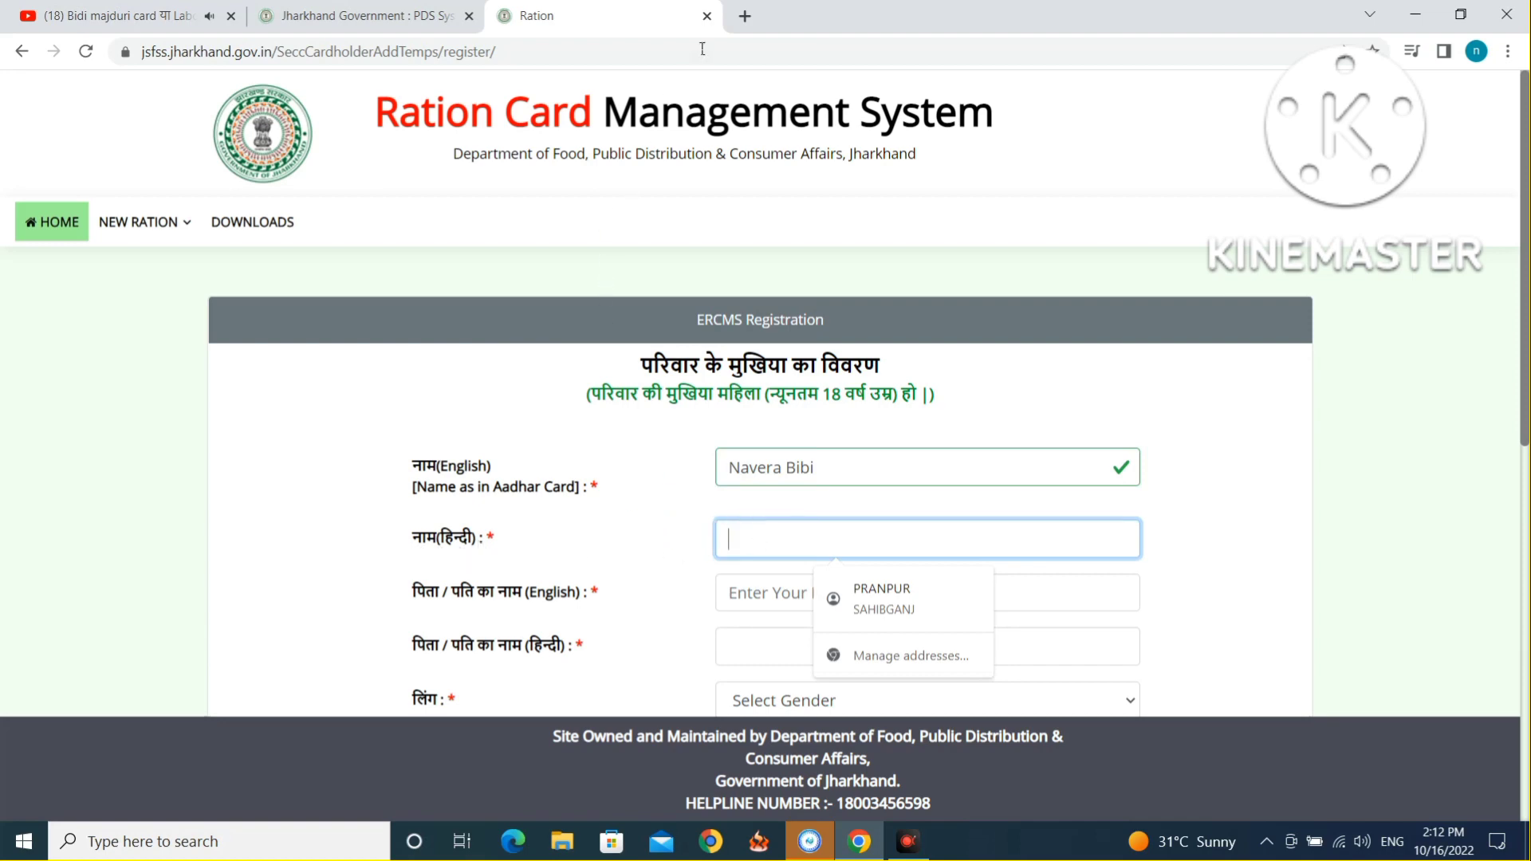
left_click(743, 16)
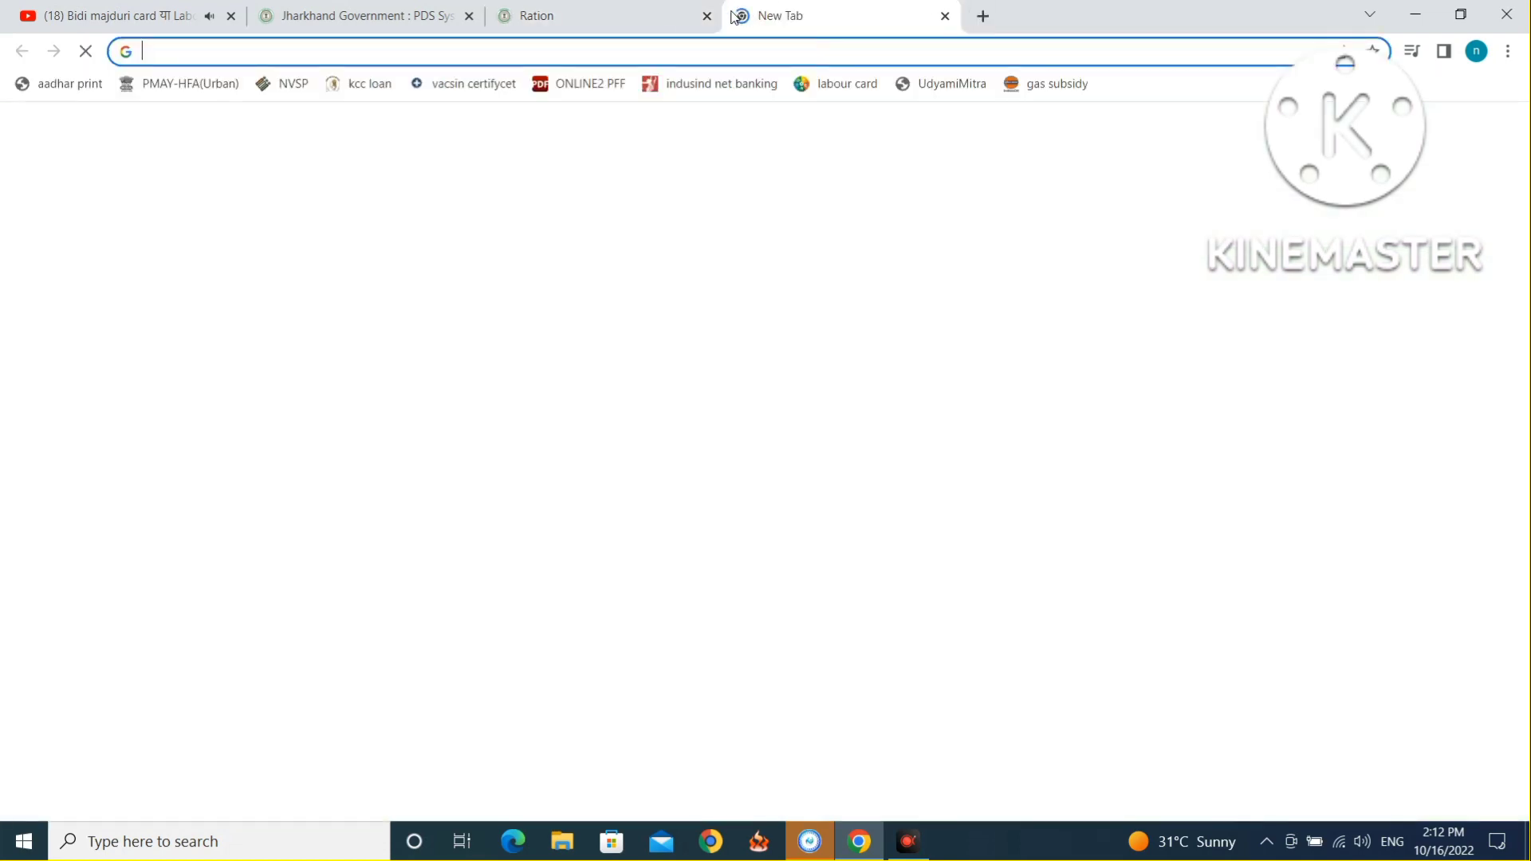
Open the Google Input Tools online typing page with Hindi as the input language.
left_click(548, 50)
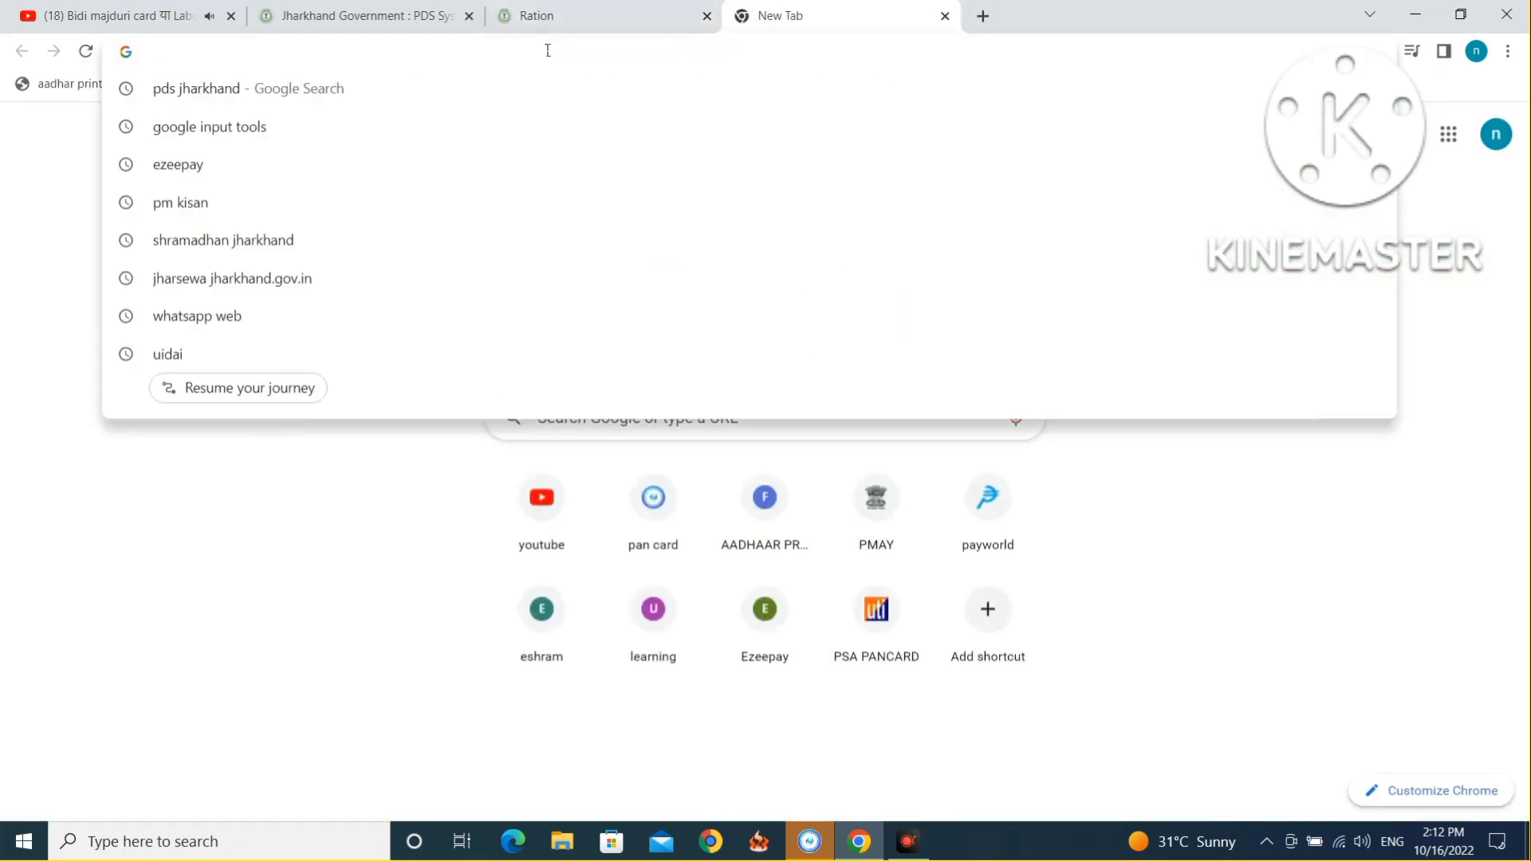
left_click(343, 129)
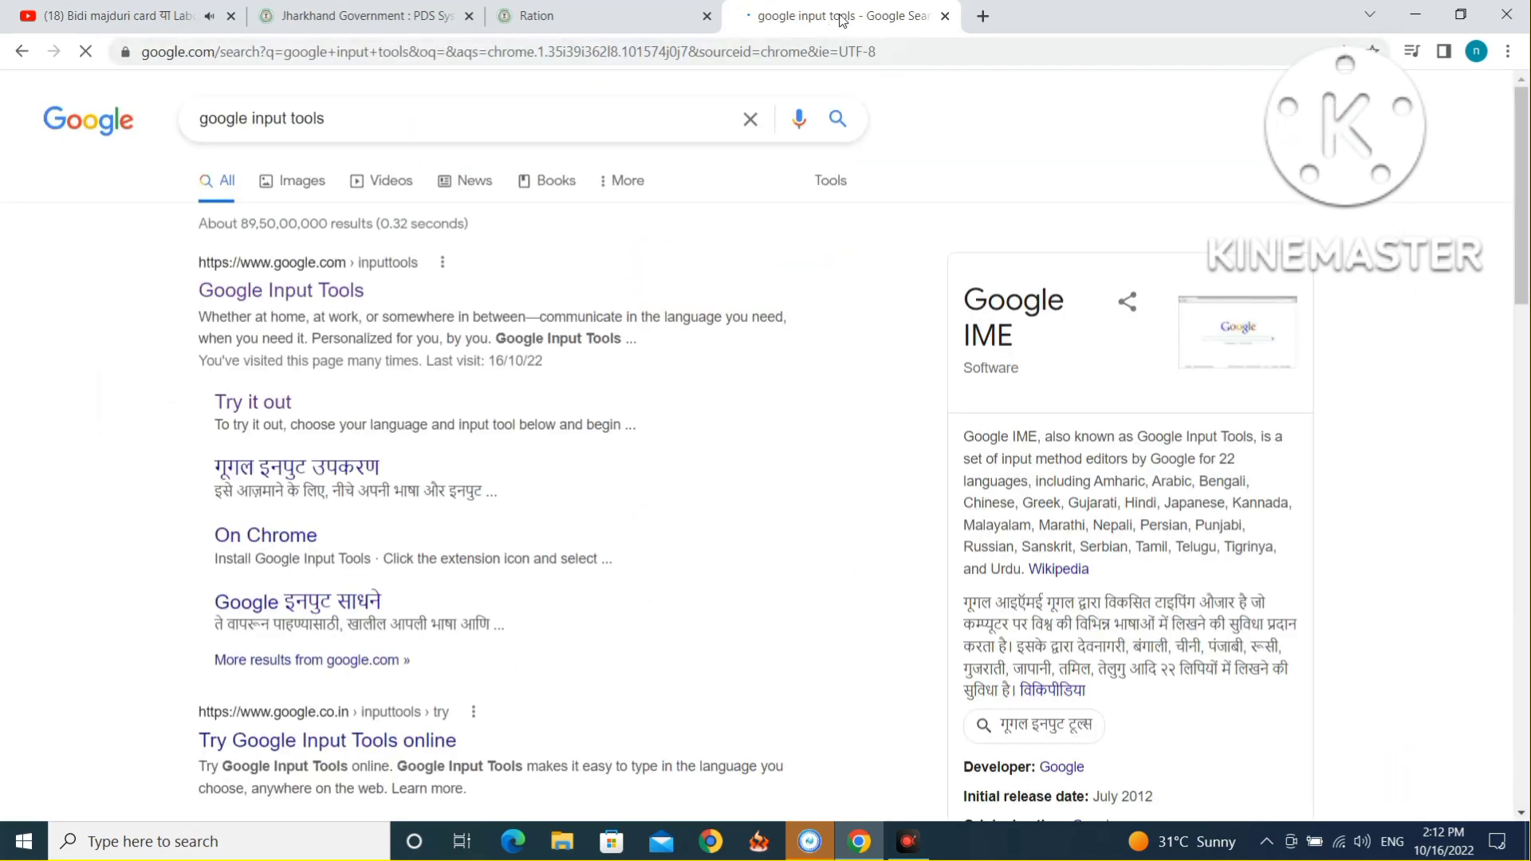
left_click(349, 296)
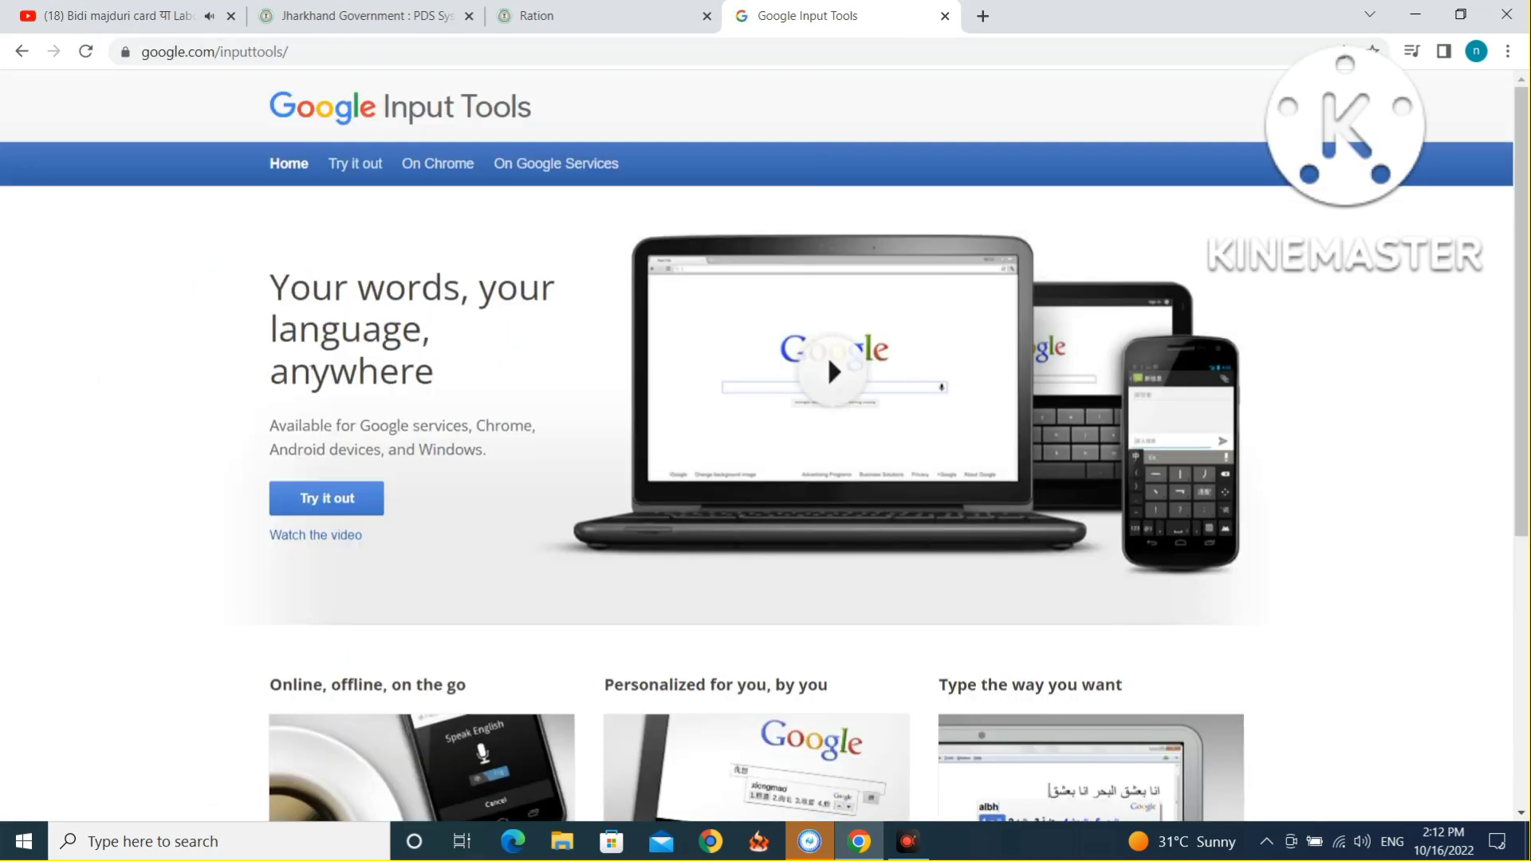
left_click(329, 503)
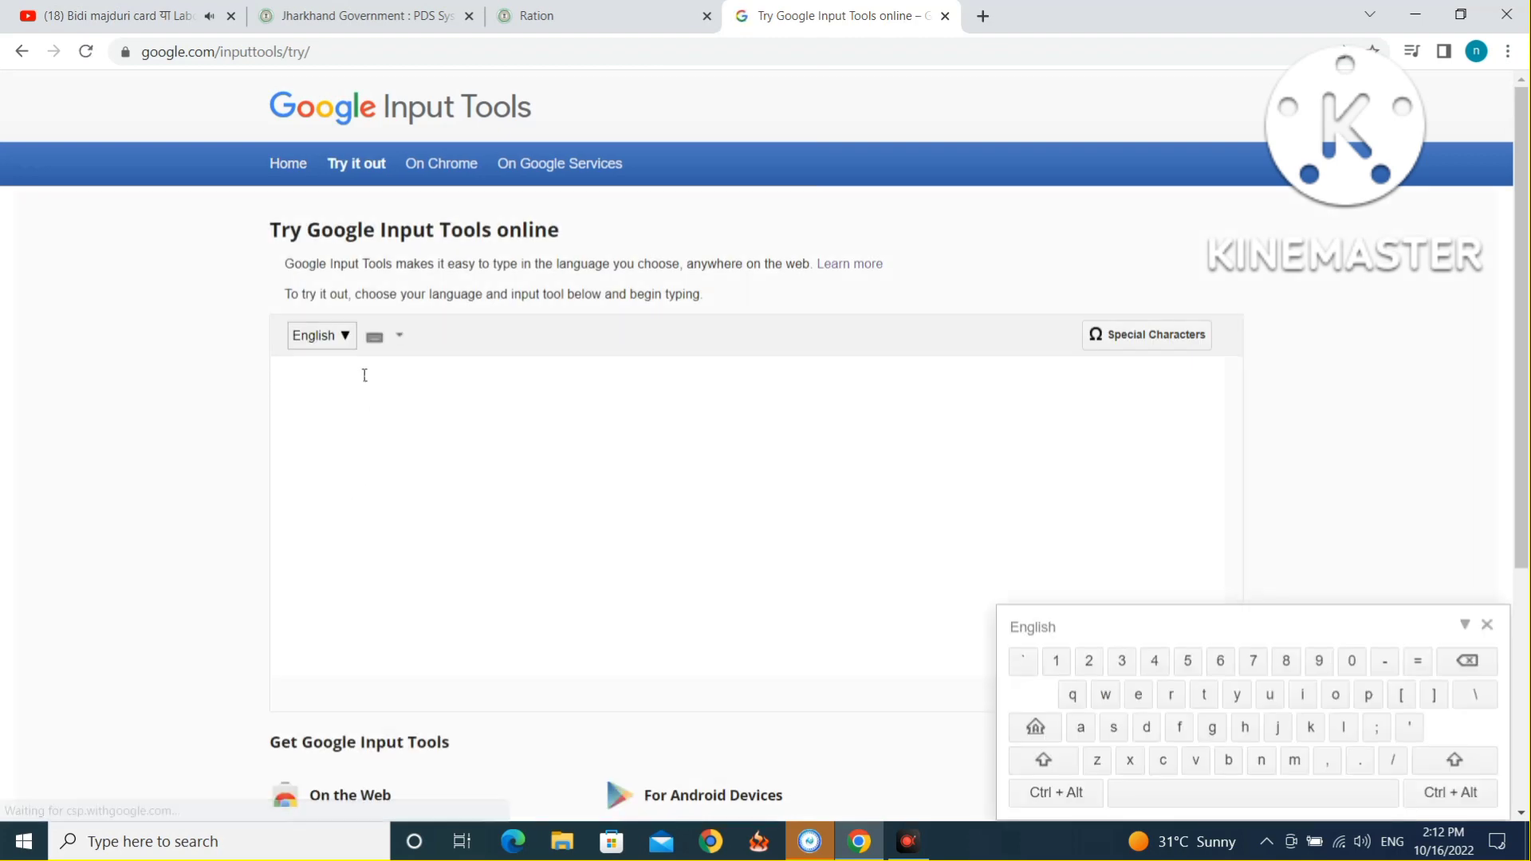
left_click(345, 337)
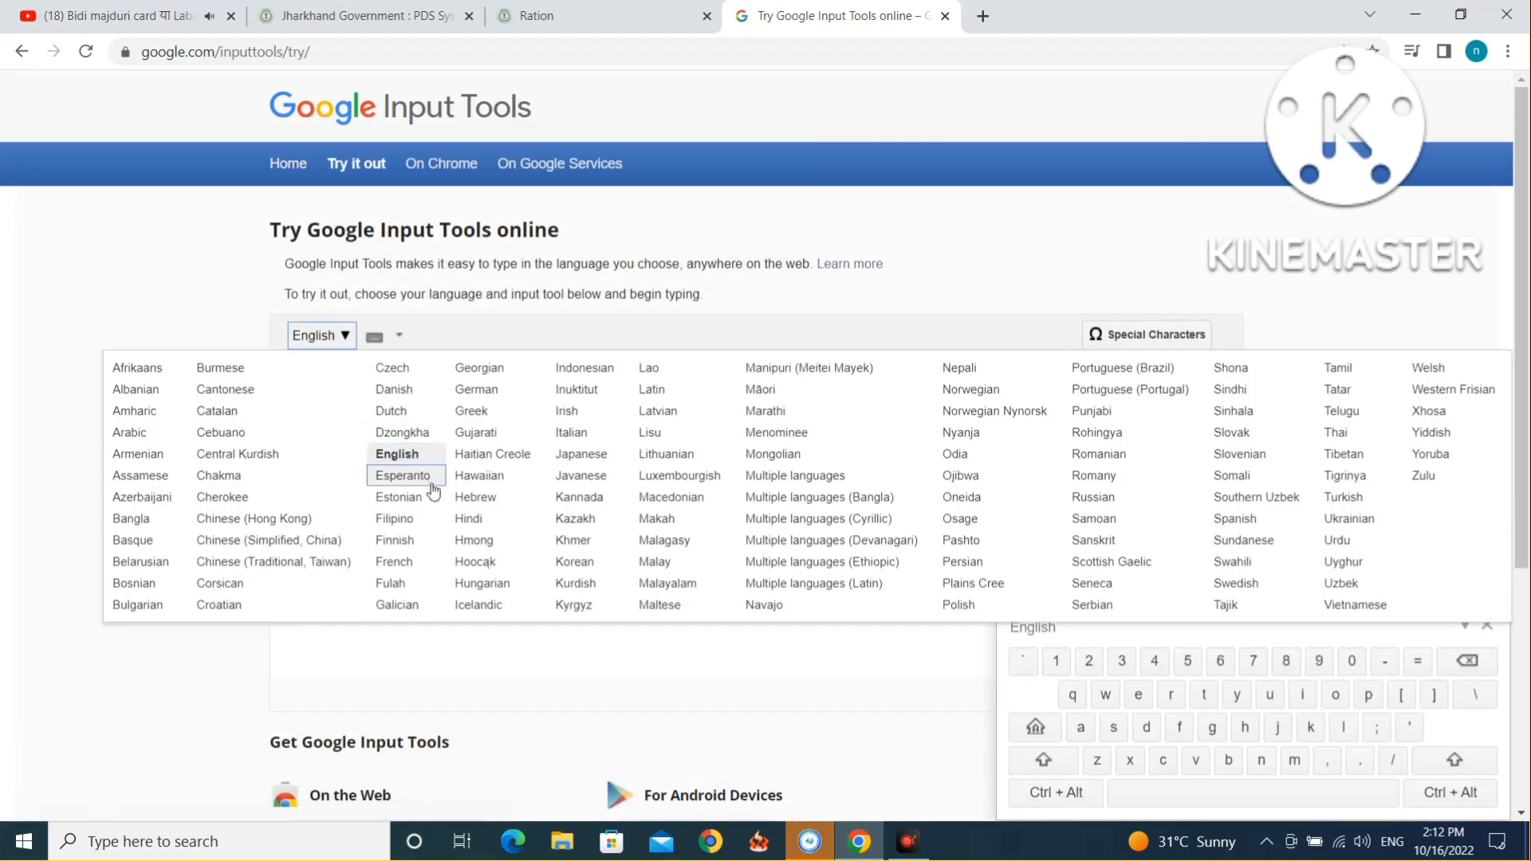
left_click(460, 520)
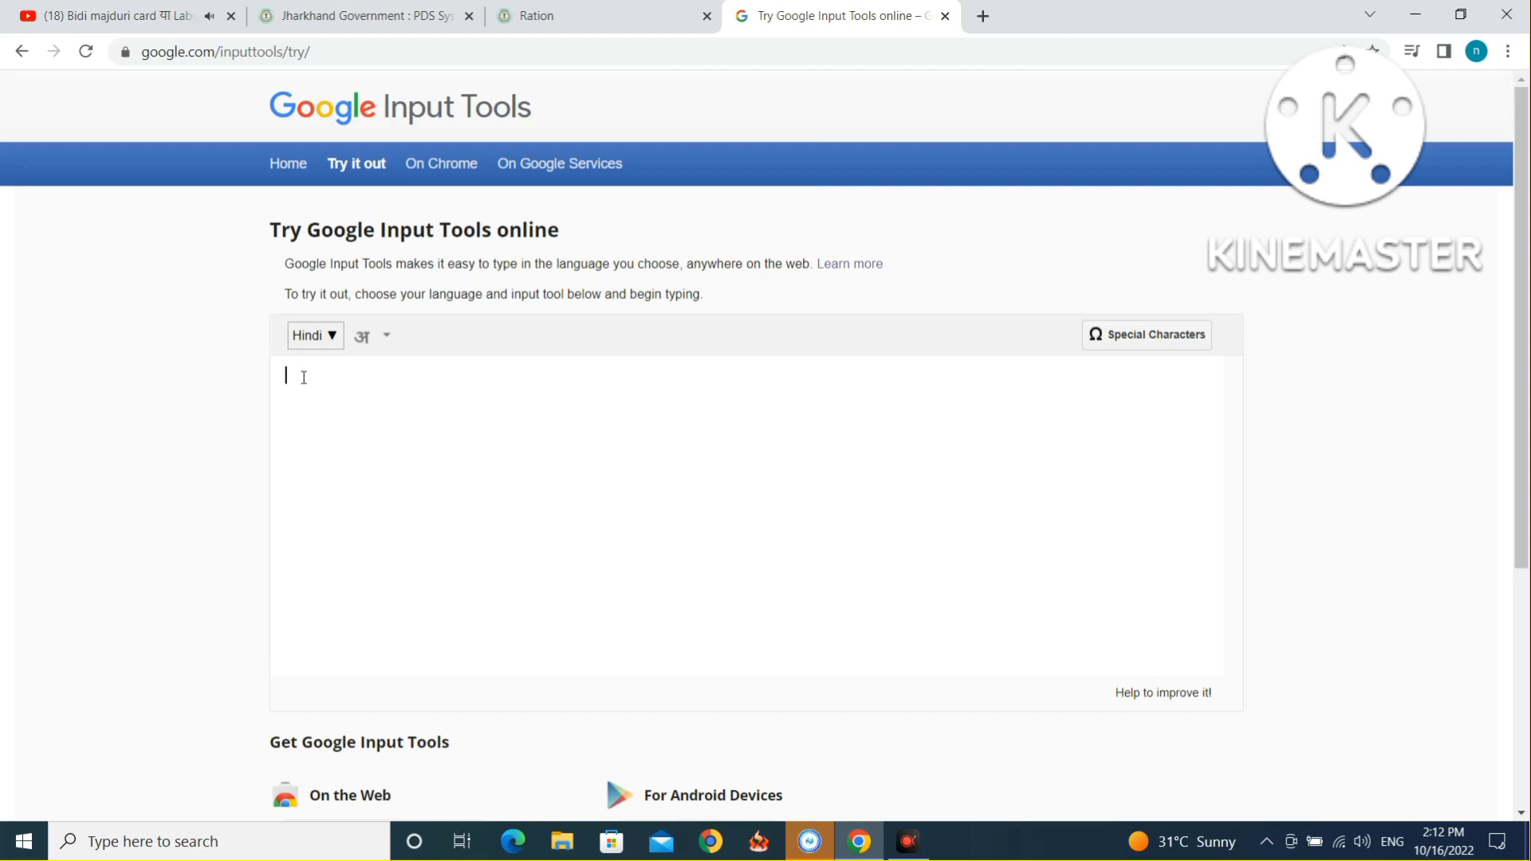
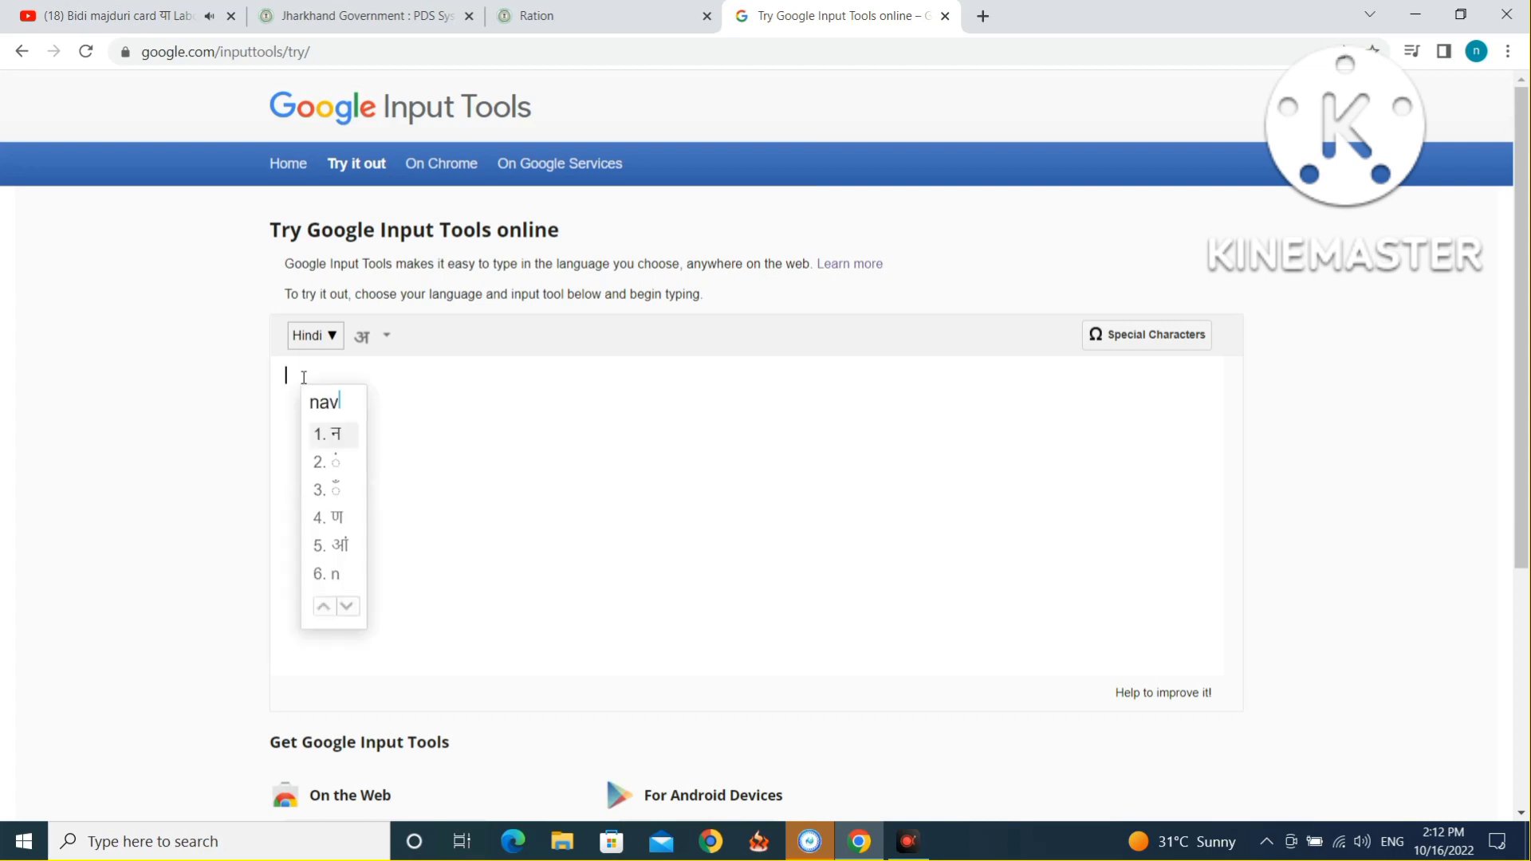
Transliterate the family head's full name into Hindi, cut it, and return to the registration form.
key("space")
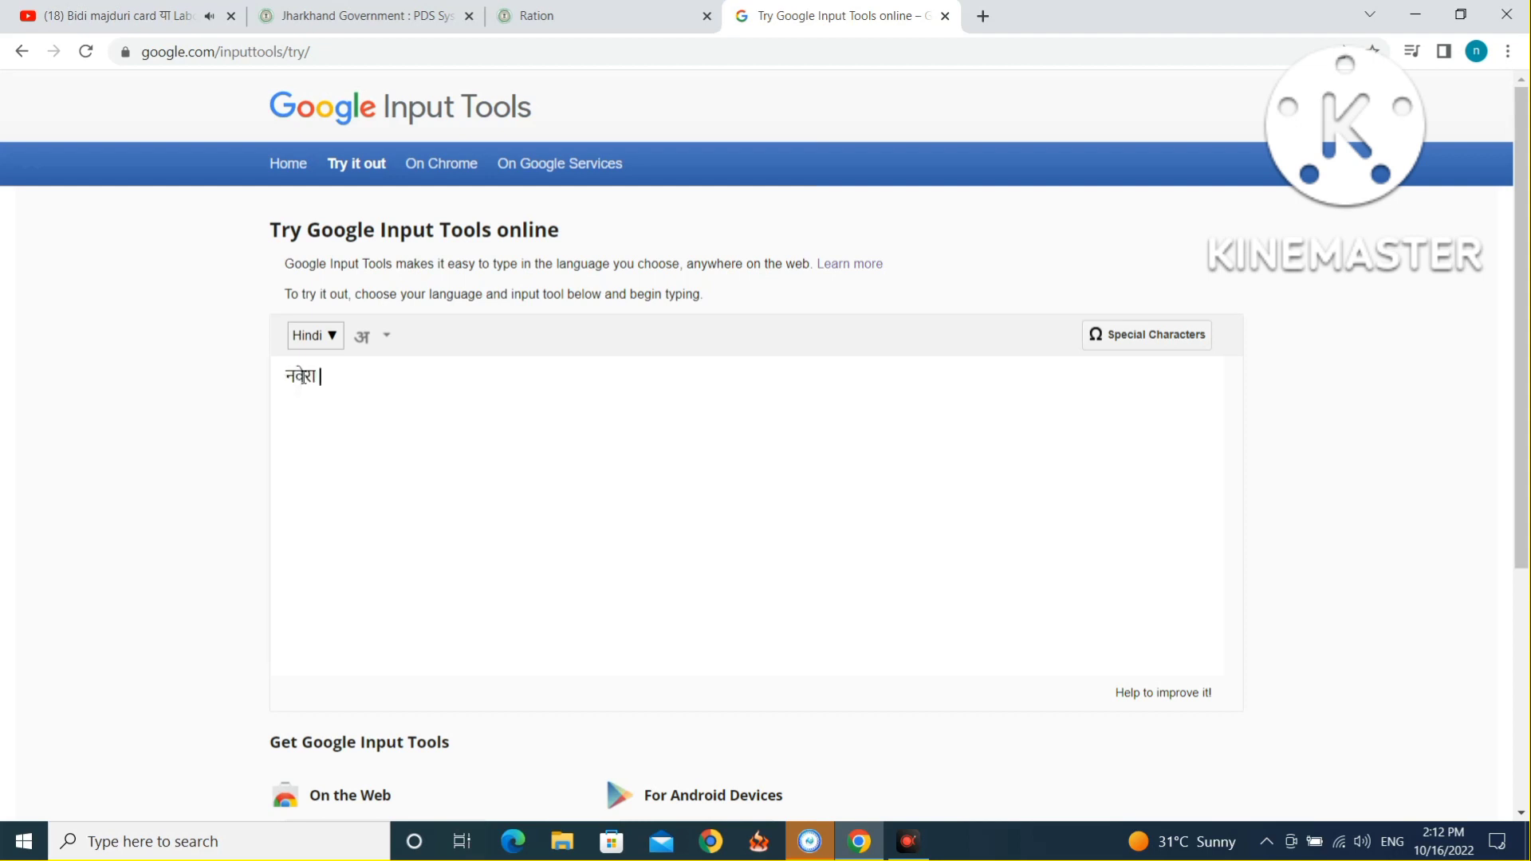
key("space")
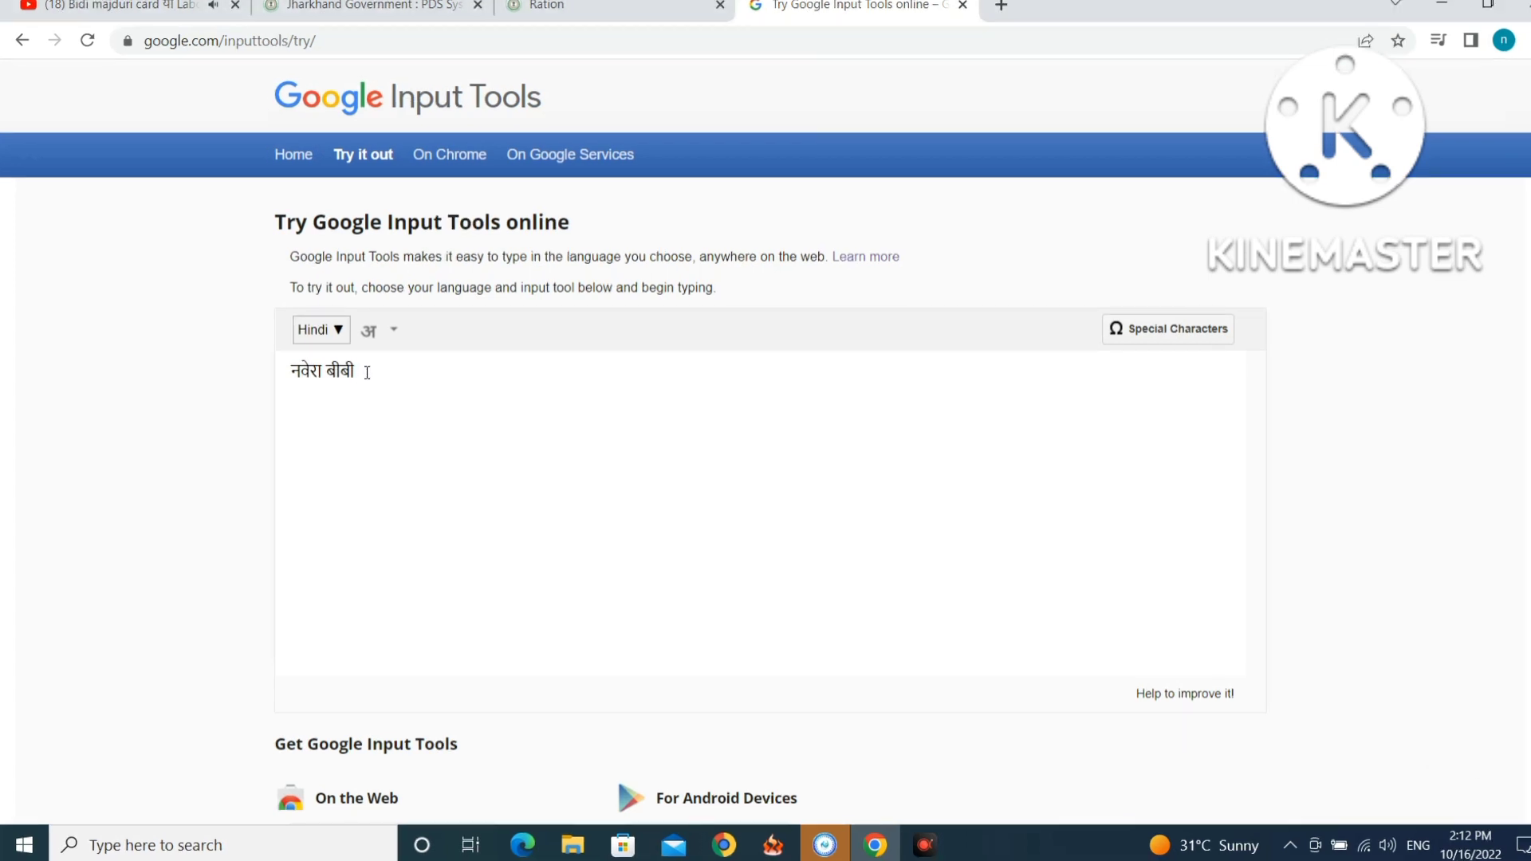
left_click_drag(359, 370, 289, 366)
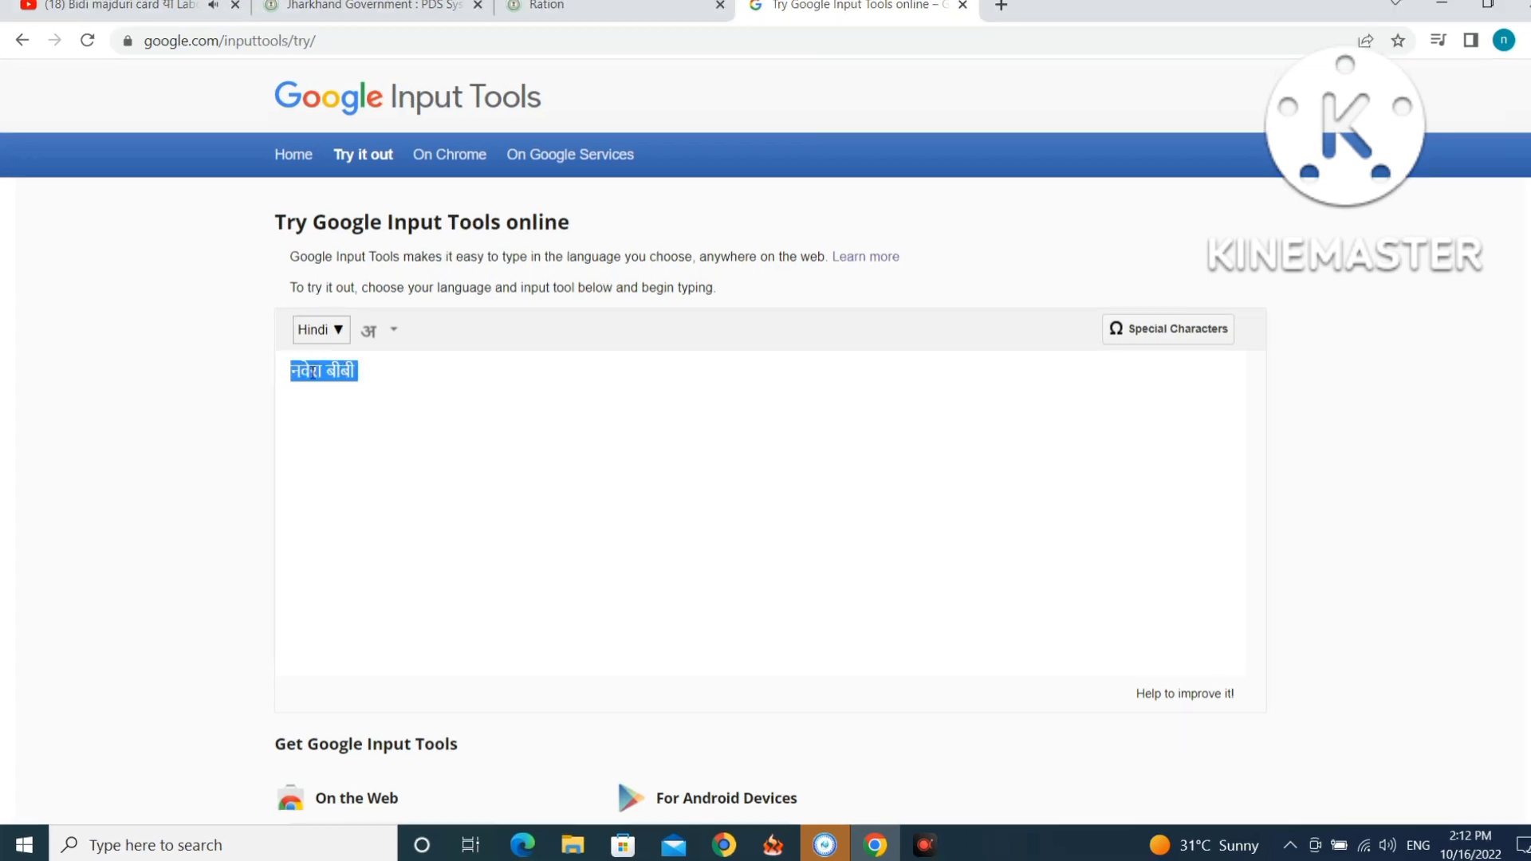
right_click(314, 372)
left_click(362, 420)
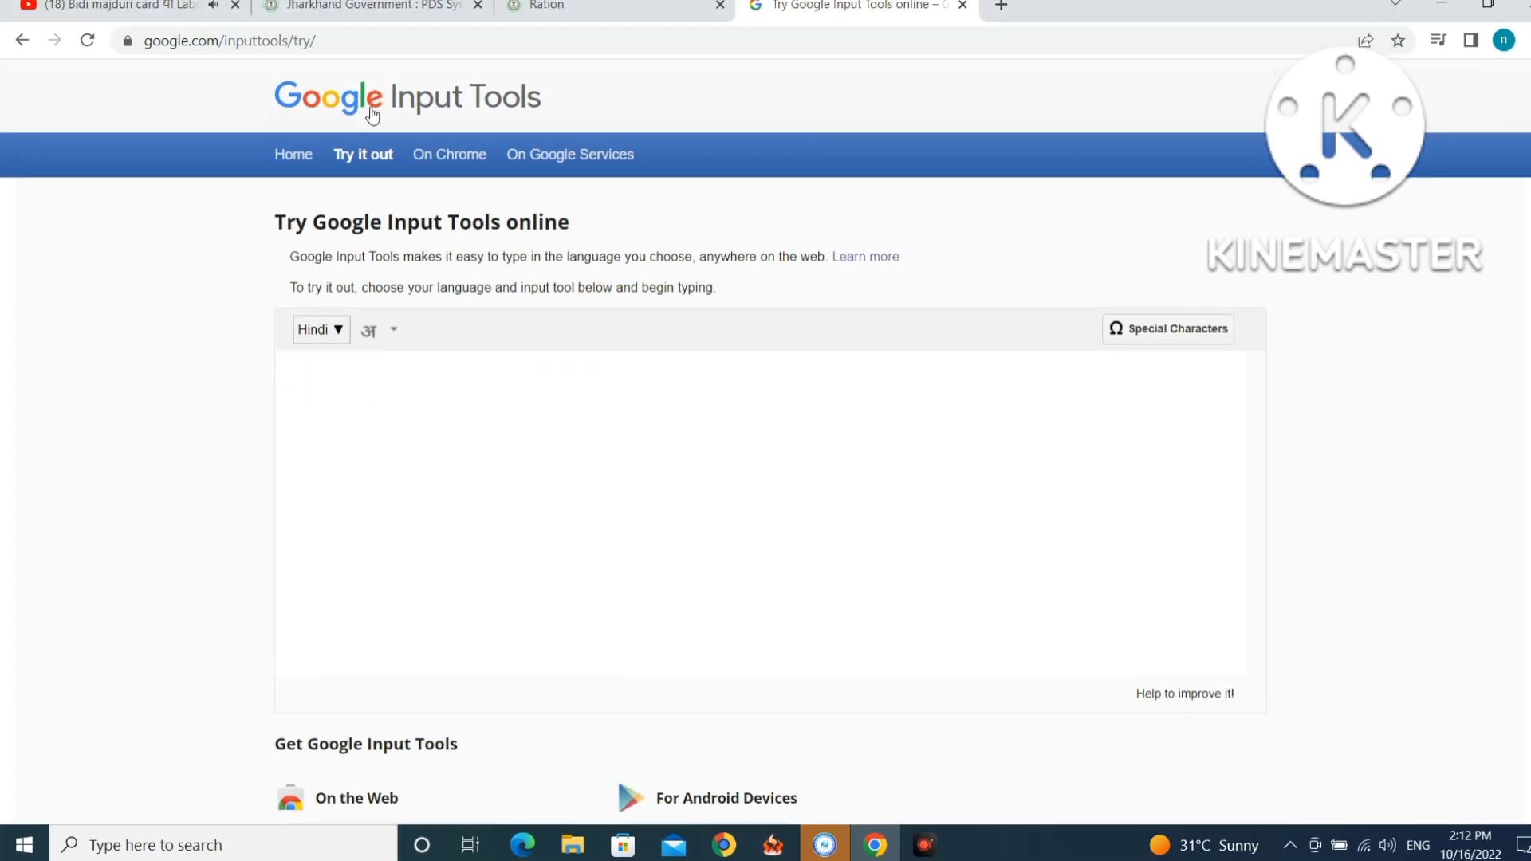
left_click(363, 2)
left_click(587, 16)
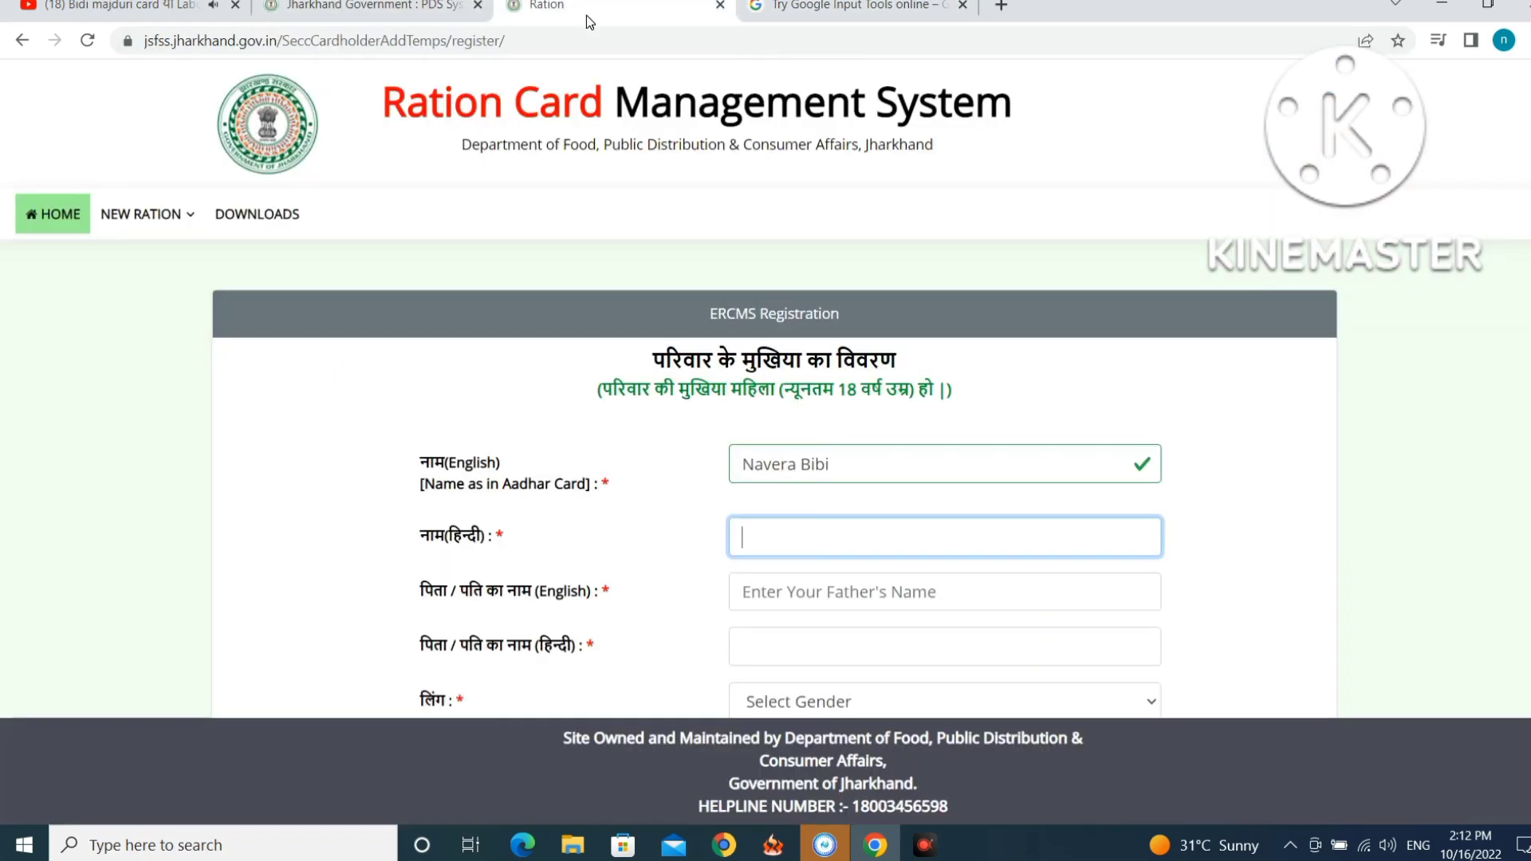
Paste the head's Hindi name into its field and enter the father/husband's English name.
right_click(796, 529)
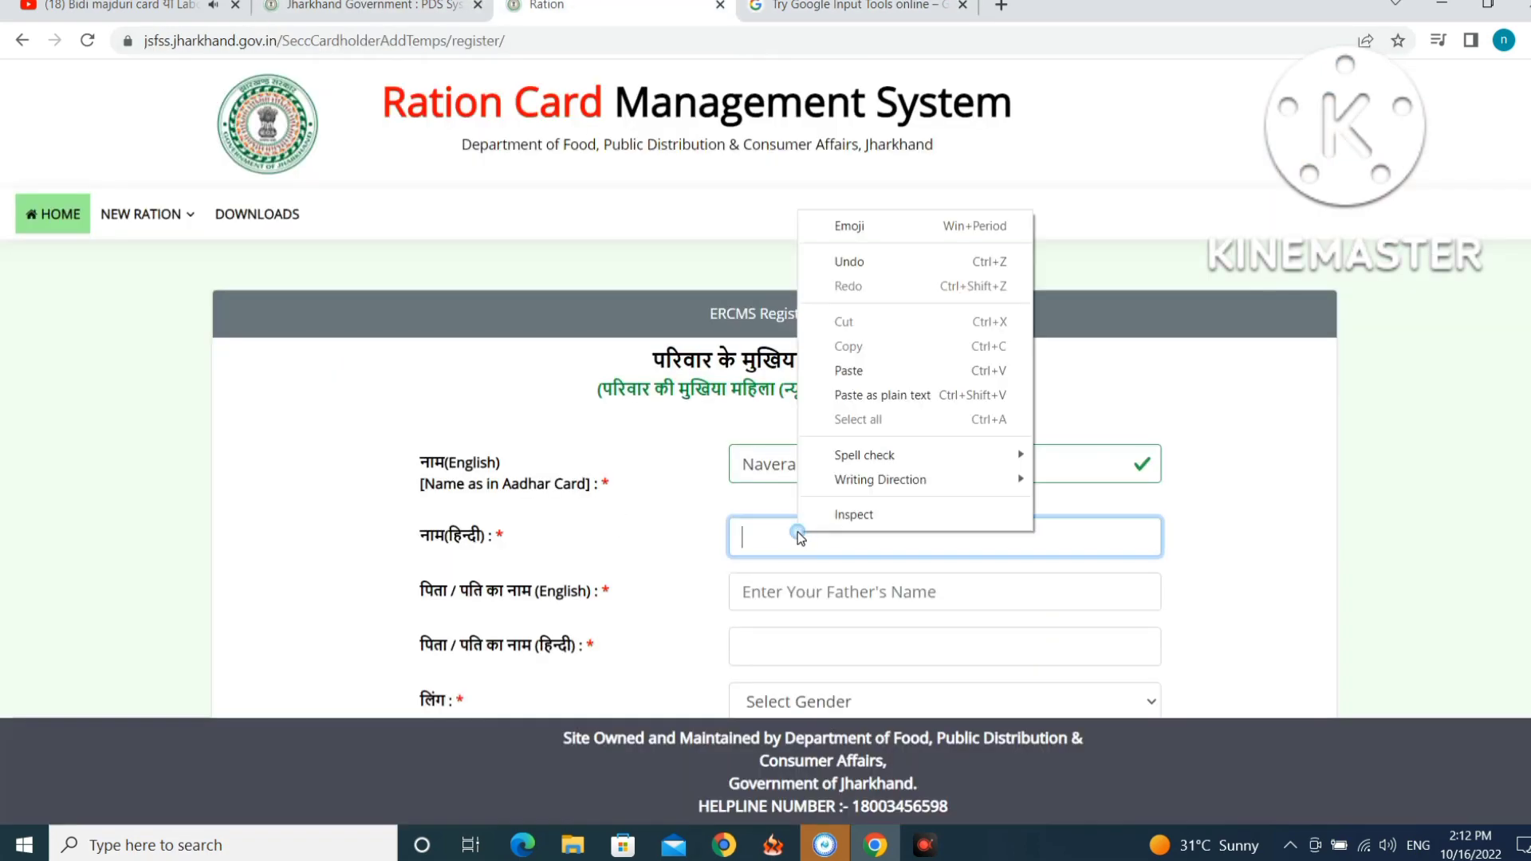
left_click(844, 368)
scroll(838, 520, "down", 1)
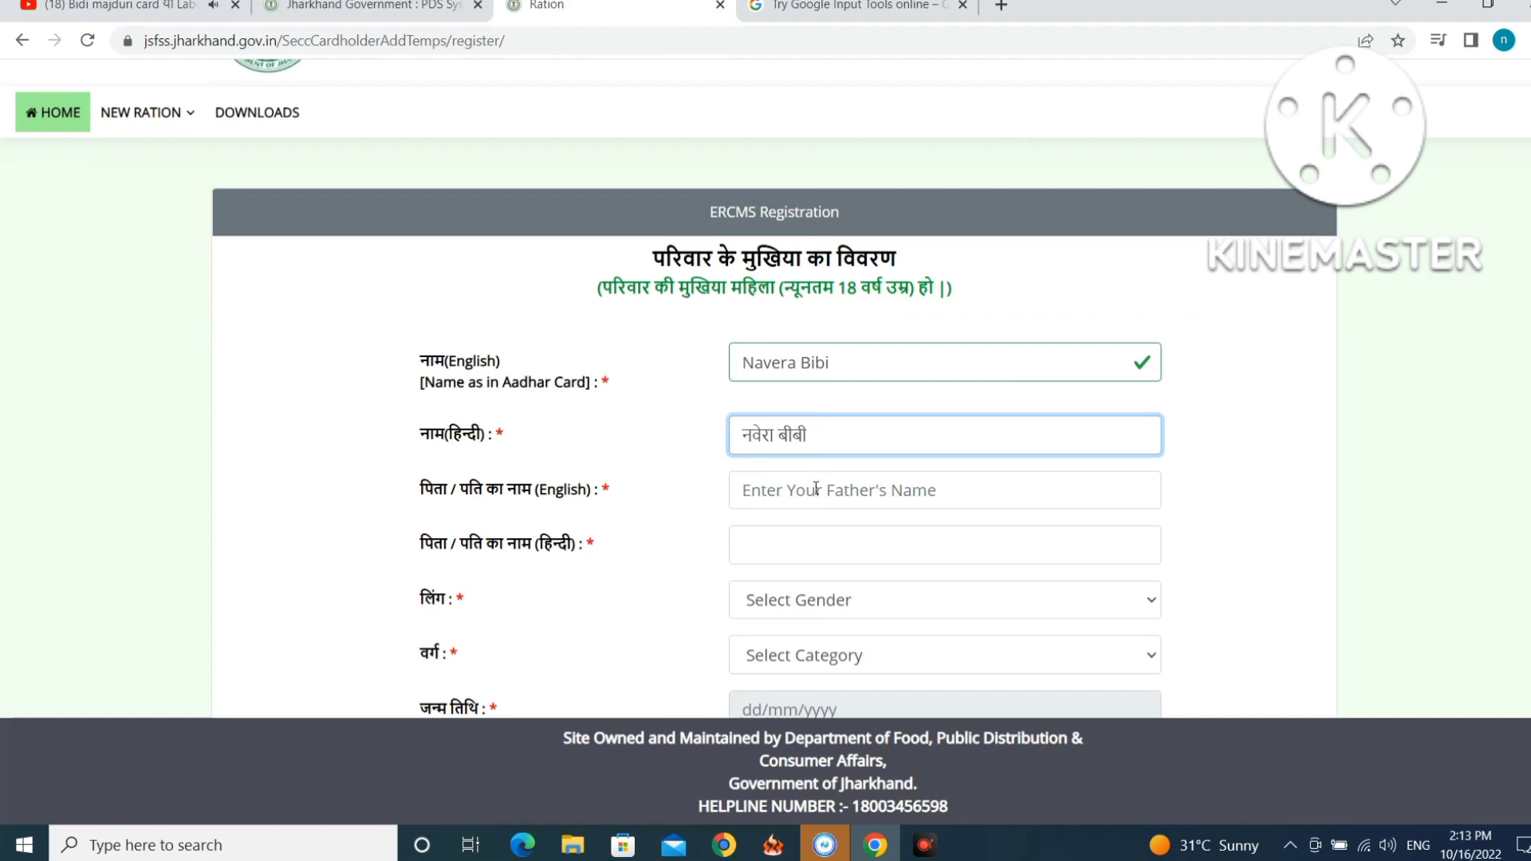
left_click(816, 489)
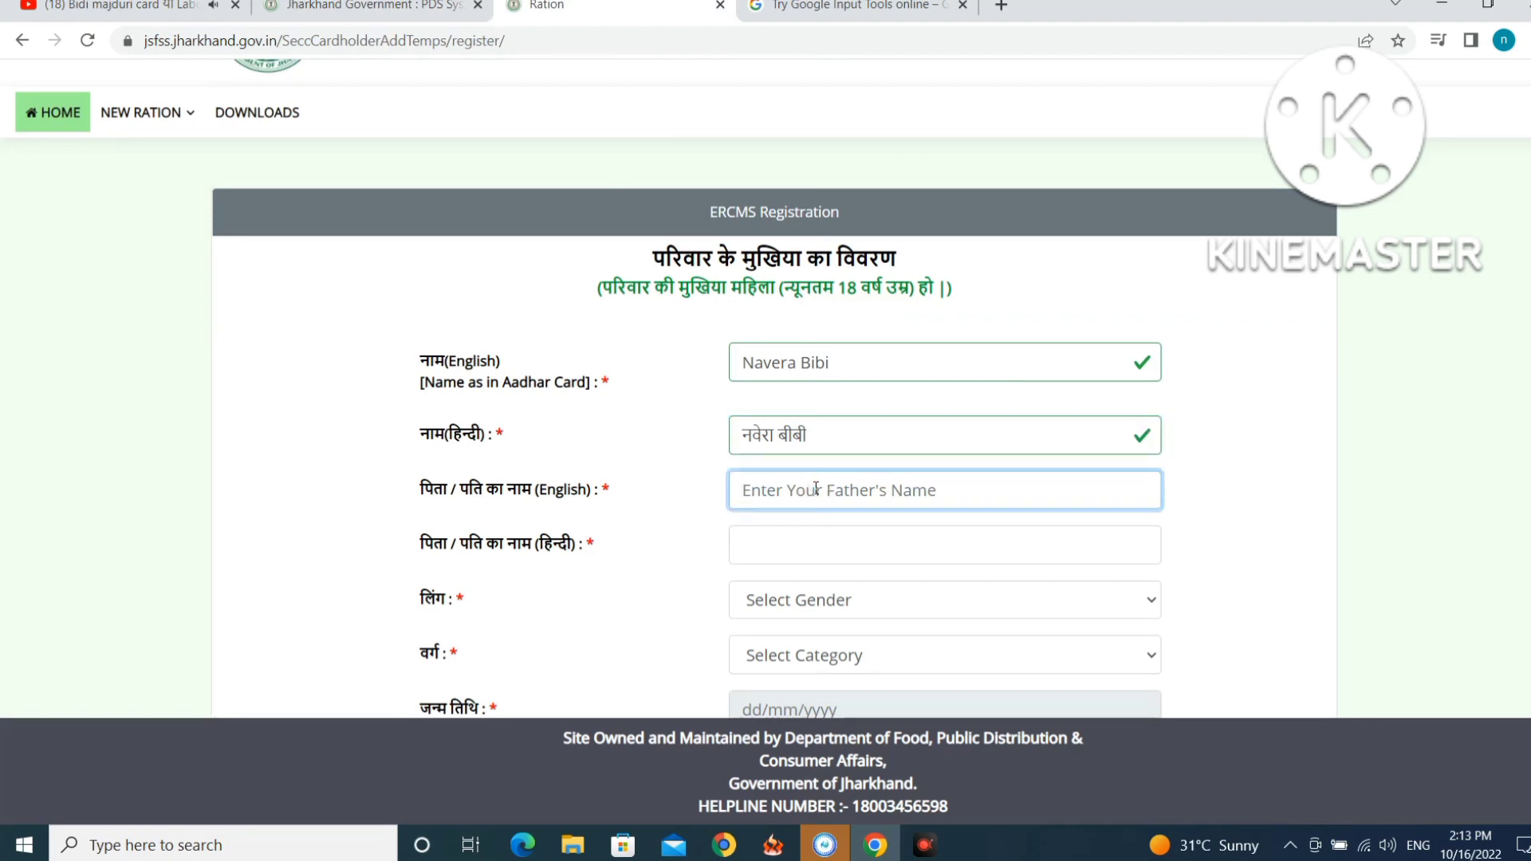
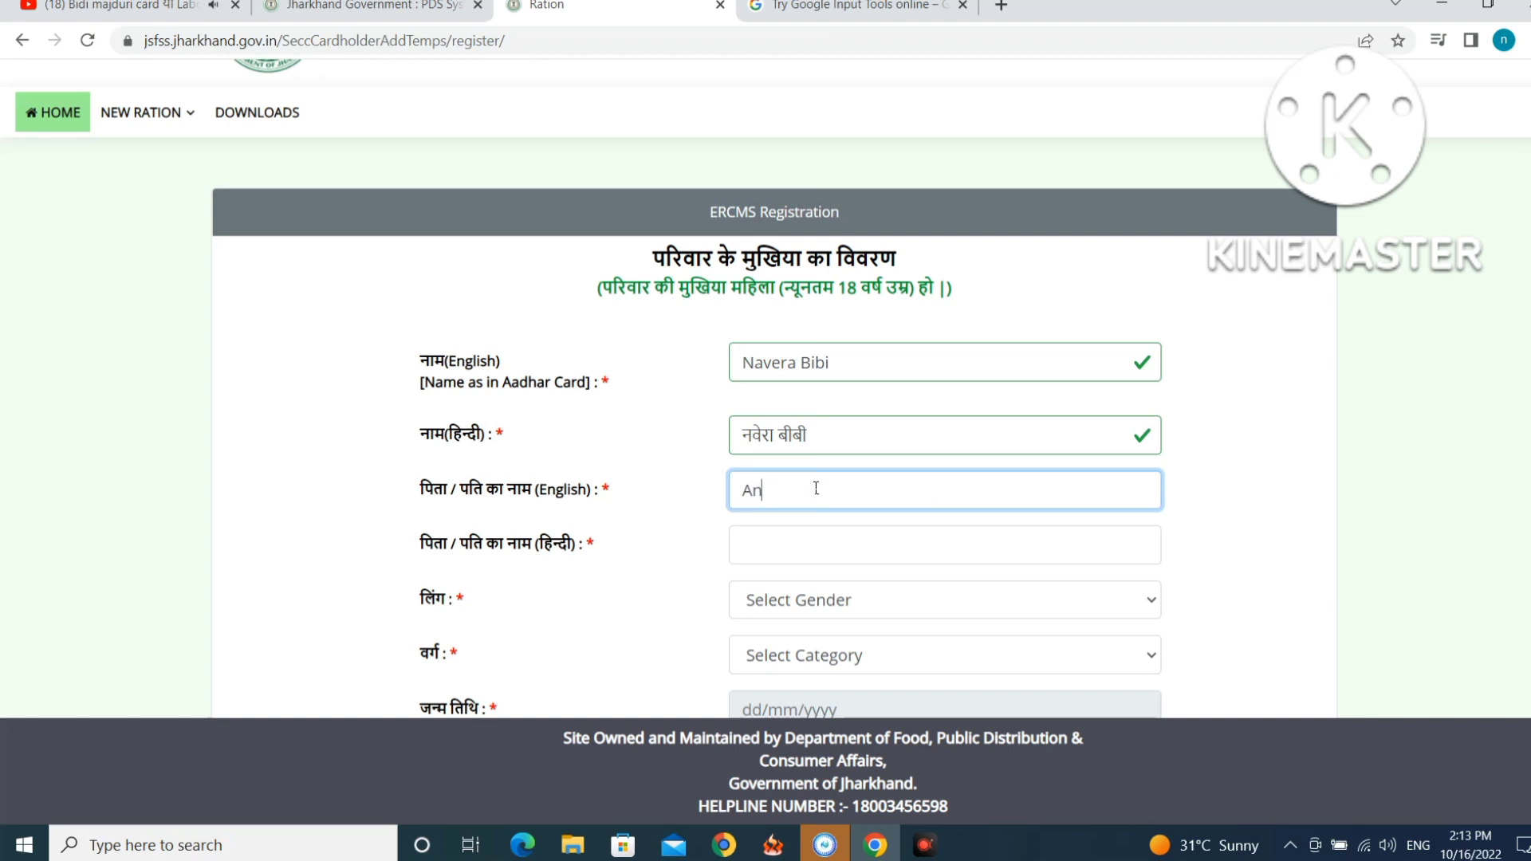
left_click(816, 545)
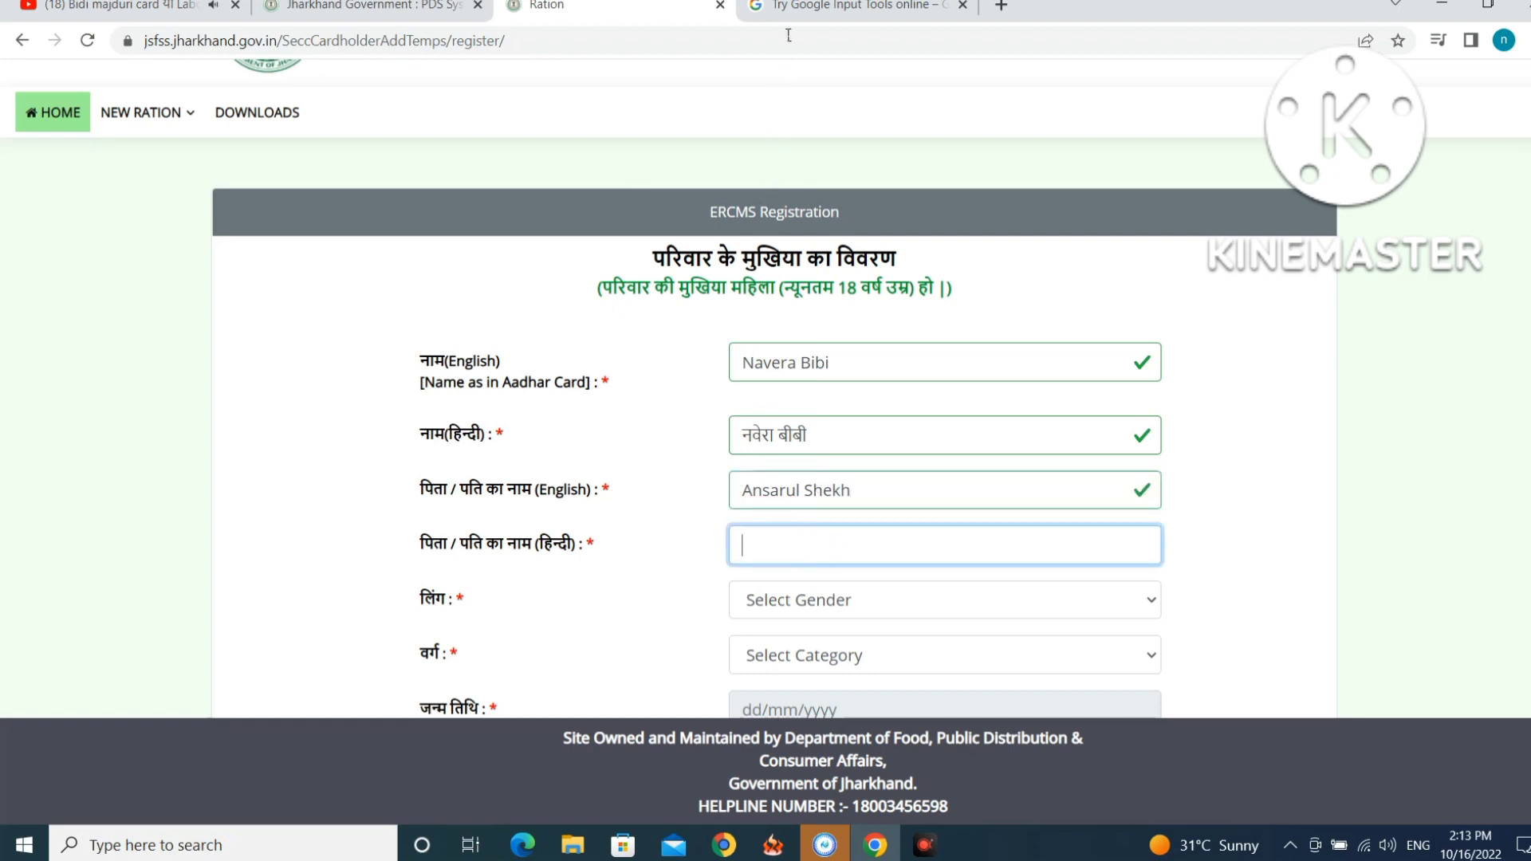
left_click(759, 22)
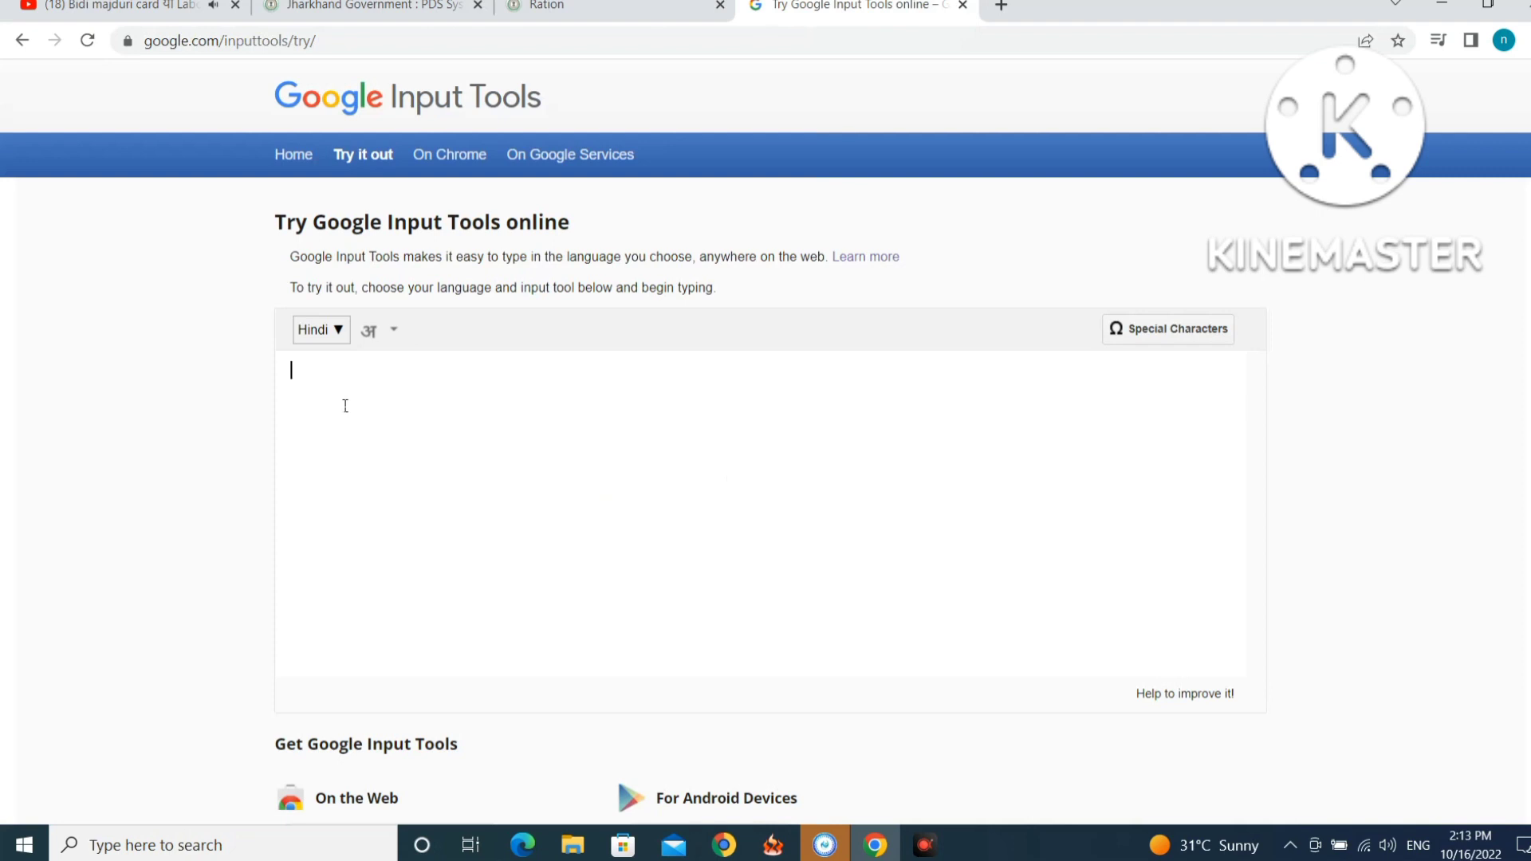
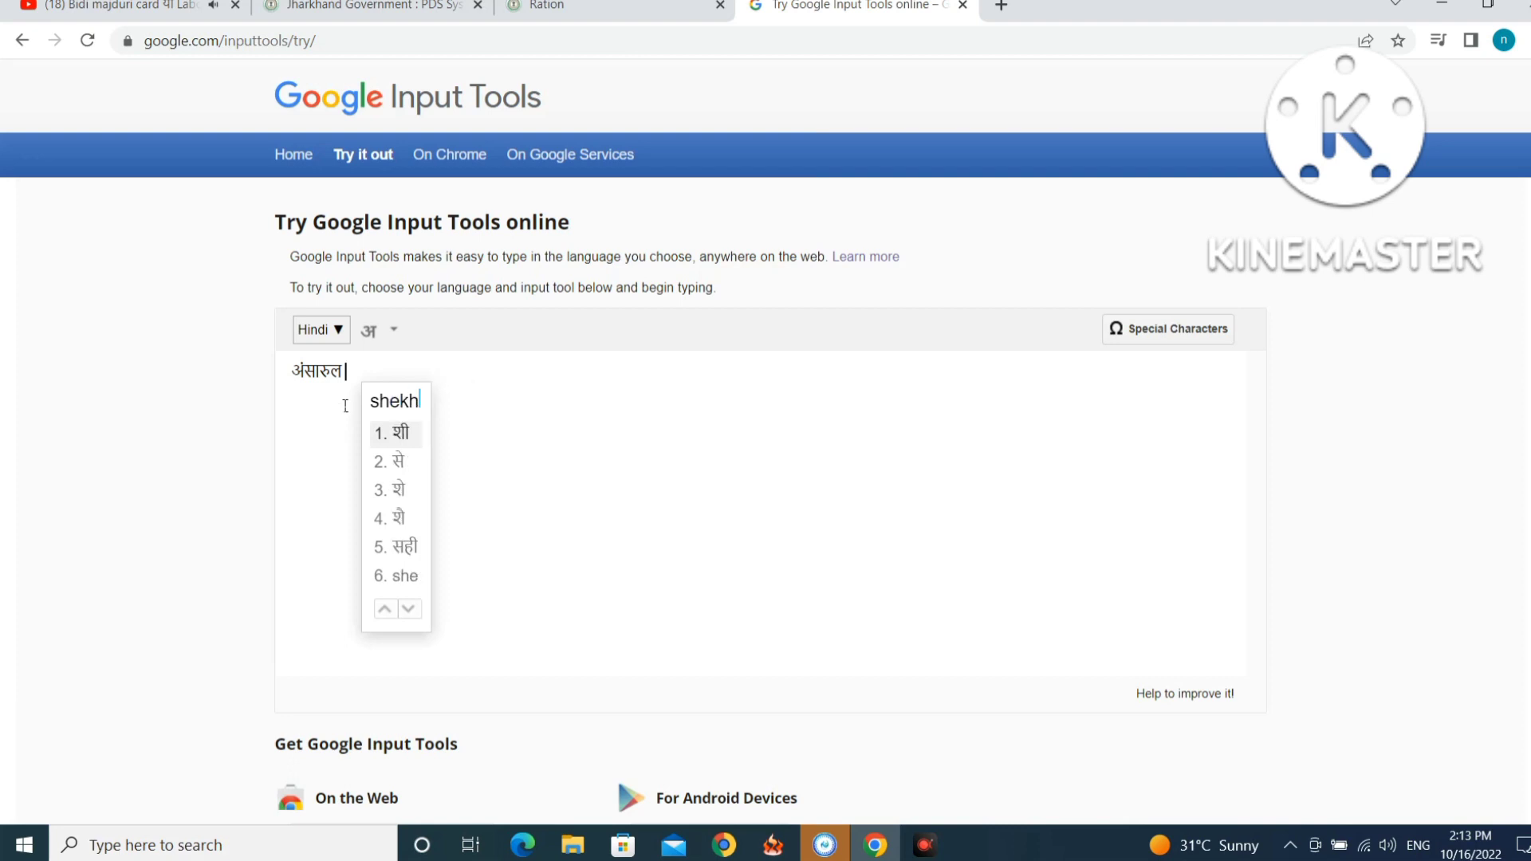
Transliterate the father/husband's name into Hindi and paste it into the Hindi father-name field.
key("space")
left_click_drag(378, 371, 285, 371)
right_click(317, 372)
left_click(355, 423)
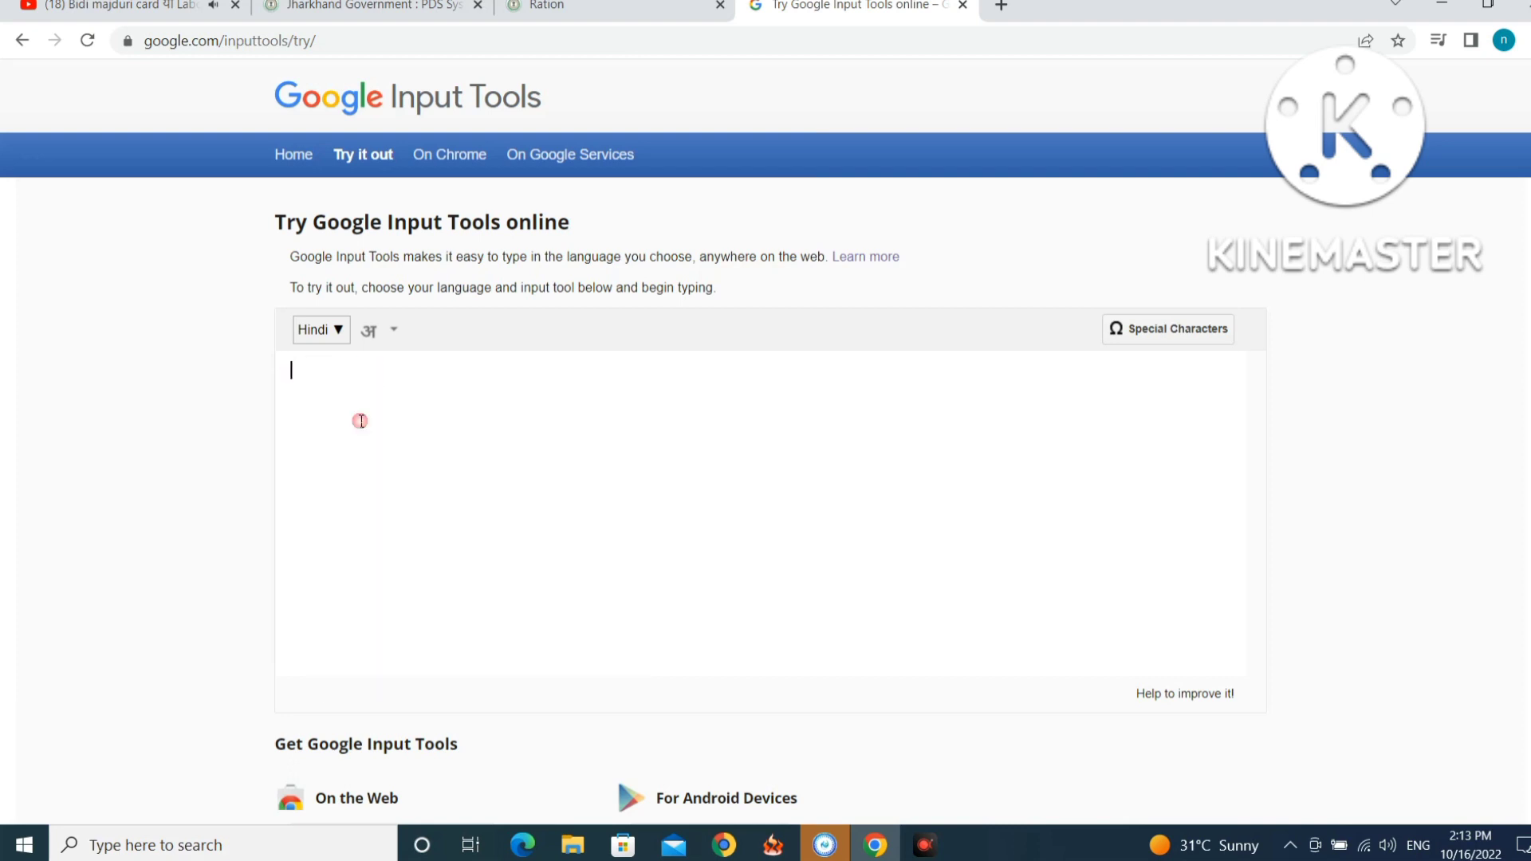
left_click(542, 6)
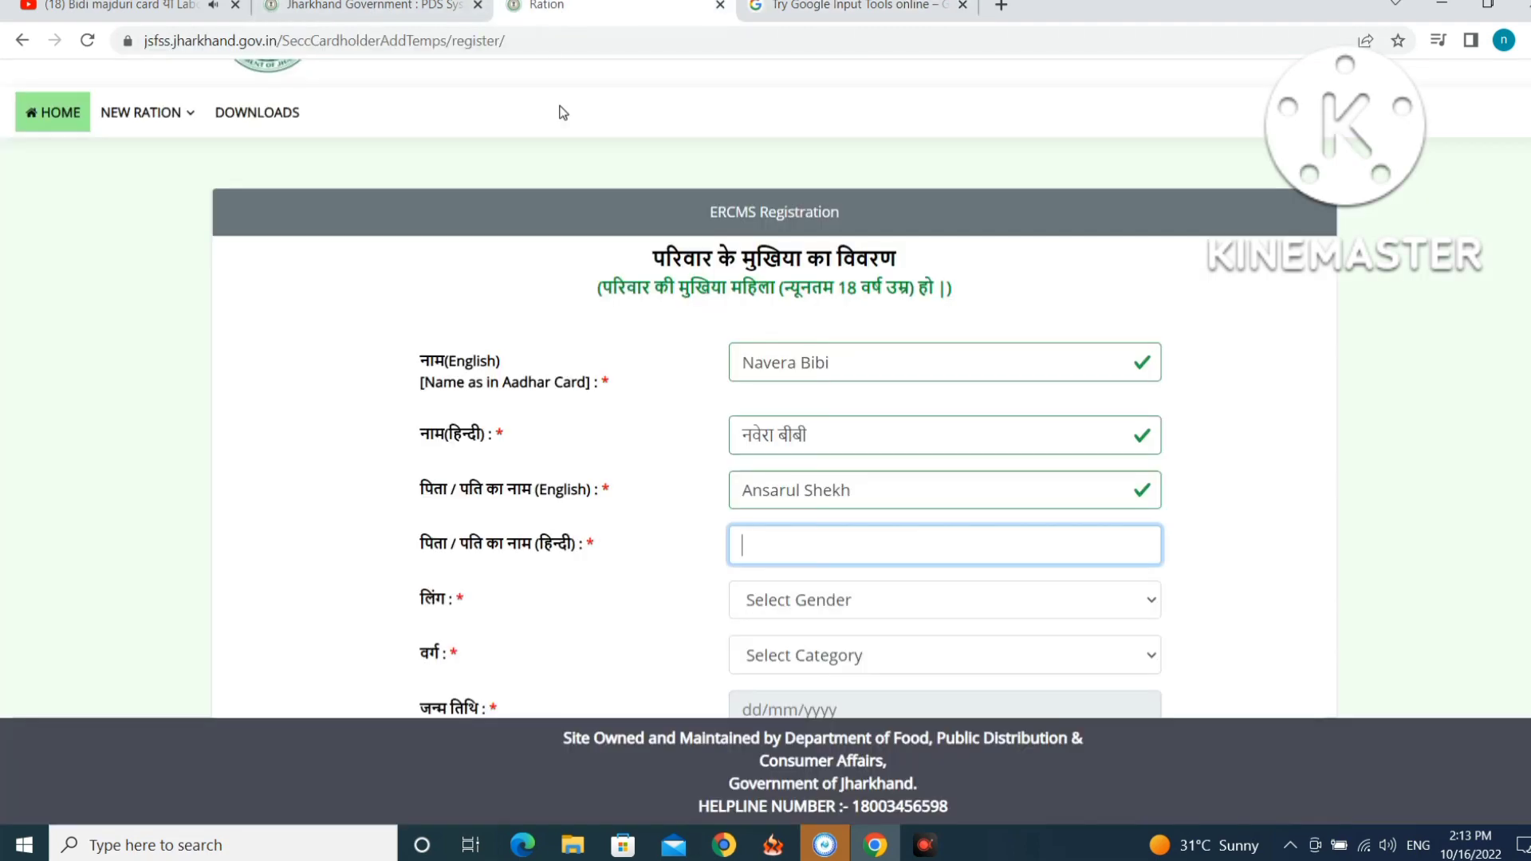
right_click(761, 541)
left_click(810, 376)
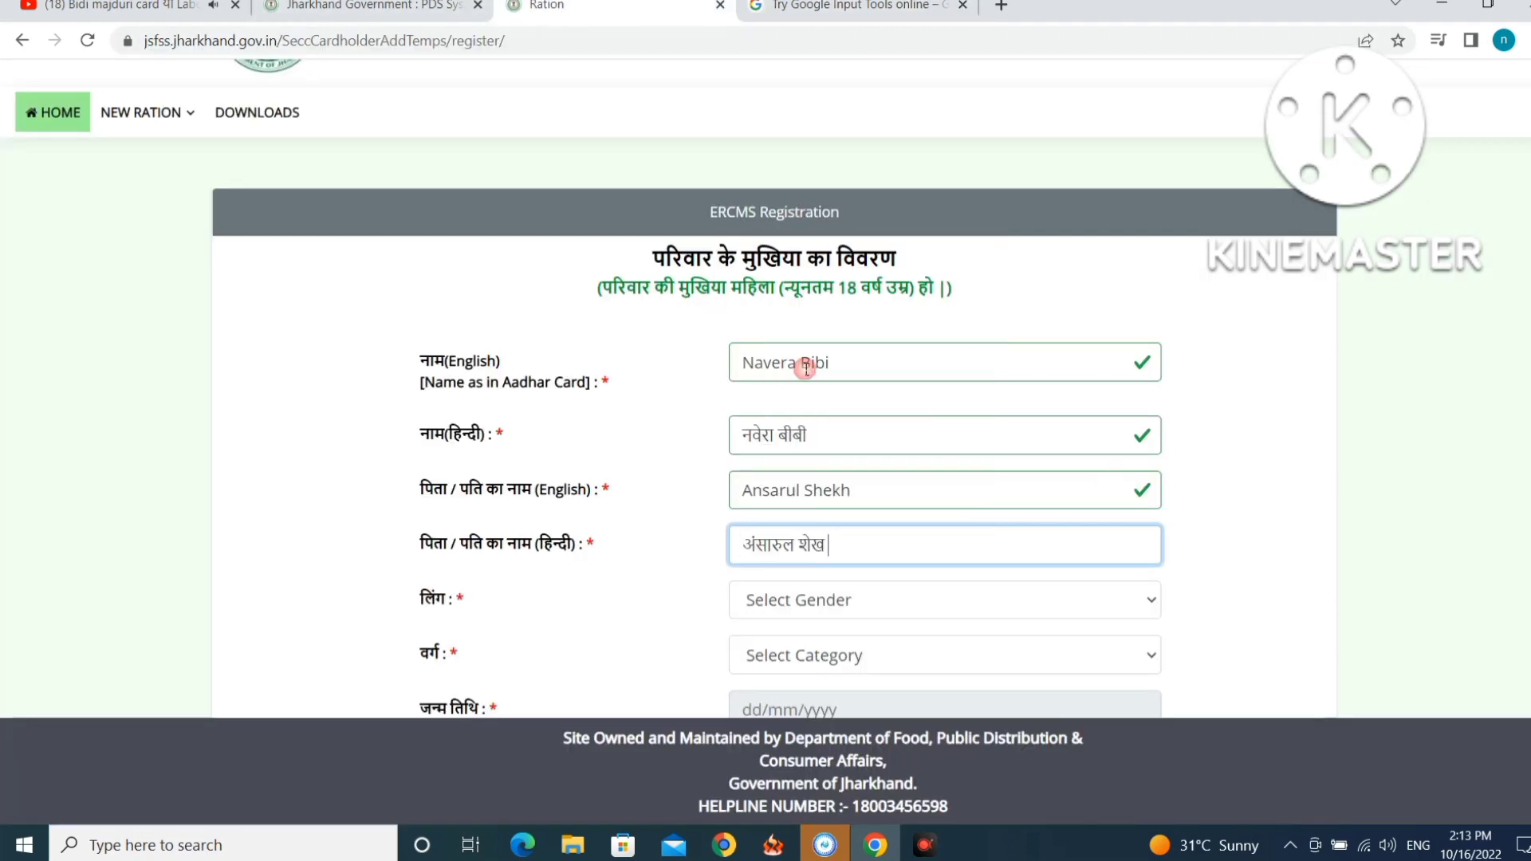
Set gender to Female and category to OBC.
scroll(782, 550, "down", 1)
left_click(810, 498)
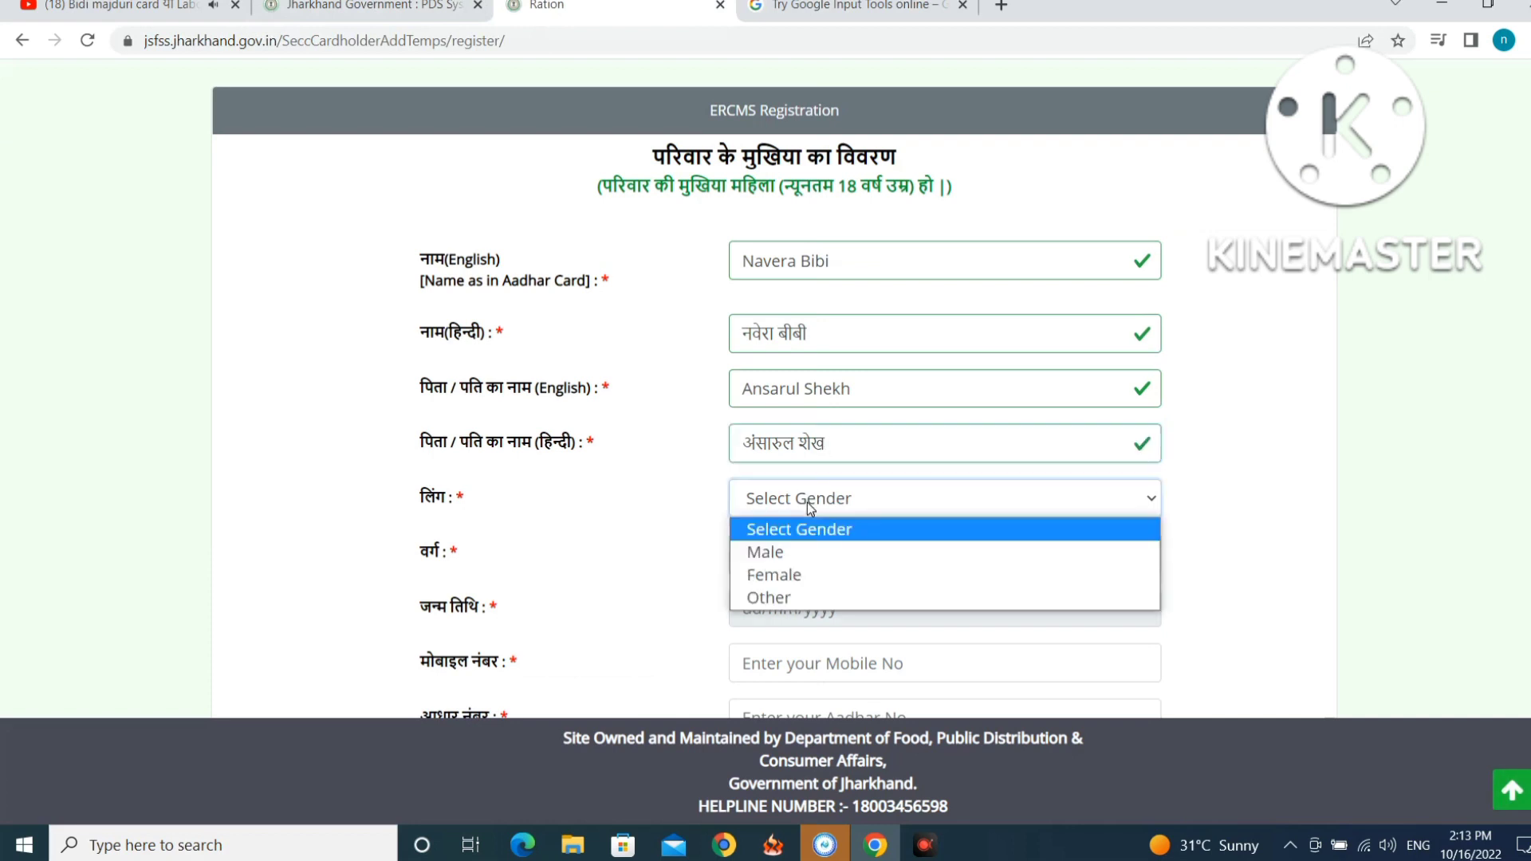
left_click(804, 574)
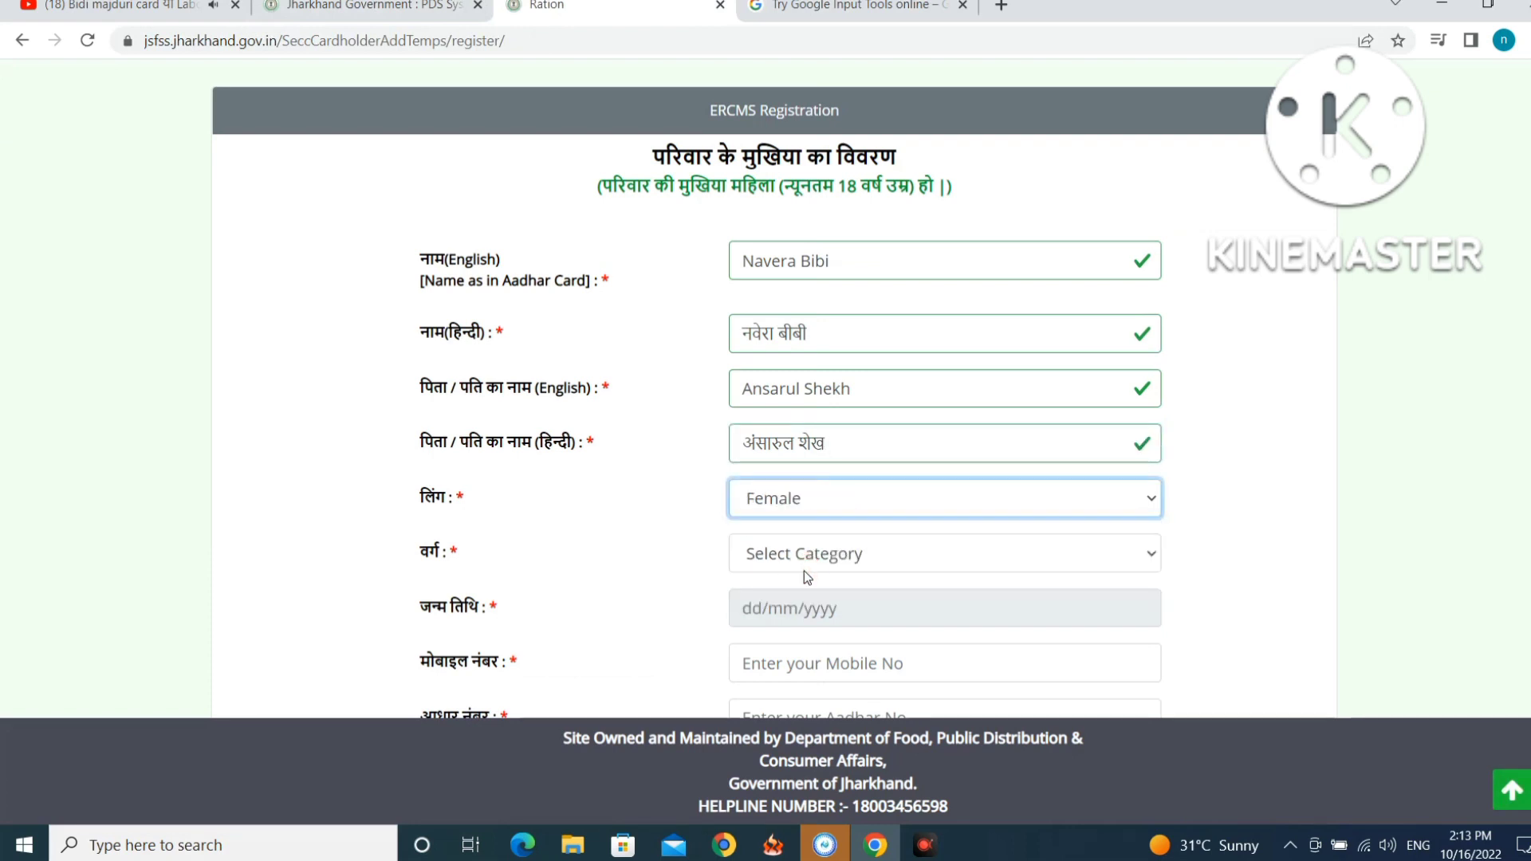
left_click(804, 554)
left_click(793, 699)
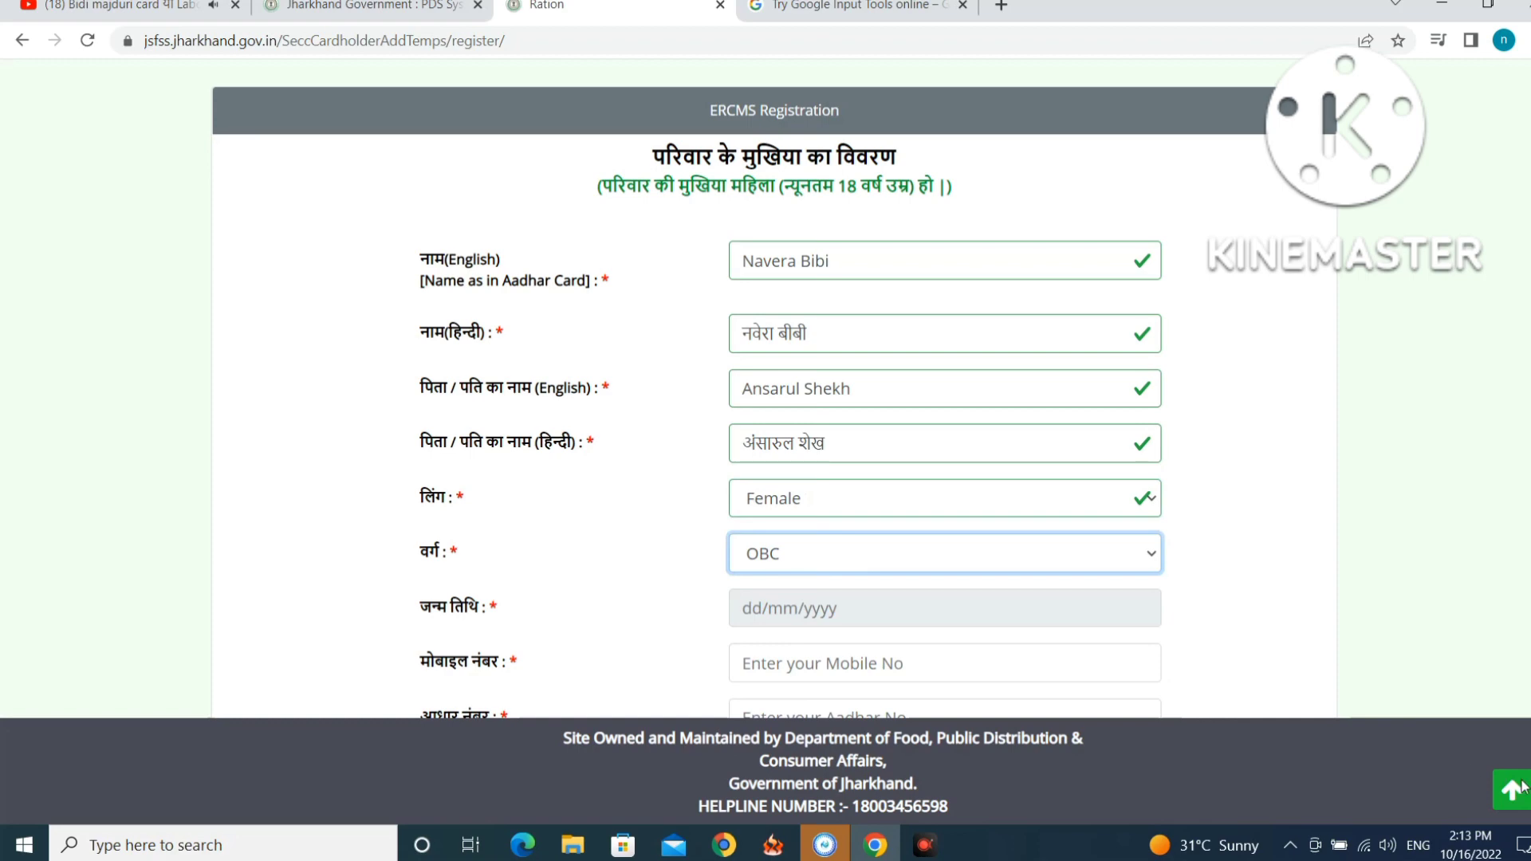
scroll(845, 478, "down", 2)
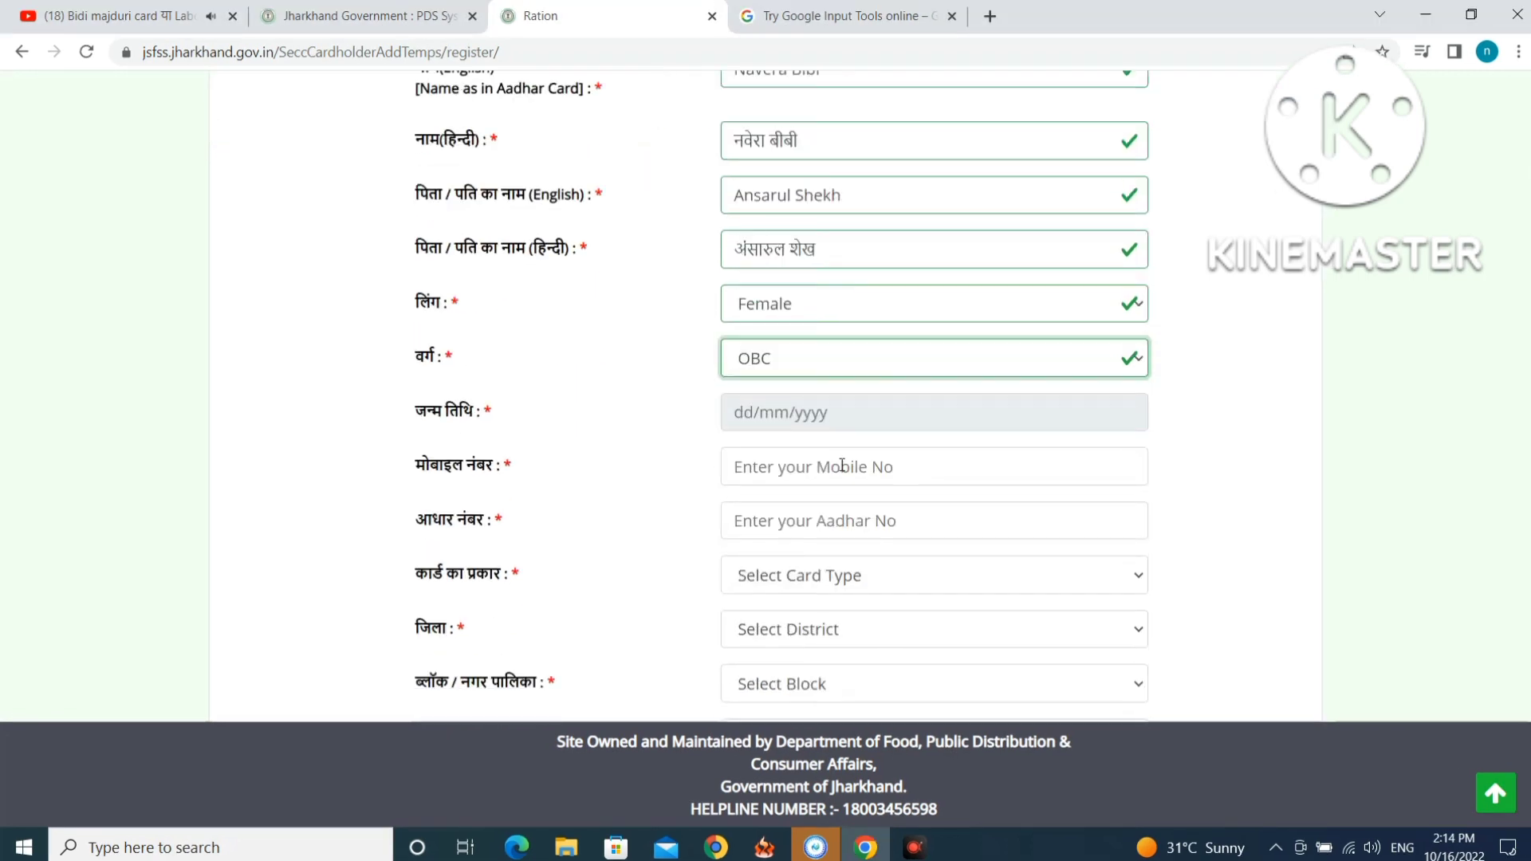
Pick 1994, July and the 10th in the date-of-birth calendar so it reads 1994-07-10.
left_click(751, 414)
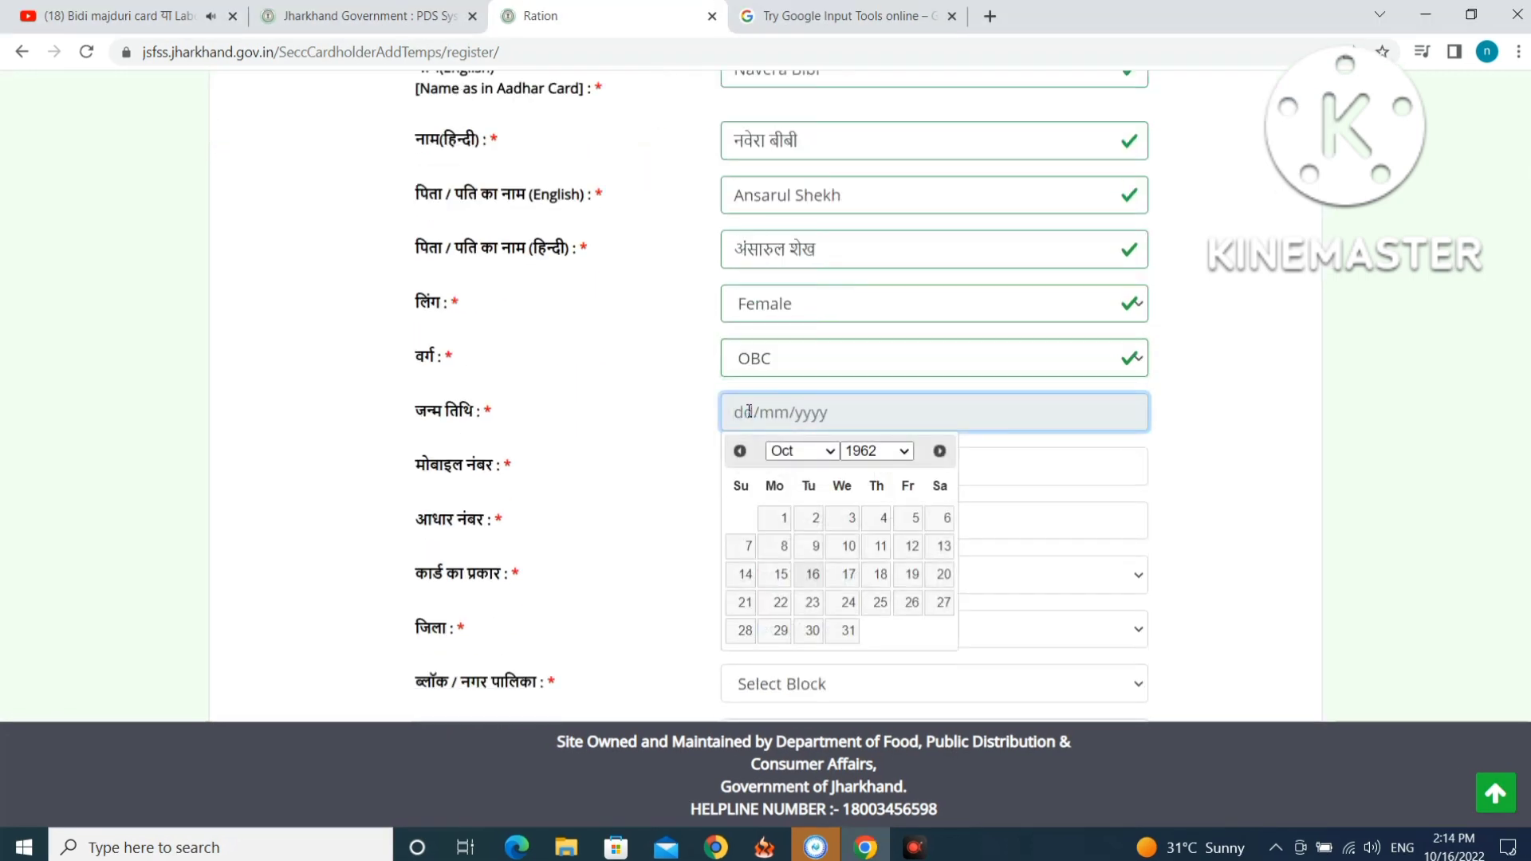
left_click(894, 451)
scroll(865, 717, "down", 10)
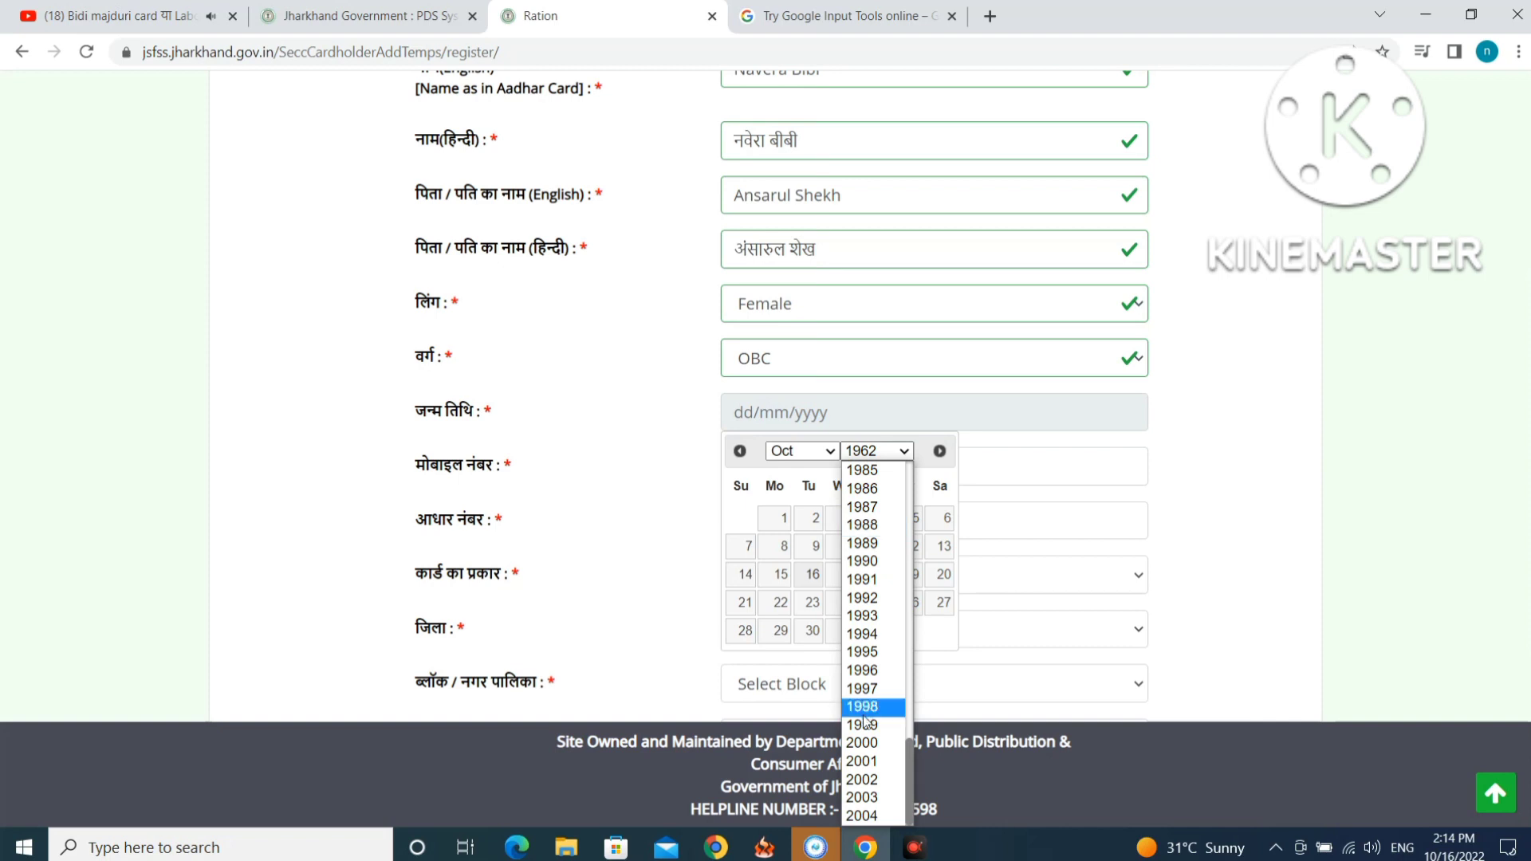
left_click(863, 634)
left_click(829, 452)
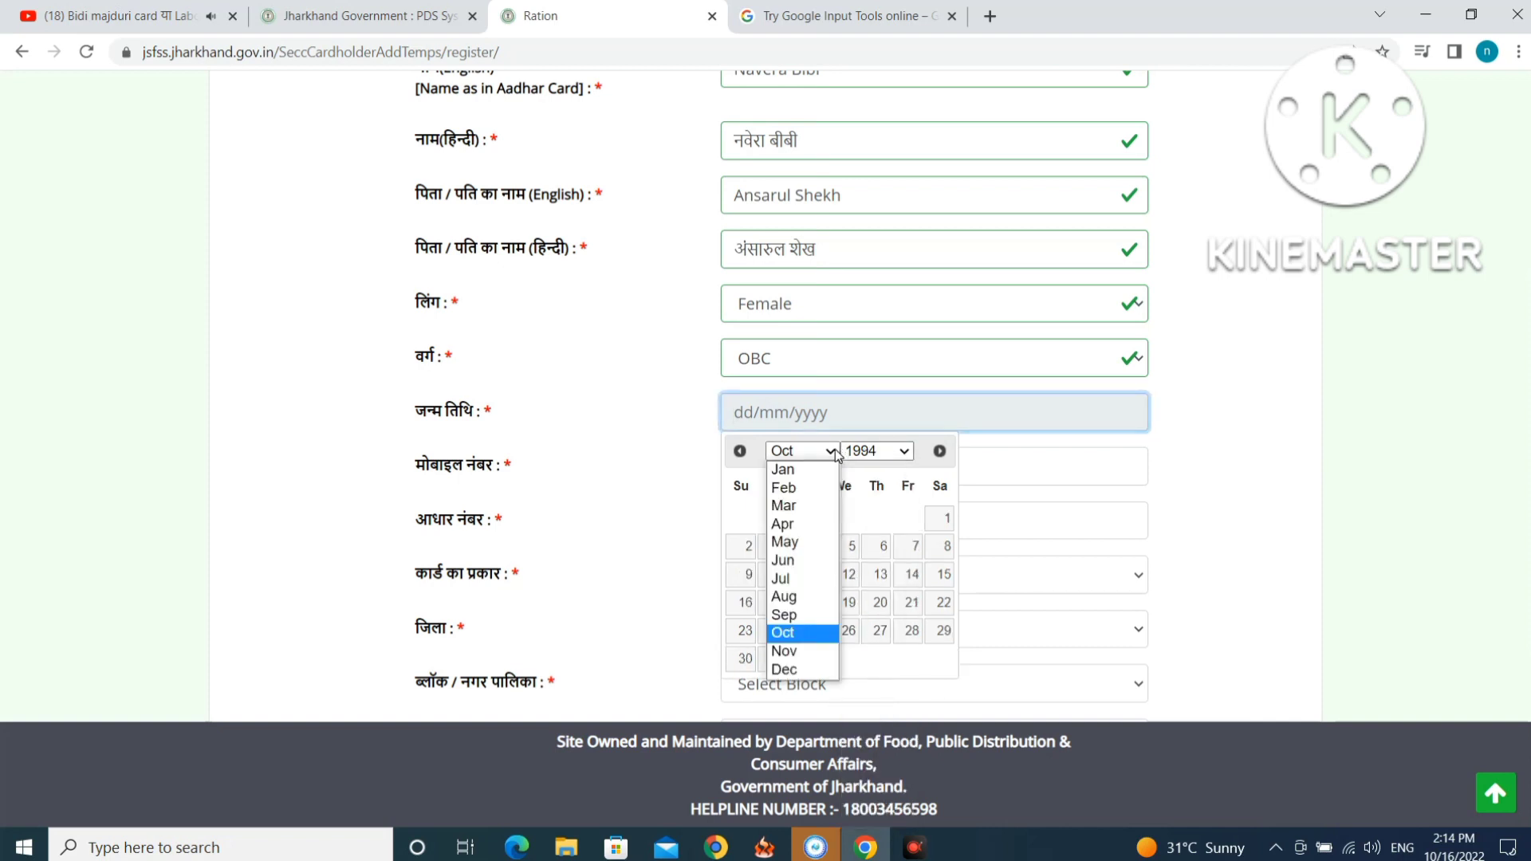
left_click(793, 634)
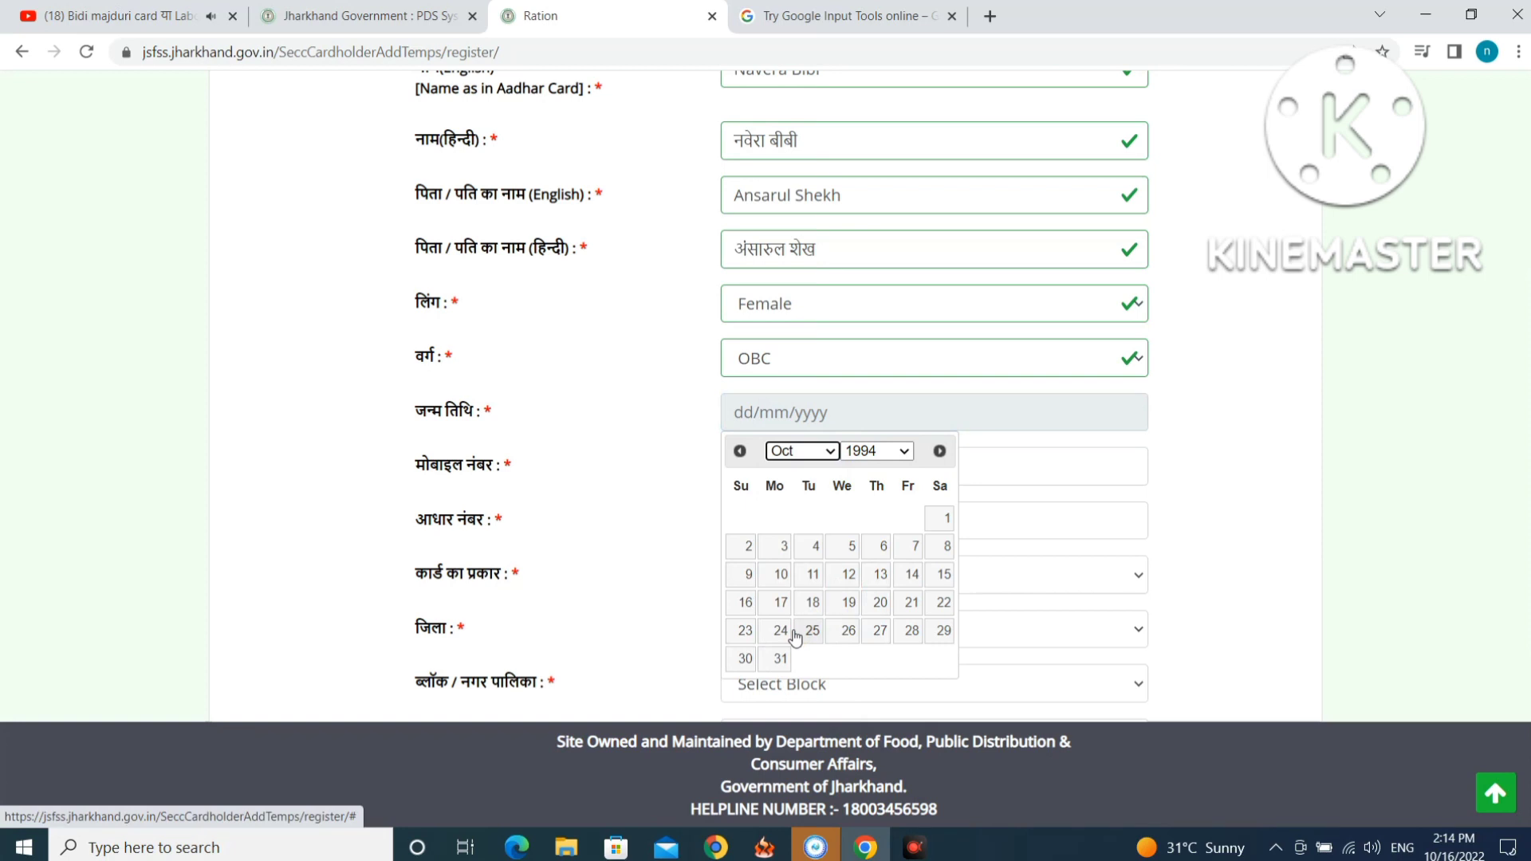
left_click(835, 452)
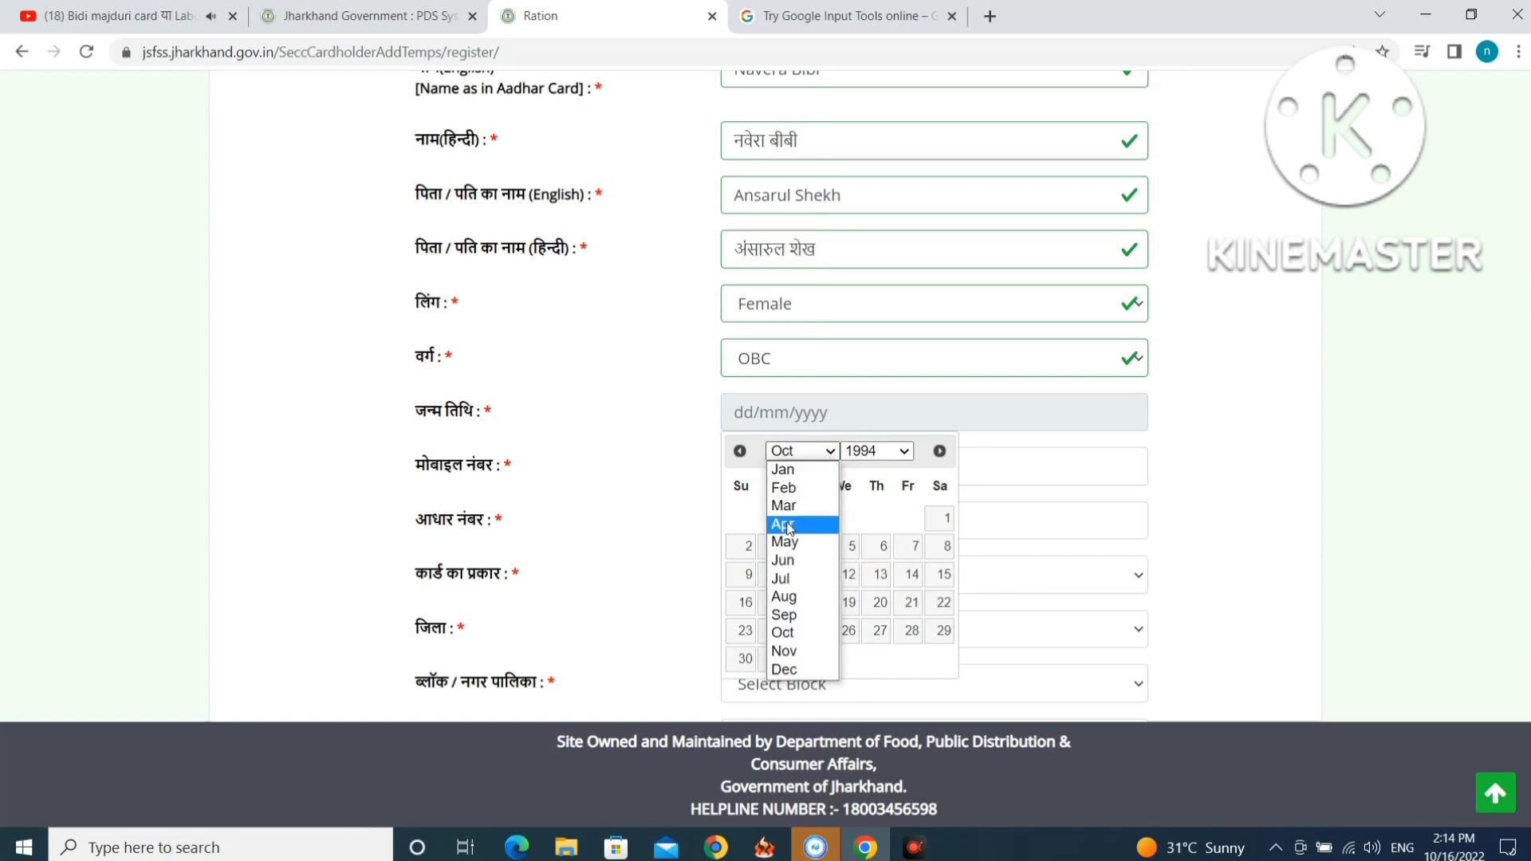
left_click(790, 582)
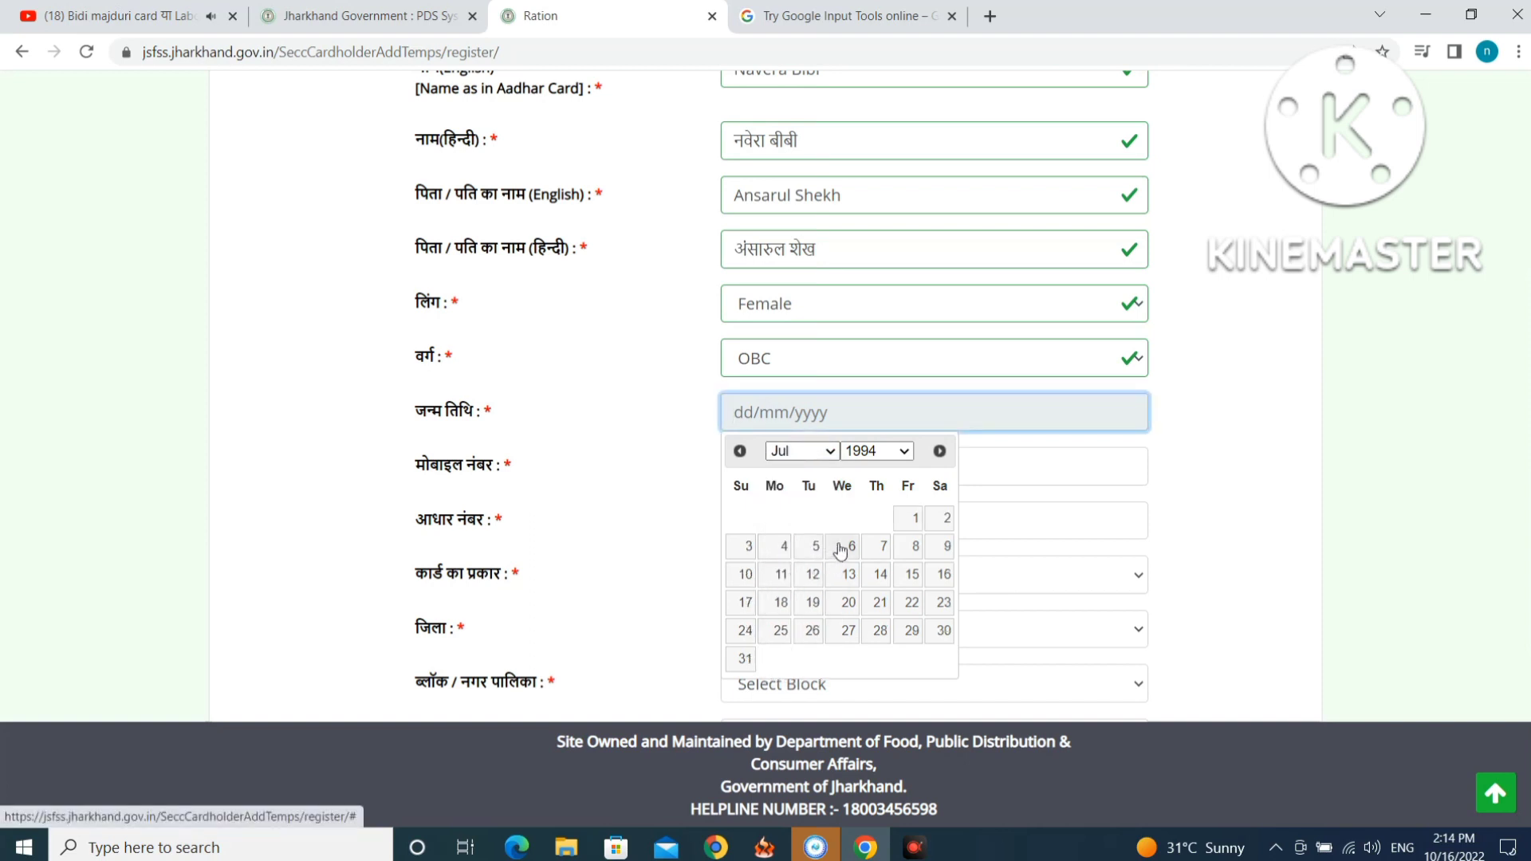
left_click(745, 574)
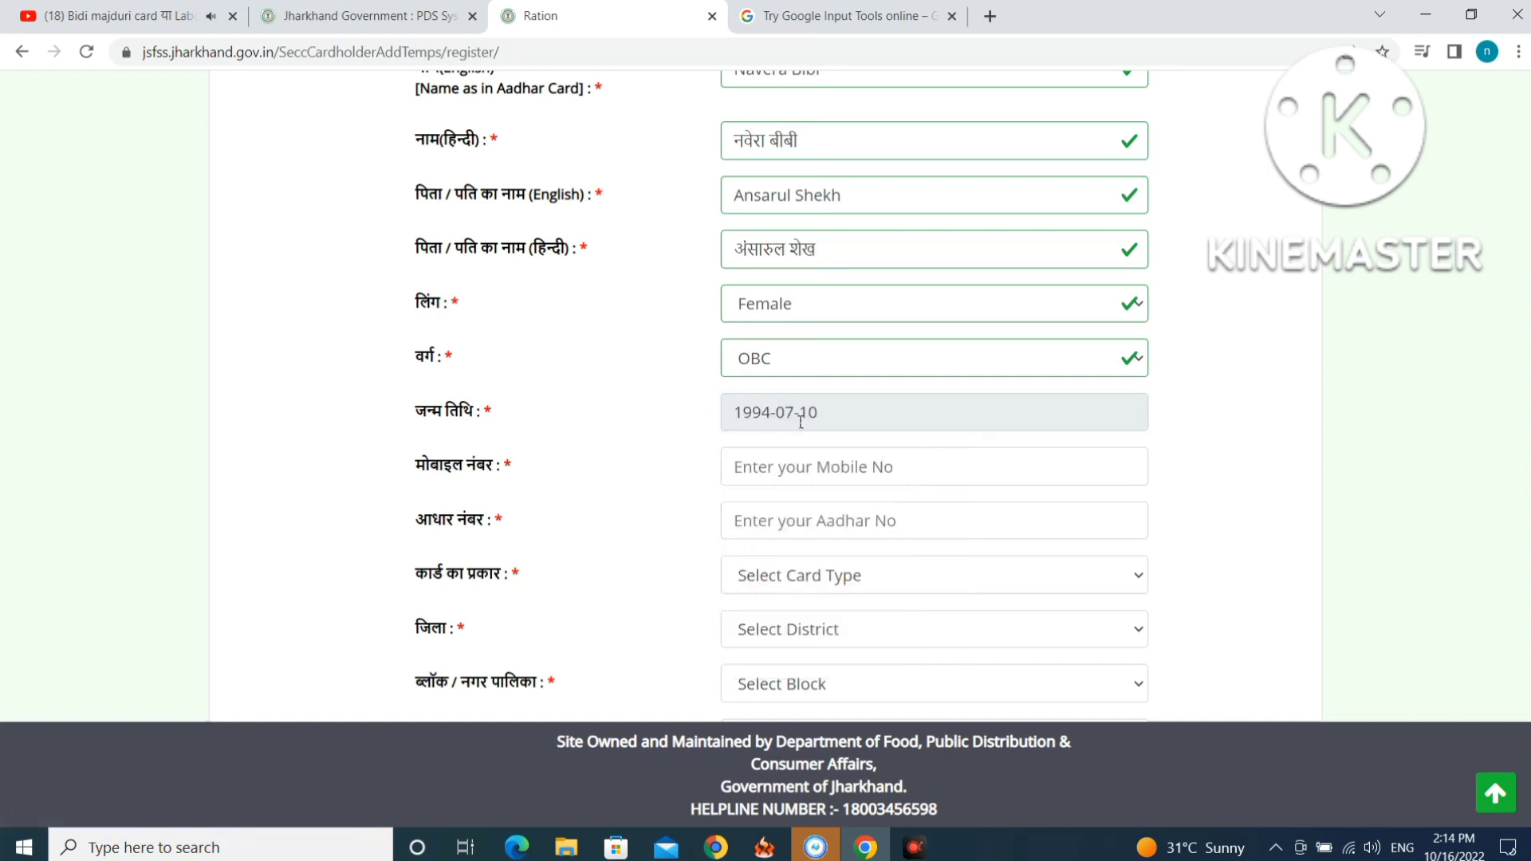
left_click(783, 469)
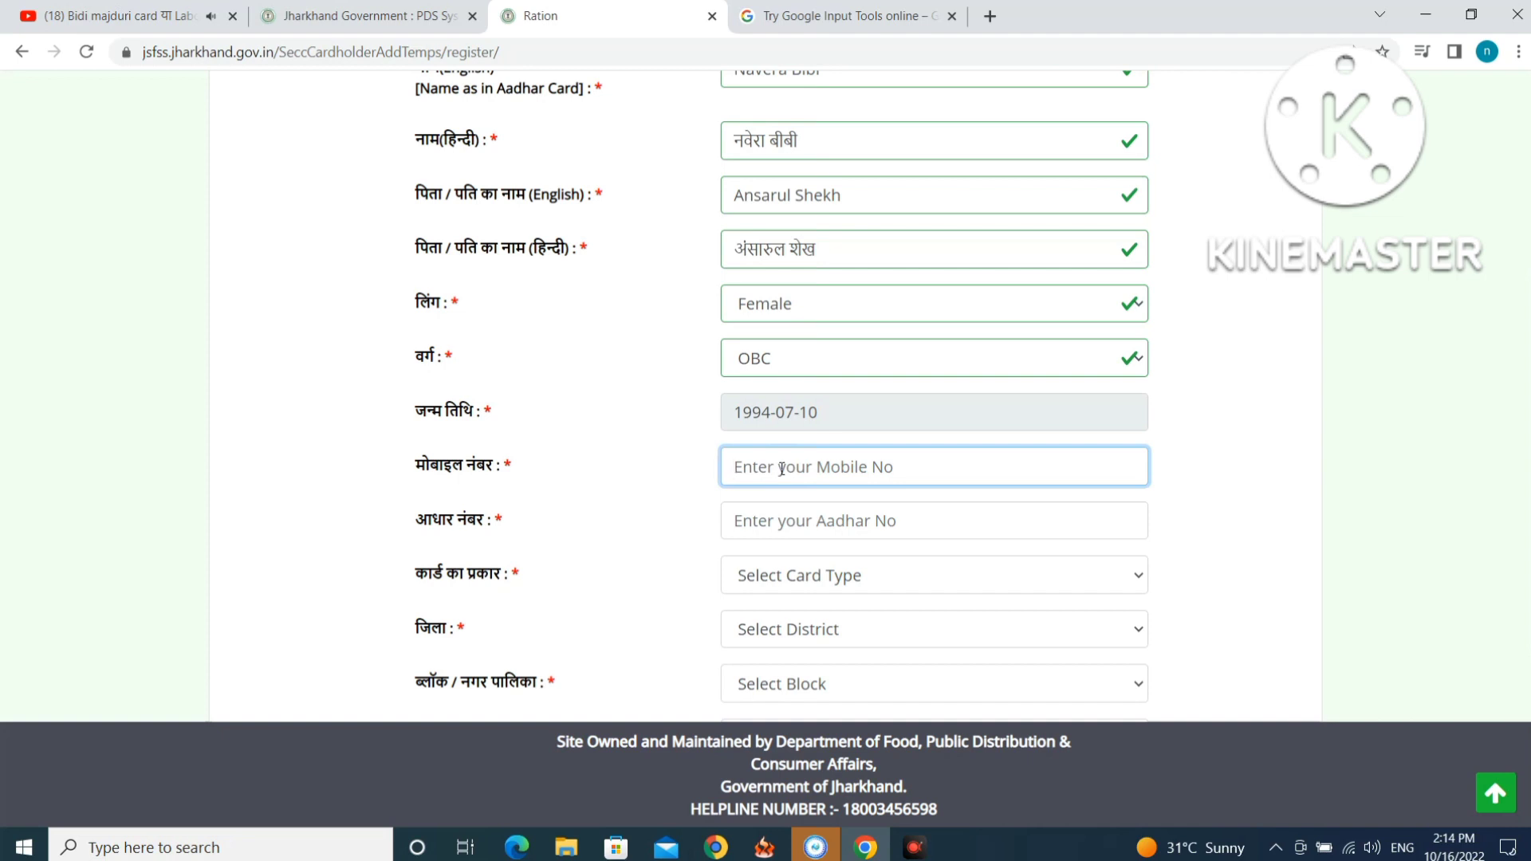
Enter the applicant's mobile number and 12-digit Aadhaar number until both validate.
type("8969")
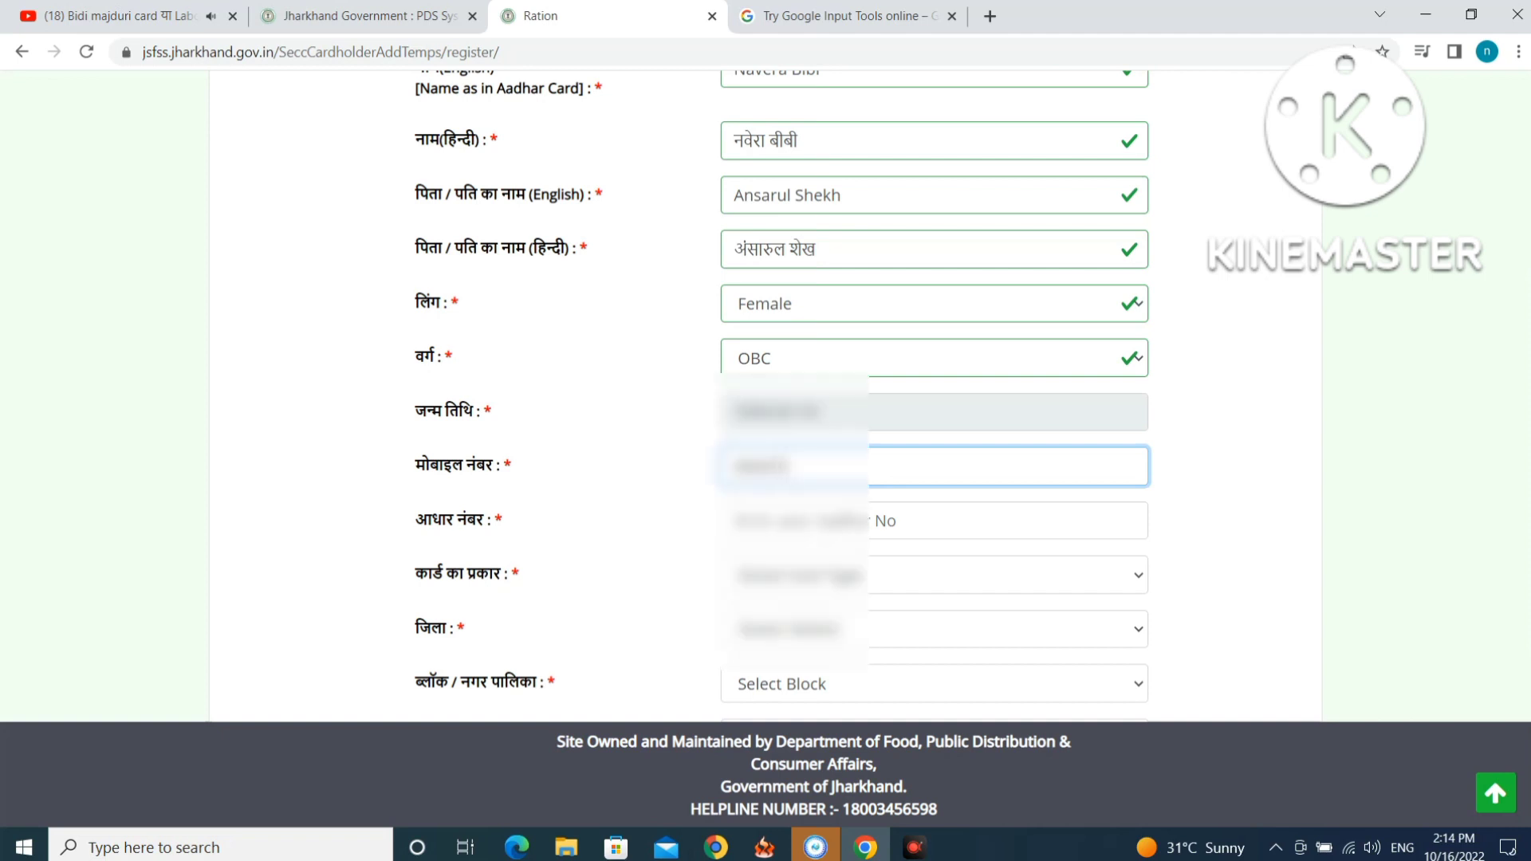
type("••••")
left_click(815, 520)
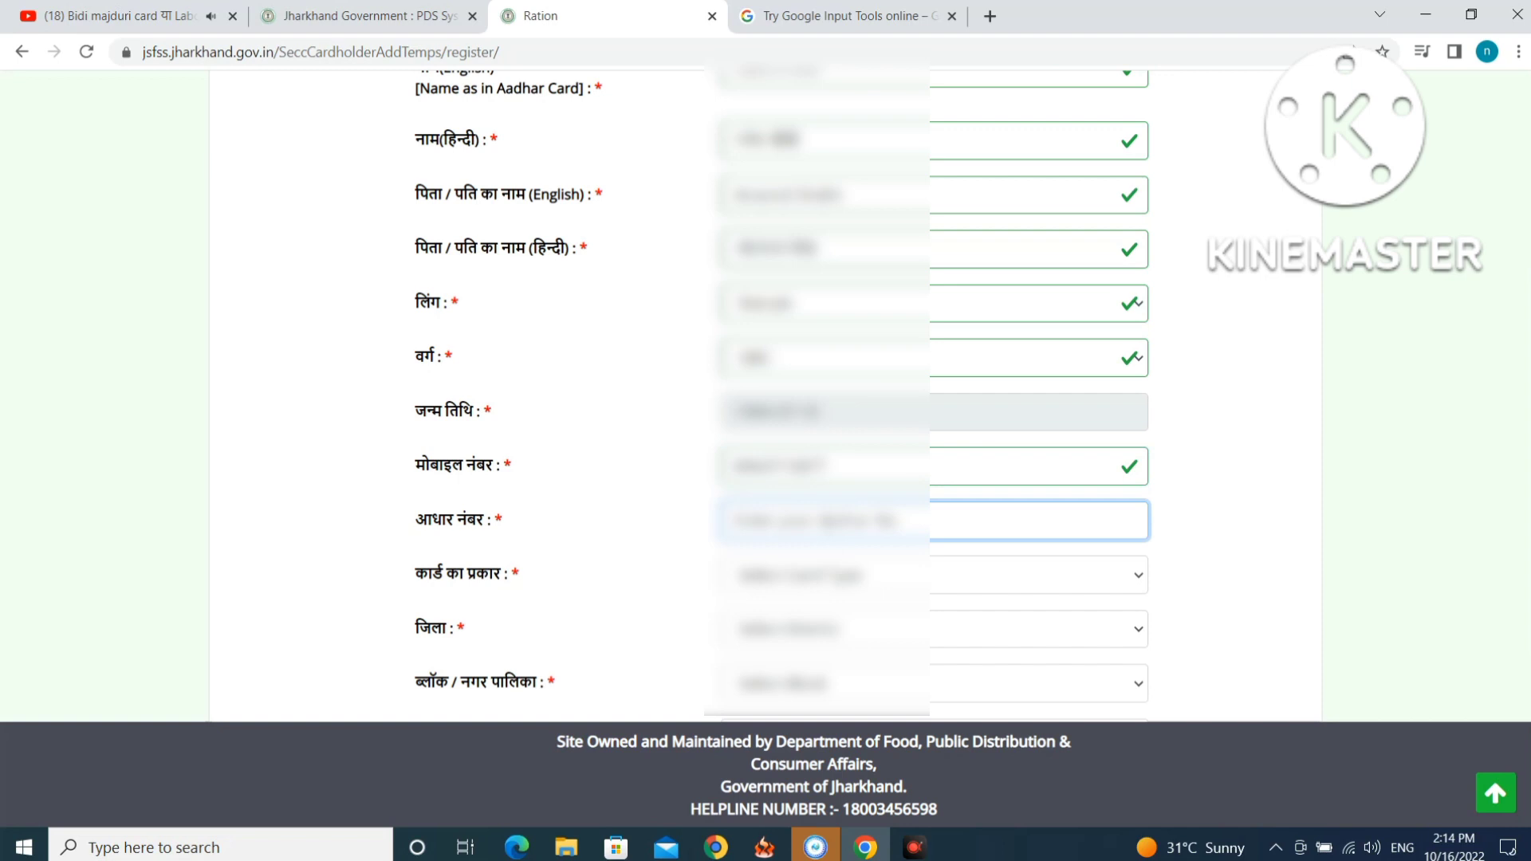
type("•")
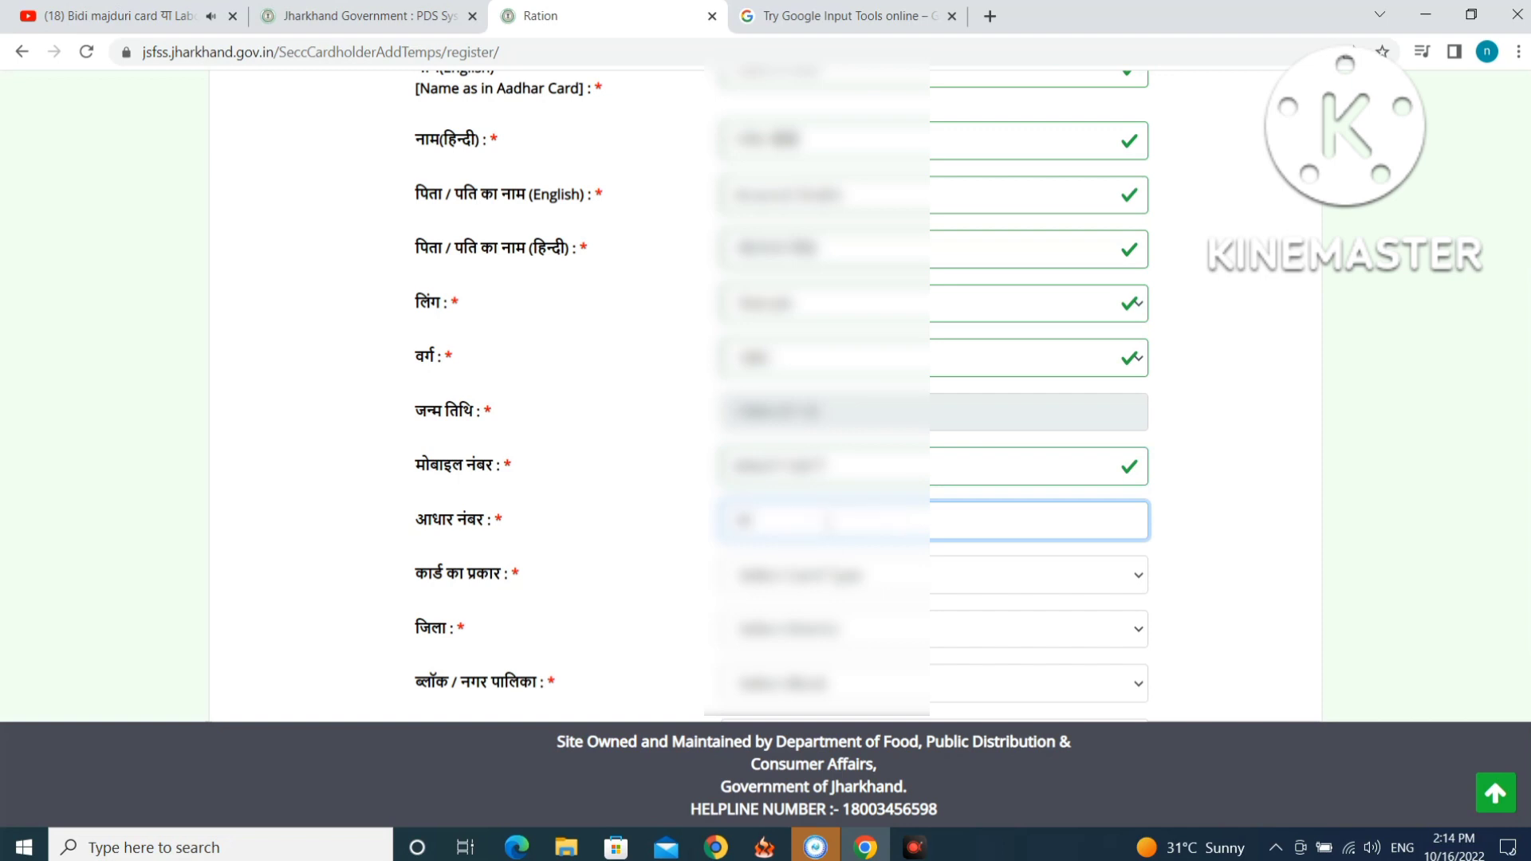
type("••••••••••")
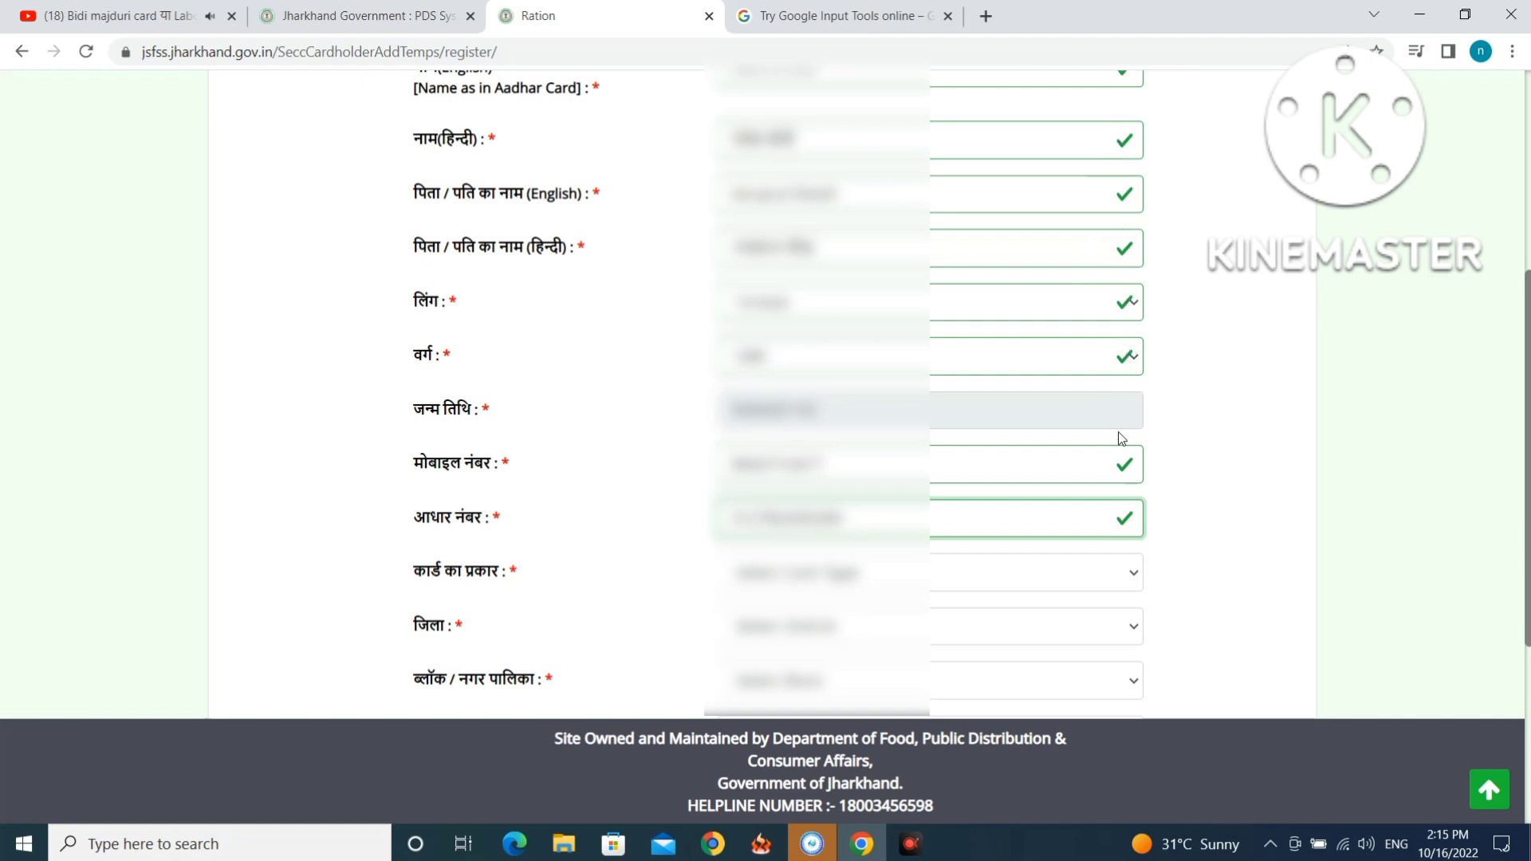
scroll(1116, 518, "down", 1)
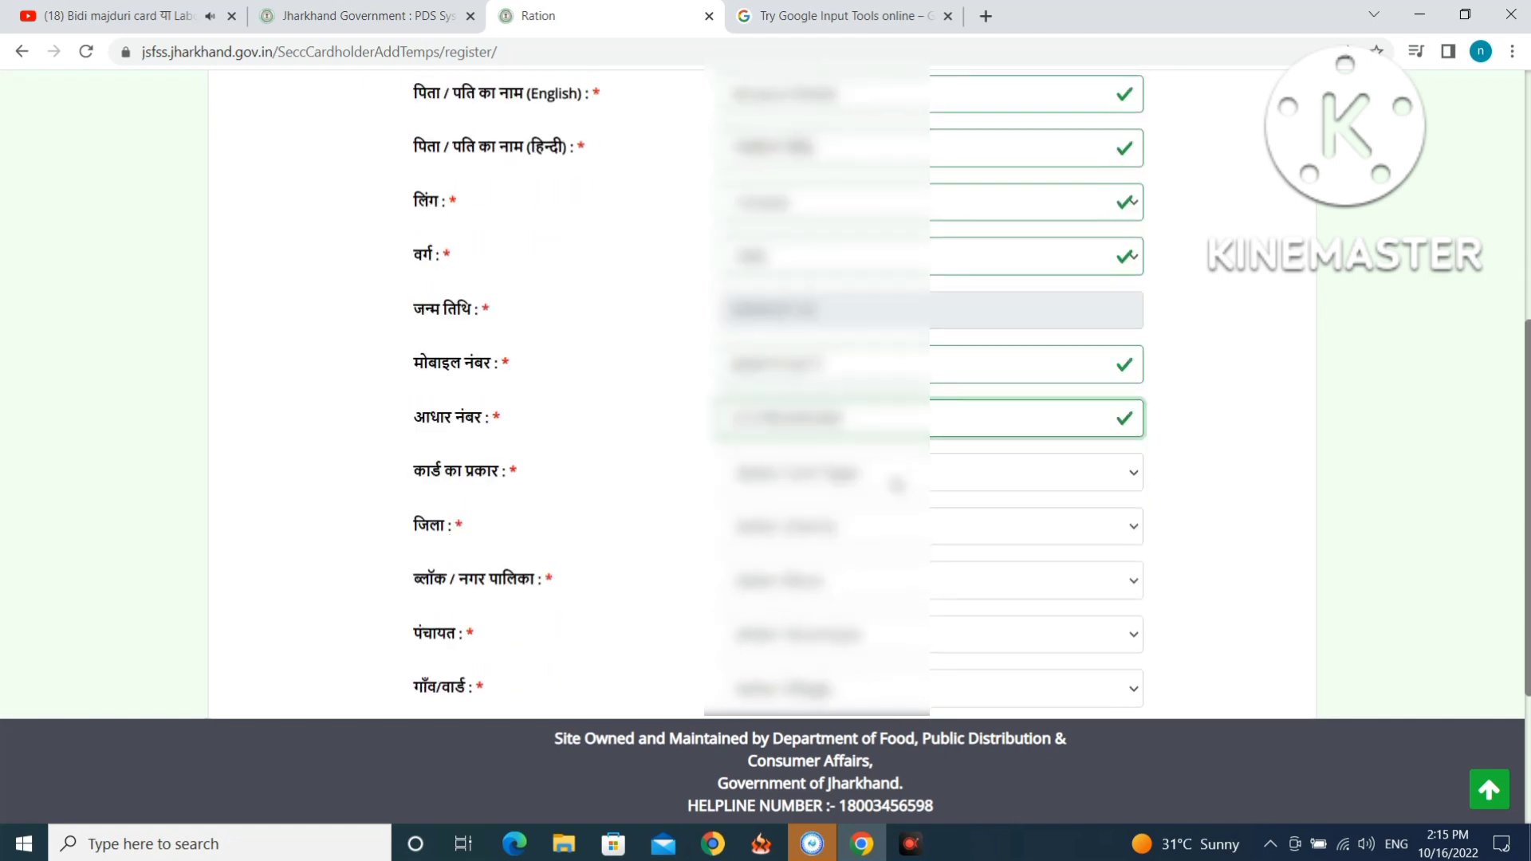
Select the card type, district and block from their dropdowns.
left_click(894, 473)
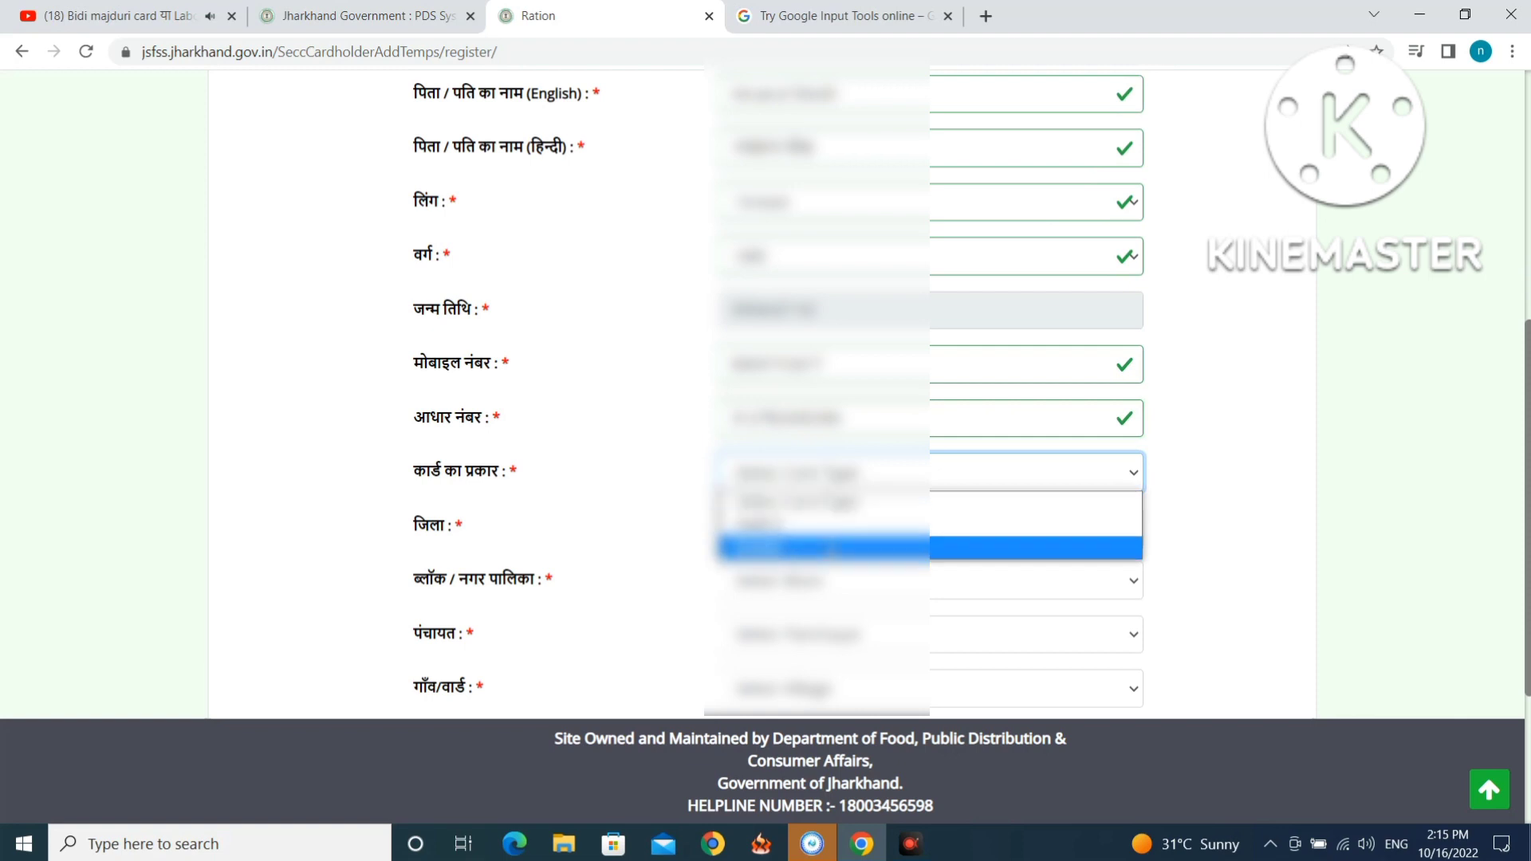
left_click(832, 528)
scroll(832, 528, "down", 2)
left_click(838, 329)
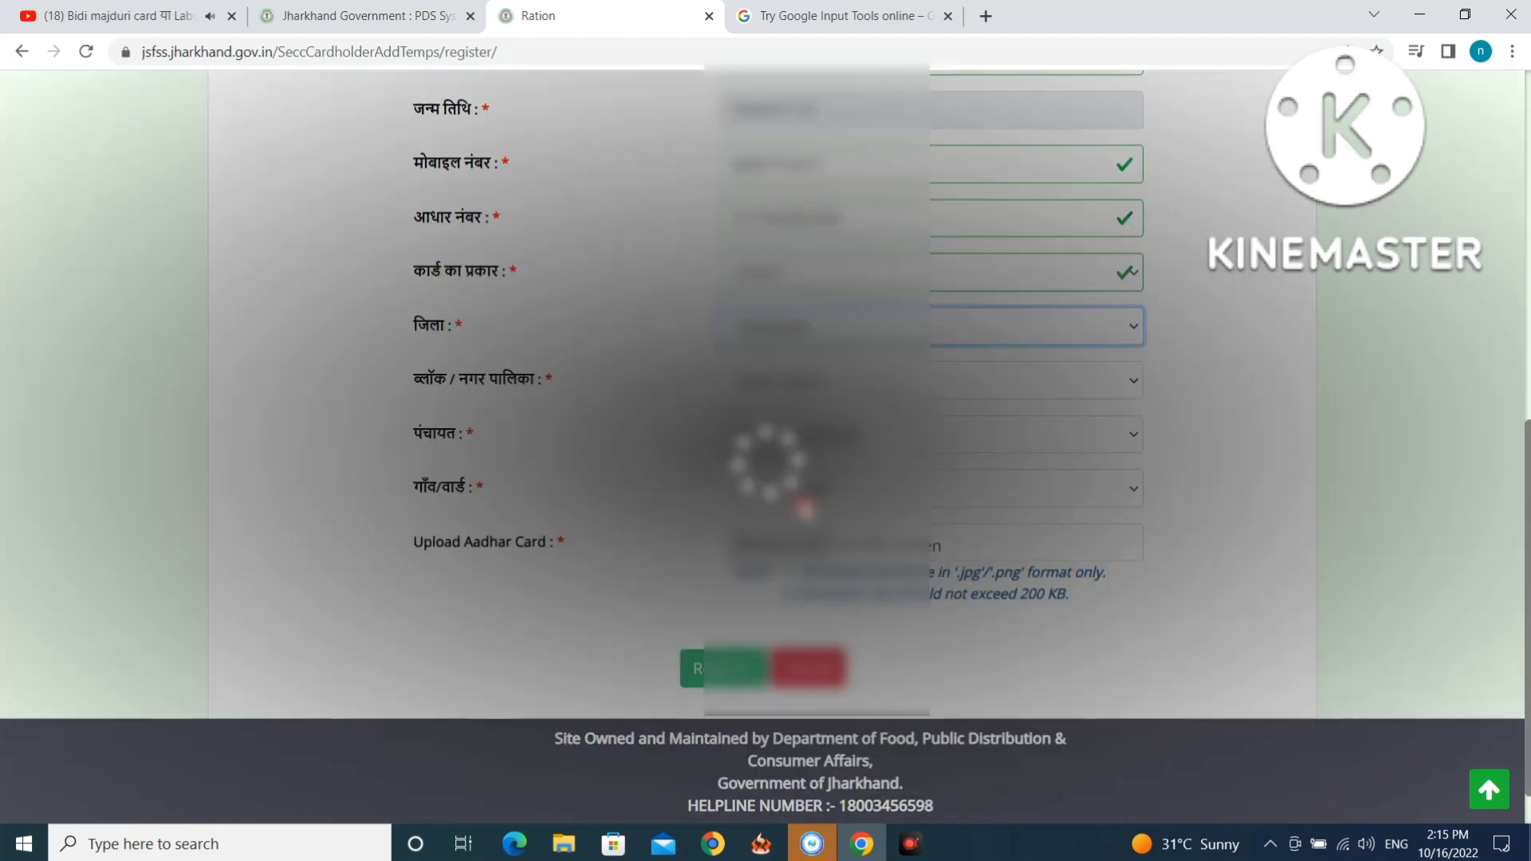
left_click(798, 514)
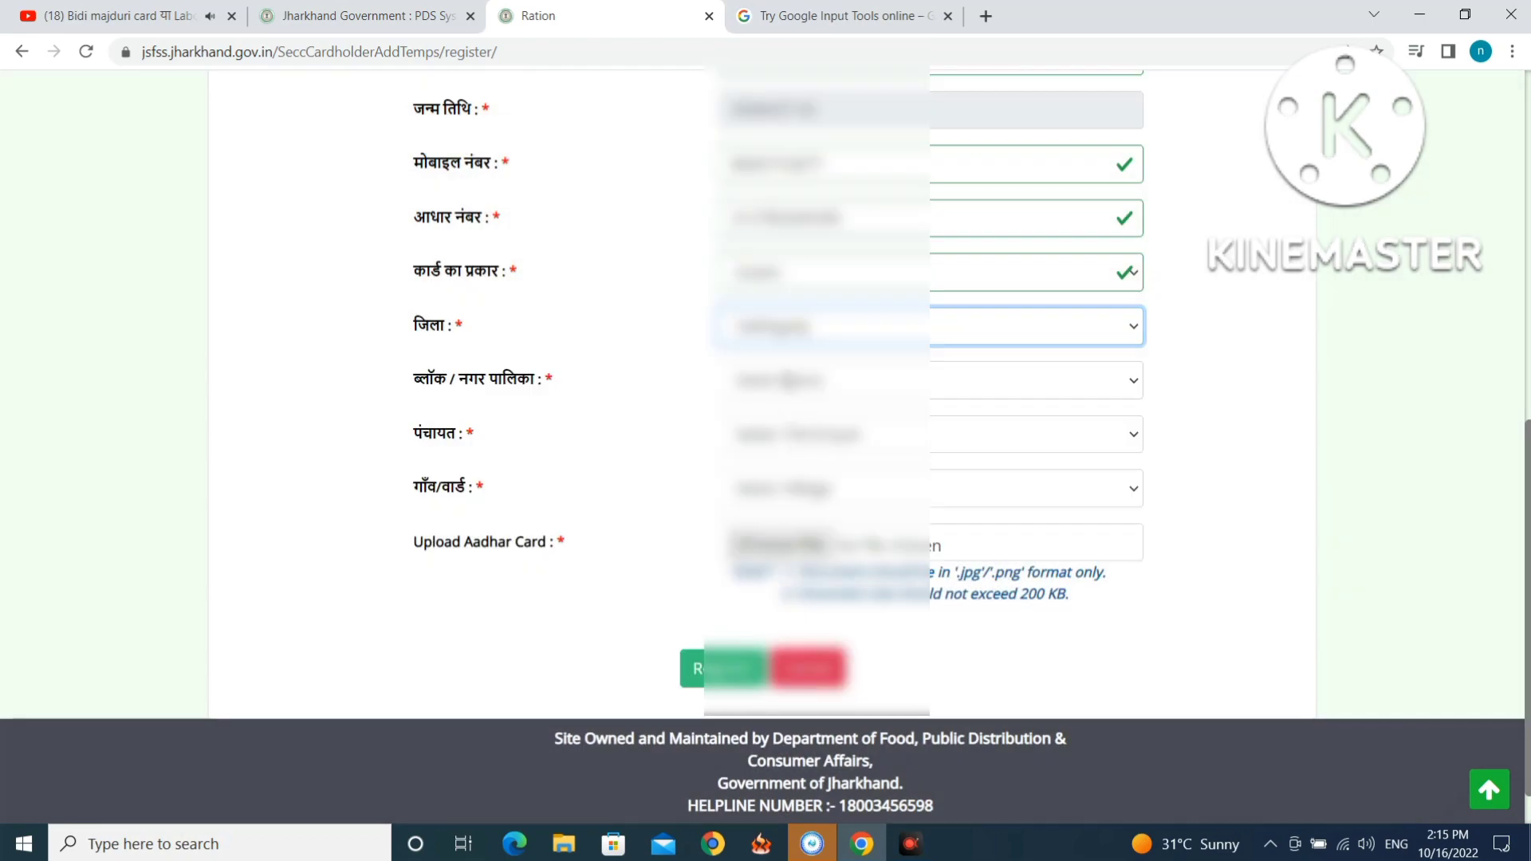
left_click(783, 378)
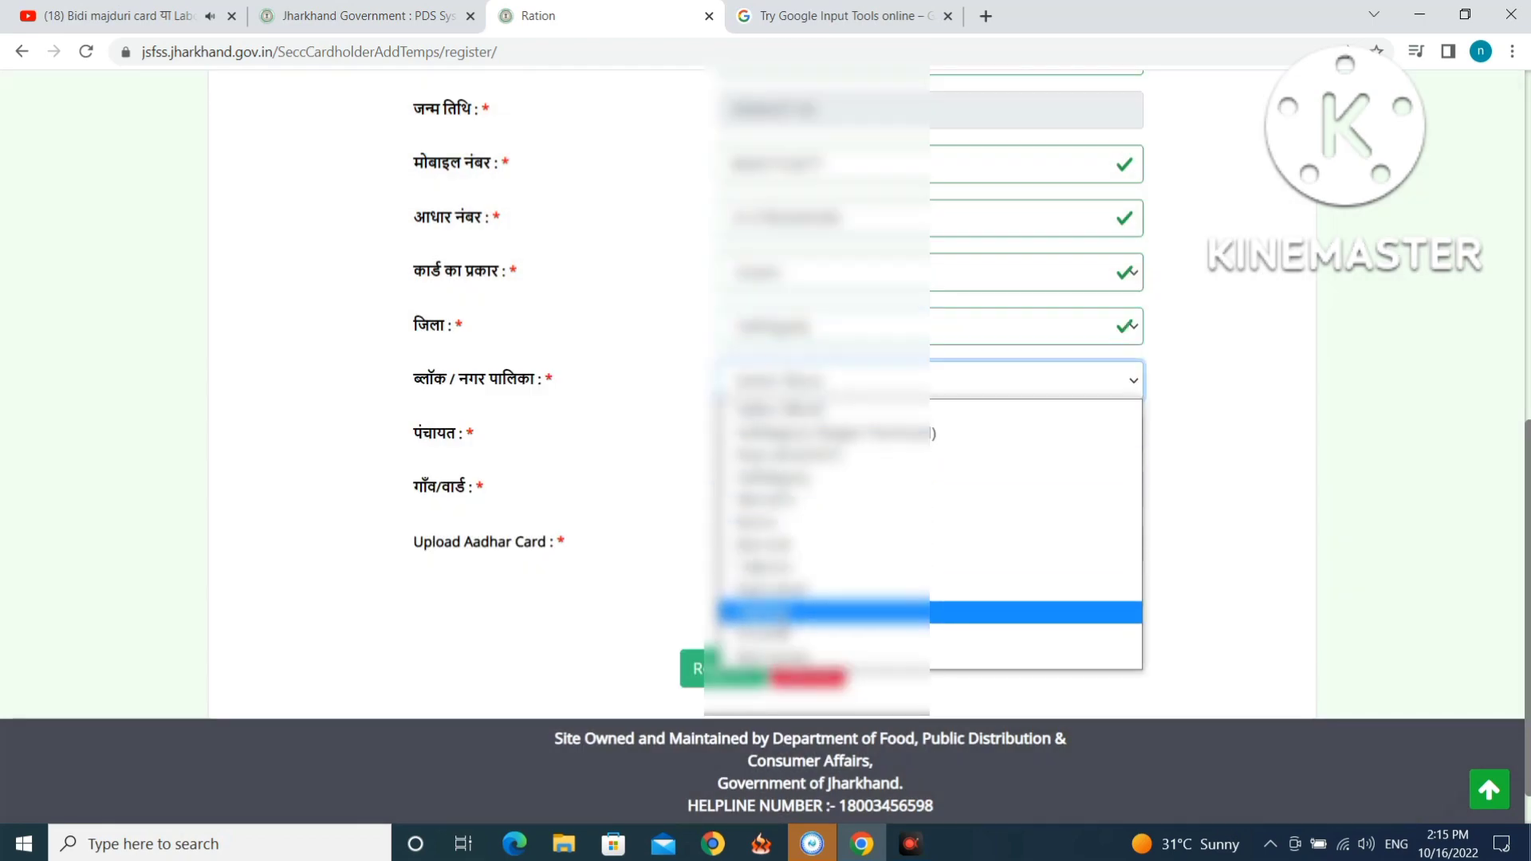
left_click(781, 623)
Select the panchayat and village, then open Choose File under Upload Aadhar Card.
left_click(815, 435)
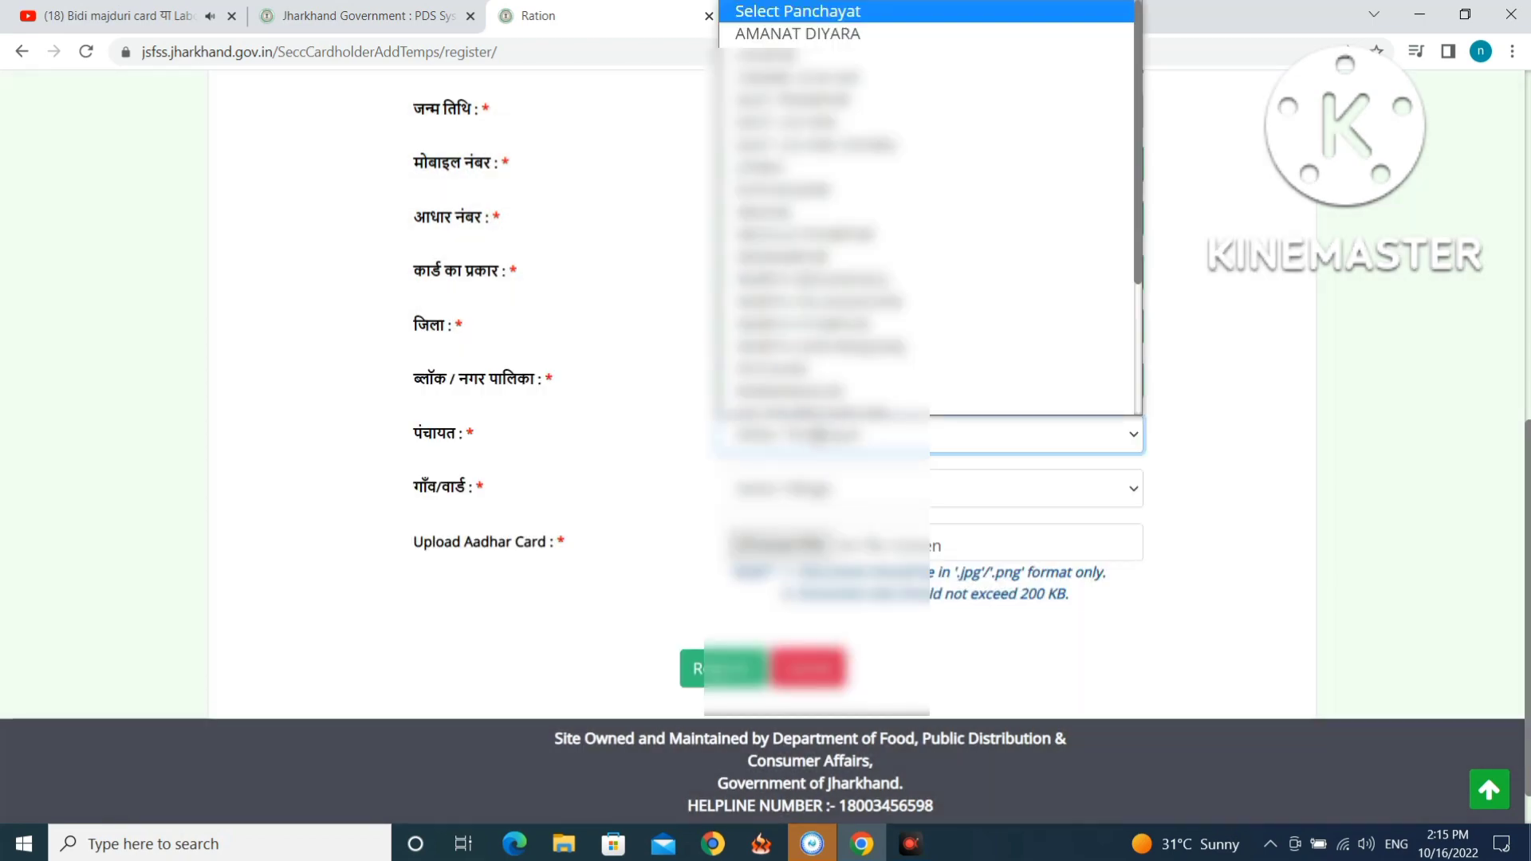
scroll(798, 403, "down", 2)
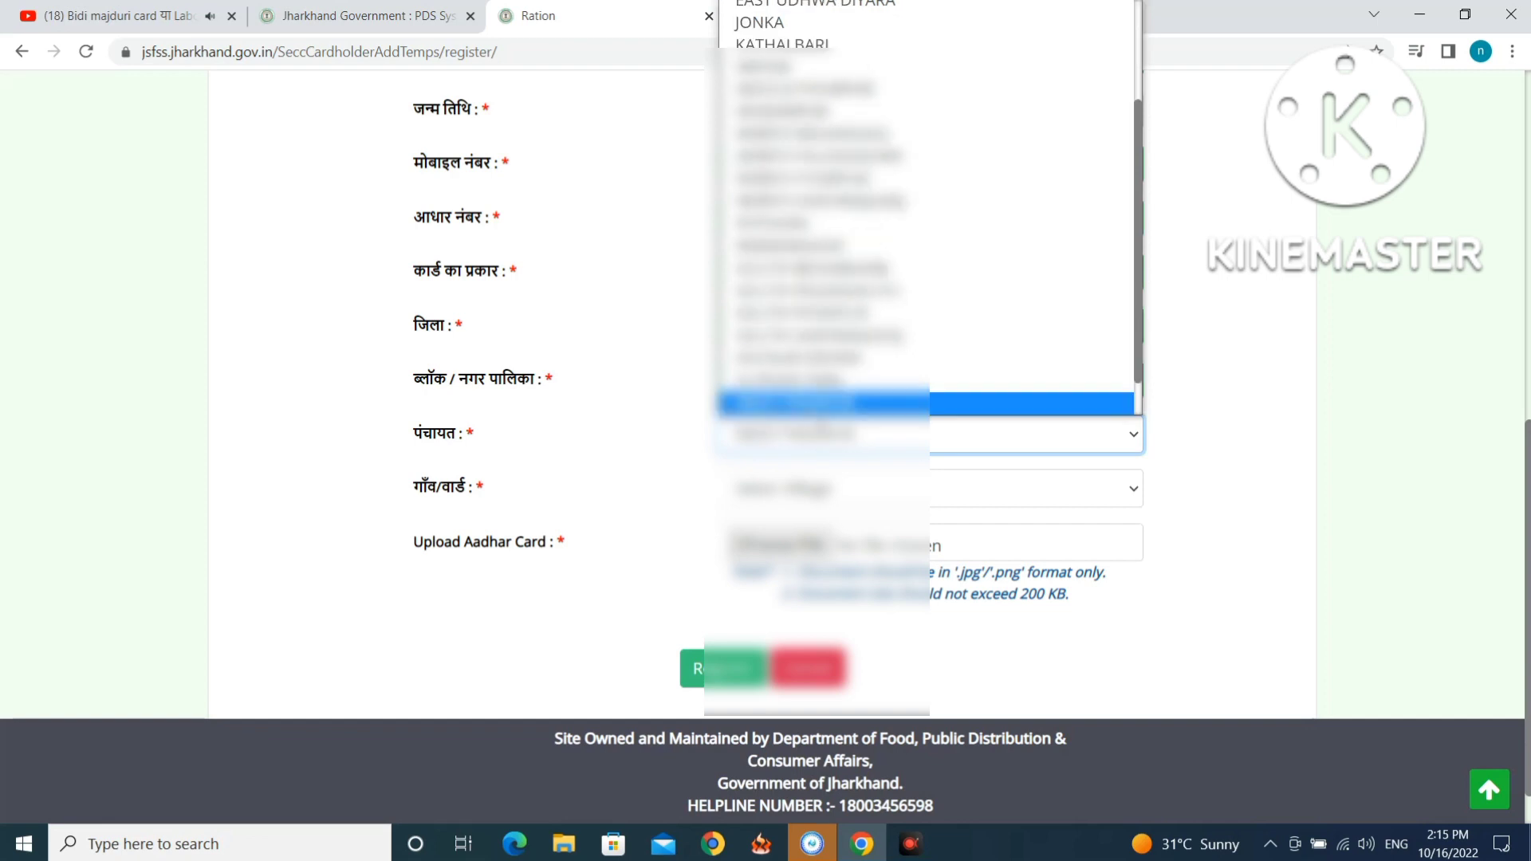
left_click(805, 402)
left_click(785, 488)
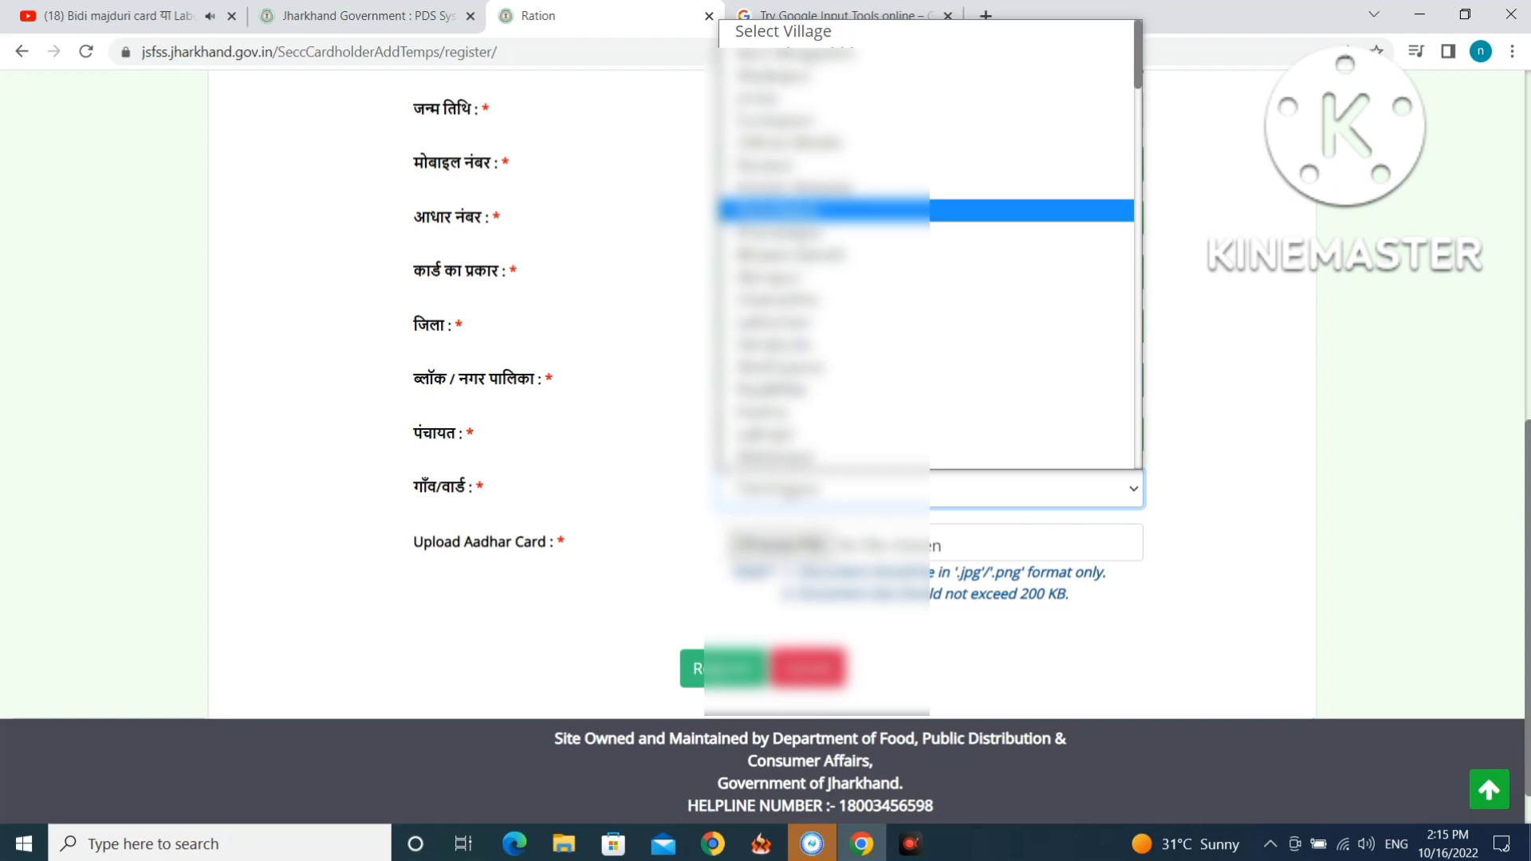
scroll(797, 456, "down", 5)
scroll(797, 456, "down", 5)
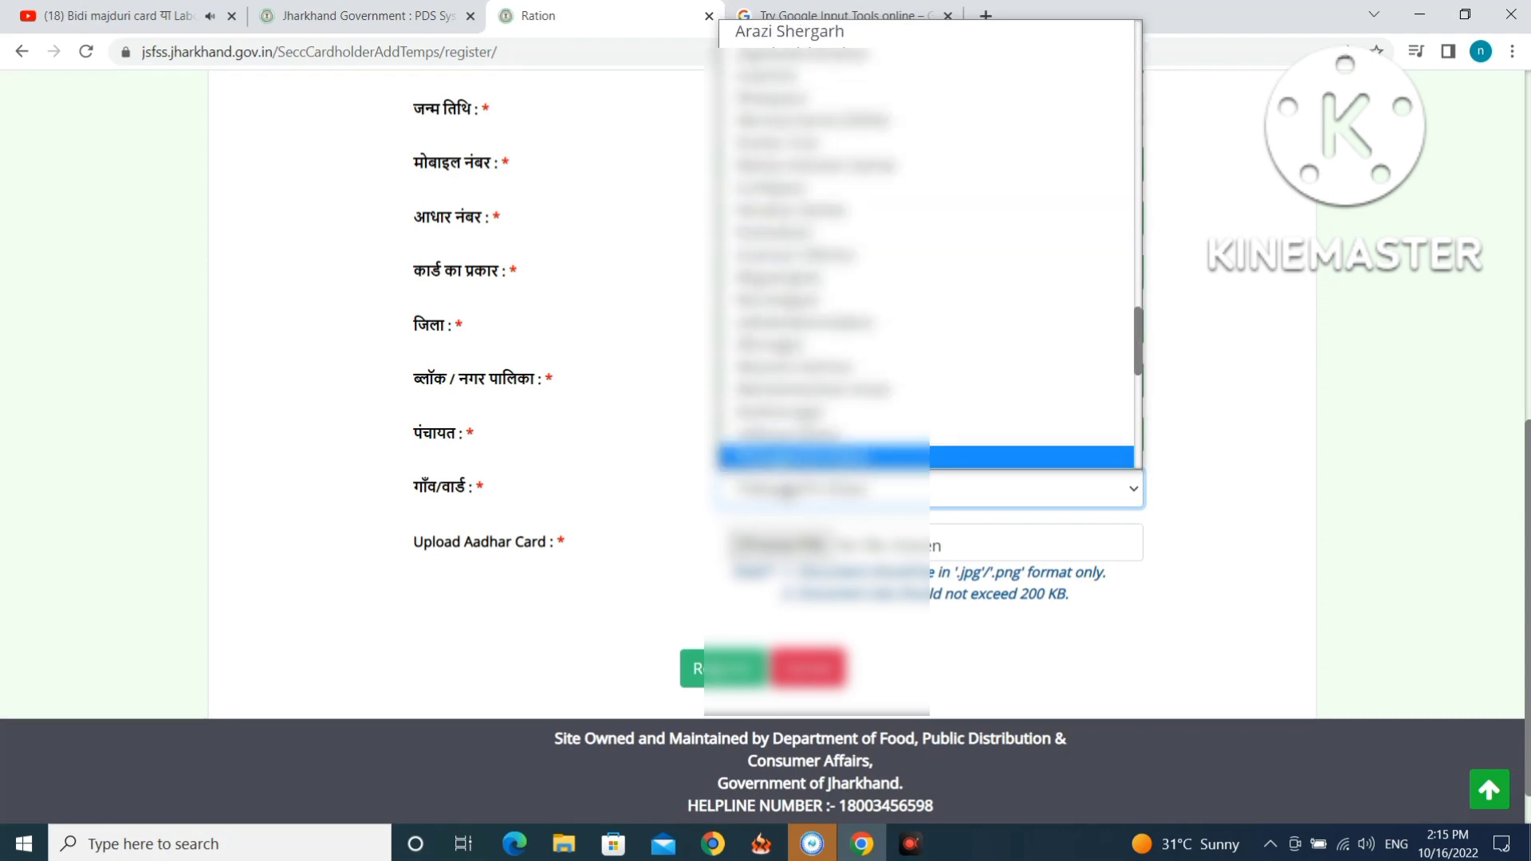
left_click(798, 456)
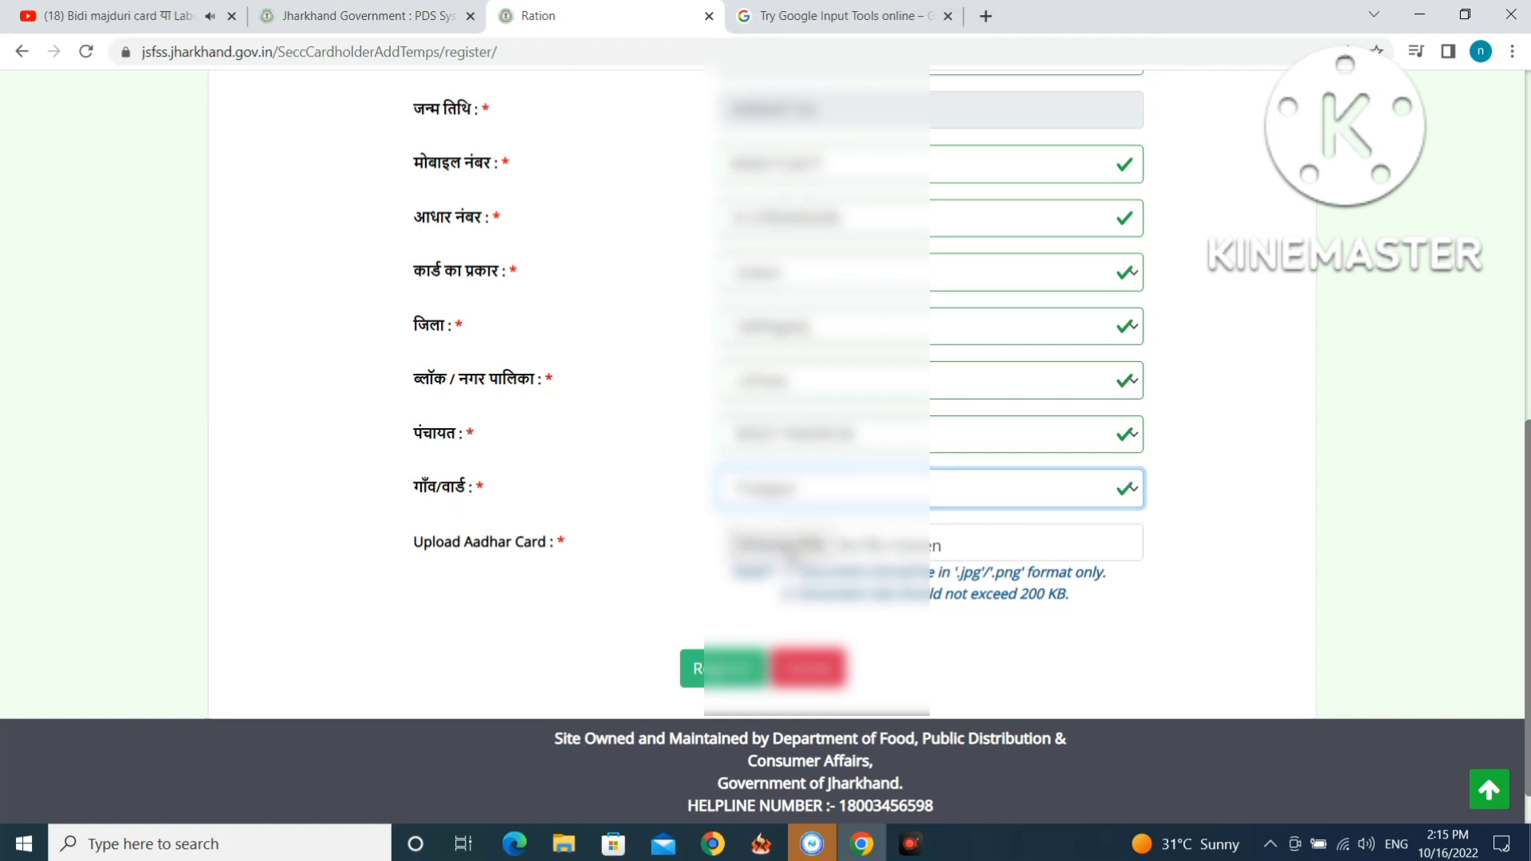
left_click(790, 546)
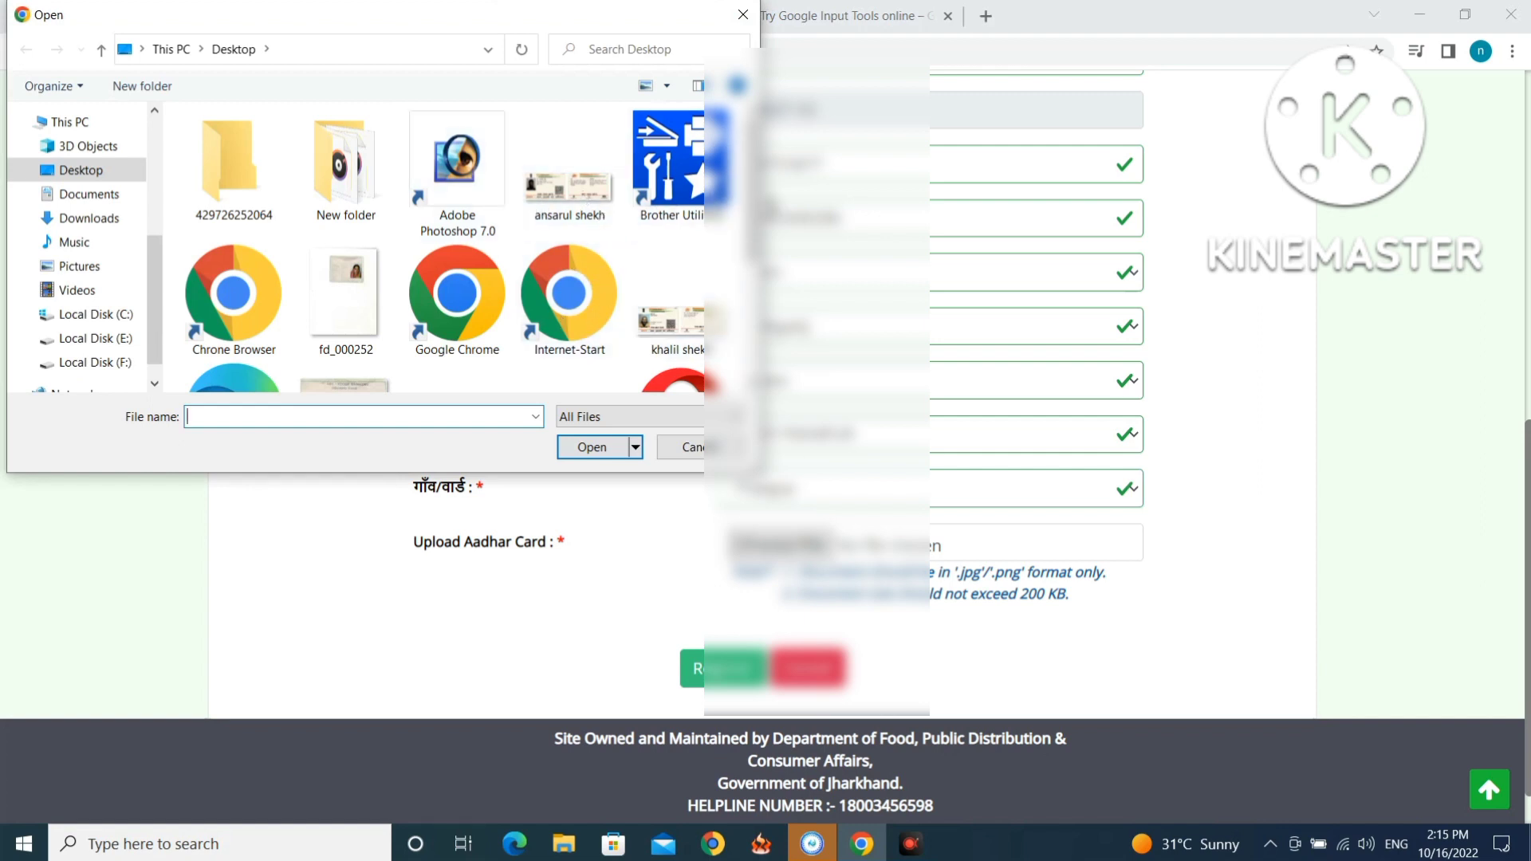
Attach the Aadhaar card image file and submit the registration form.
scroll(762, 206, "down", 1)
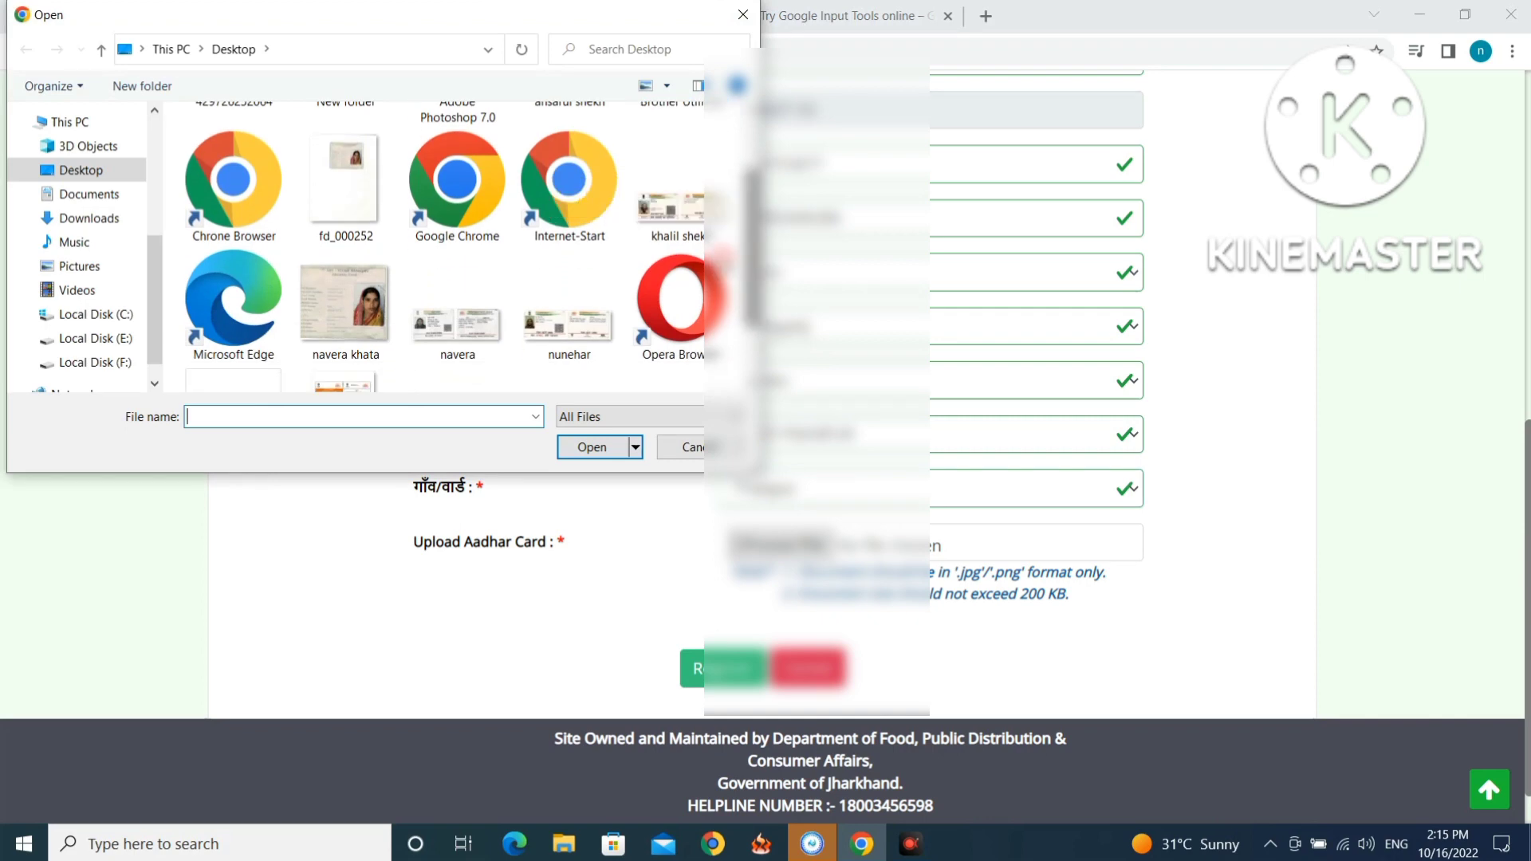
left_click(474, 335)
double_click(474, 336)
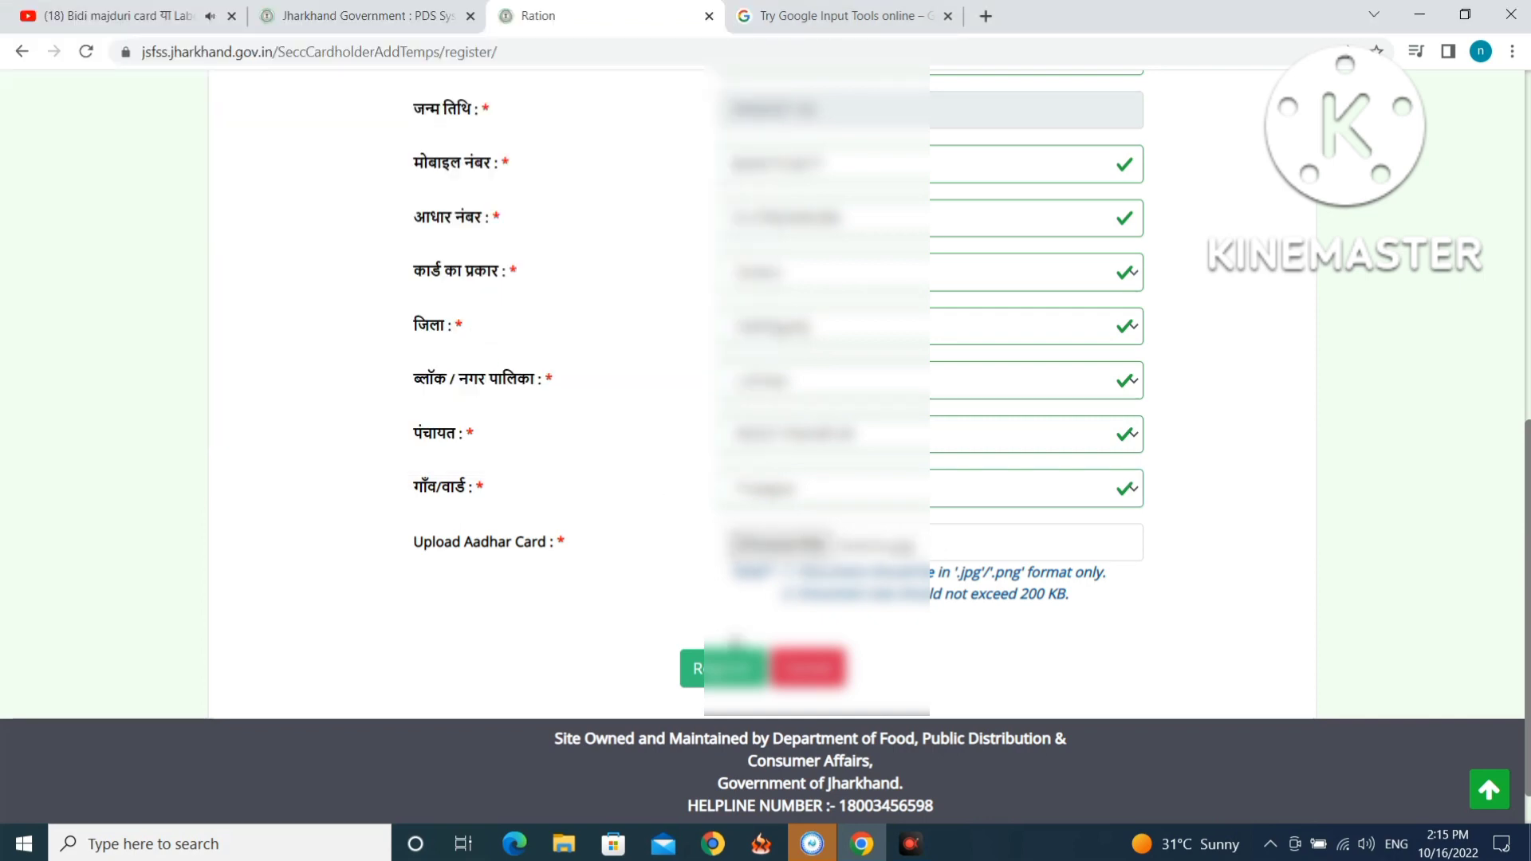
left_click(722, 669)
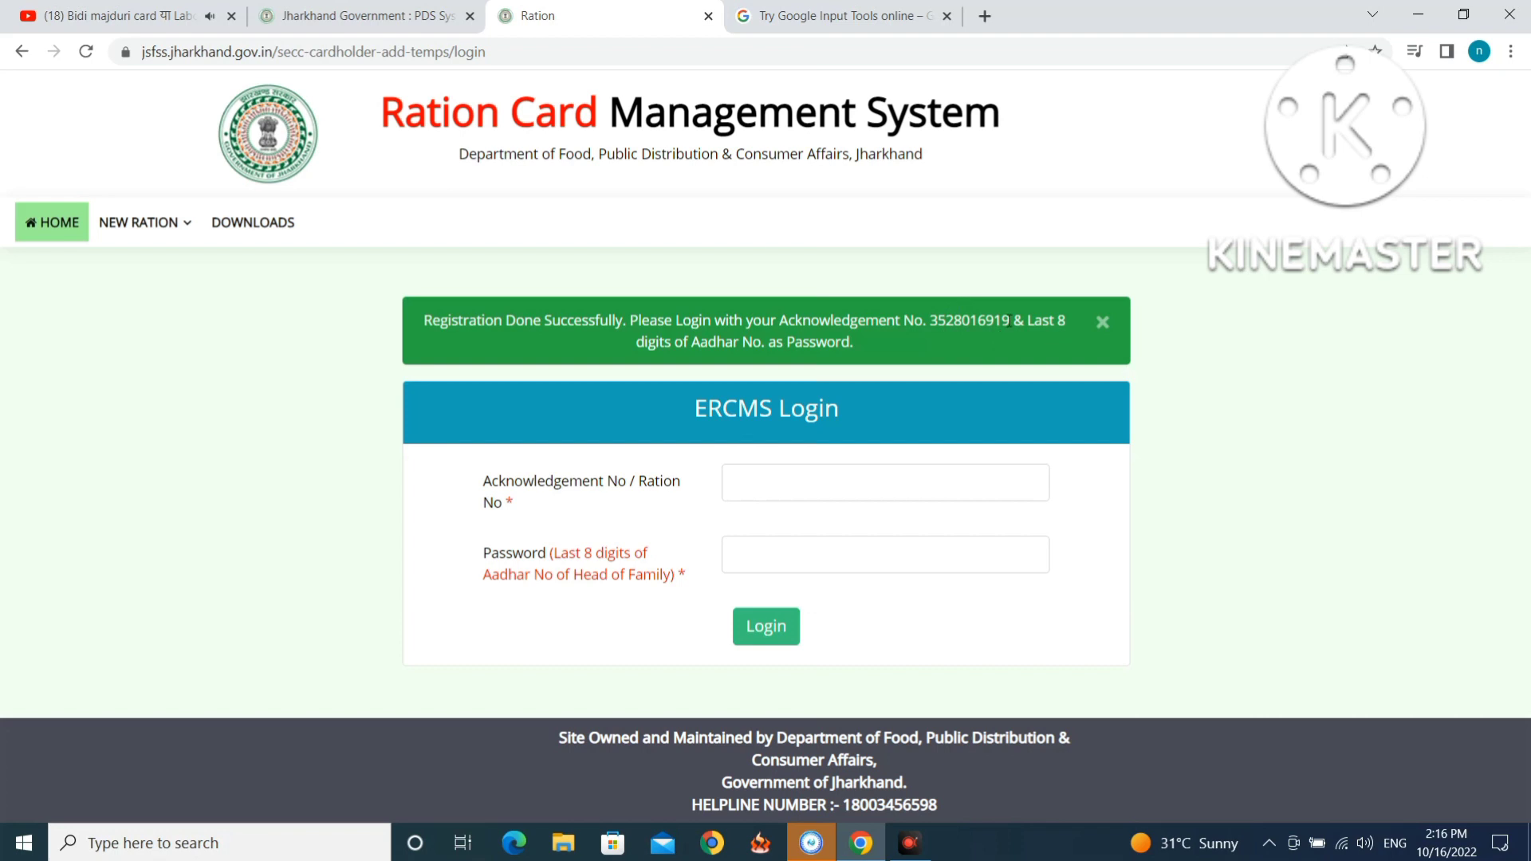
Log in with the copied acknowledgement number and the Aadhaar-based password.
left_click_drag(1010, 320, 995, 321)
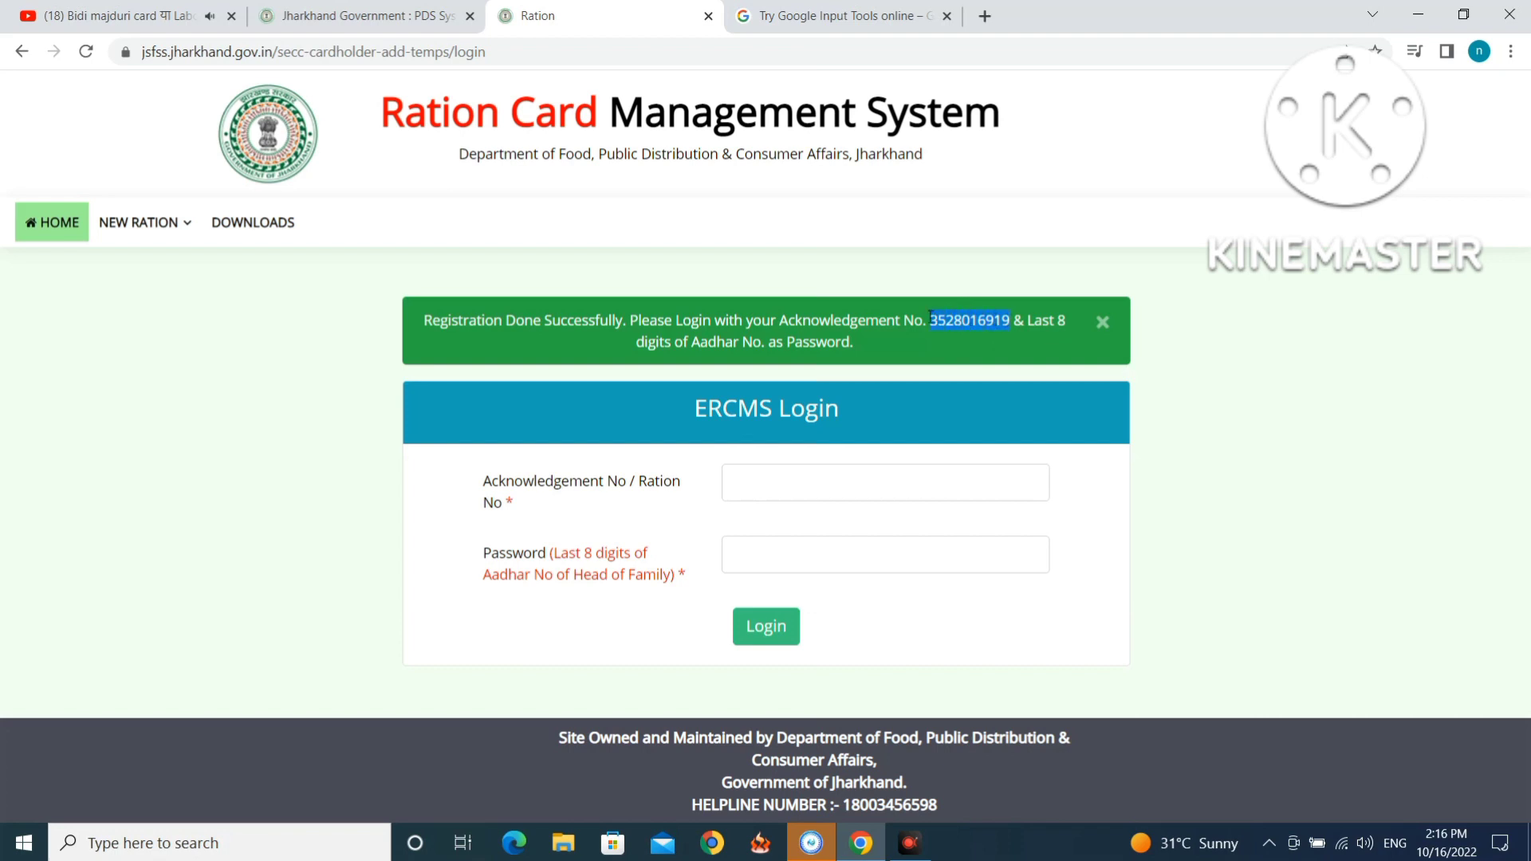
right_click(967, 319)
left_click(979, 329)
left_click(861, 475)
right_click(862, 475)
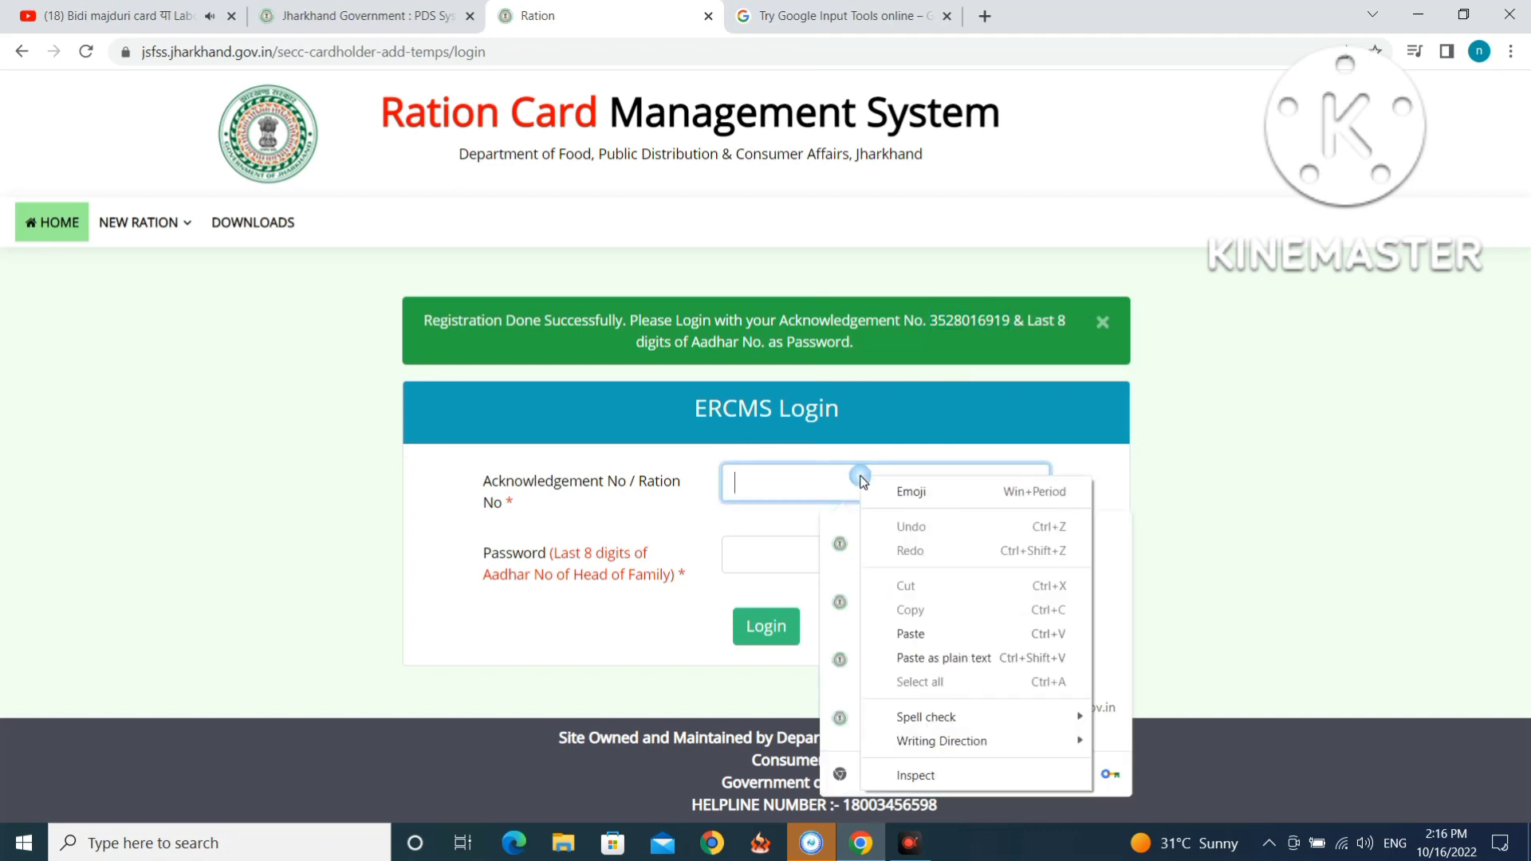
left_click(911, 634)
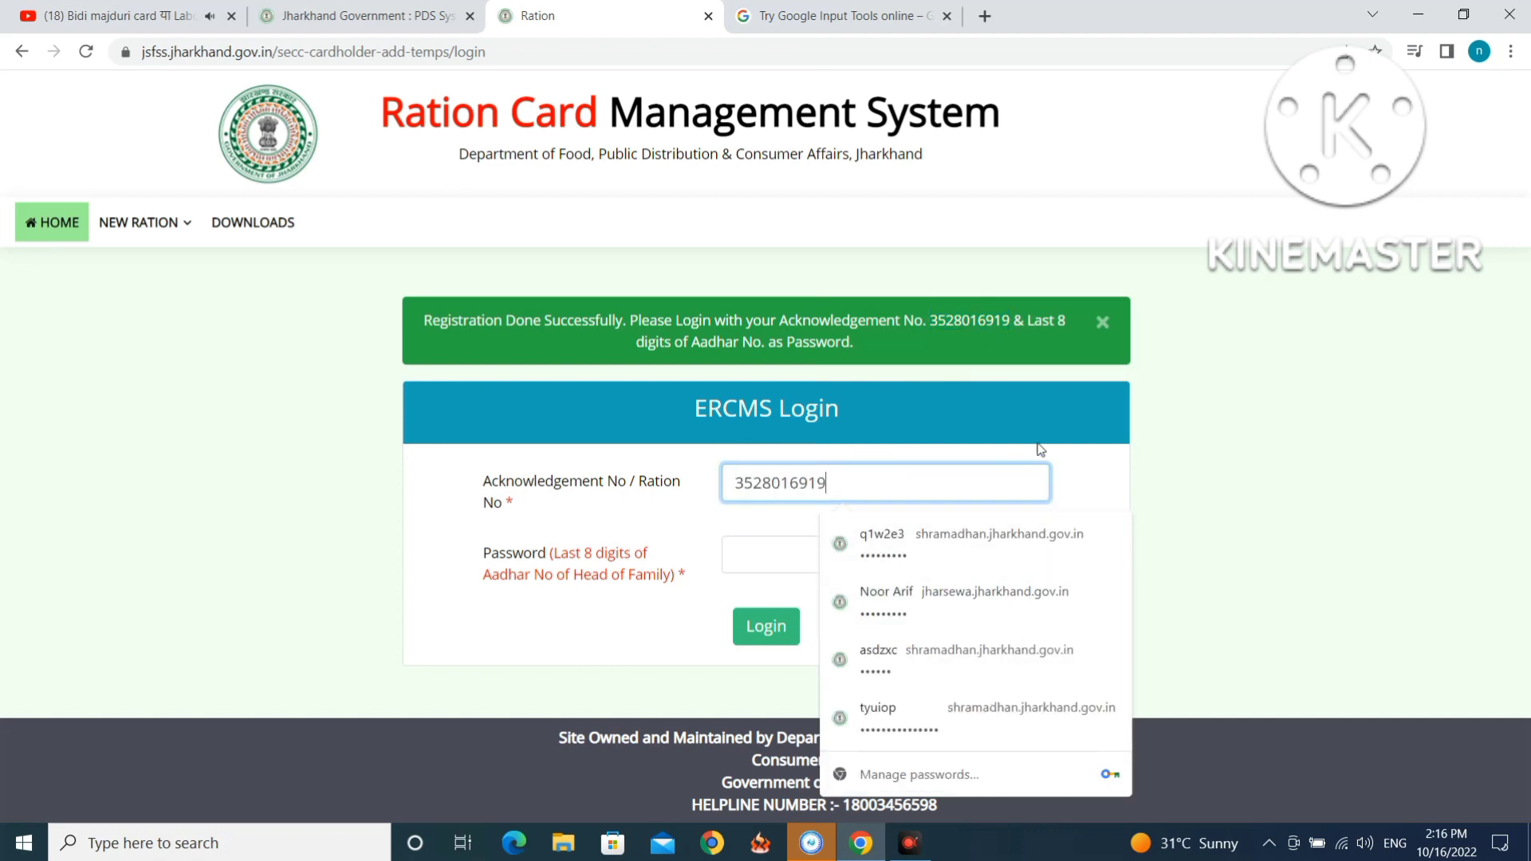
left_click(851, 558)
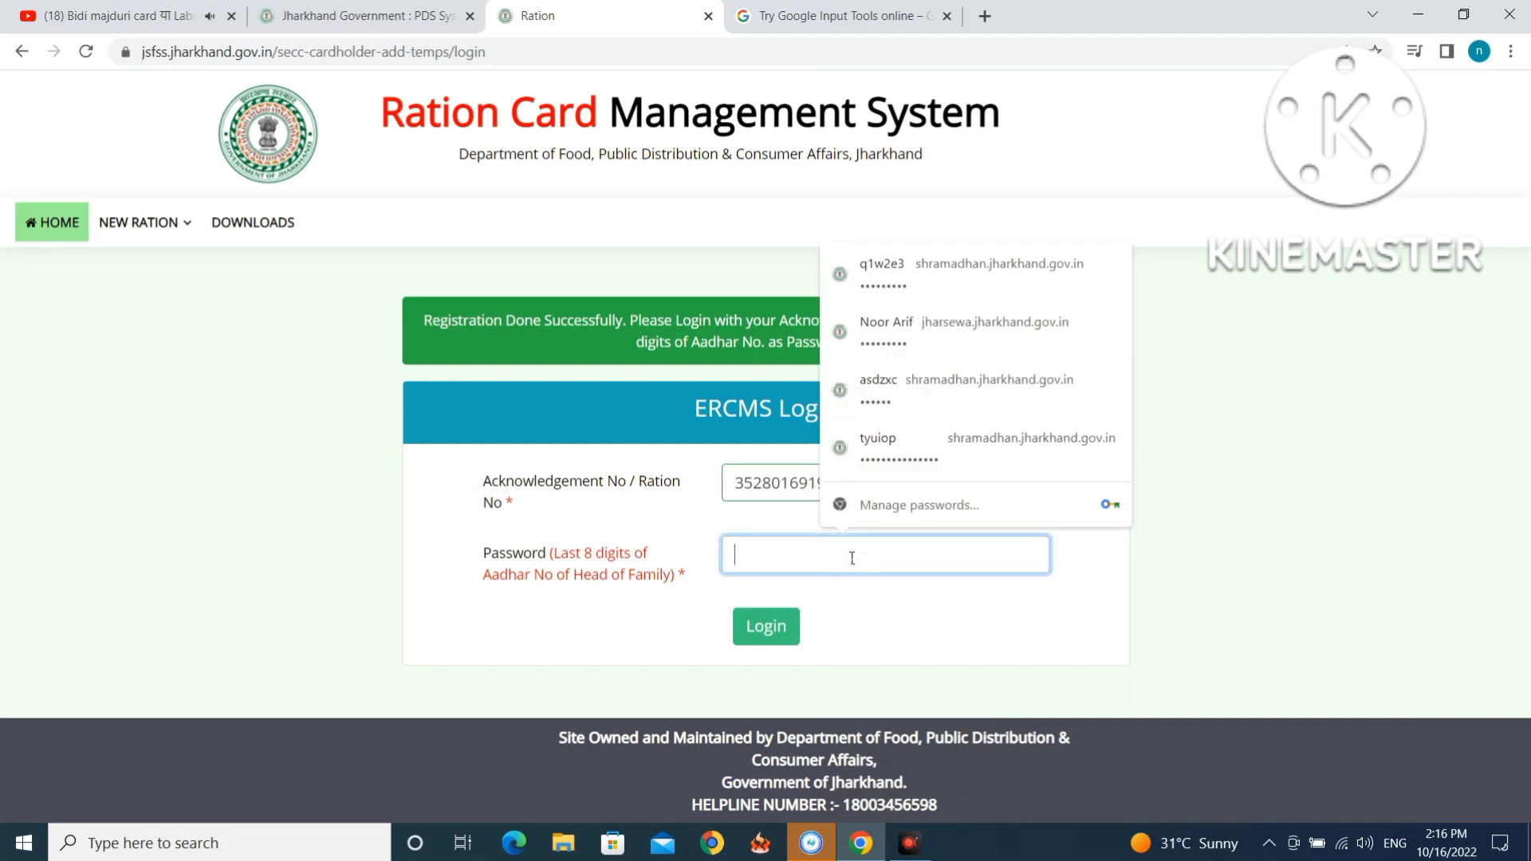
type("••")
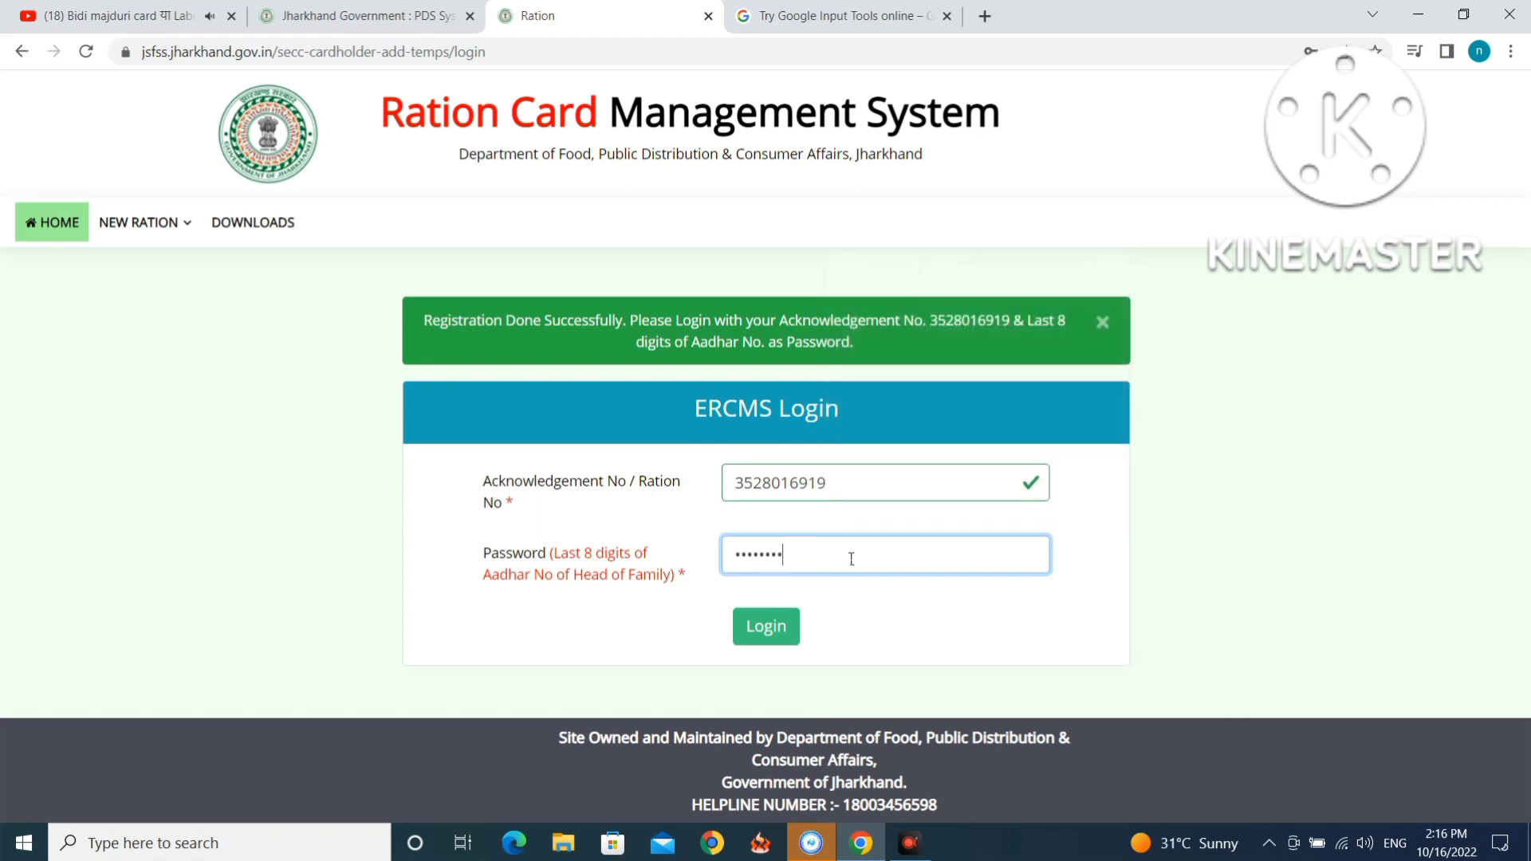
left_click(765, 633)
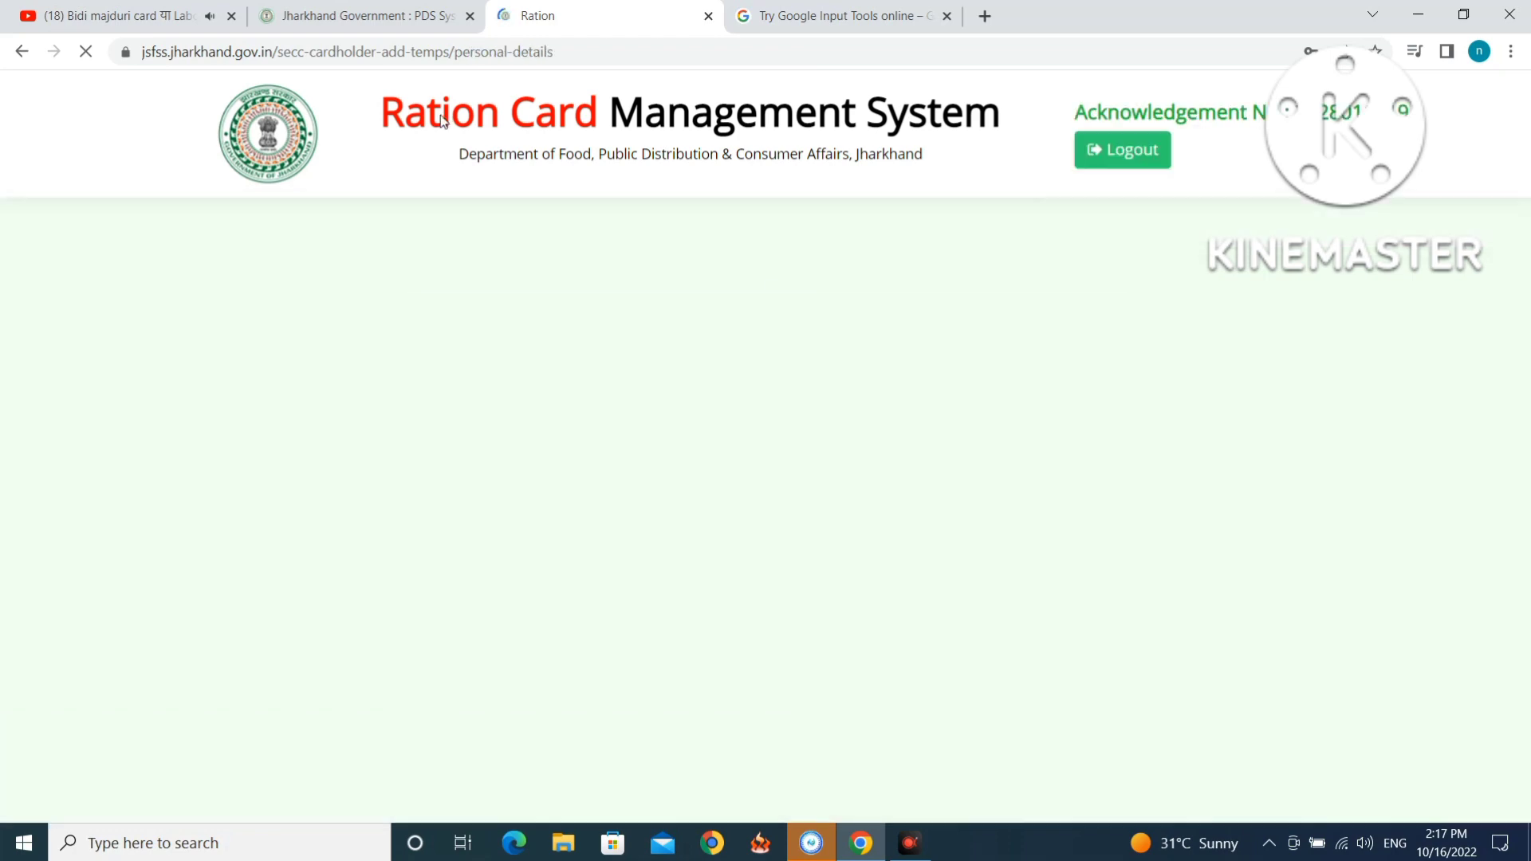
Enter the mother's name in the मॉं का नाम (English) field.
scroll(848, 404, "down", 8)
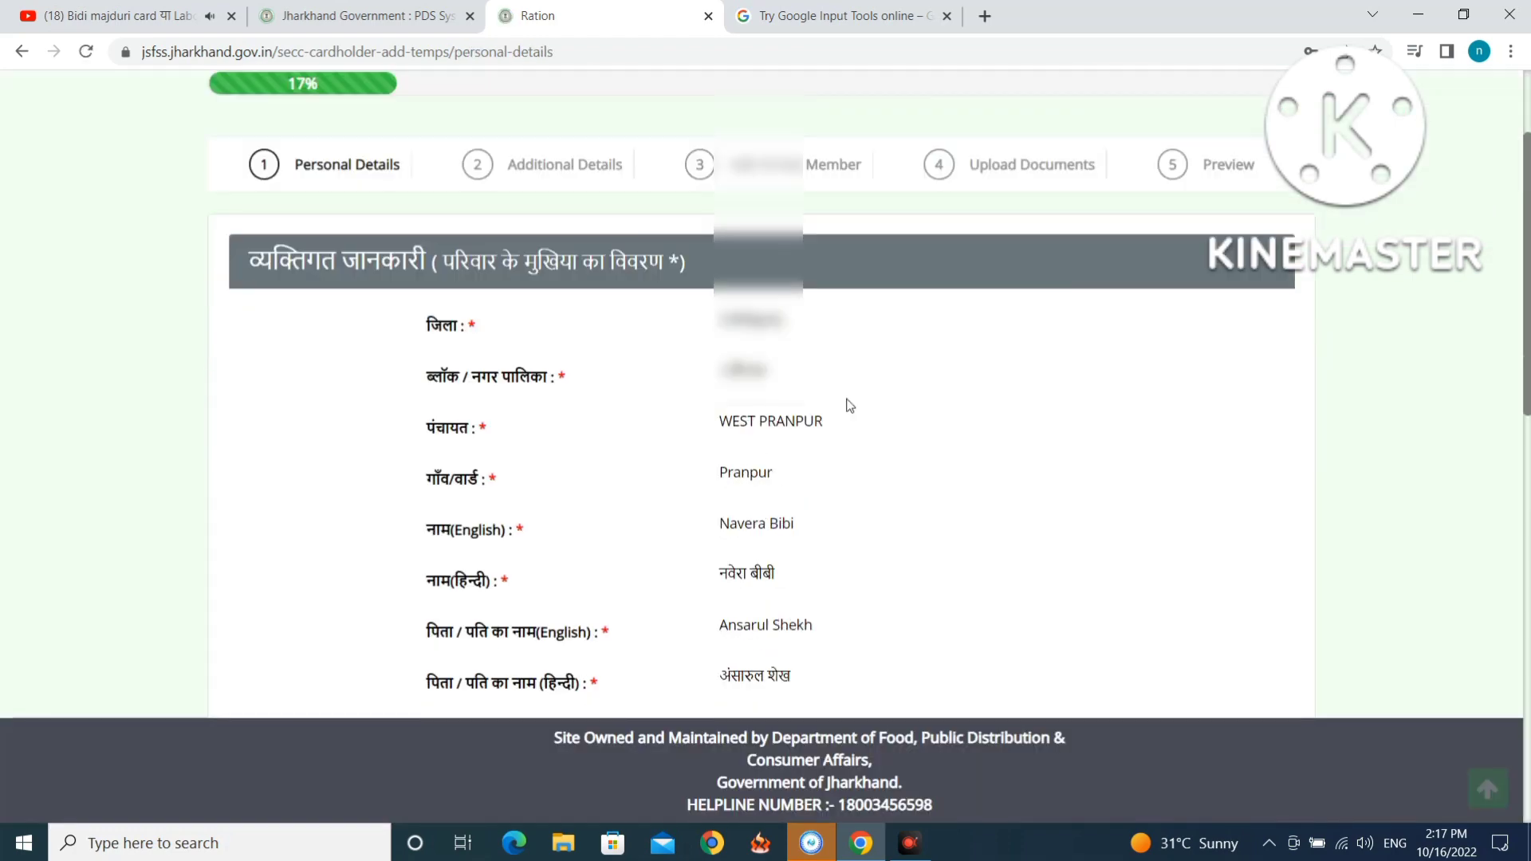
scroll(858, 404, "down", 3)
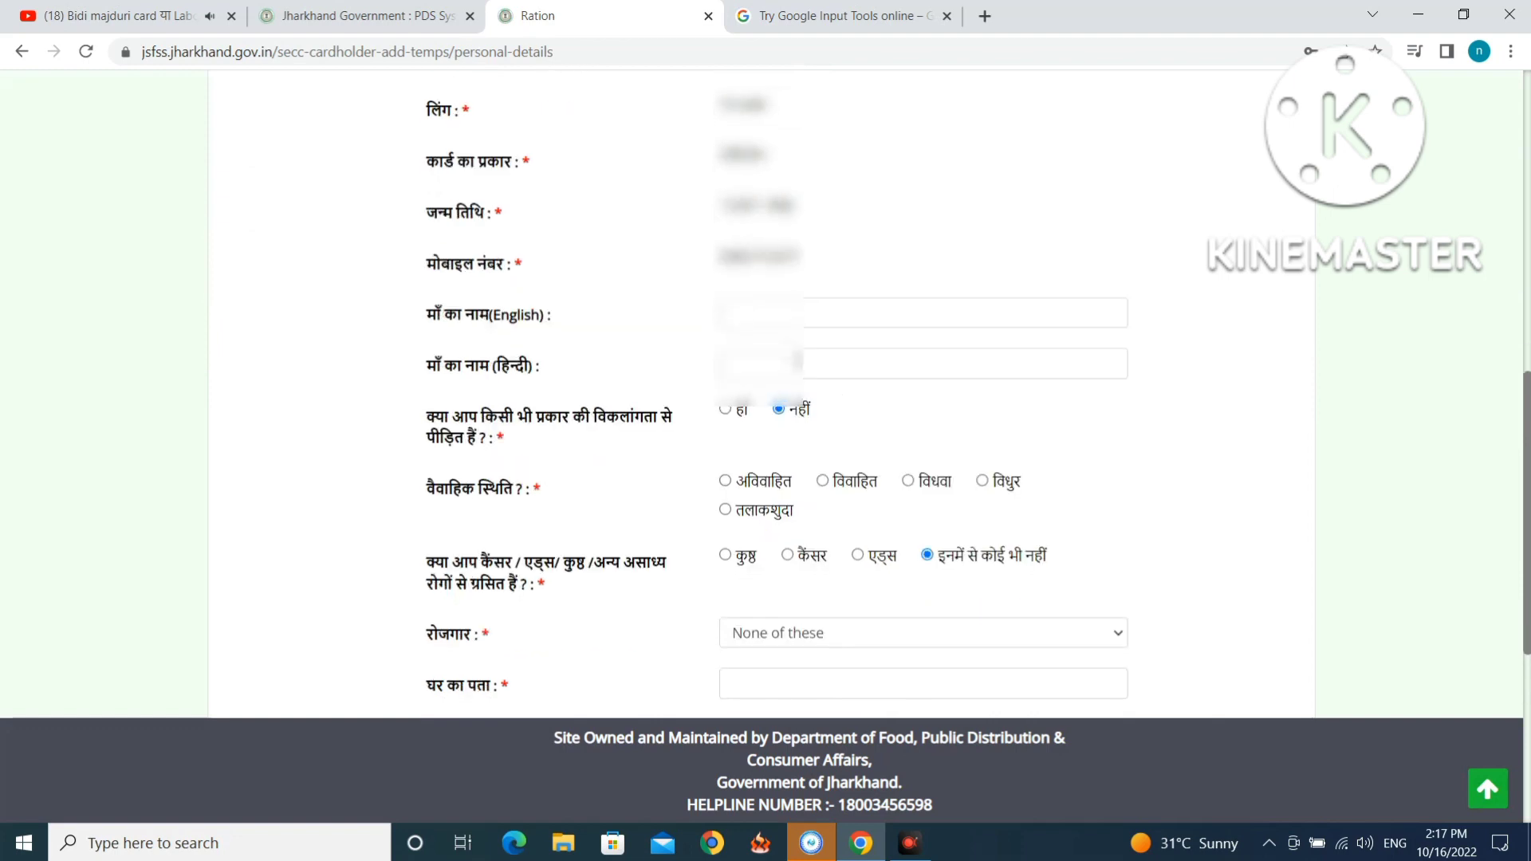
left_click(763, 318)
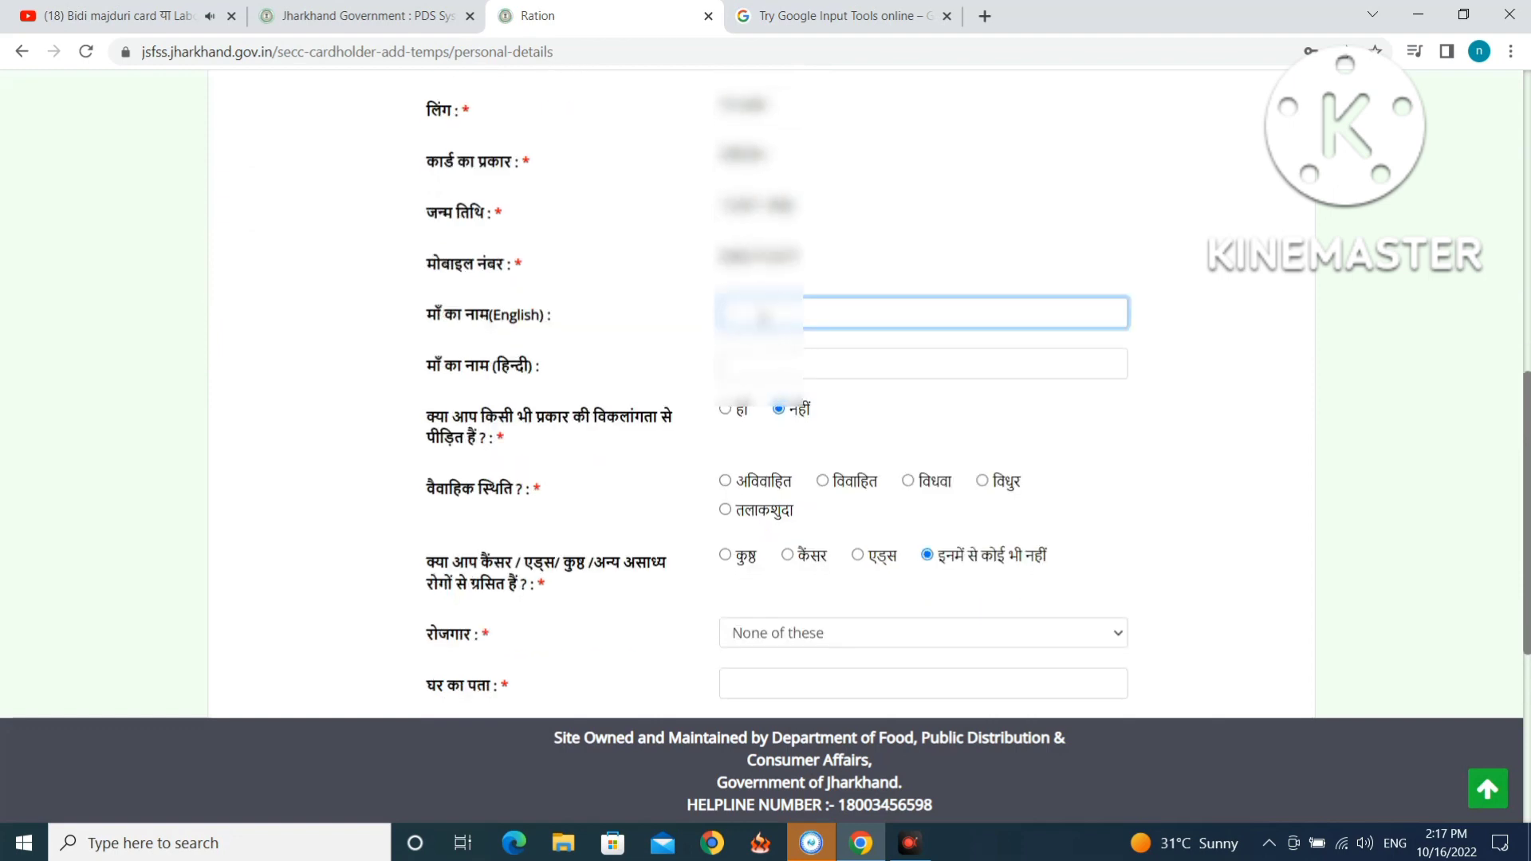
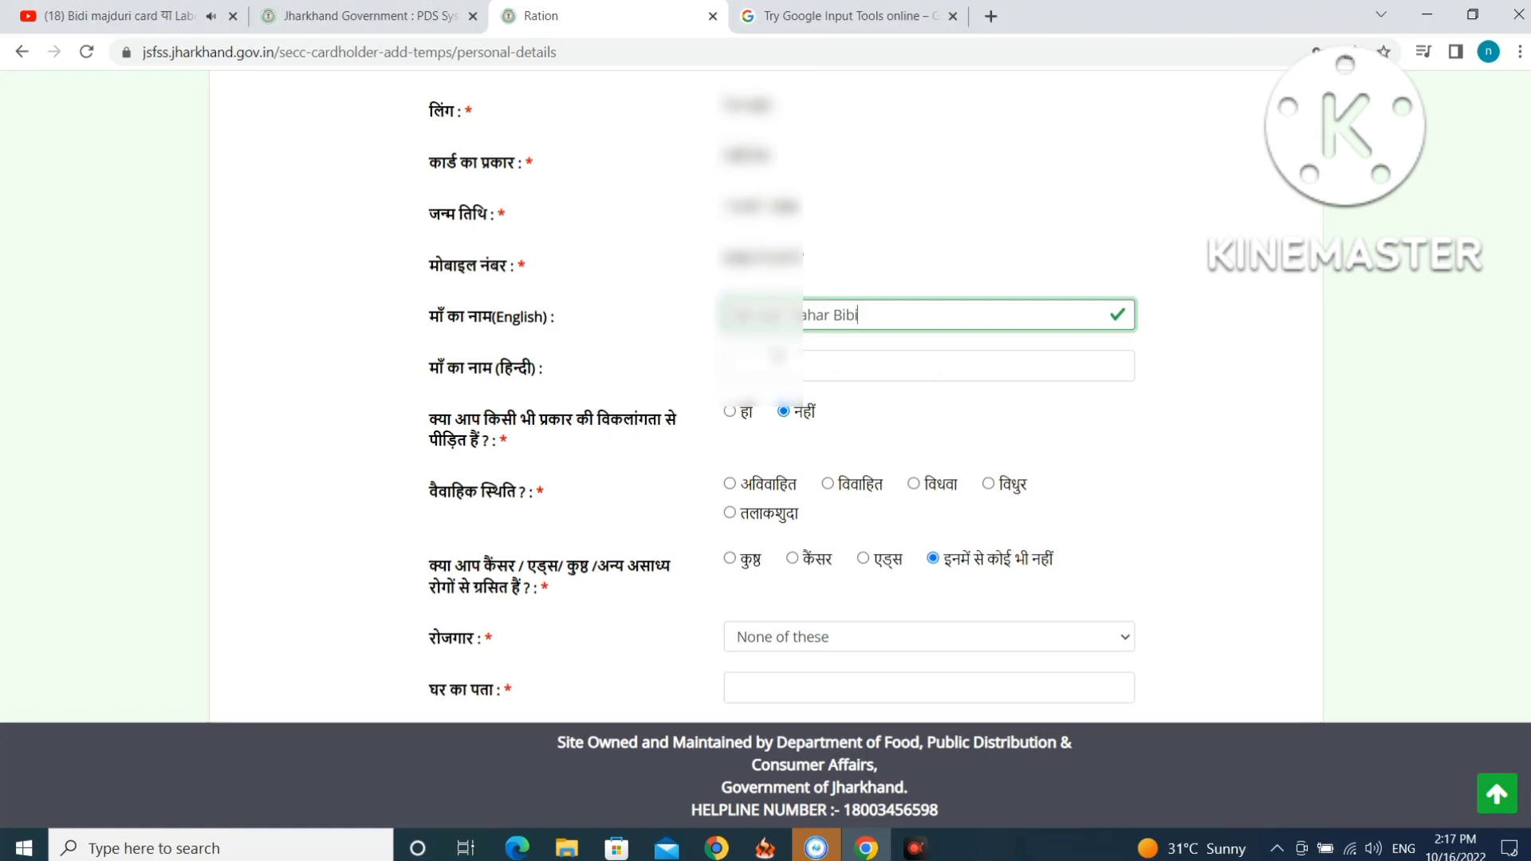
left_click(793, 16)
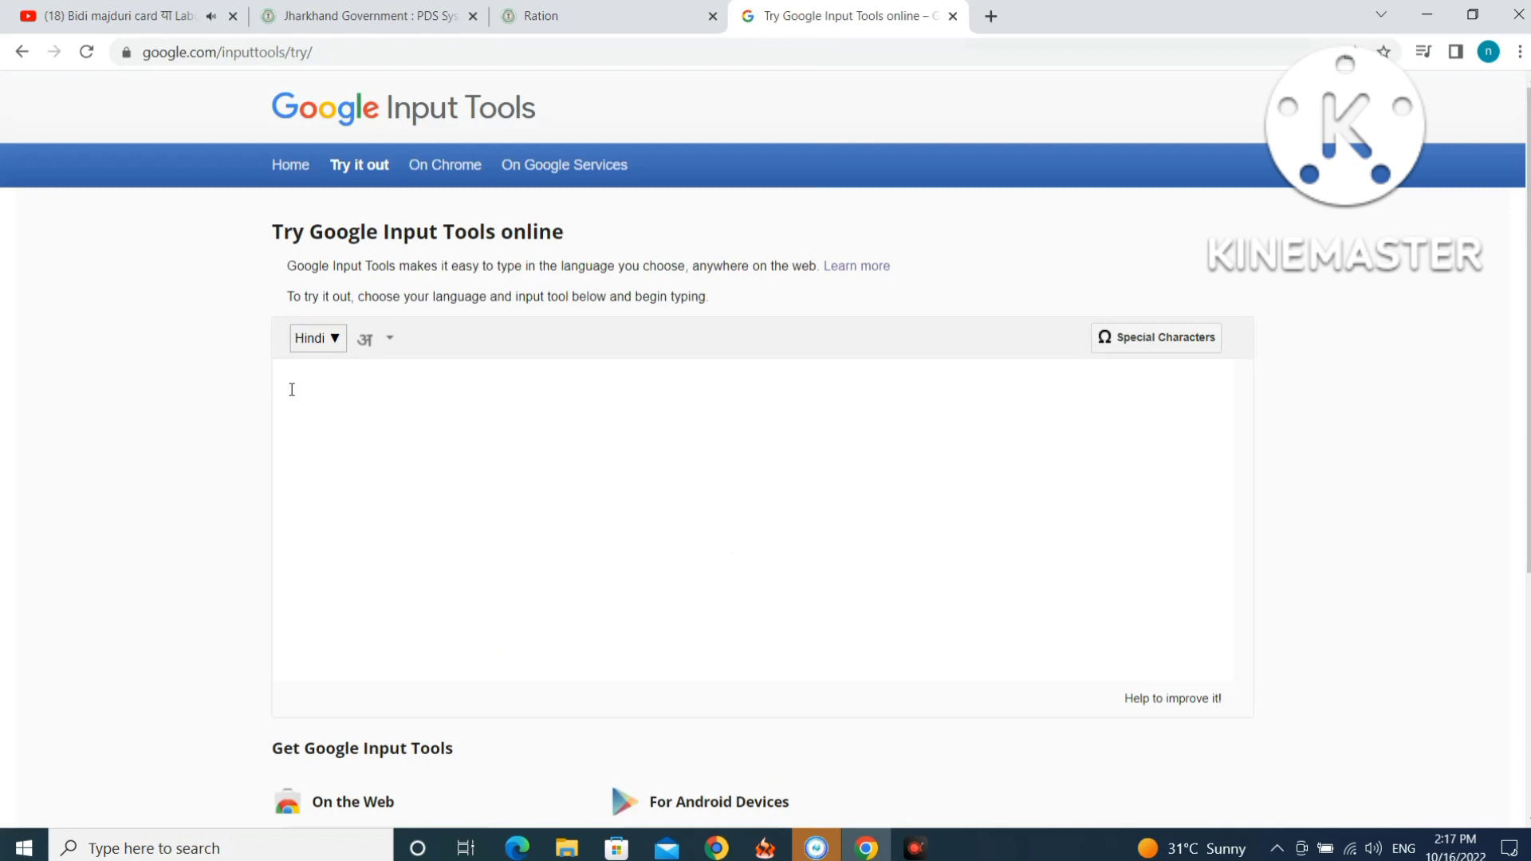
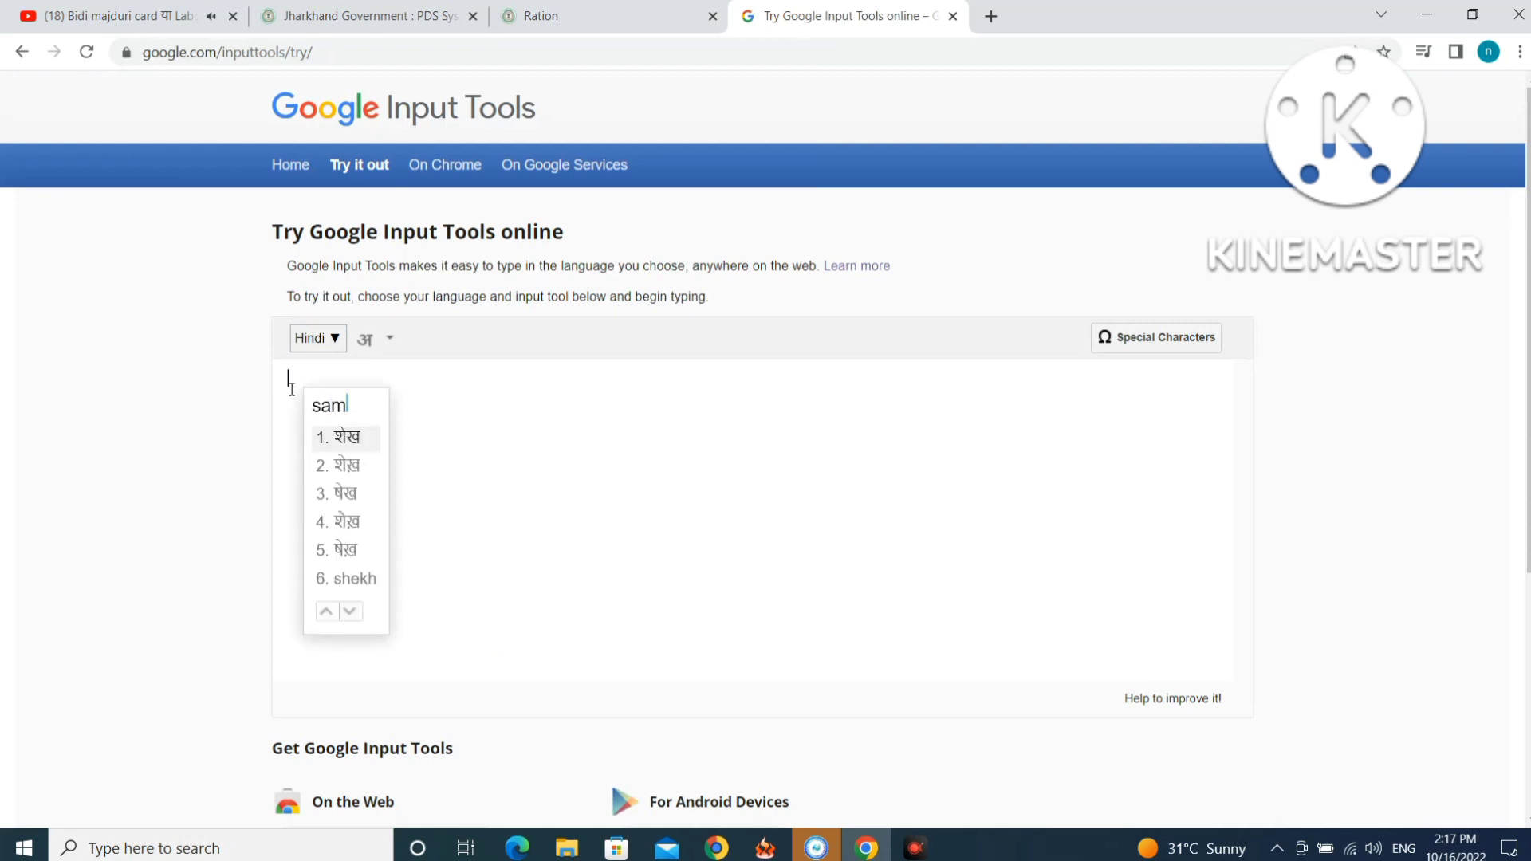
Write the mother's name in Hindi script, accepting each phonetic Hindi suggestion.
key("space")
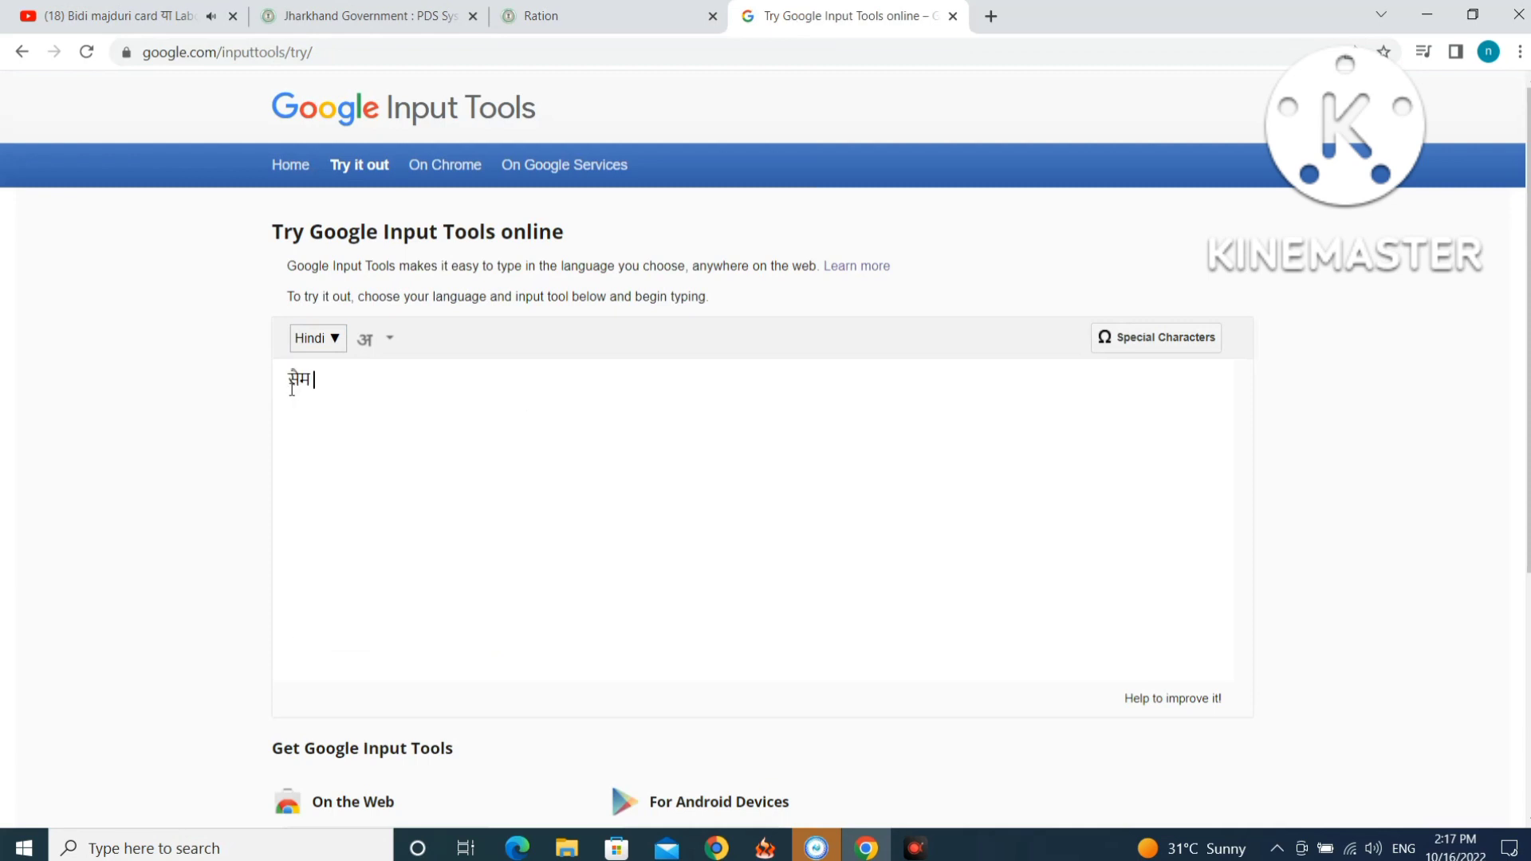
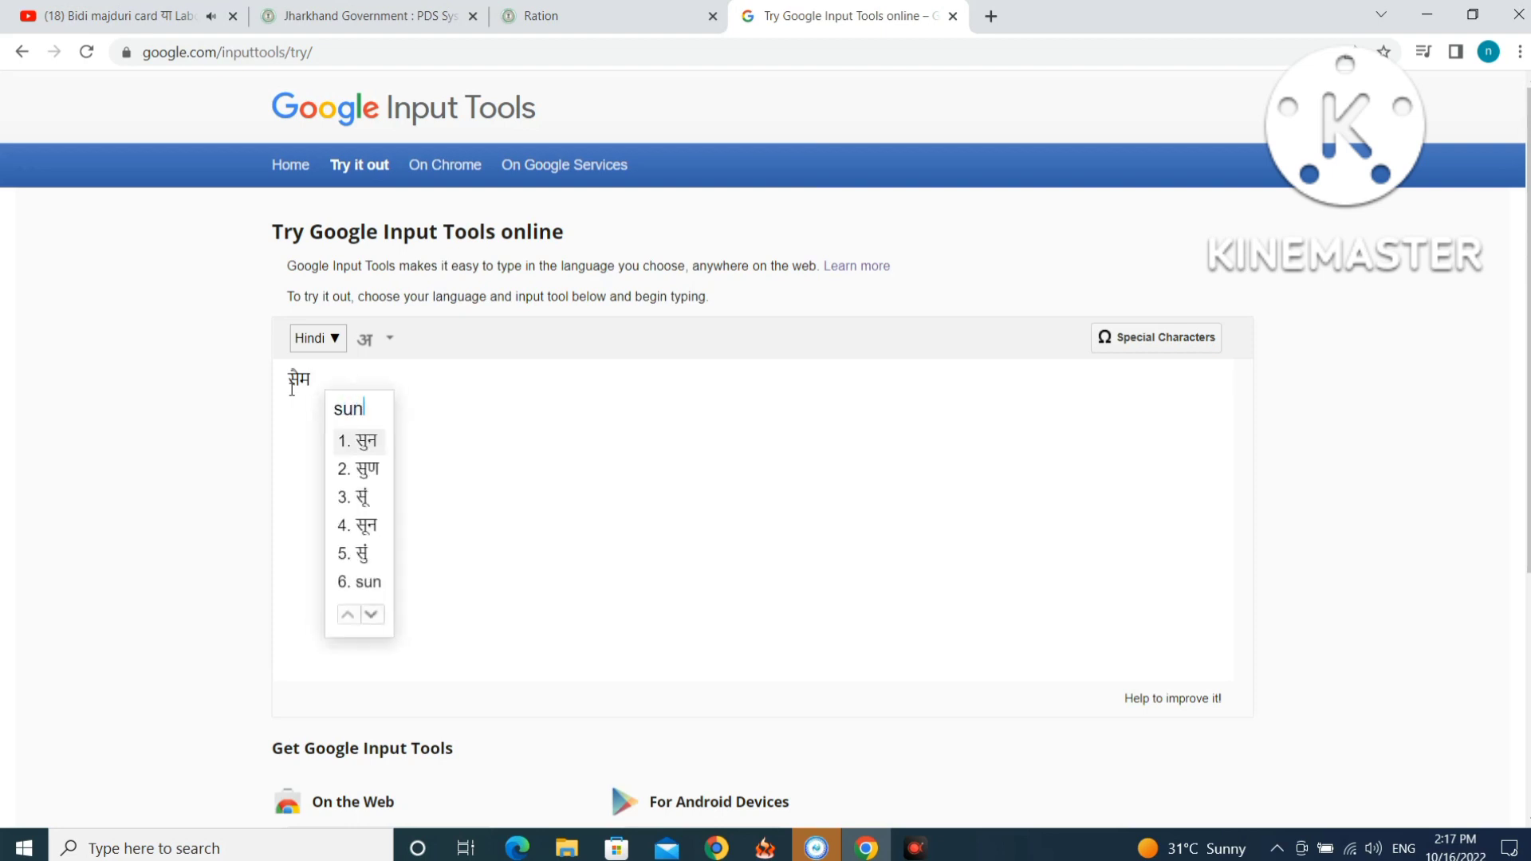
key("space")
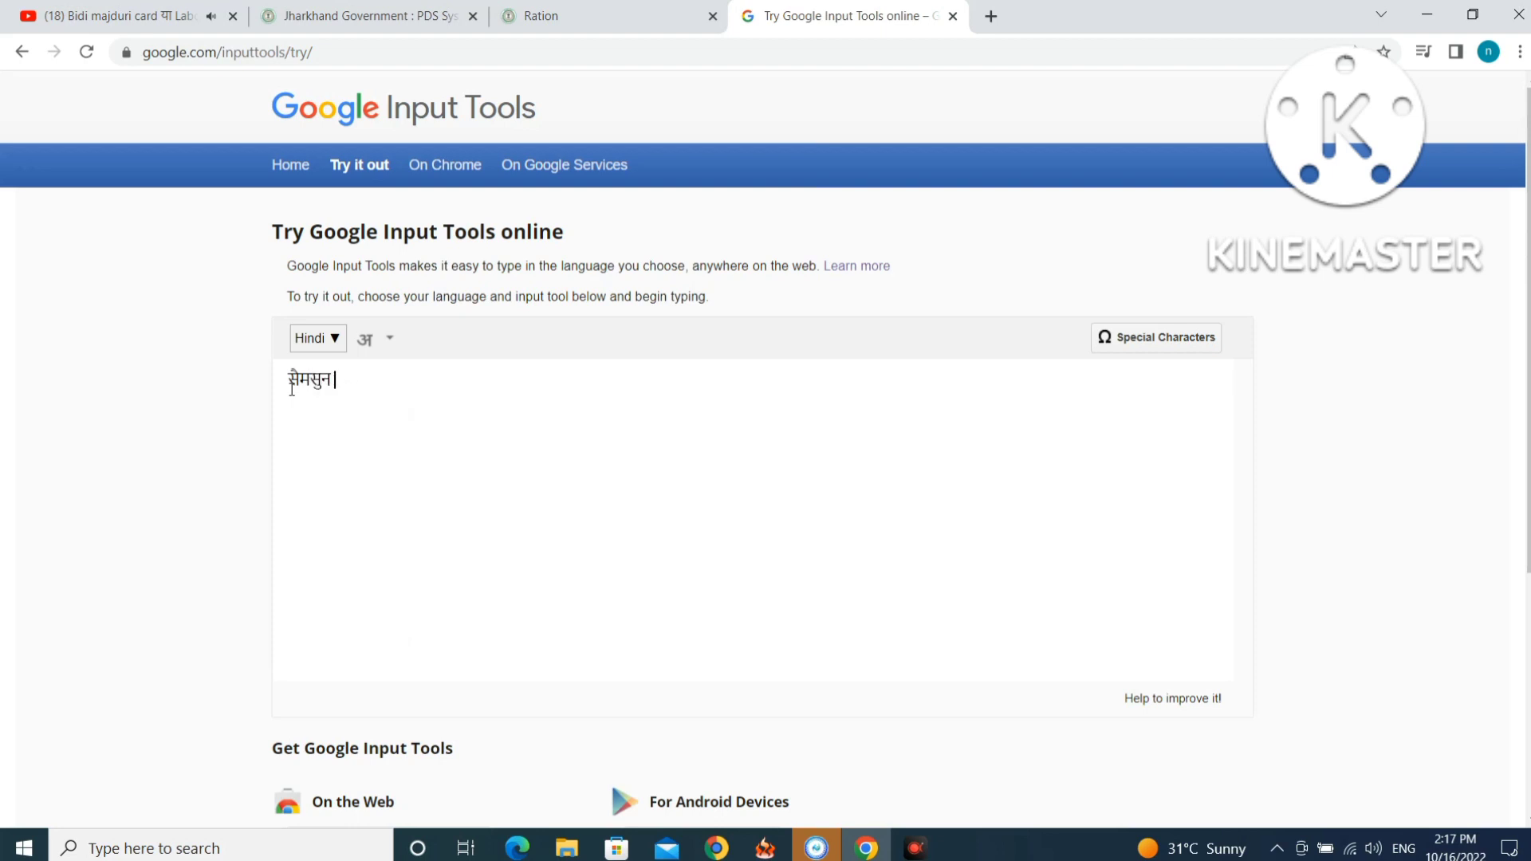
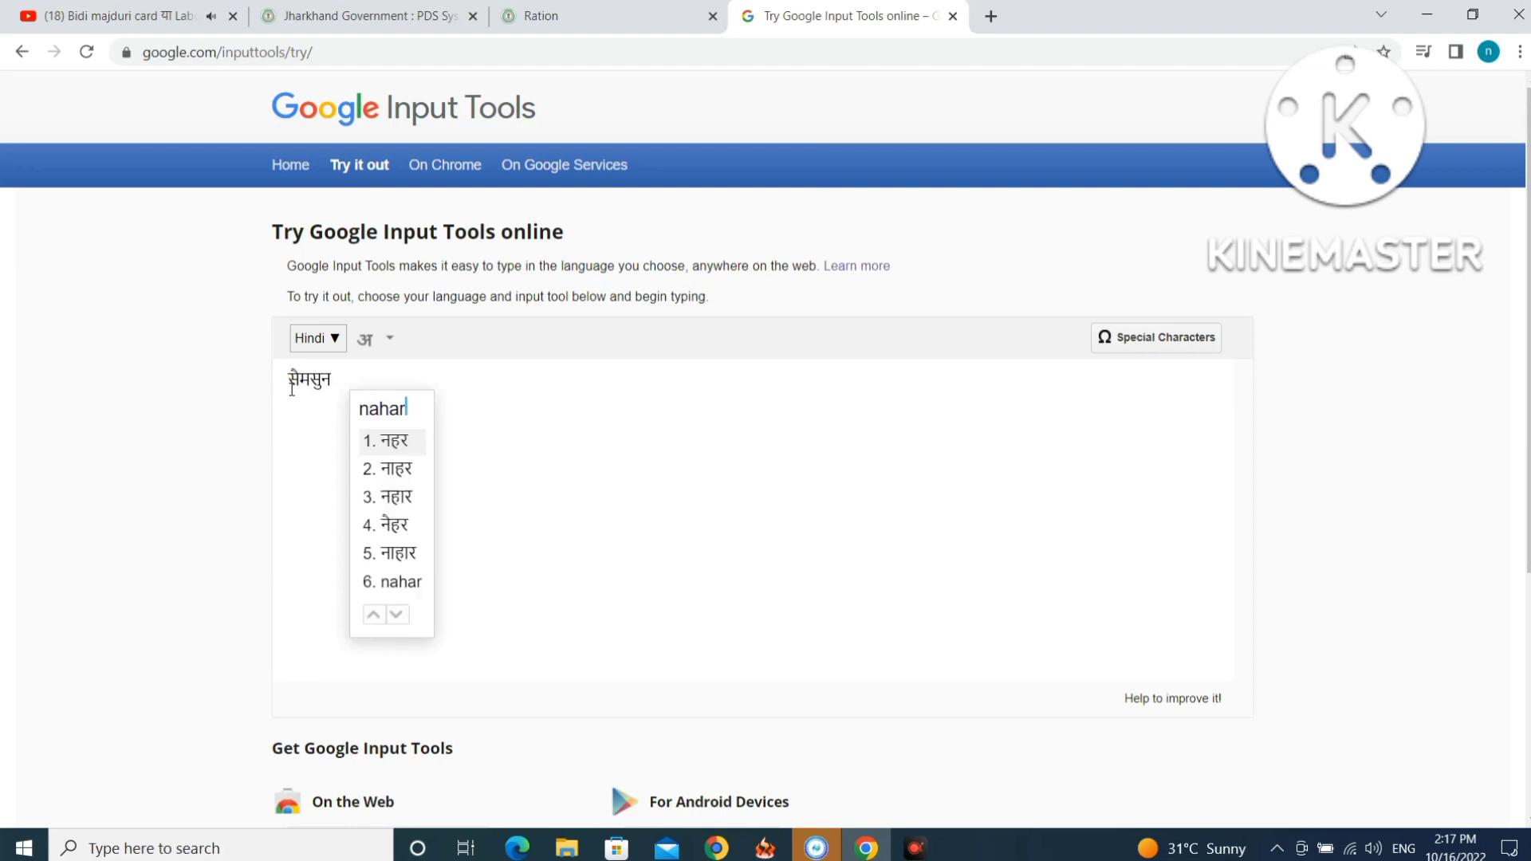
key("space")
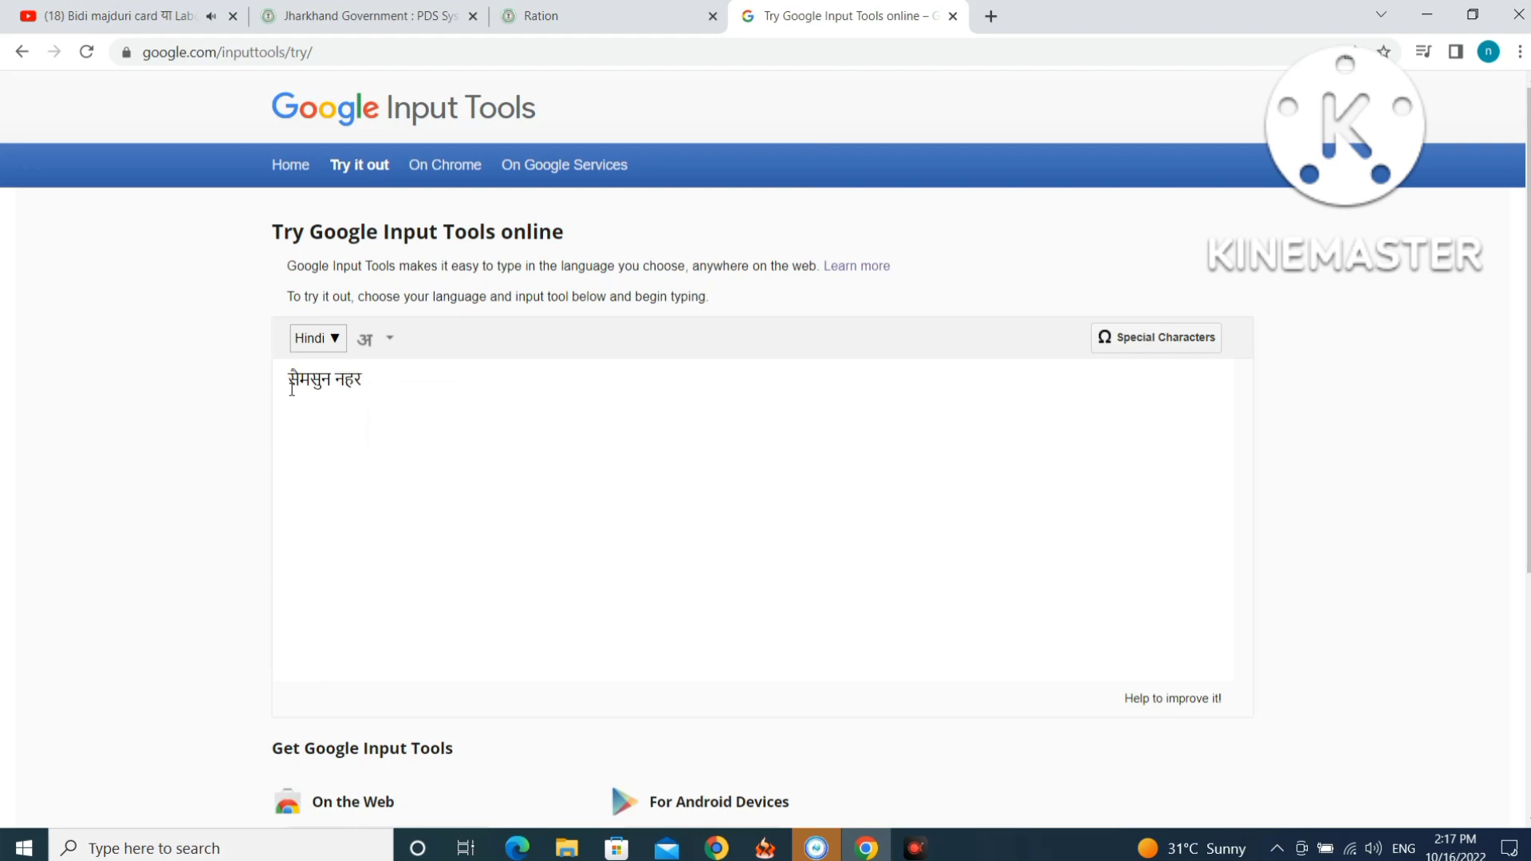
key("space")
Cut the whole Hindi name to the clipboard.
left_click_drag(397, 380, 287, 380)
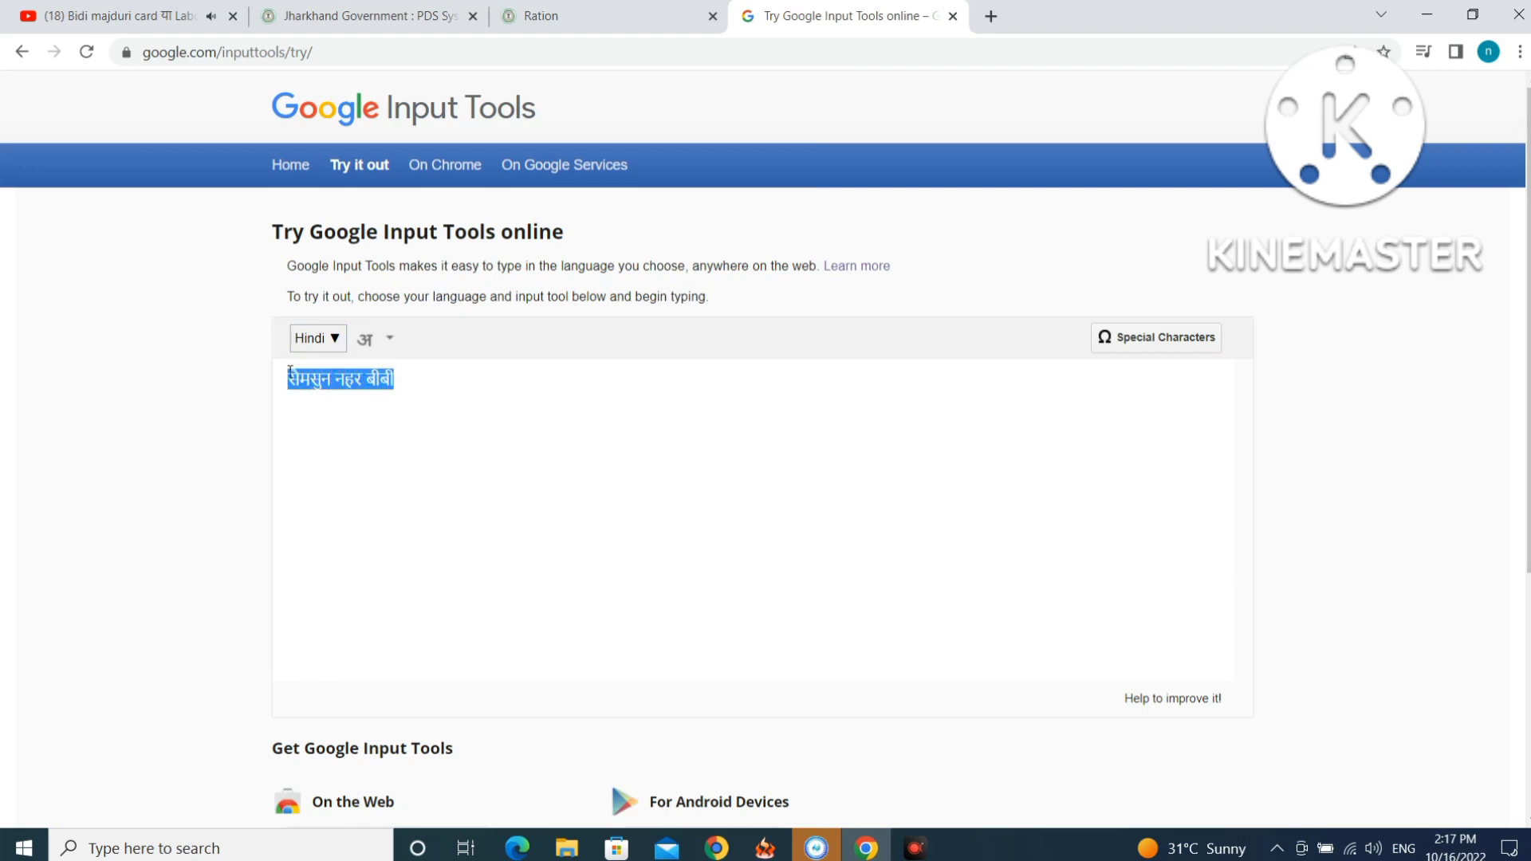
right_click(305, 381)
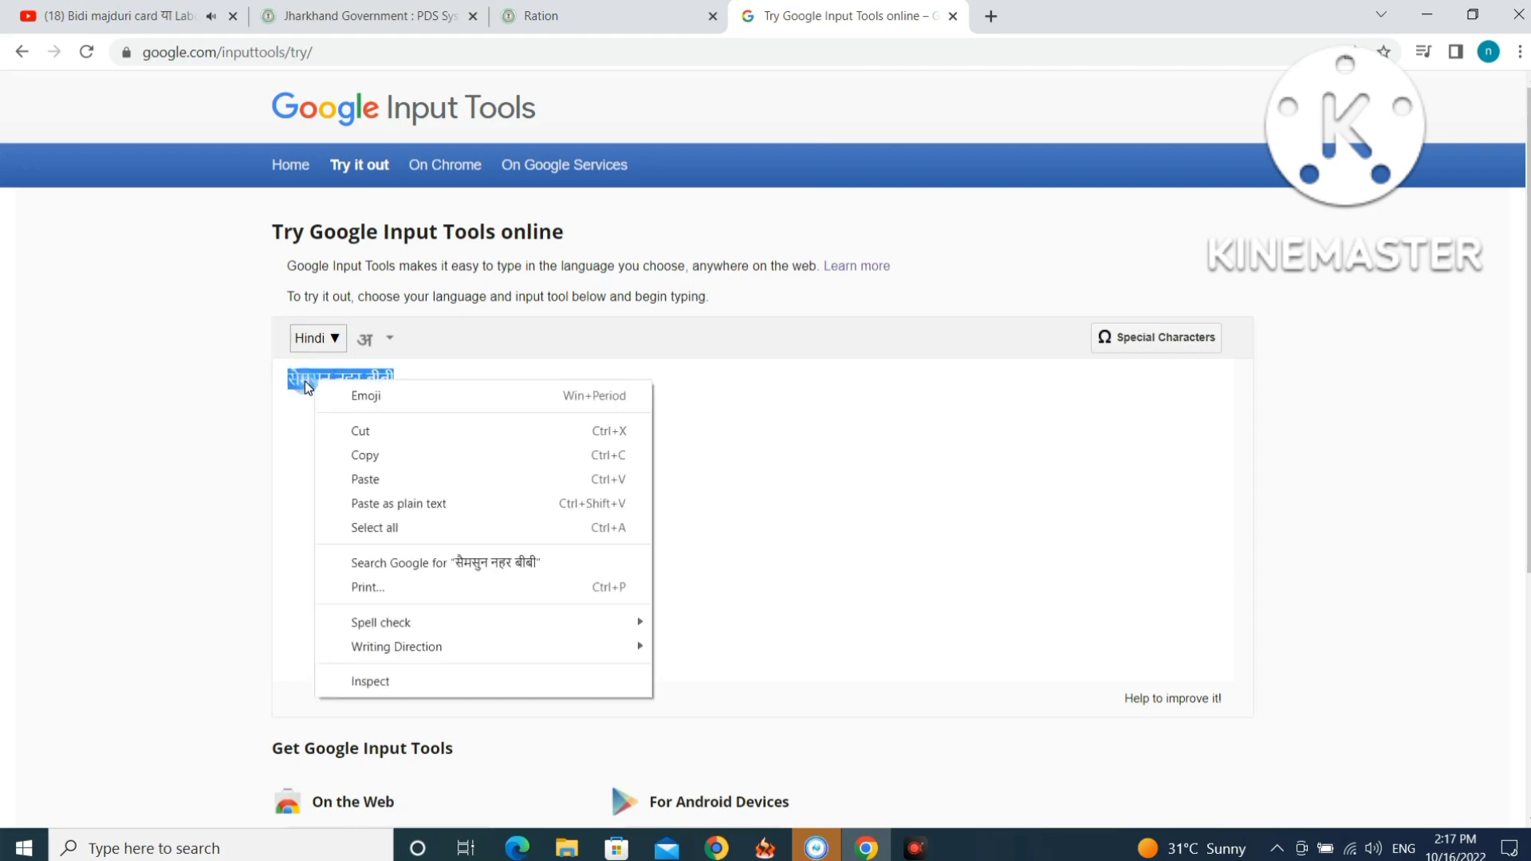
left_click(371, 430)
Paste the Hindi name into the Hindi mother's-name field and set marital status to विवाहित.
left_click(563, 22)
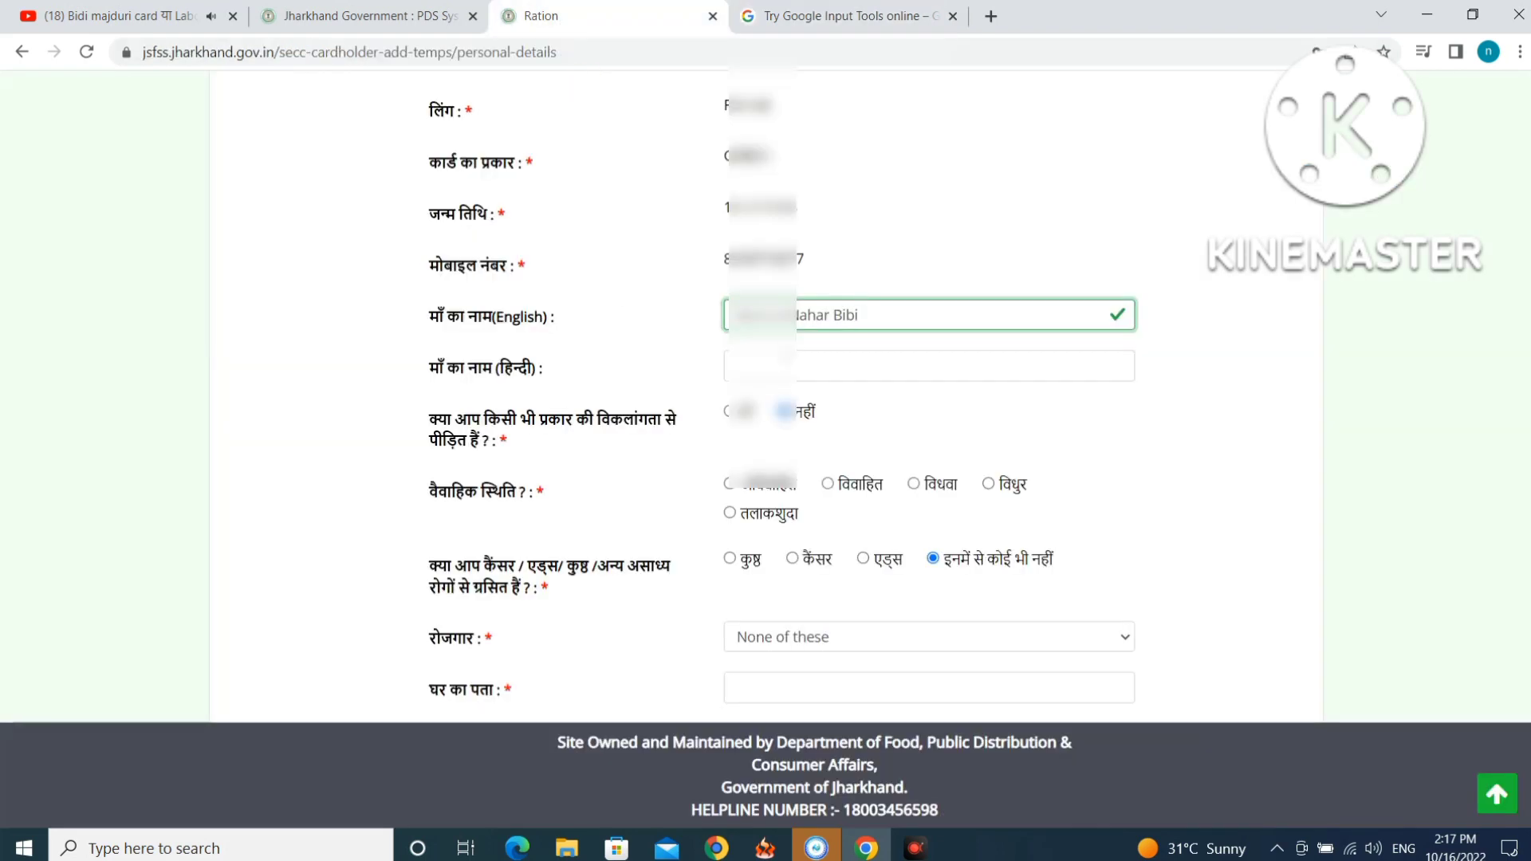
right_click(784, 359)
left_click(847, 511)
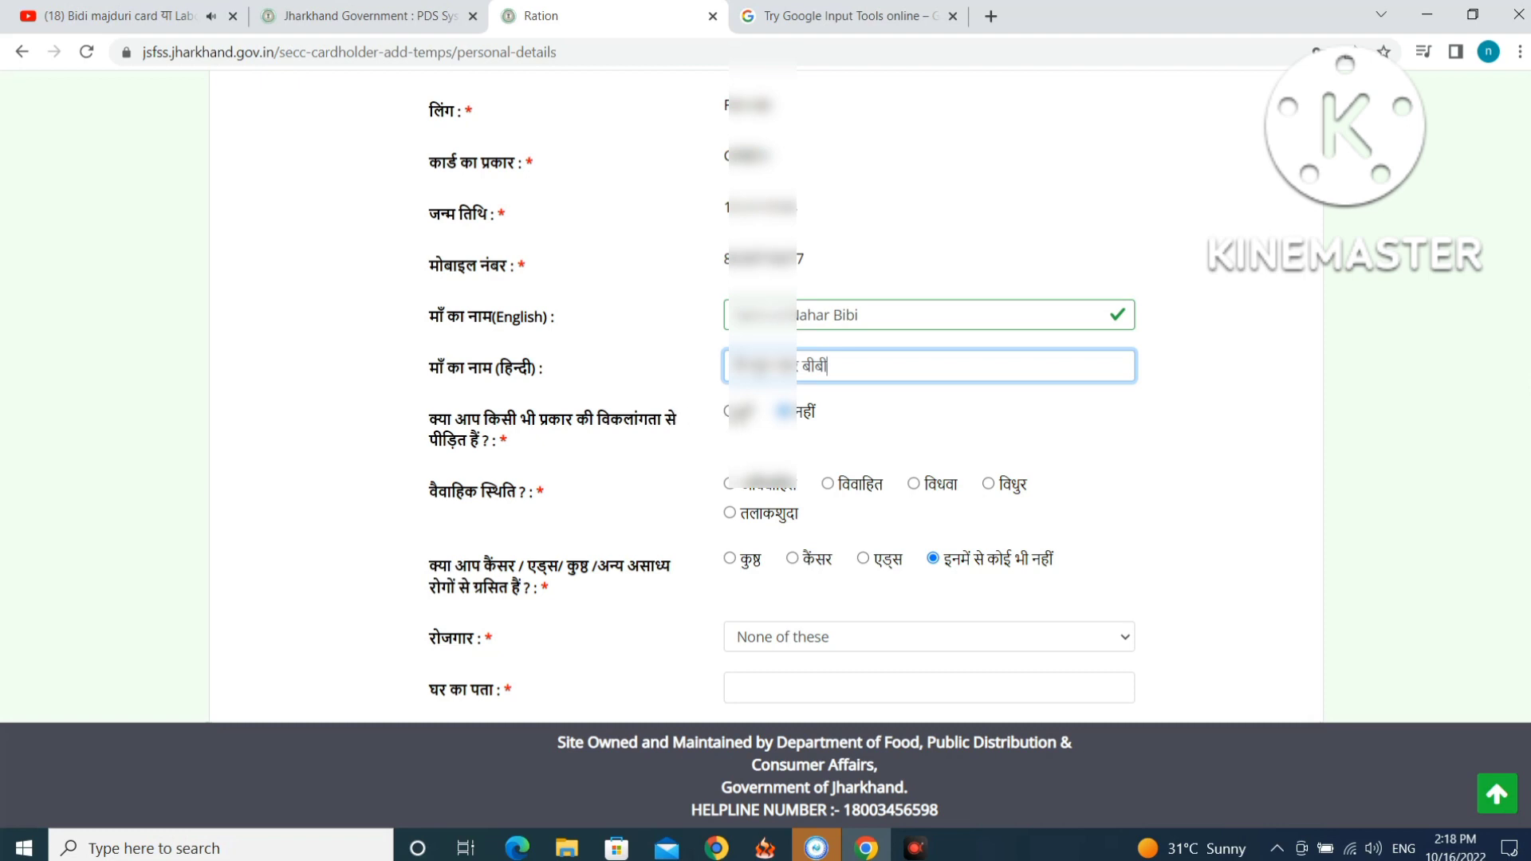
scroll(800, 420, "down", 1)
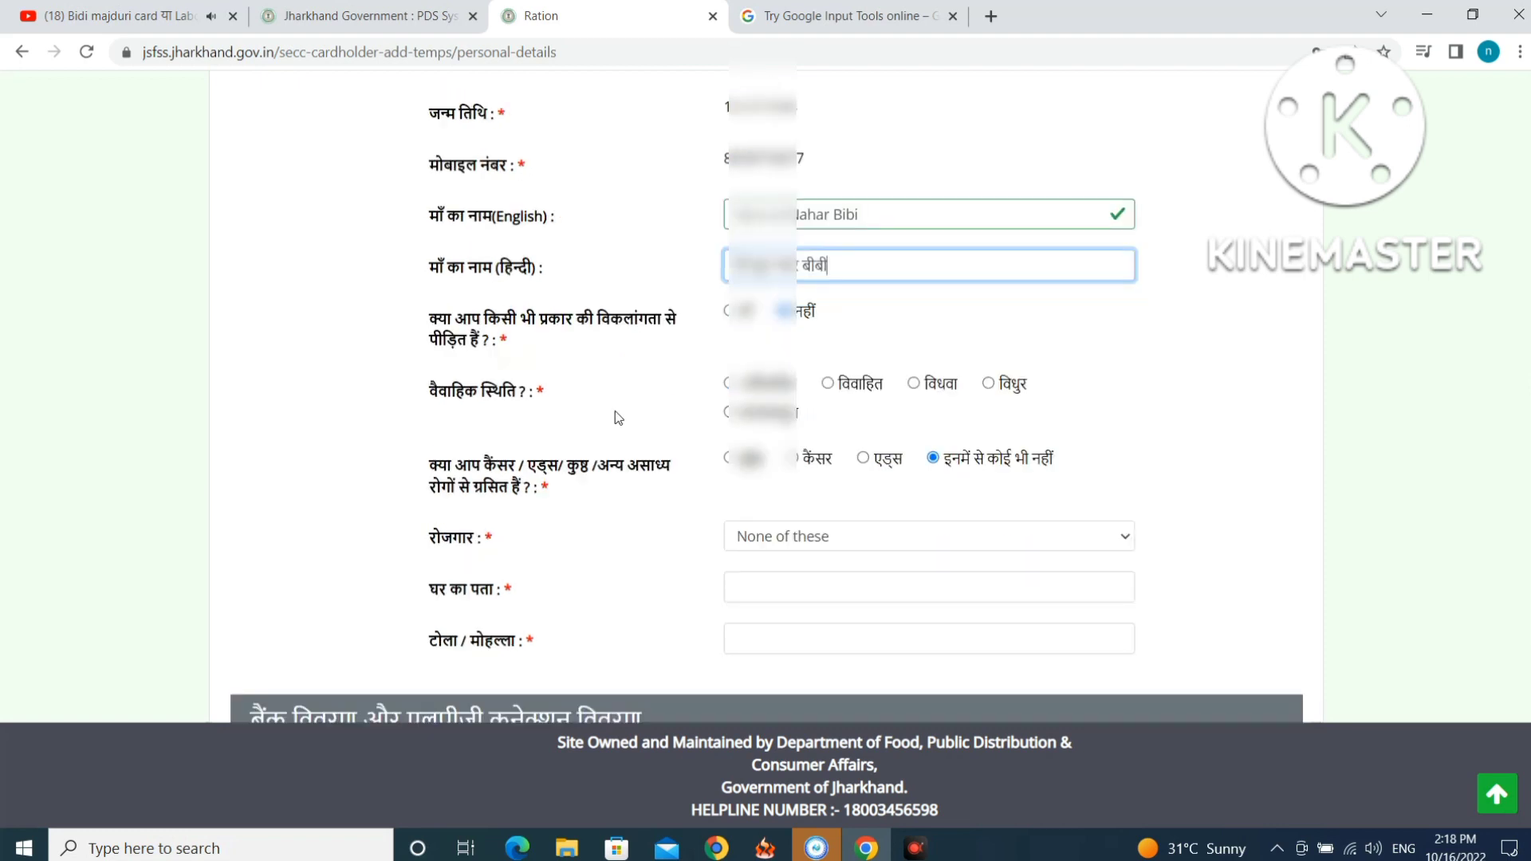
left_click(828, 383)
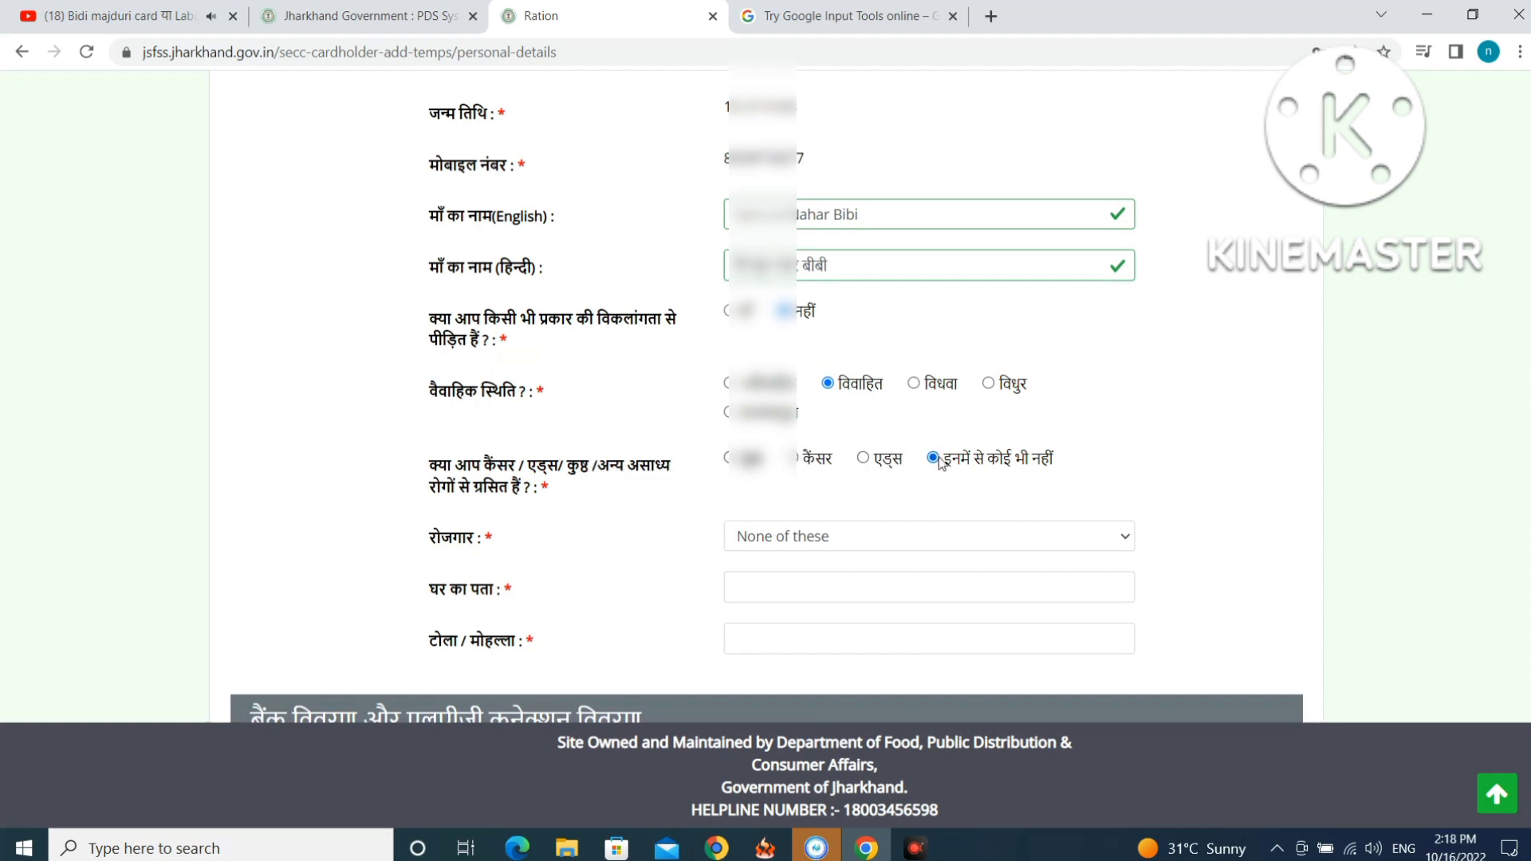
scroll(917, 463, "down", 3)
Set employment to Beggar/ Homeless and fill in the home address and tola / mohalla.
left_click(822, 334)
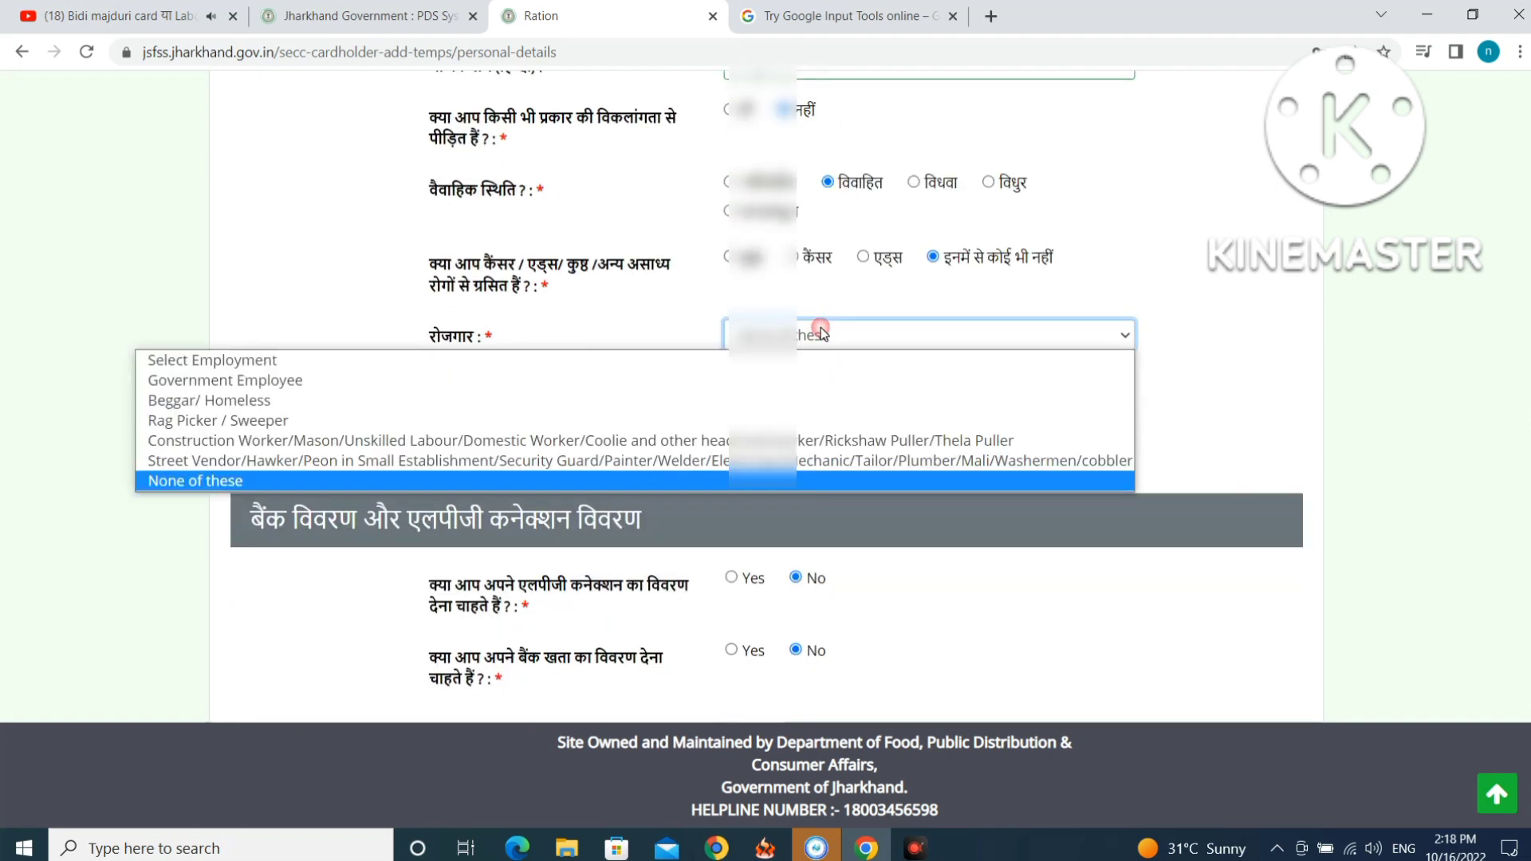
left_click(518, 401)
left_click(815, 380)
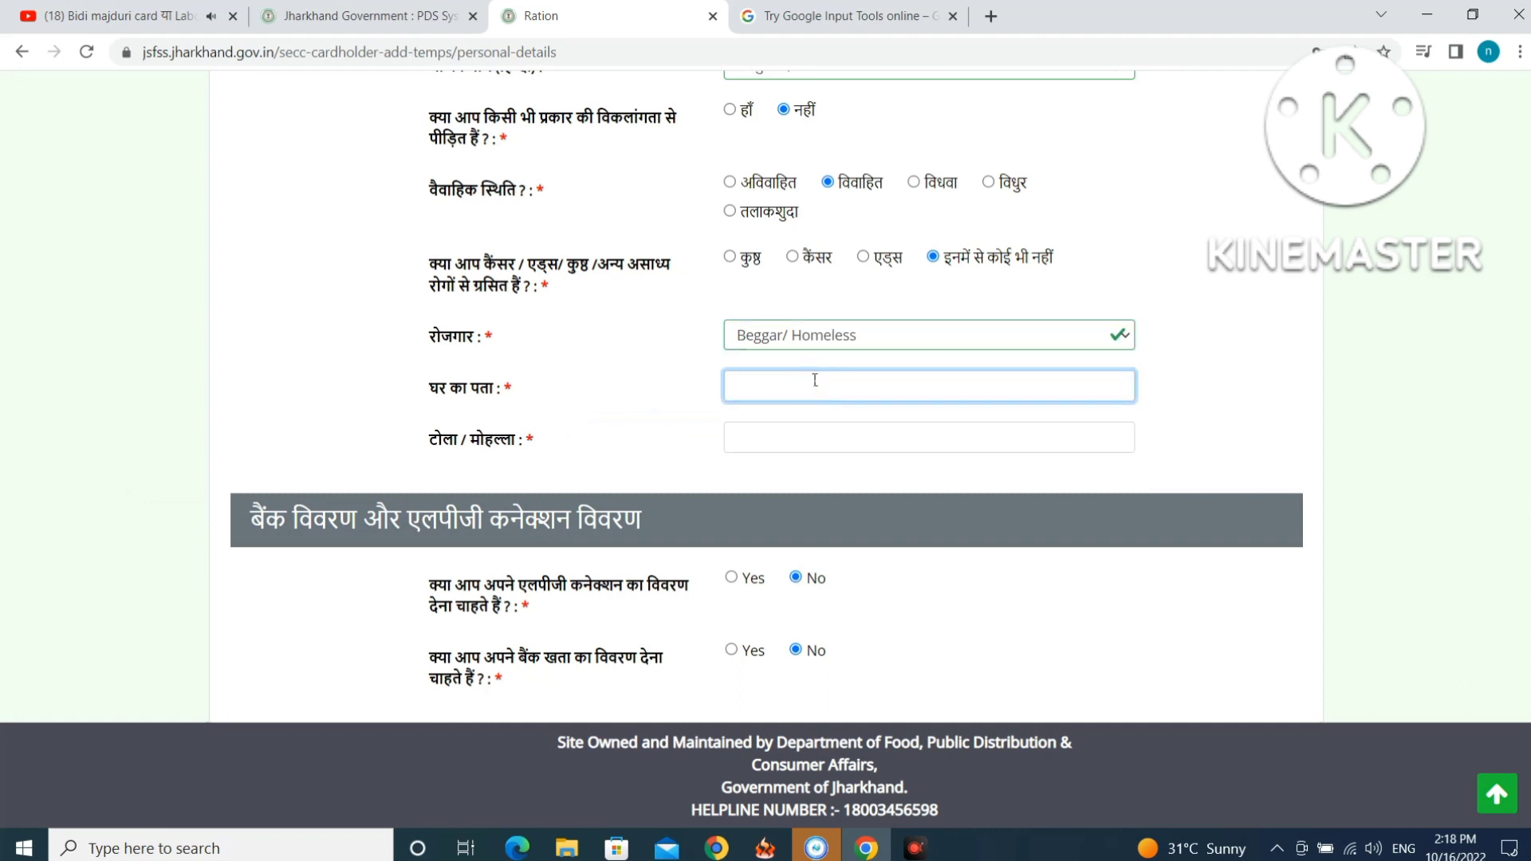
type("Pranpur")
left_click(820, 431)
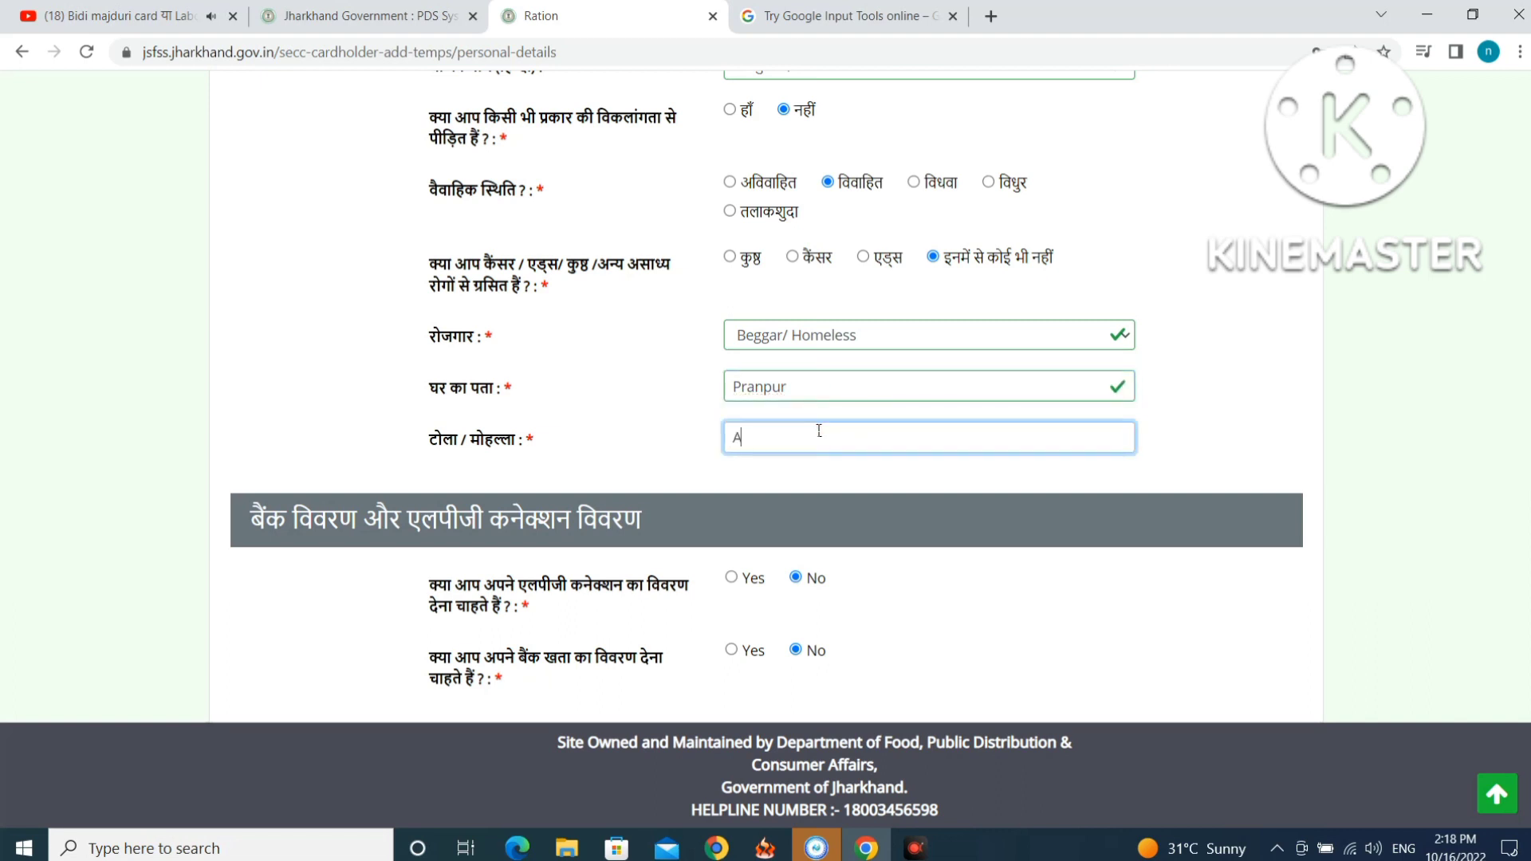
scroll(1073, 338, "down", 2)
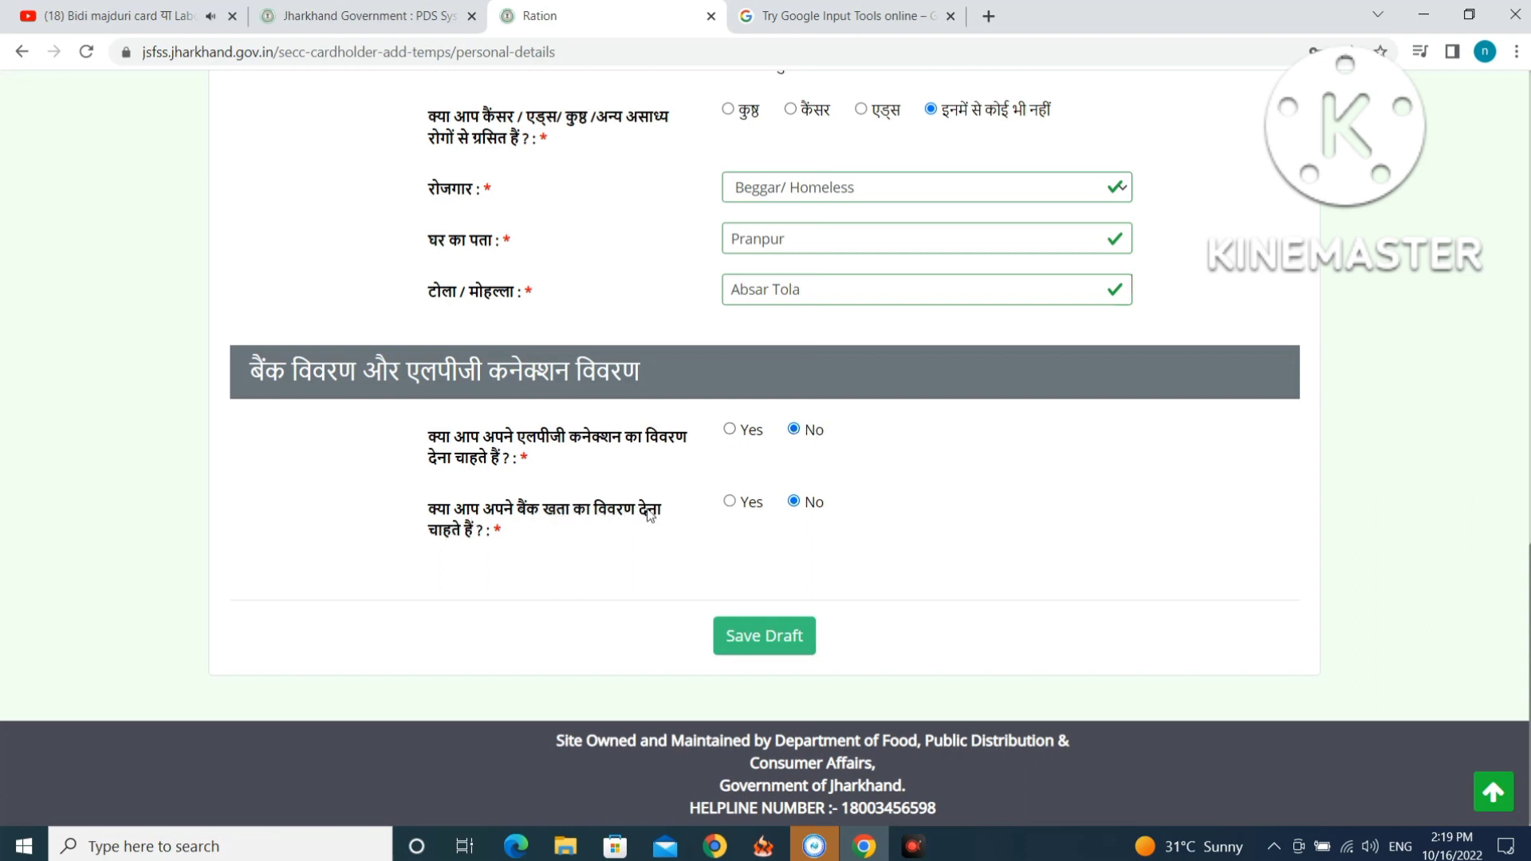
Choose Yes for bank details and look up the IFSC, resolving to STATE BANK OF INDIA, RAJMAHAL.
left_click(728, 504)
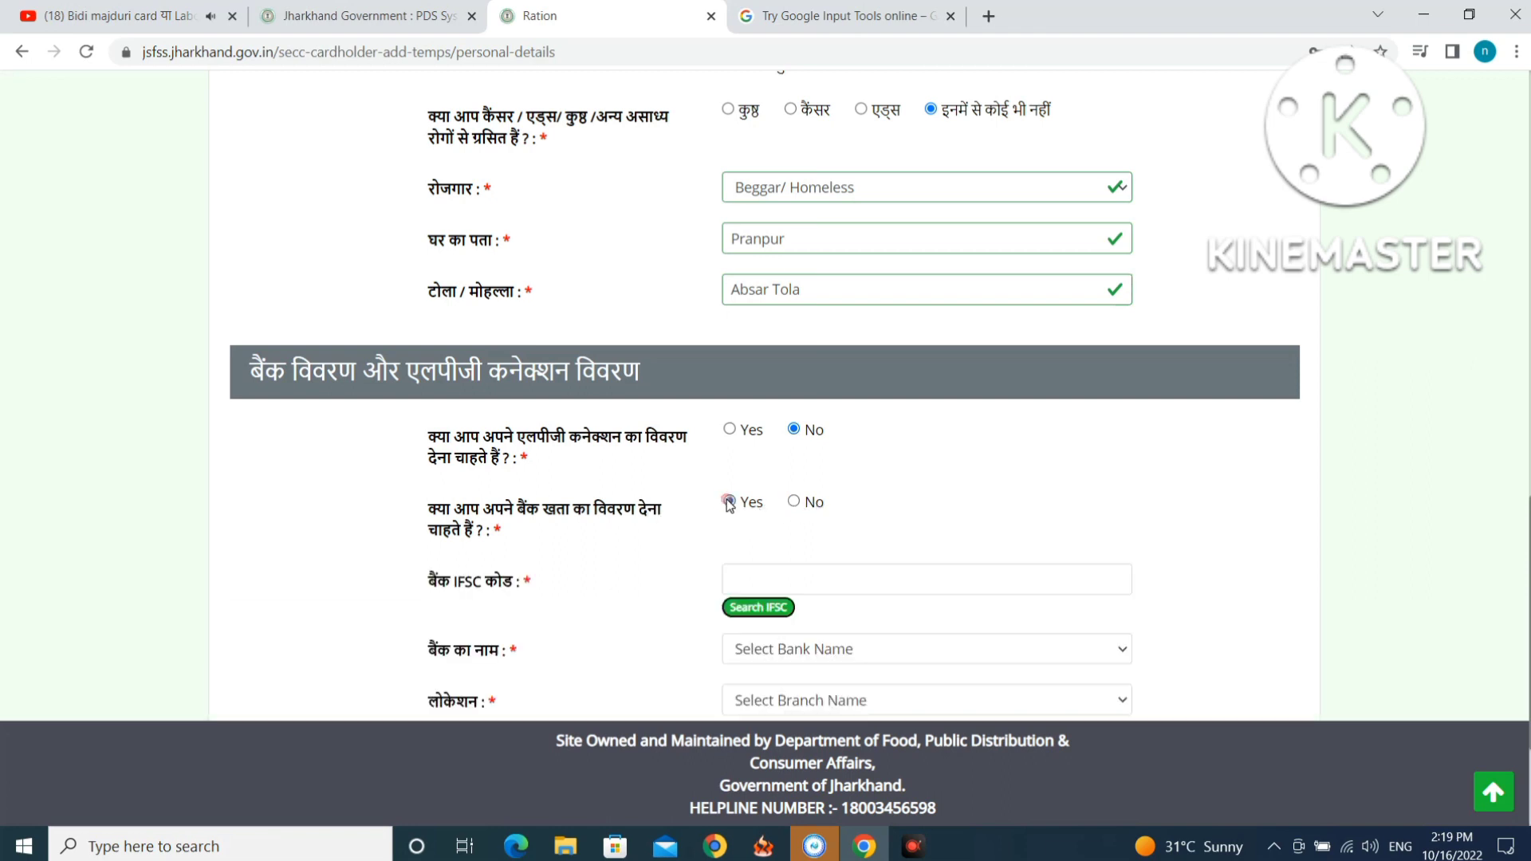
scroll(757, 494, "down", 3)
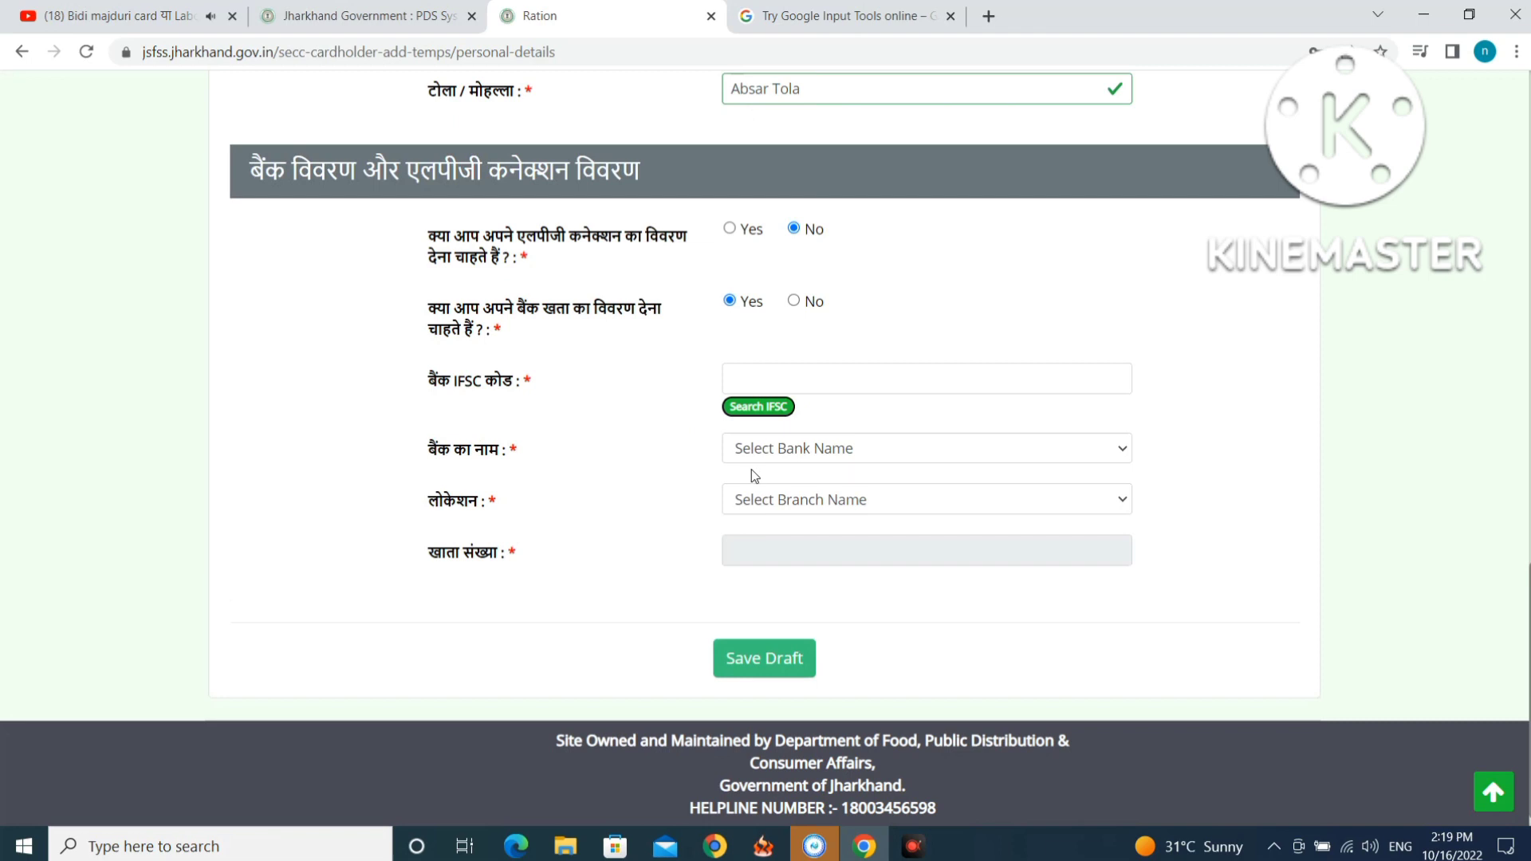
left_click(746, 378)
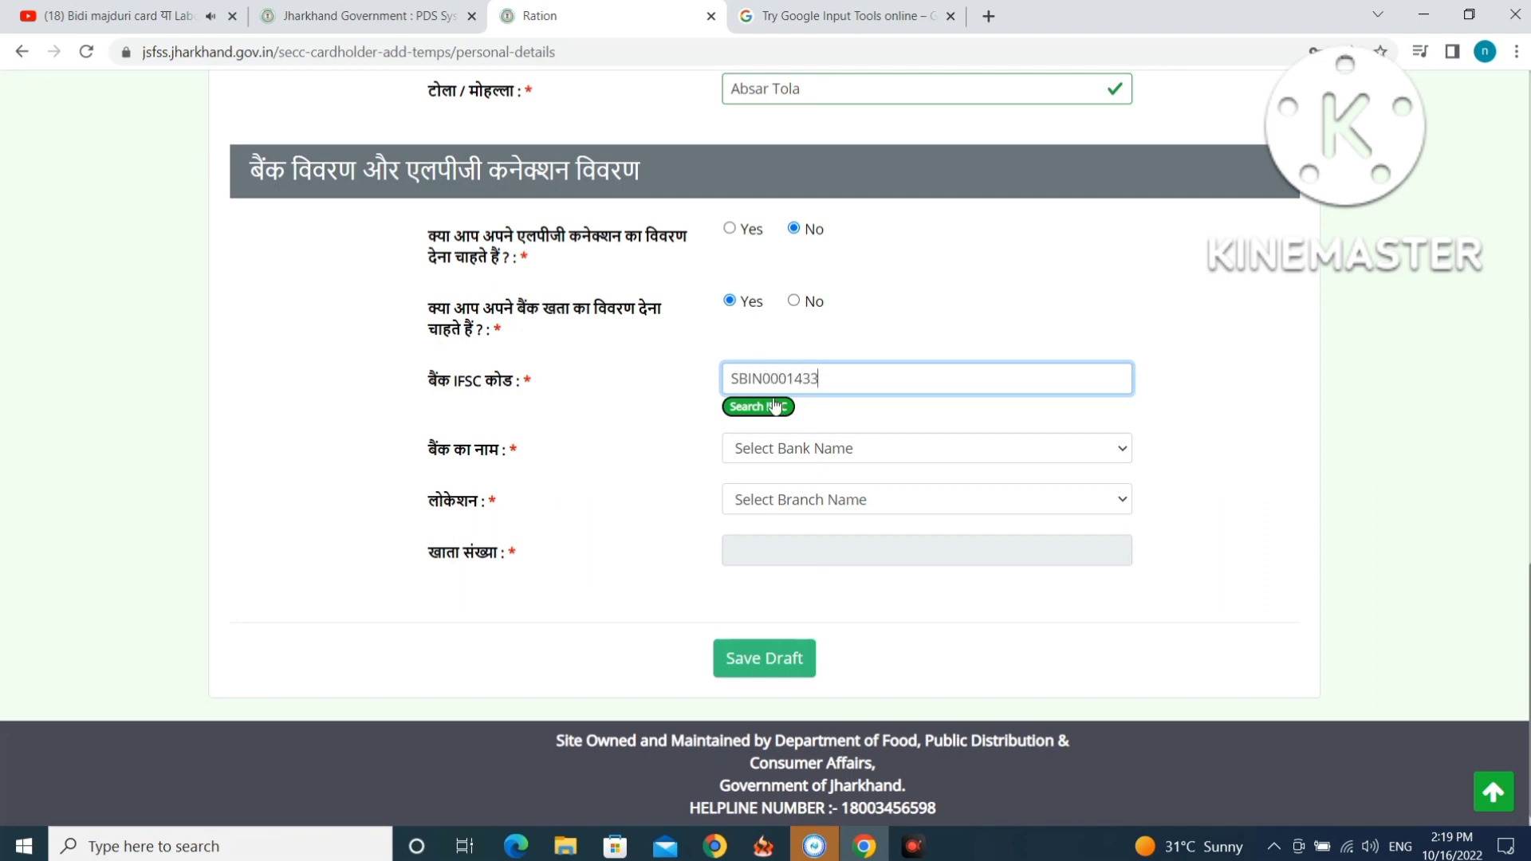
left_click(774, 407)
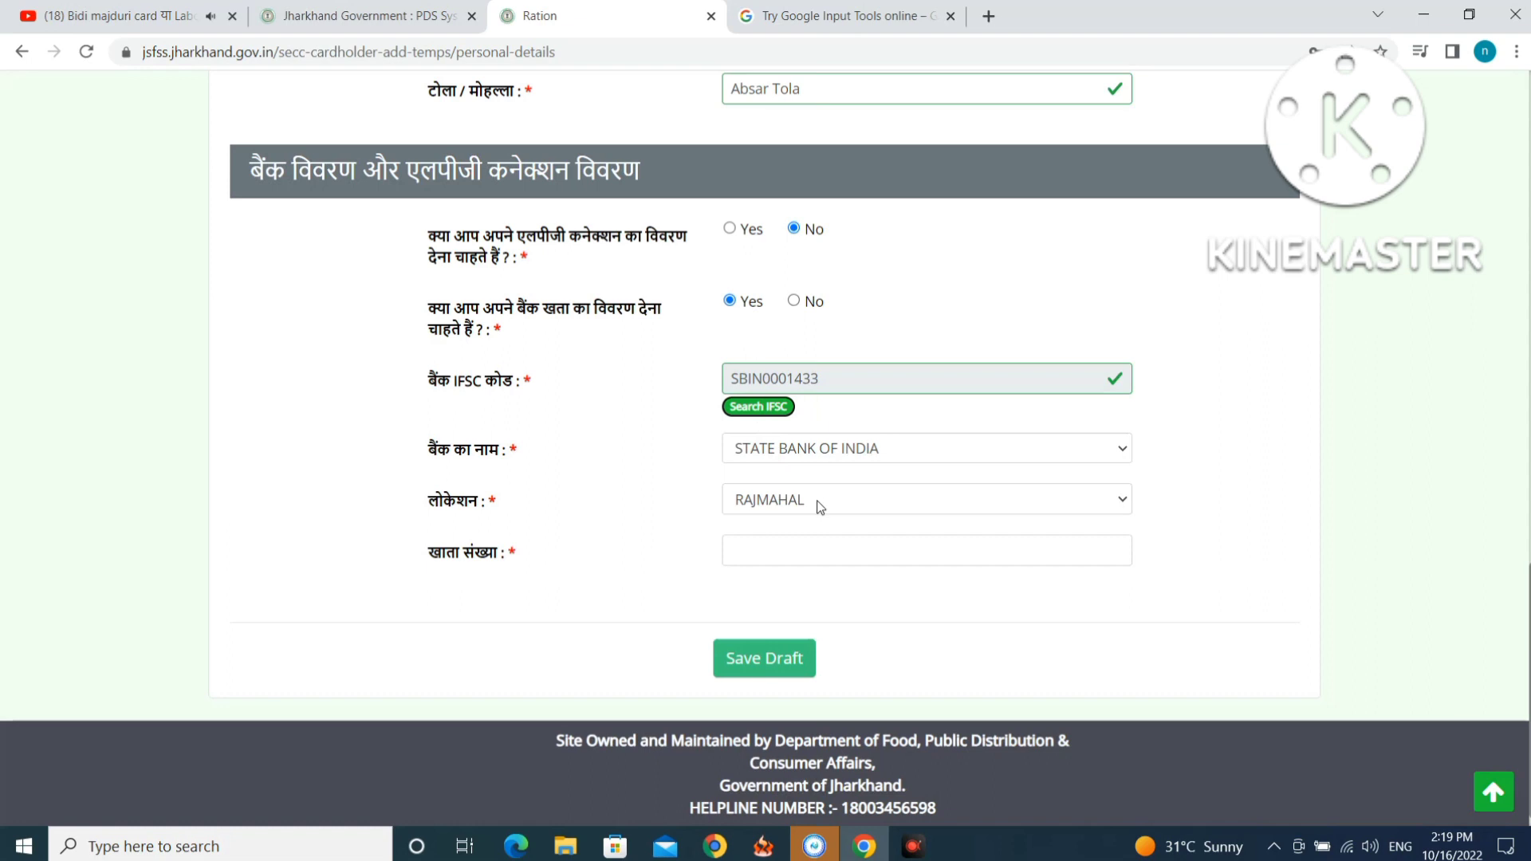
Enter the bank account number and save the personal details as a draft.
left_click(772, 546)
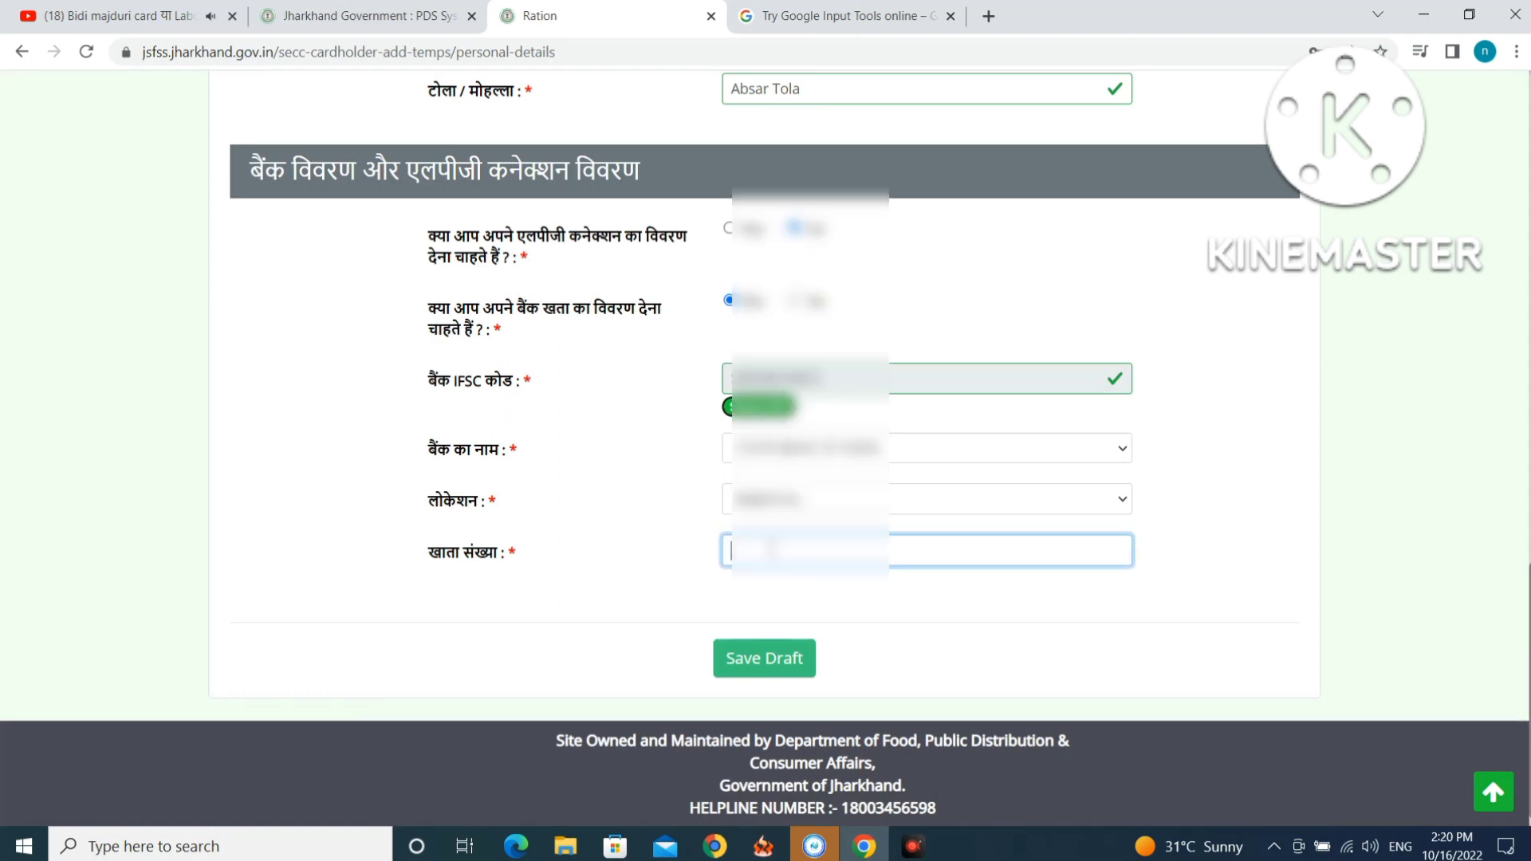
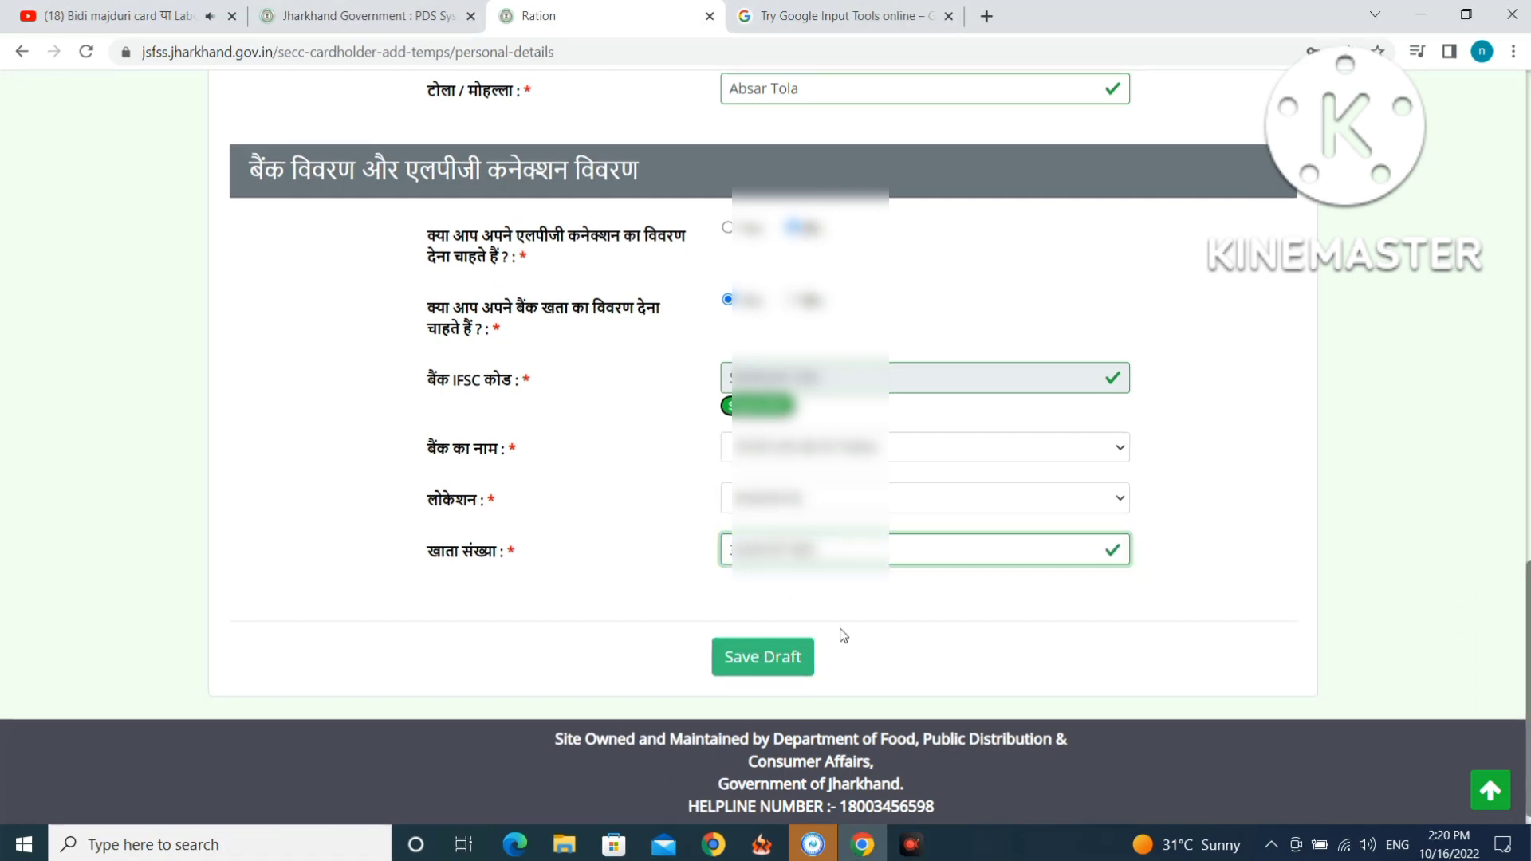
left_click(748, 661)
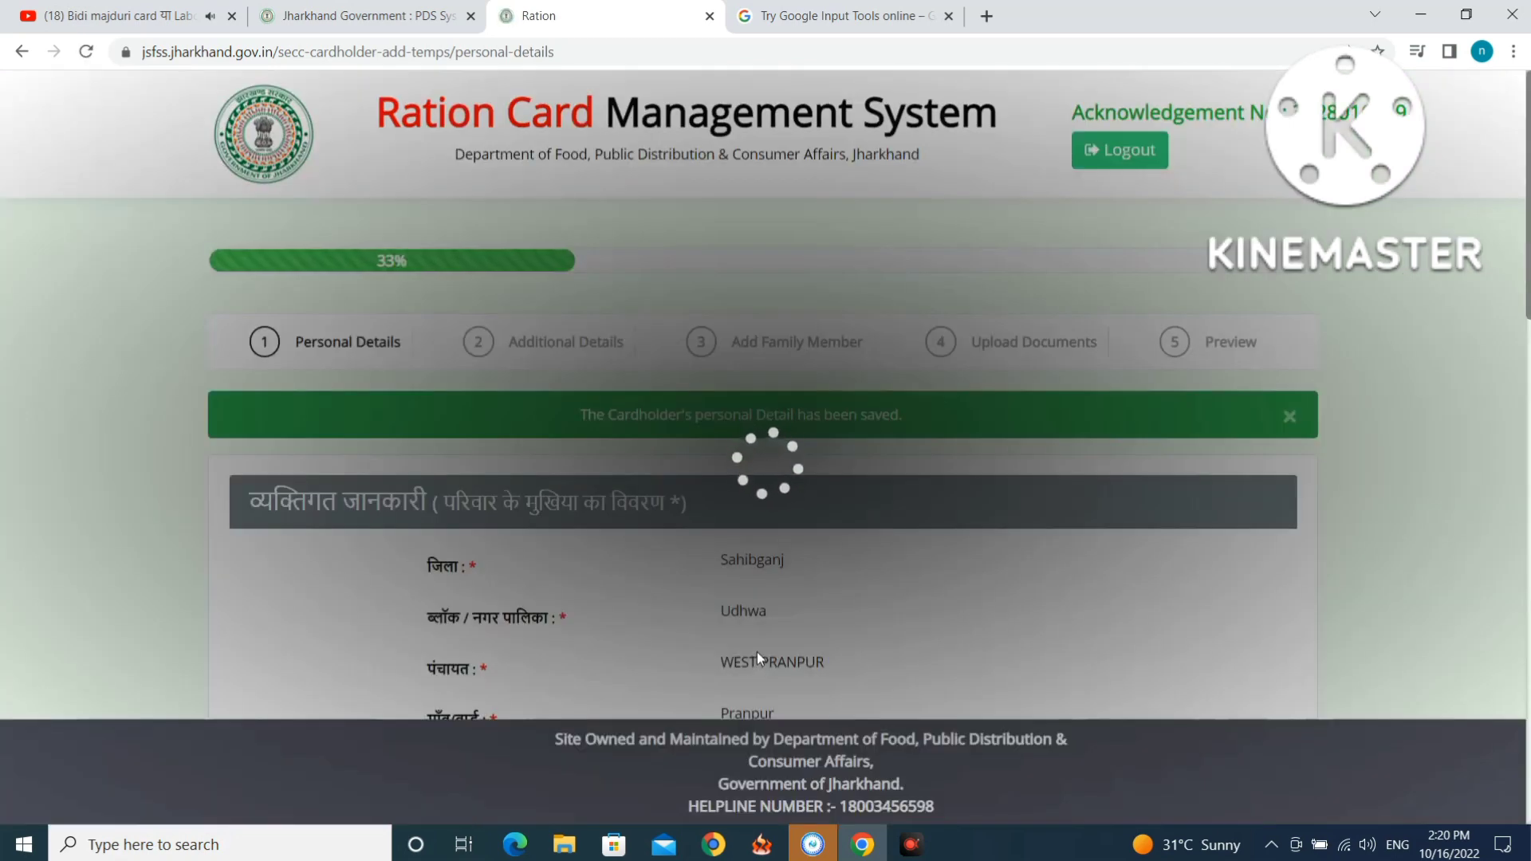
Submit the saved personal details to continue to the Additional Details step.
scroll(749, 490, "down", 3)
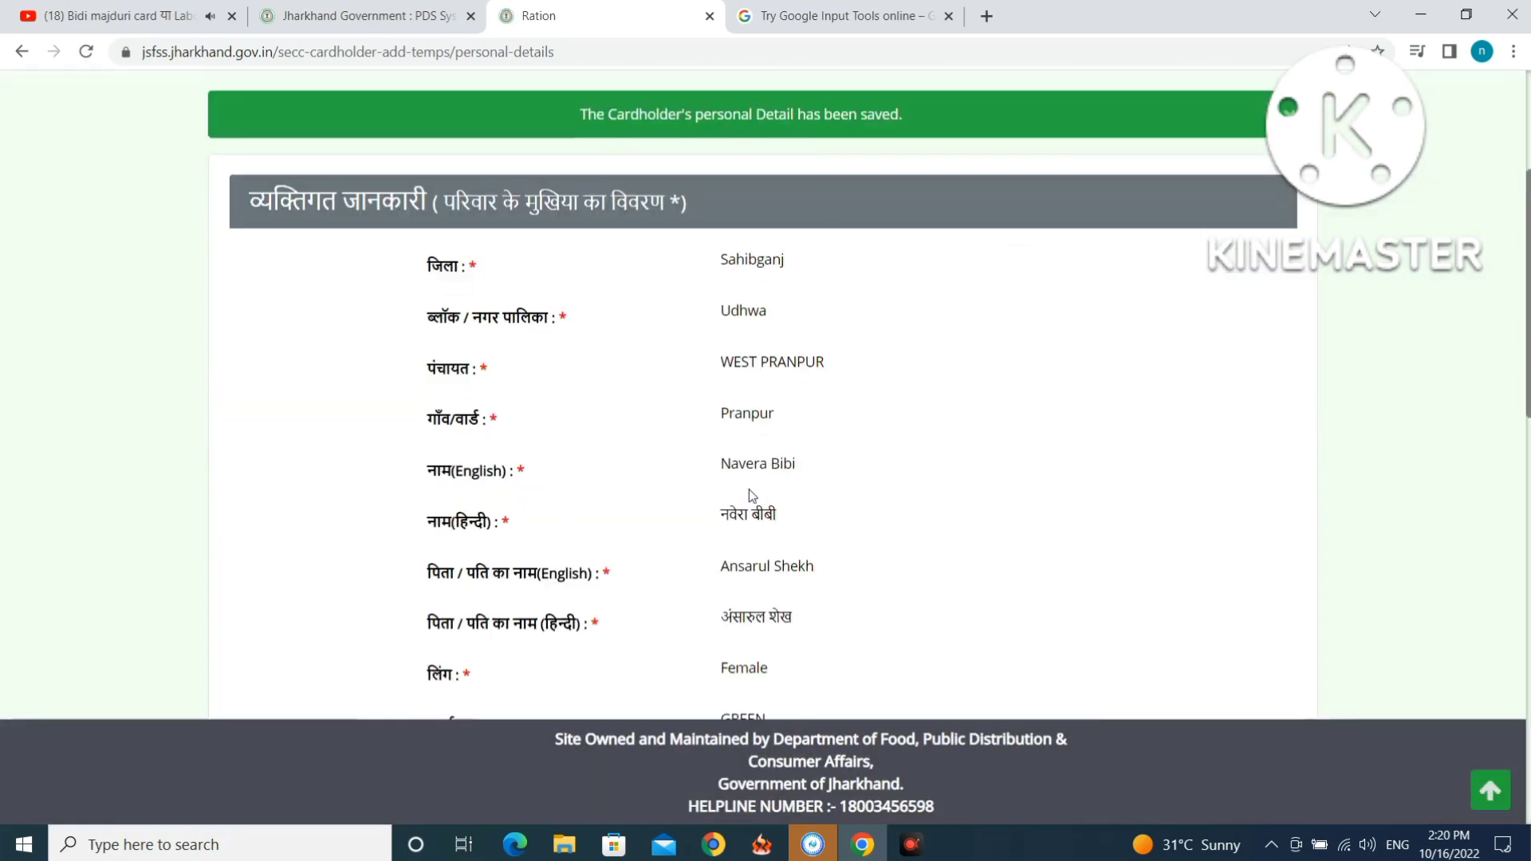
scroll(749, 490, "down", 7)
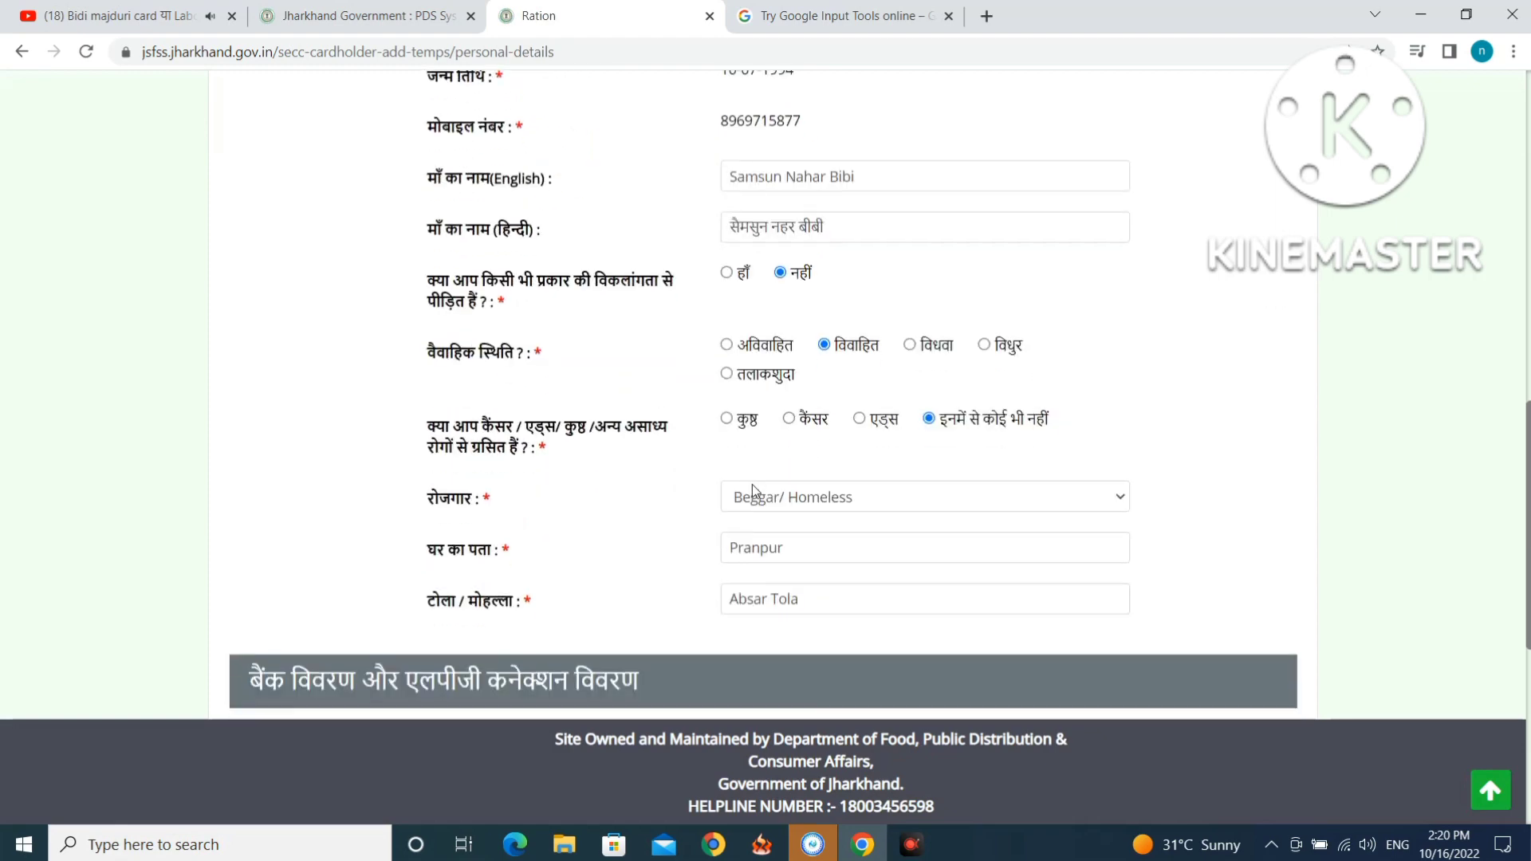
scroll(753, 484, "down", 4)
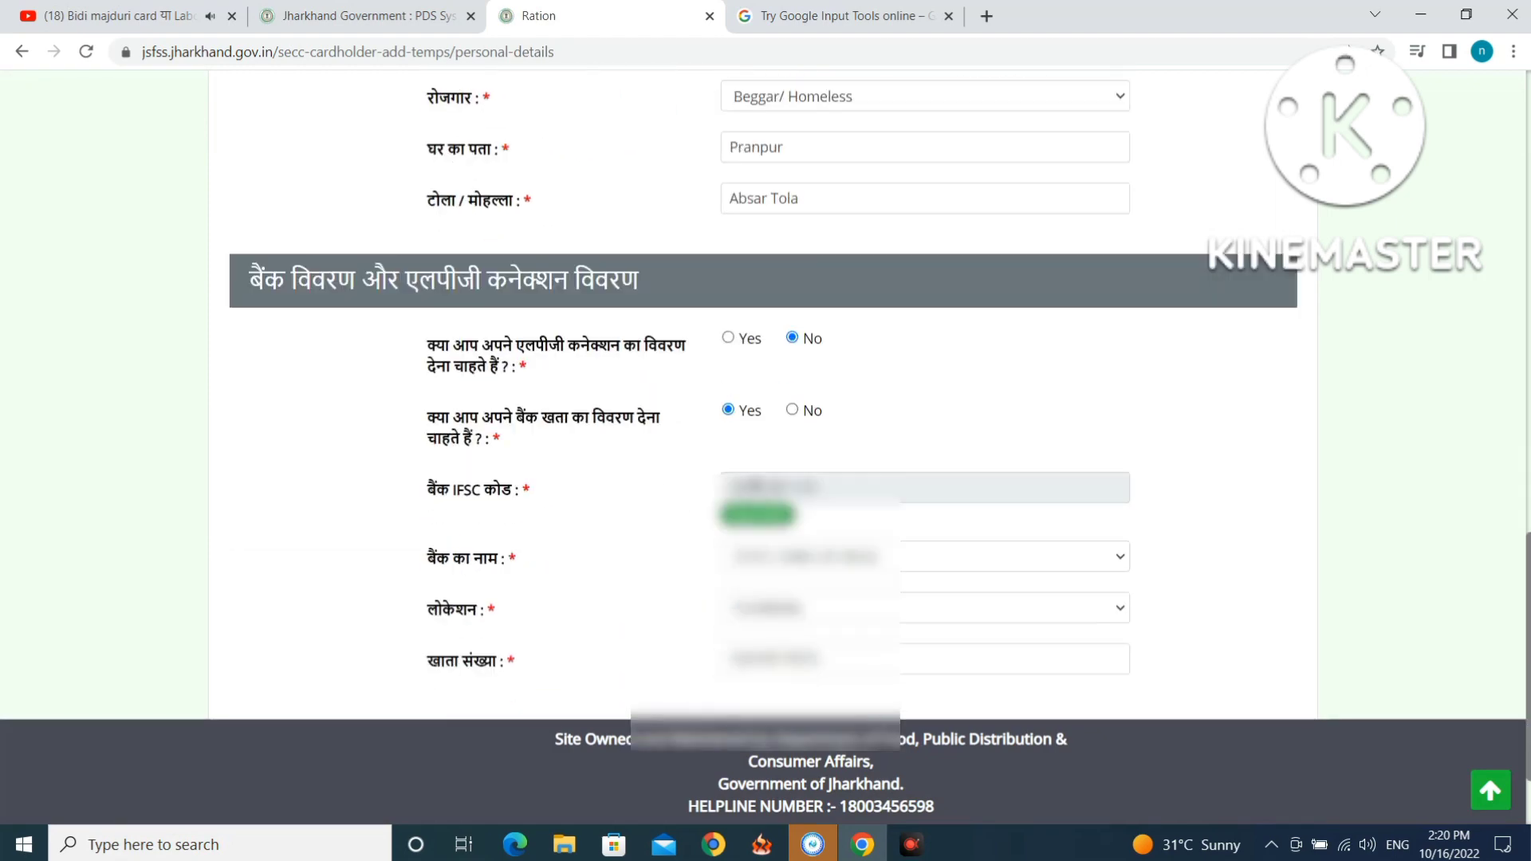
scroll(765, 479, "down", 1)
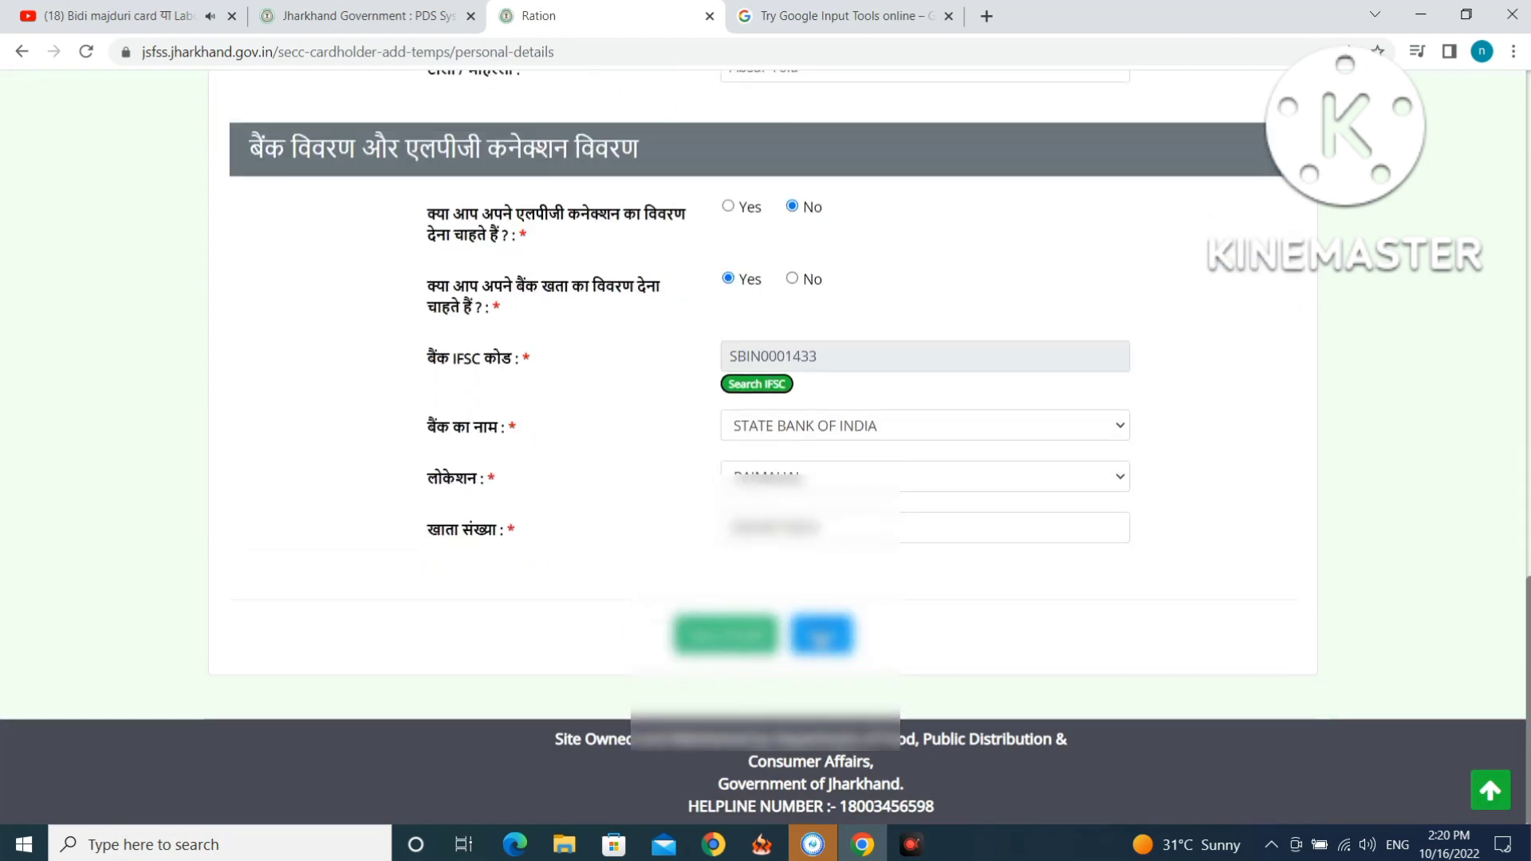
left_click(822, 636)
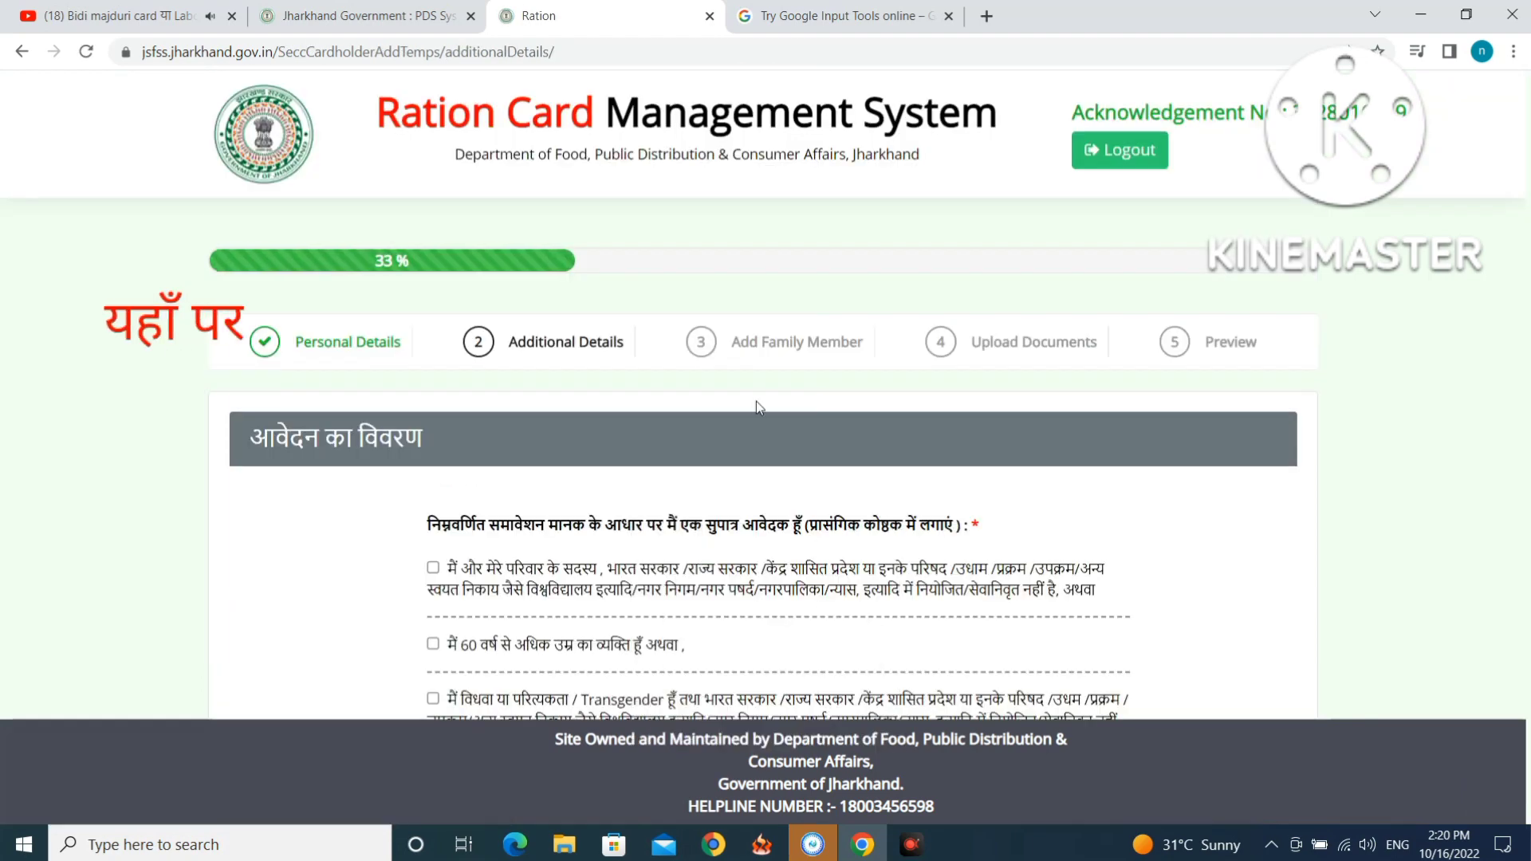
Tick the eligibility criteria, including the beggar / homeless criterion.
scroll(540, 516, "down", 5)
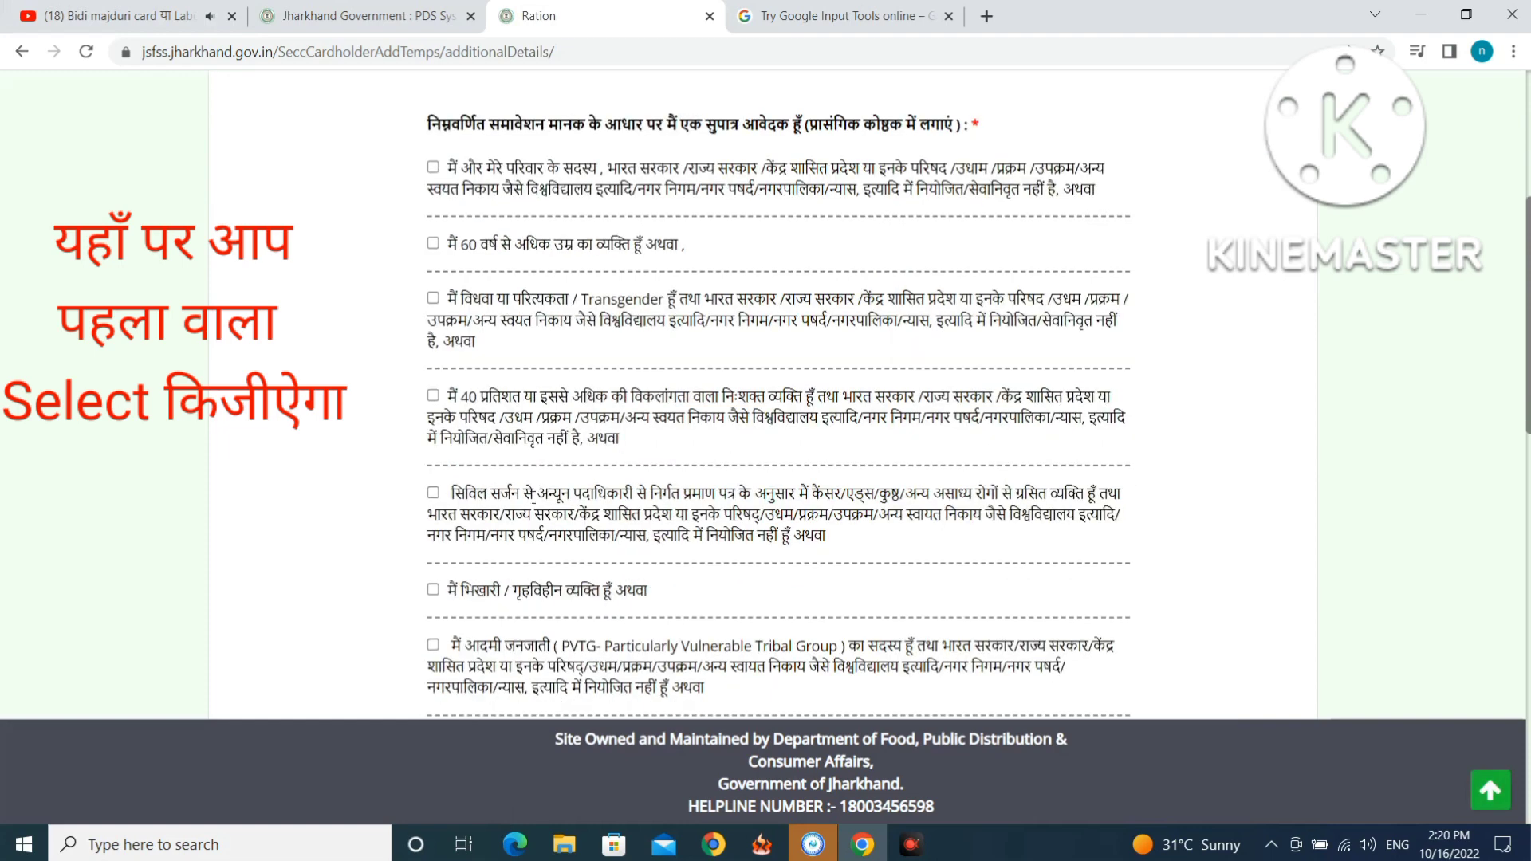
left_click(433, 167)
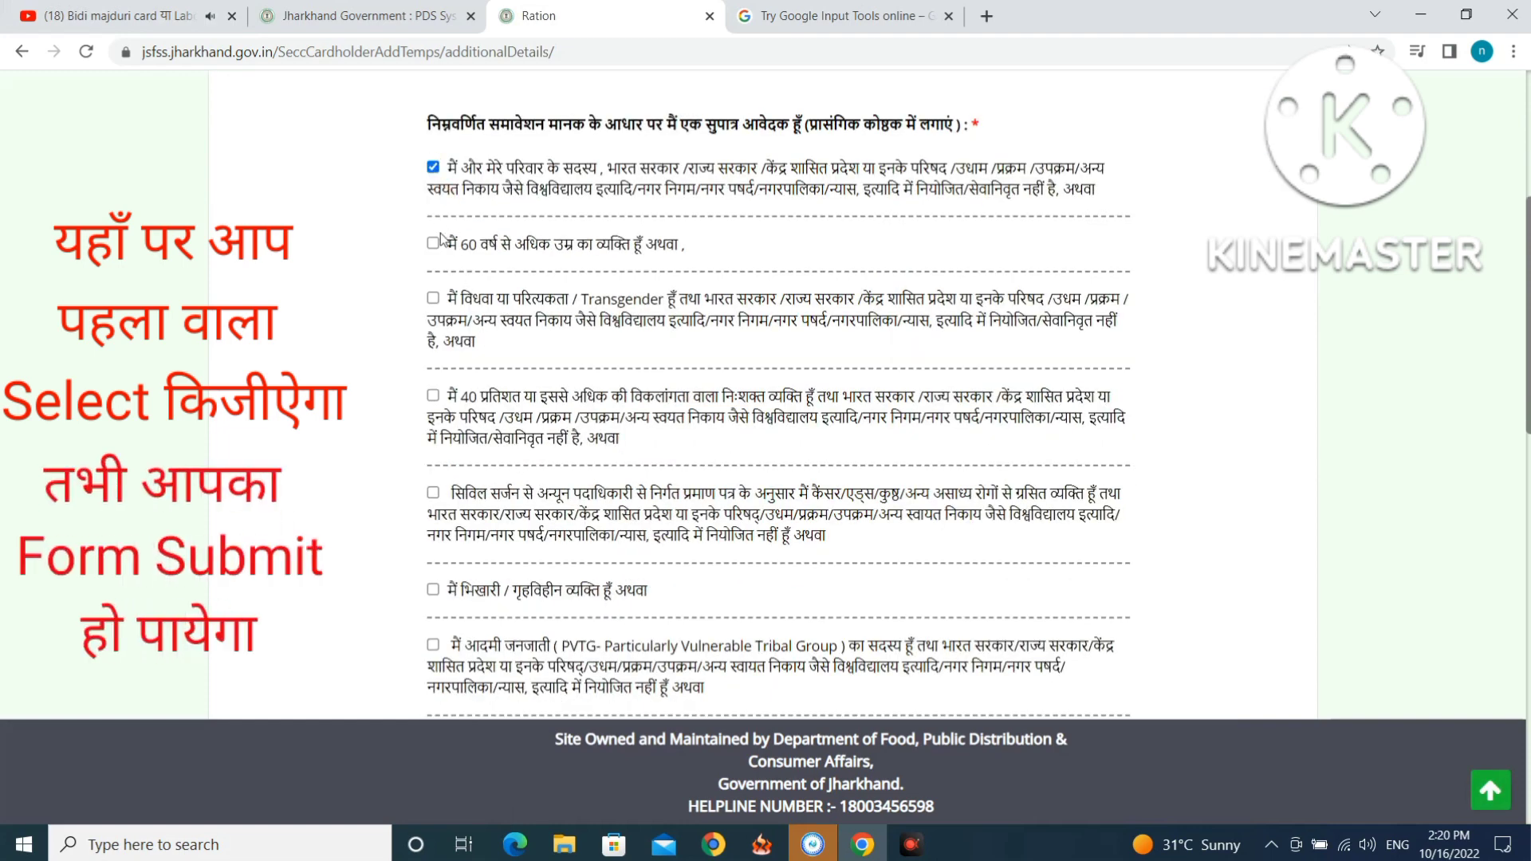
left_click(433, 299)
left_click(433, 590)
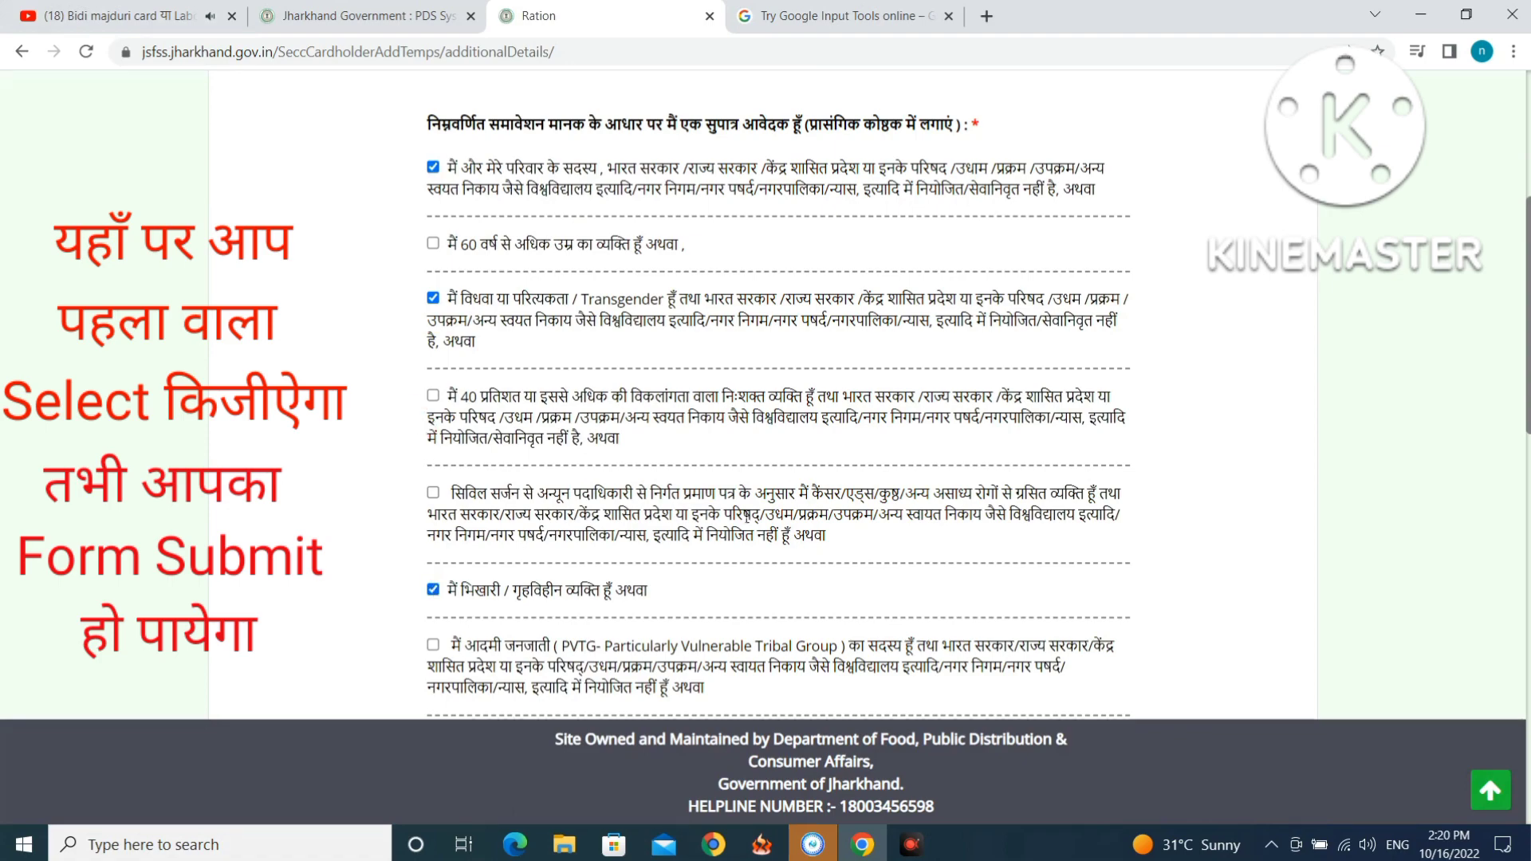
scroll(759, 500, "down", 15)
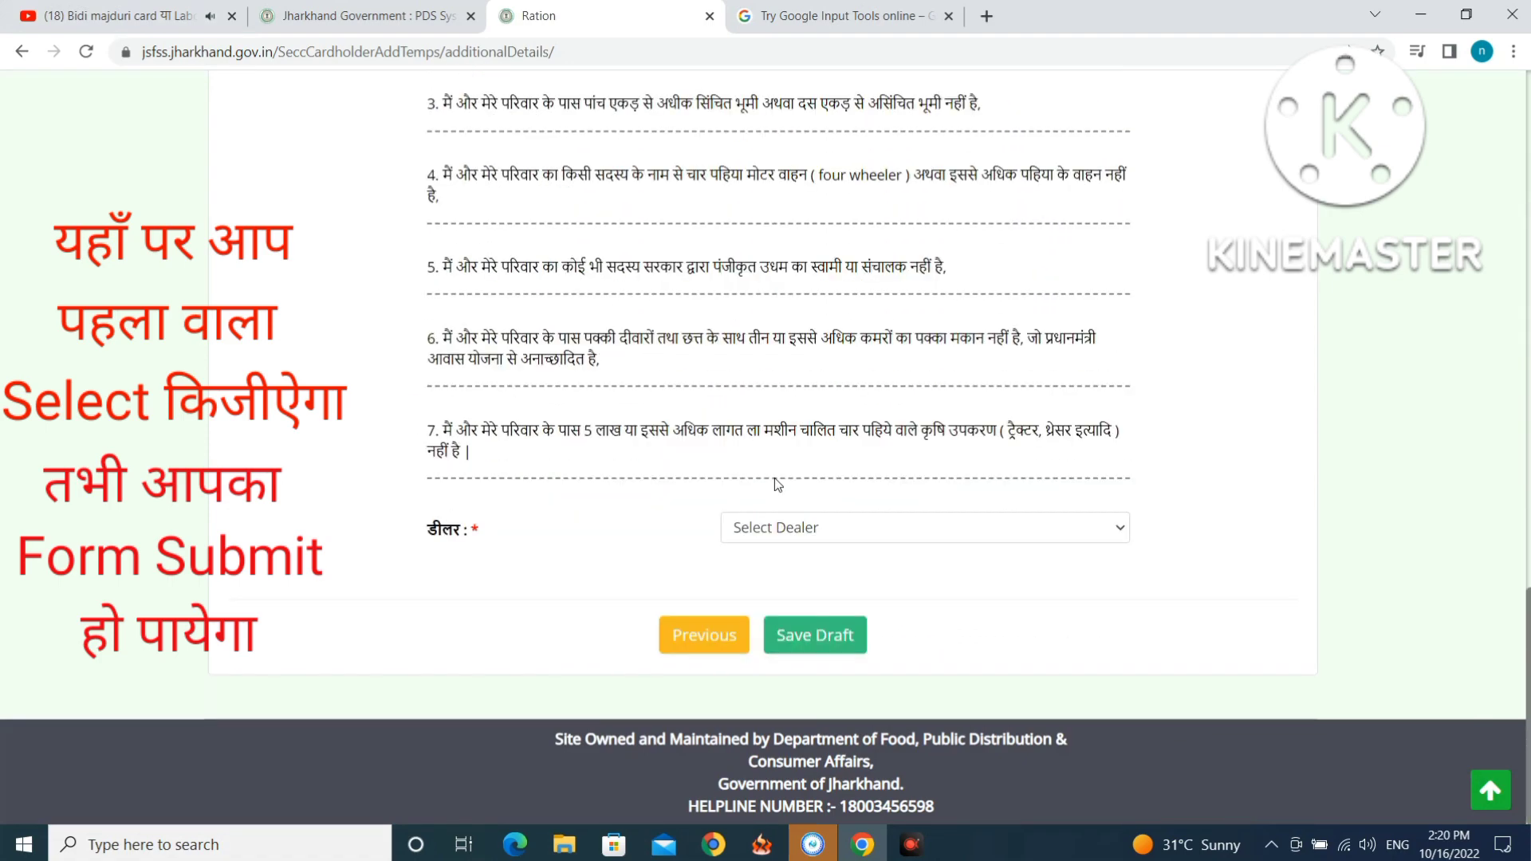
Choose SABNAM SWAYAM SAHAYATA SAMUH as dealer and save the additional details draft.
left_click(803, 528)
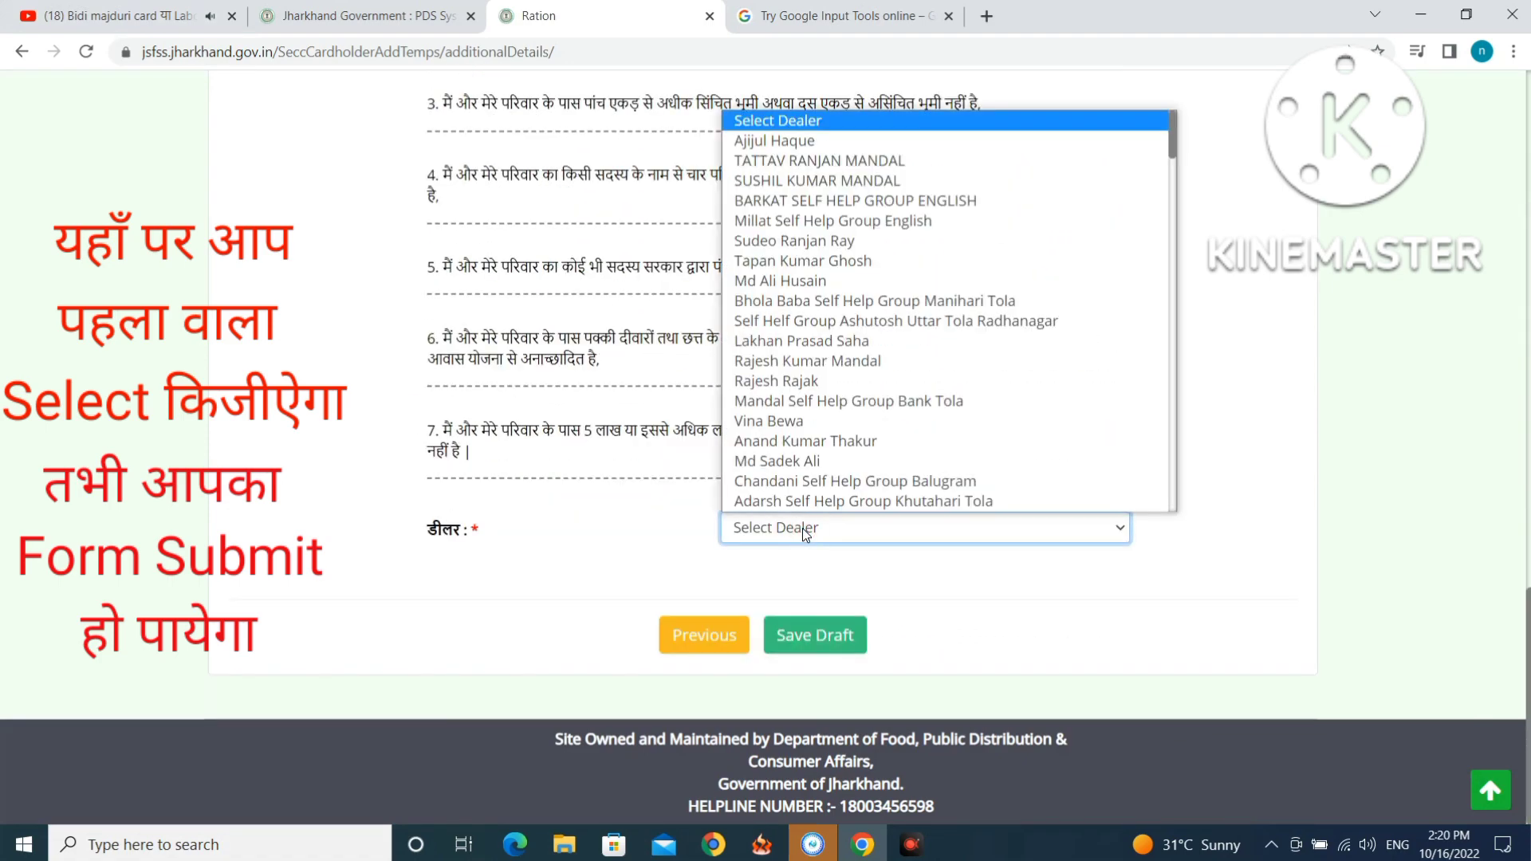
key("s")
key("s")
key("s")
key("s")
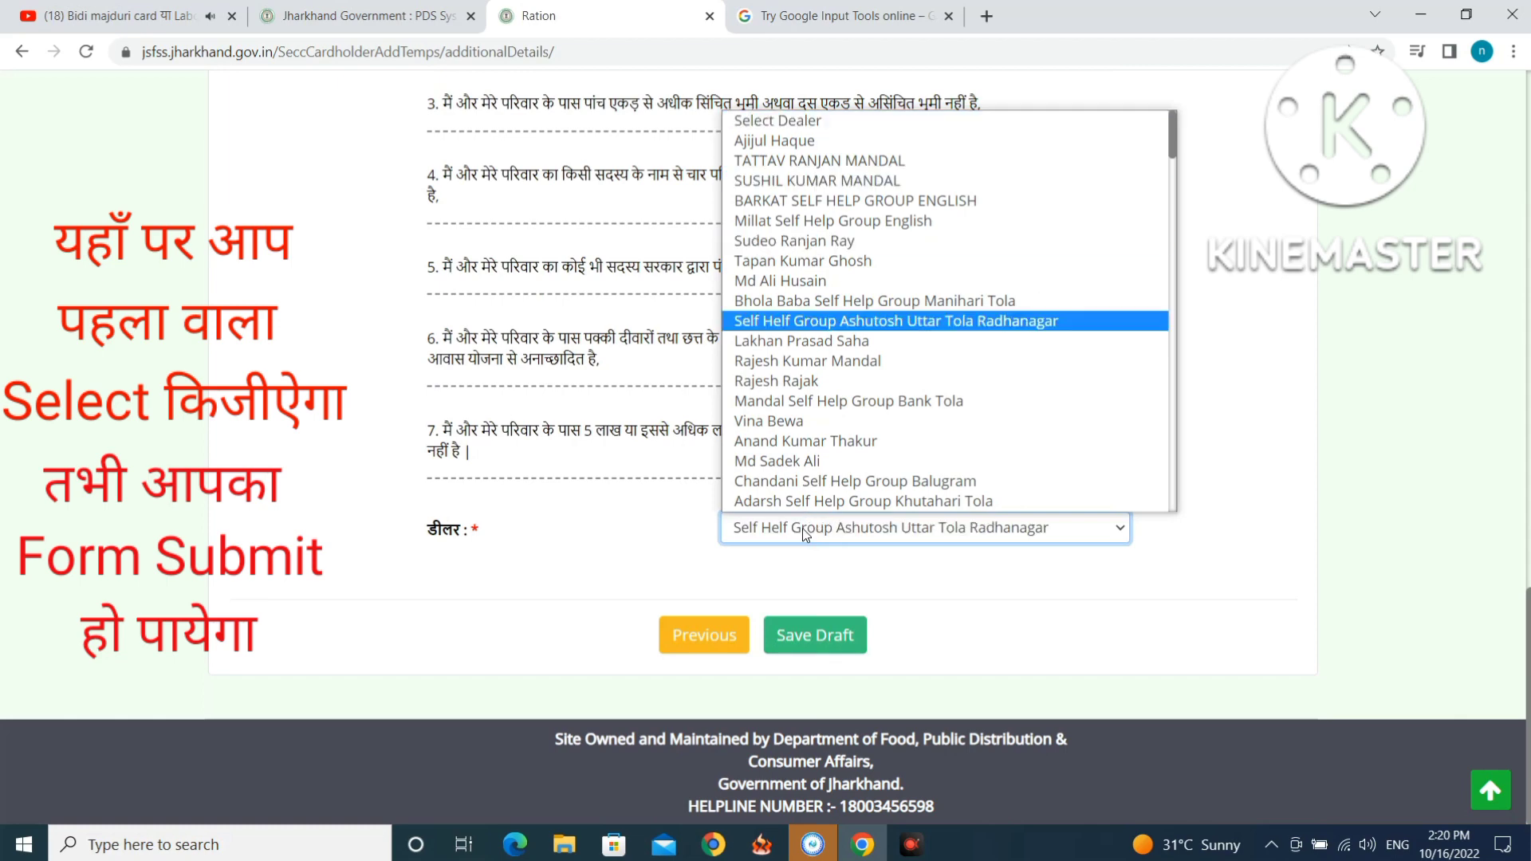
key("s")
key("s")
key("s")
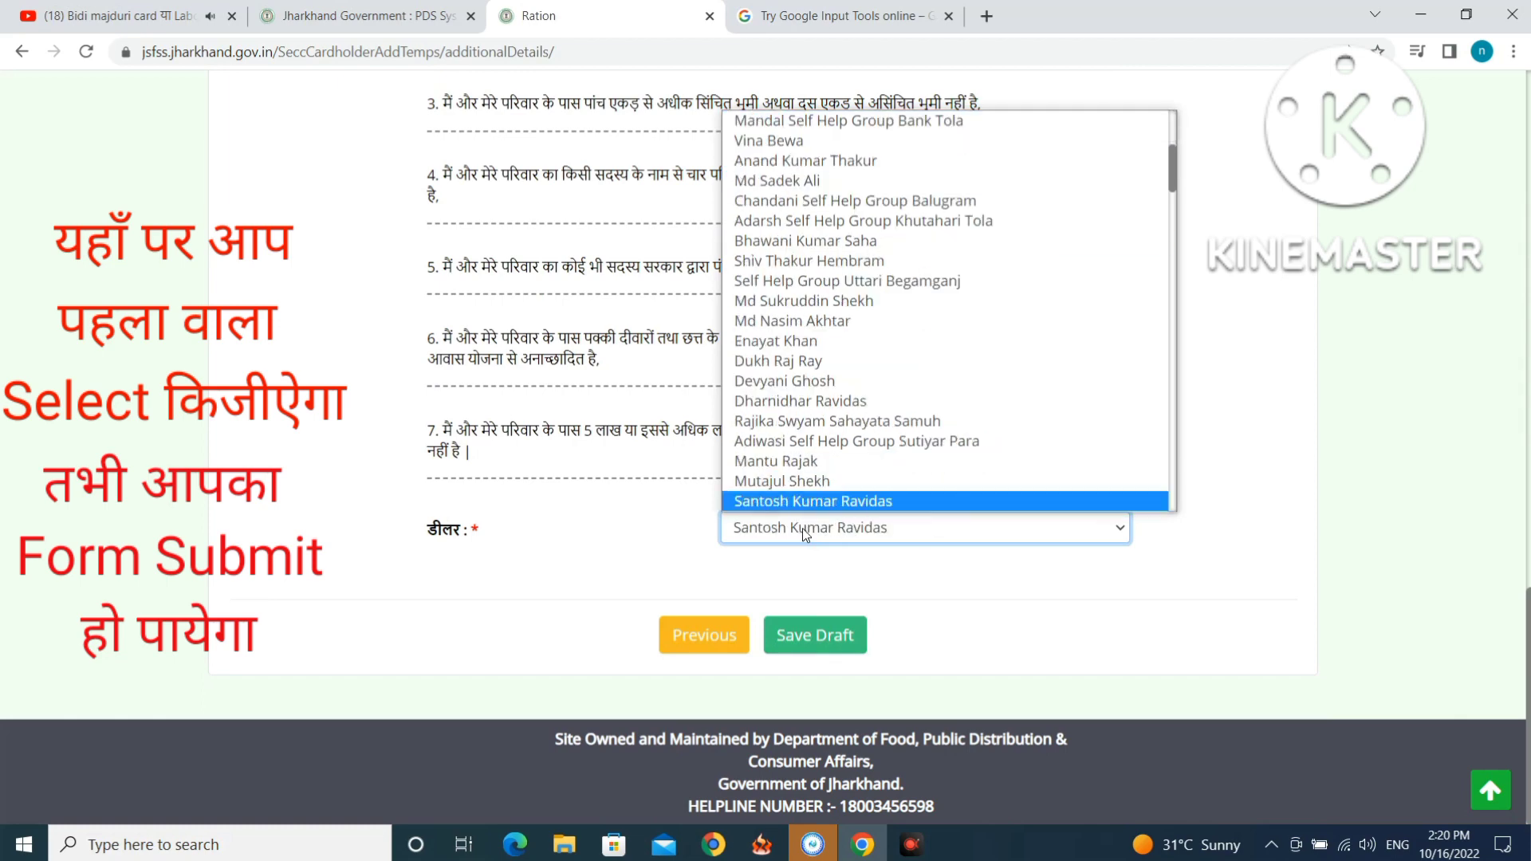
key("s")
key("s")
key("s")
key("s")
key("s")
key("s")
key("s")
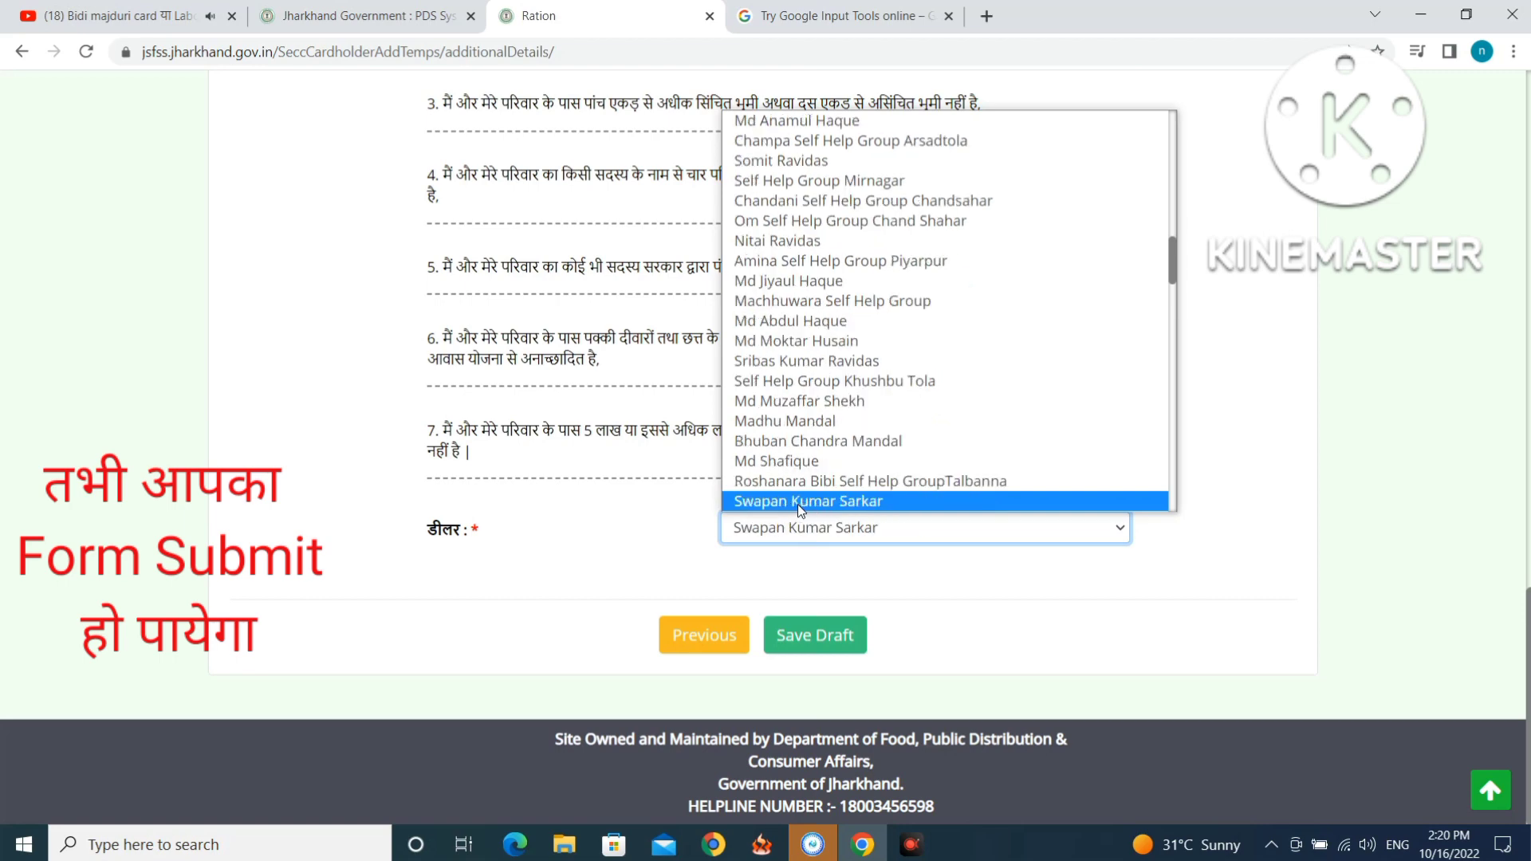
key("s")
key("s")
key("s")
key("s")
key("s")
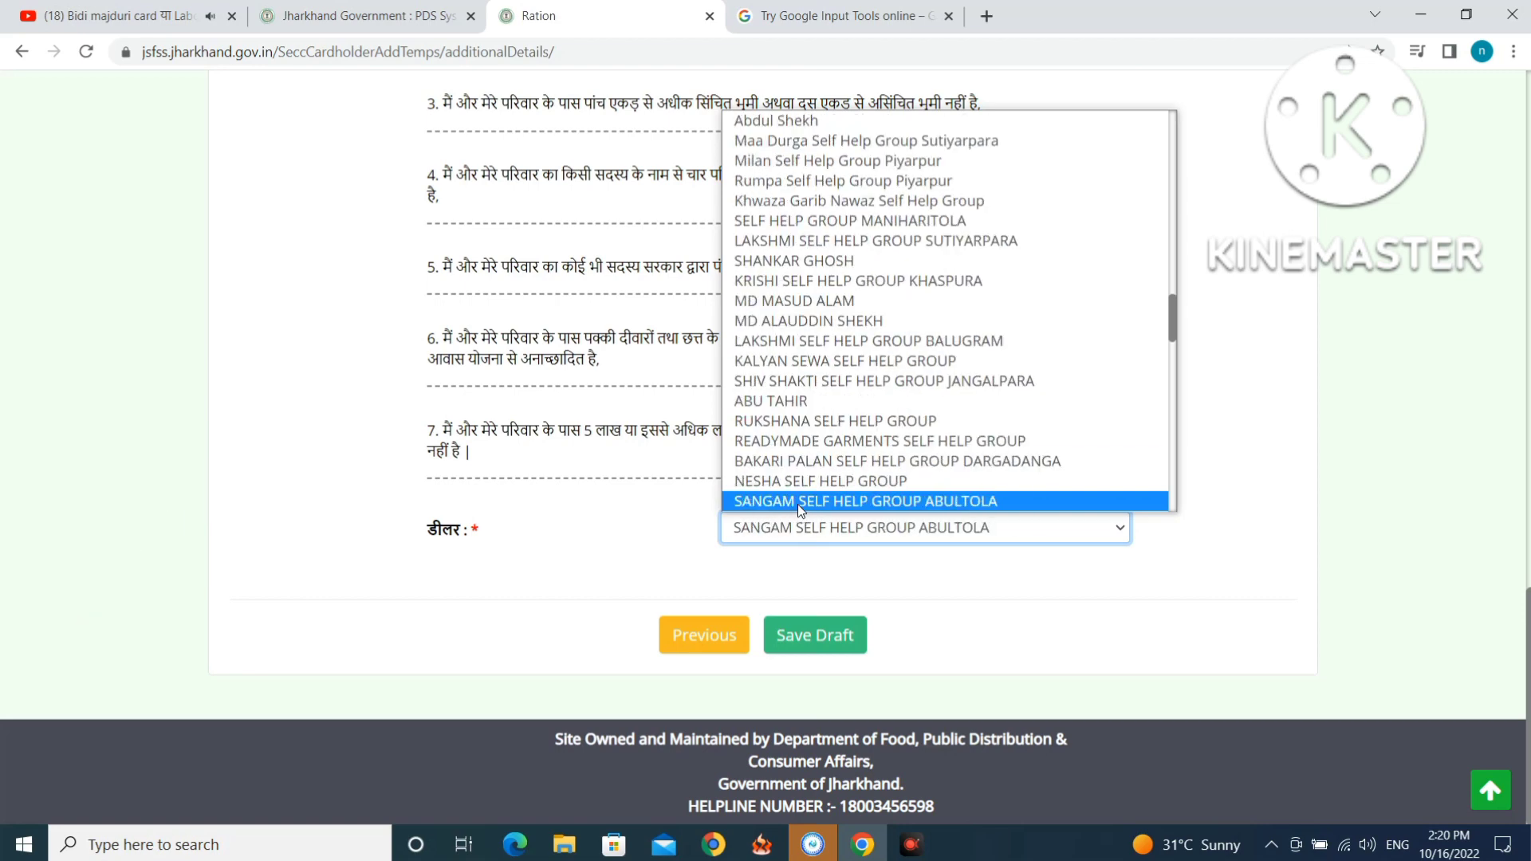
key("s")
key("s")
key("s")
key("s")
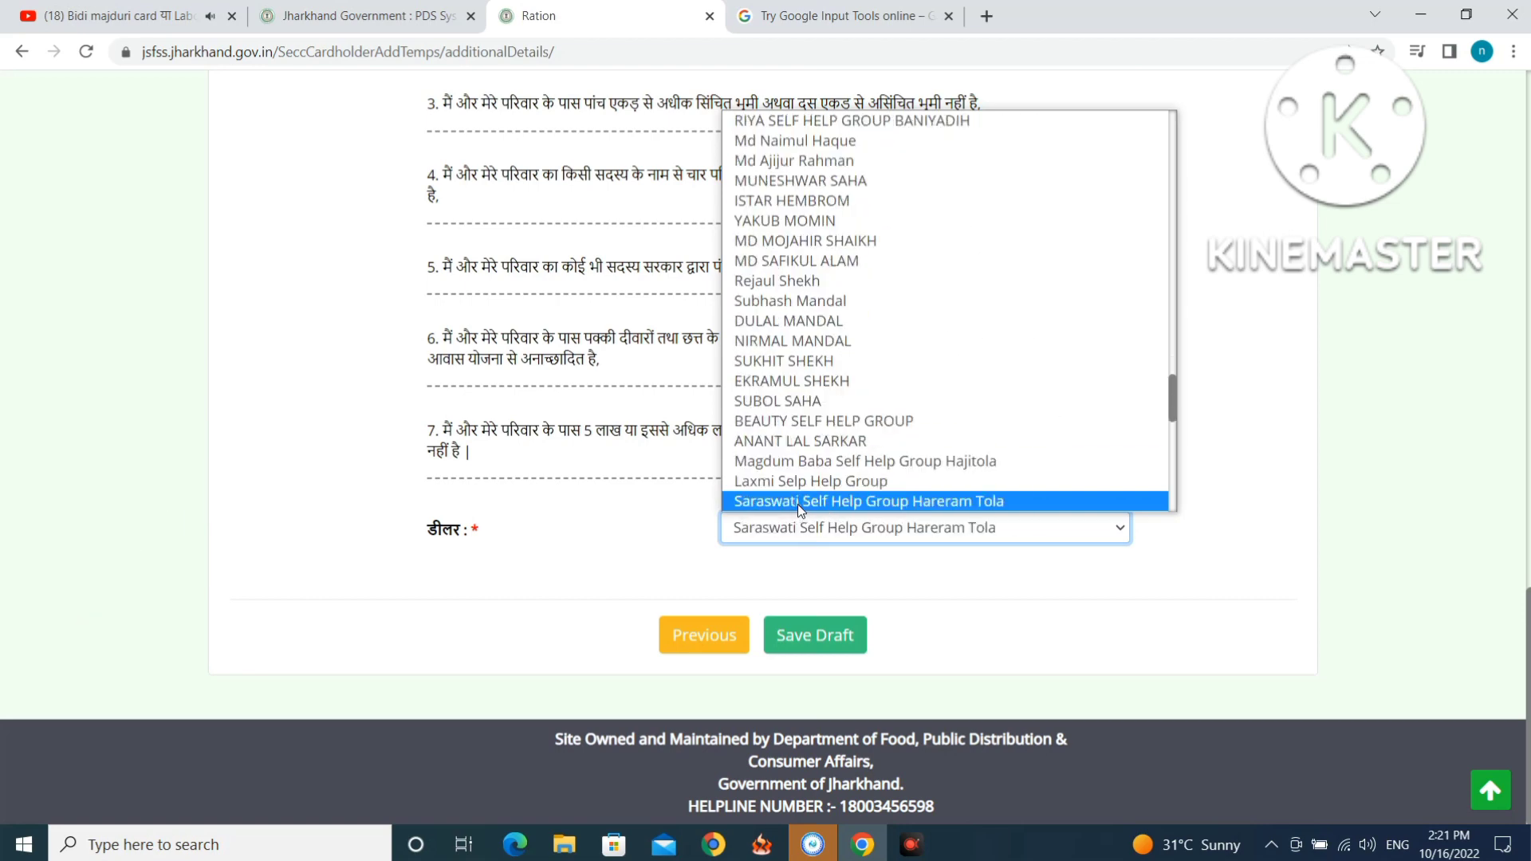
key("s")
key("s")
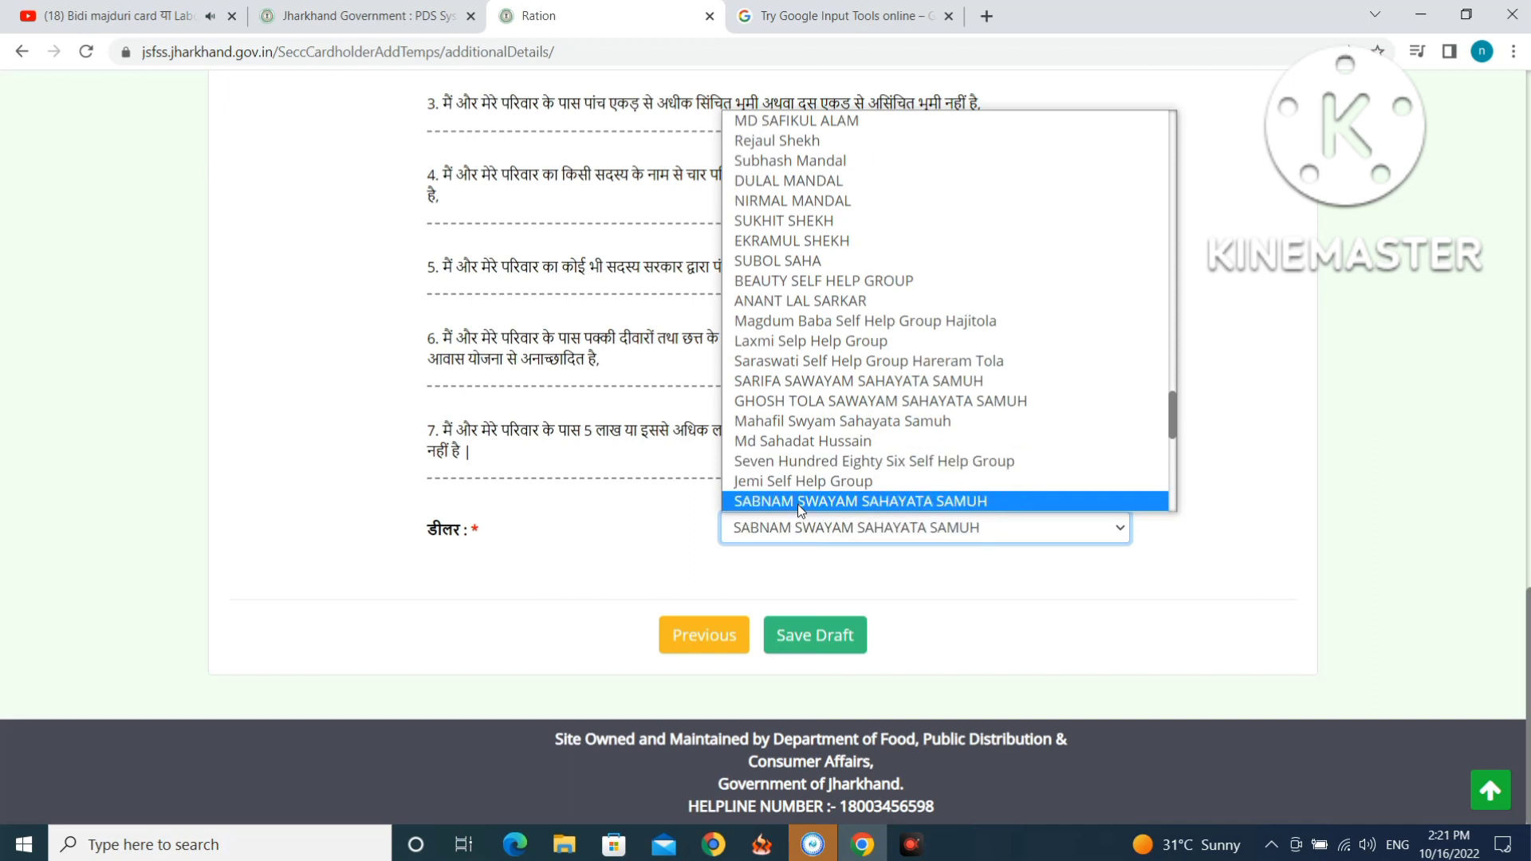
left_click(798, 503)
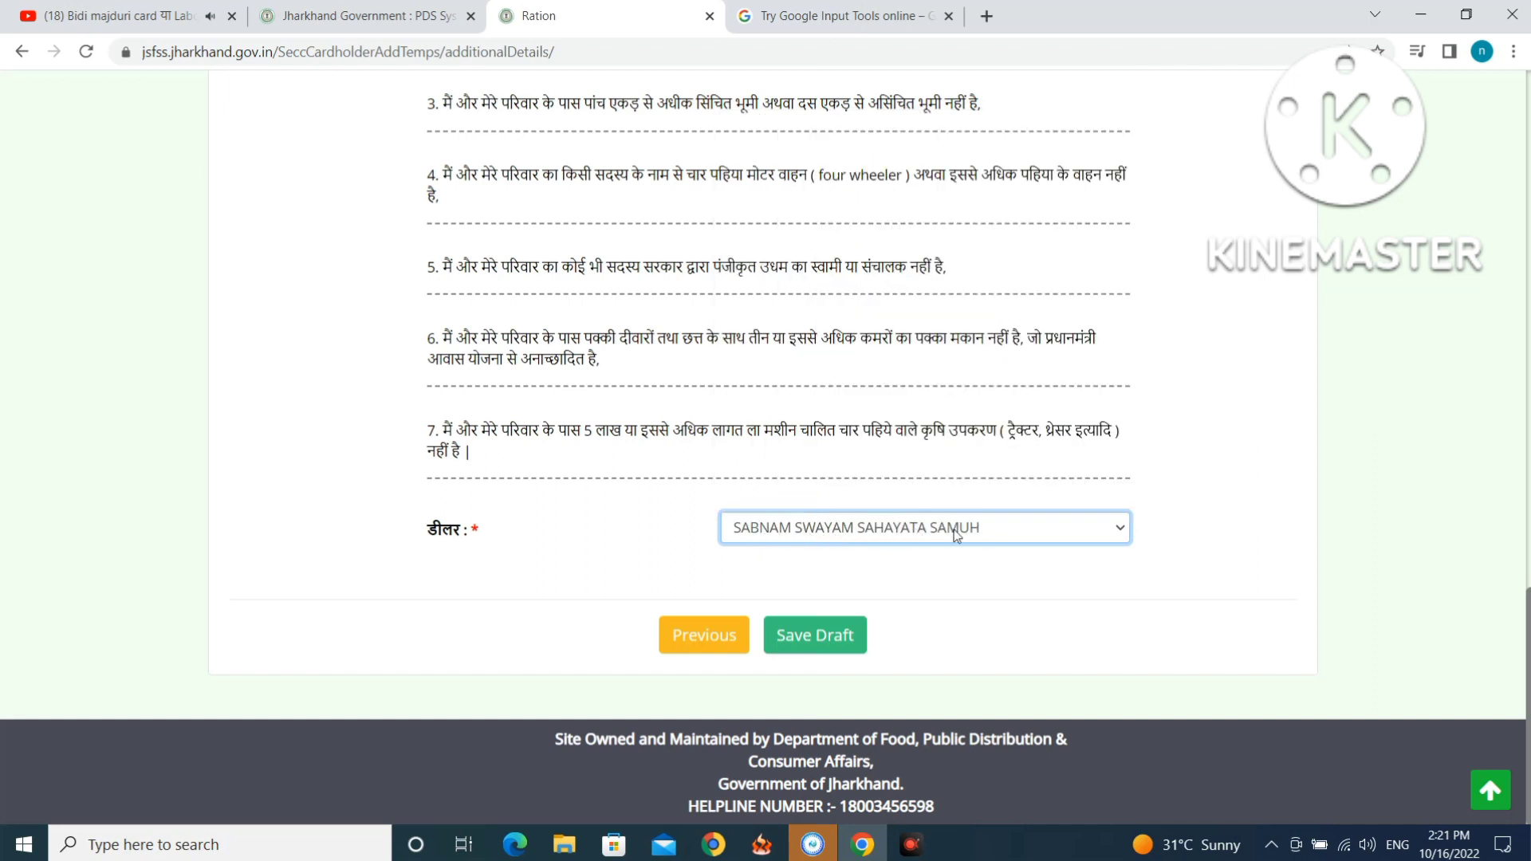
left_click(809, 638)
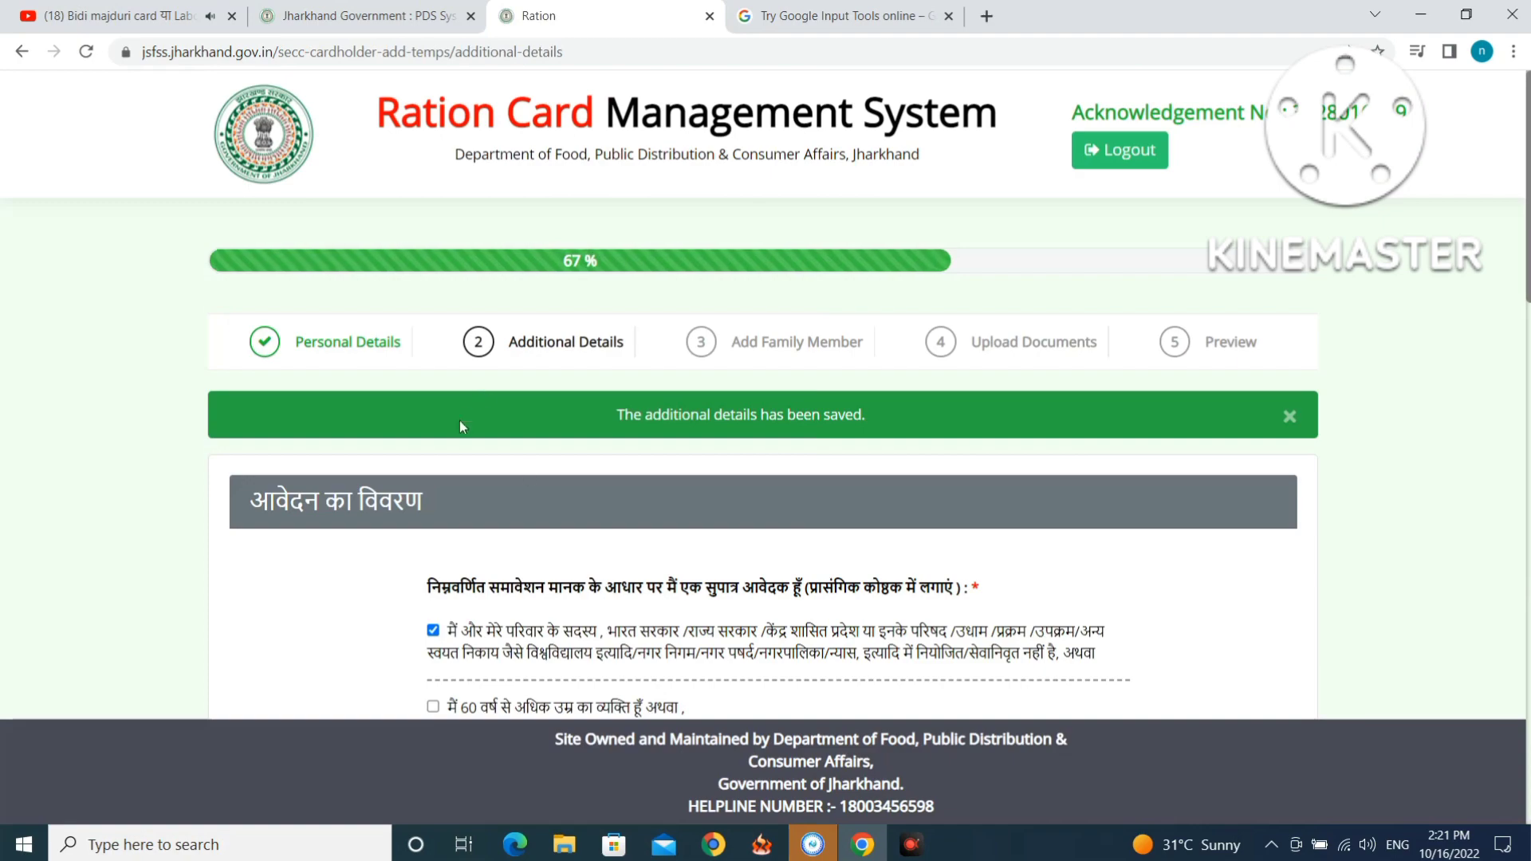
Continue on to the Add Family Member step.
scroll(752, 455, "down", 8)
scroll(753, 459, "down", 9)
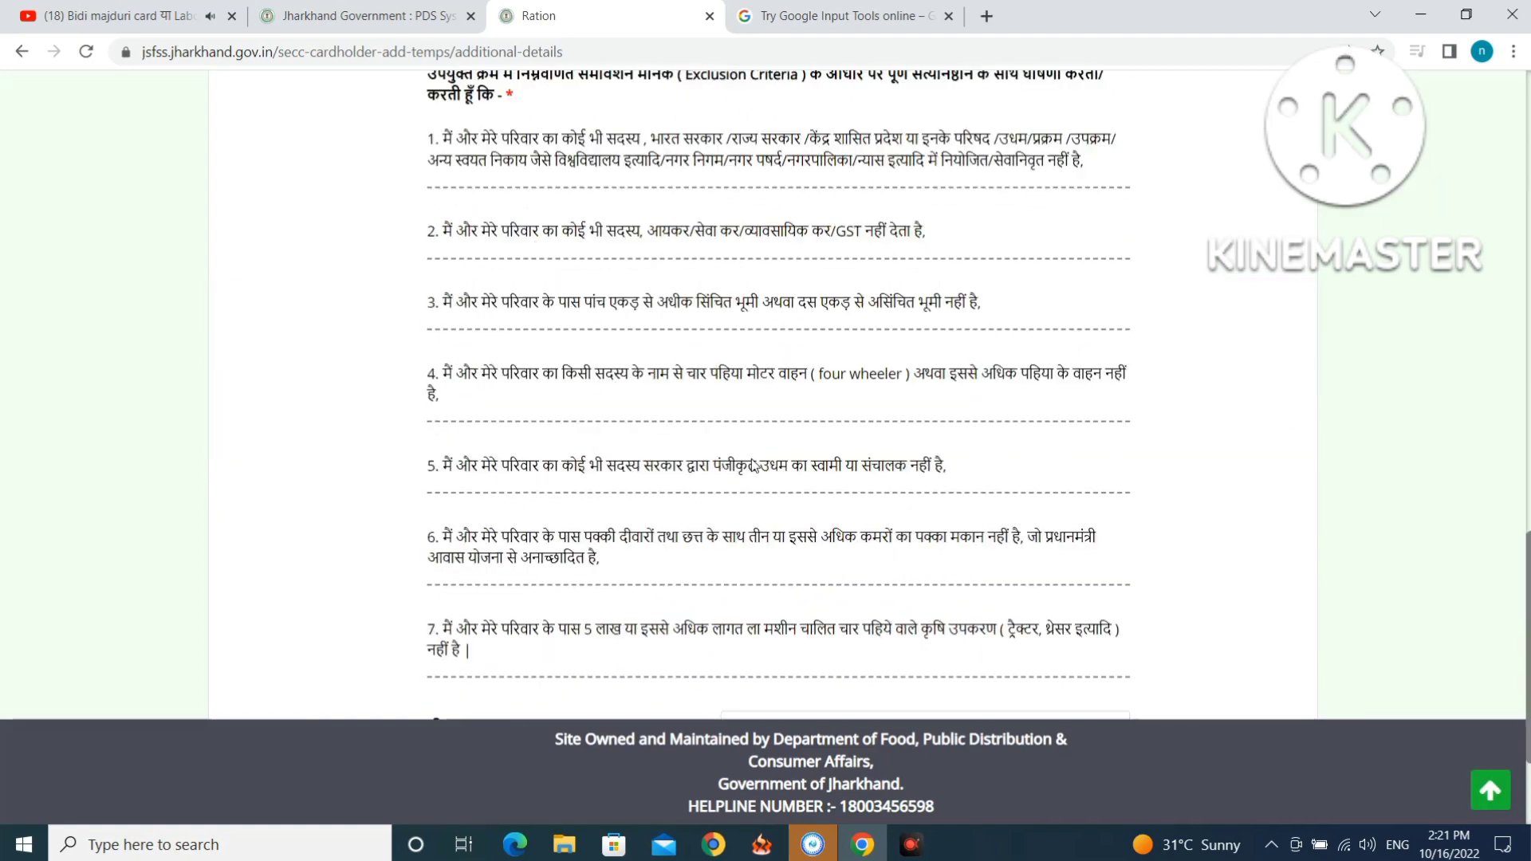
left_click(859, 638)
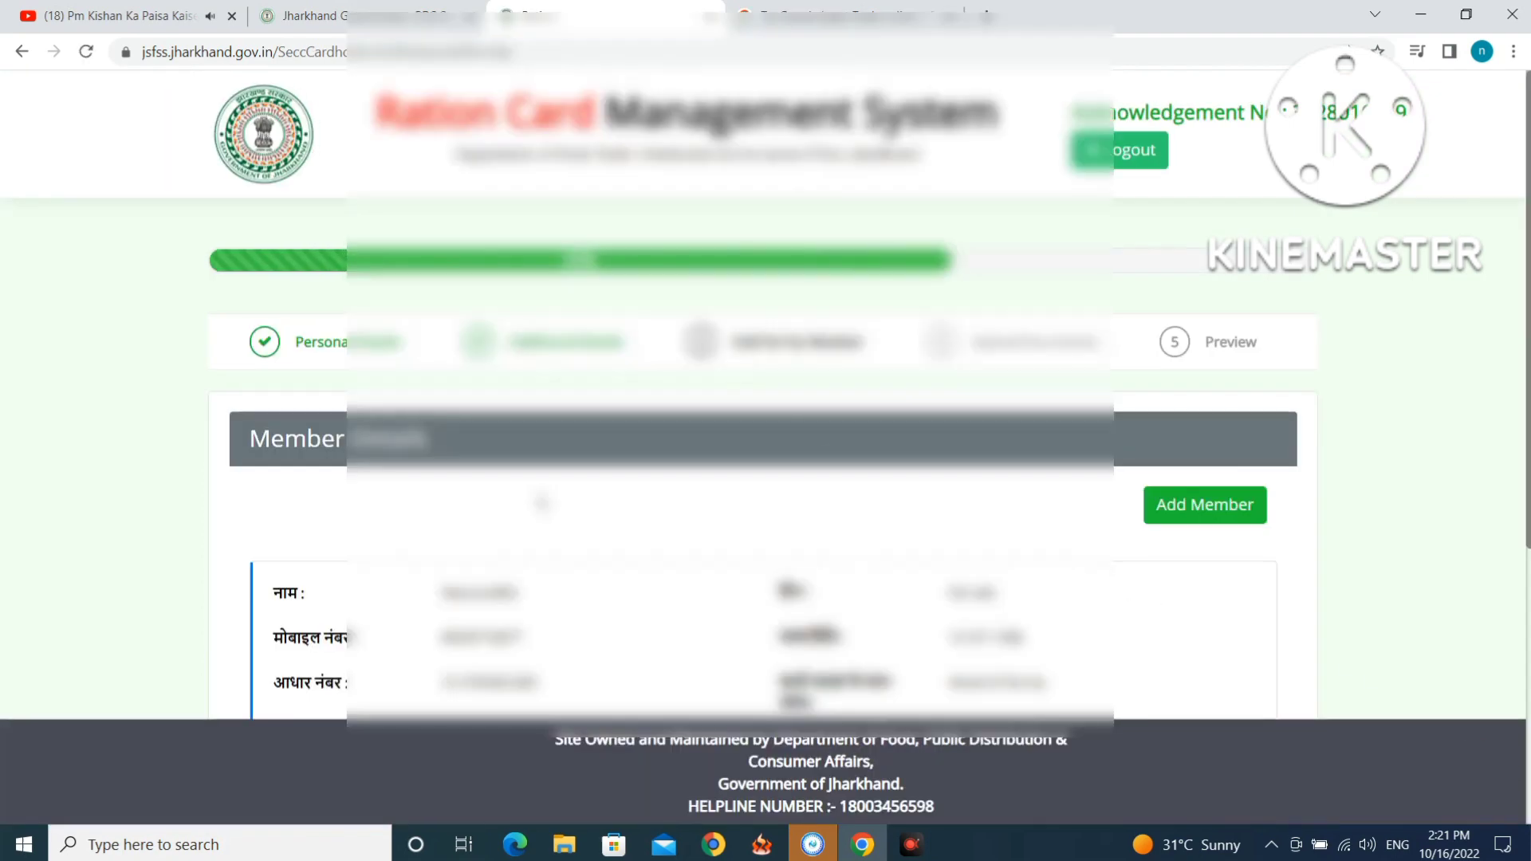
Open a blank Add Member form for a new family member.
scroll(644, 542, "down", 4)
scroll(645, 543, "down", 1)
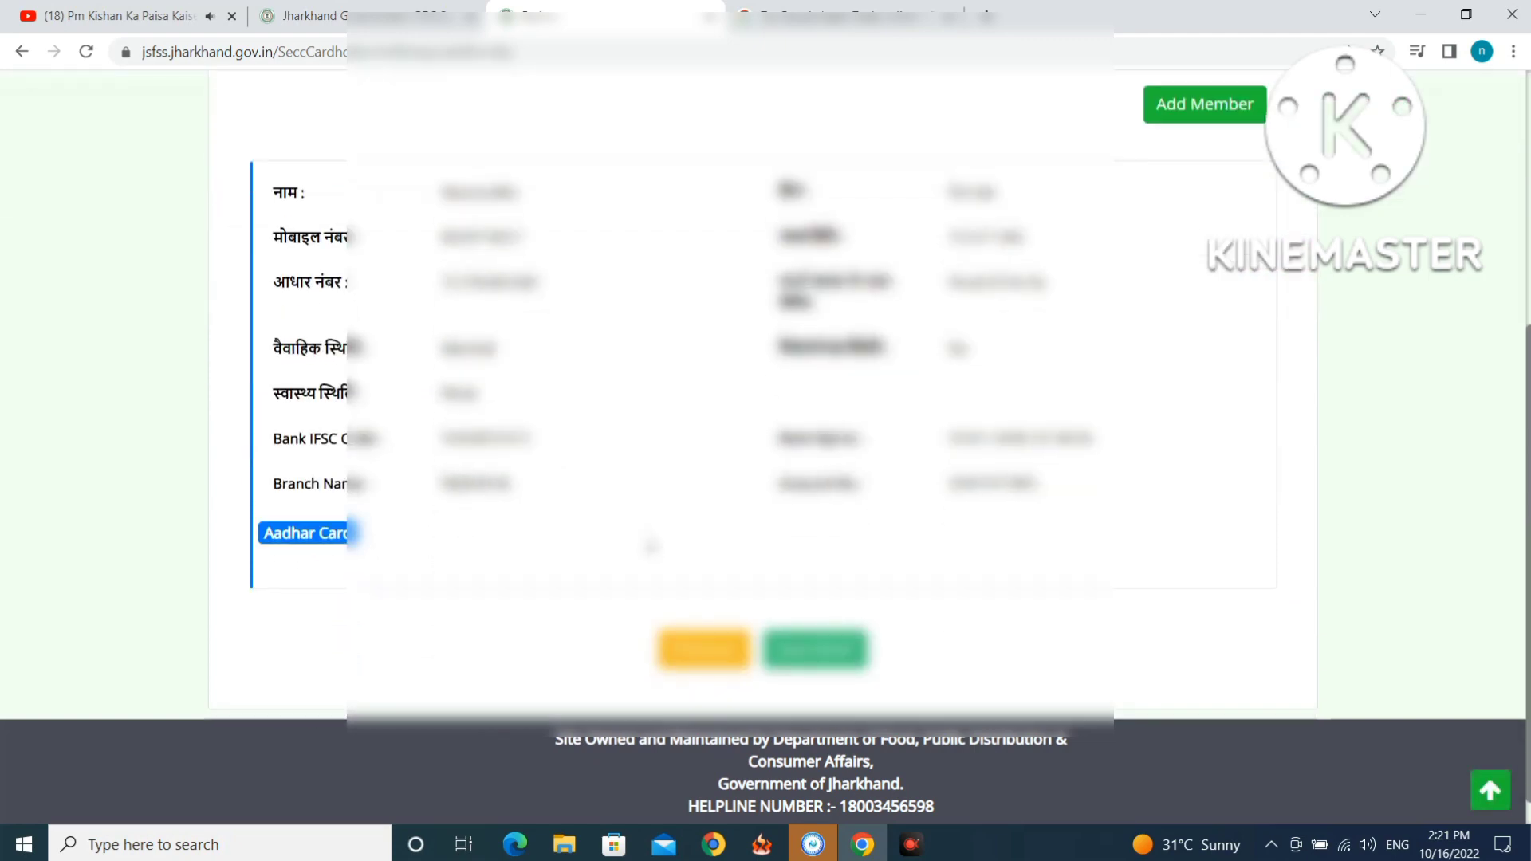
scroll(652, 544, "up", 5)
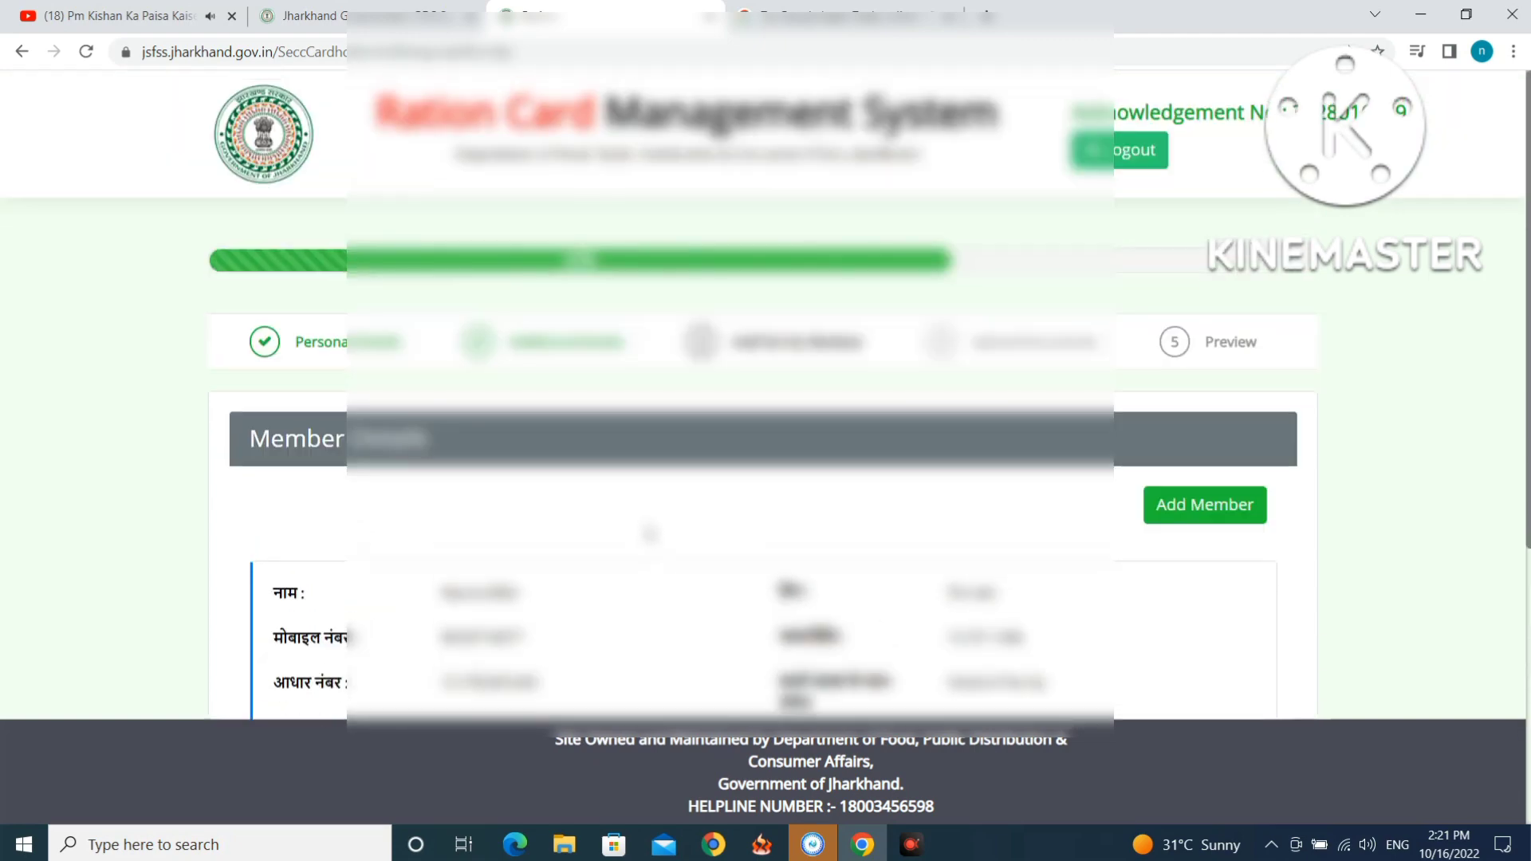
scroll(726, 526, "down", 2)
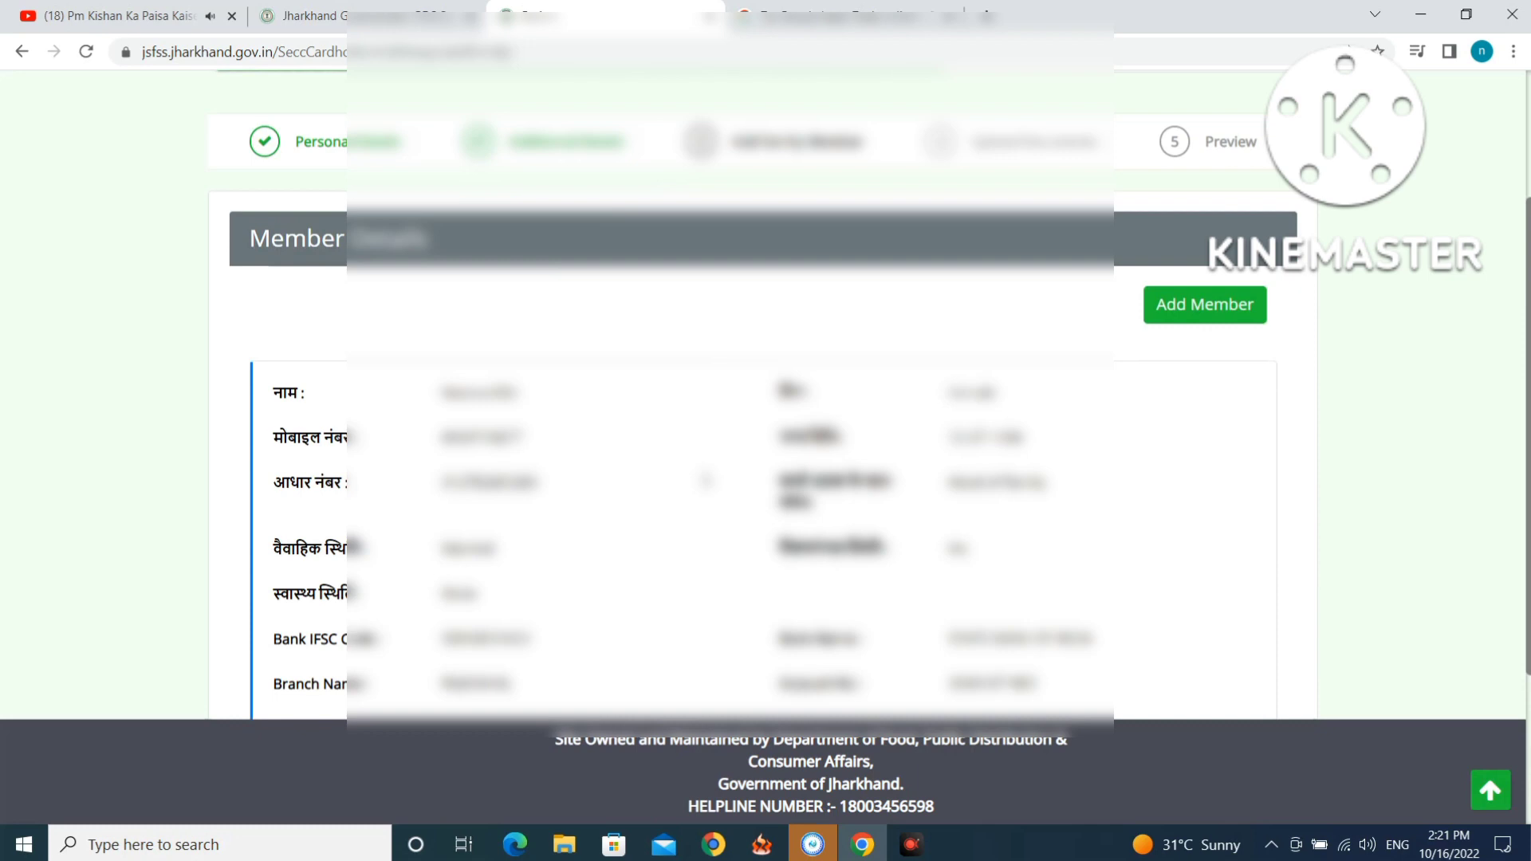
left_click(1204, 307)
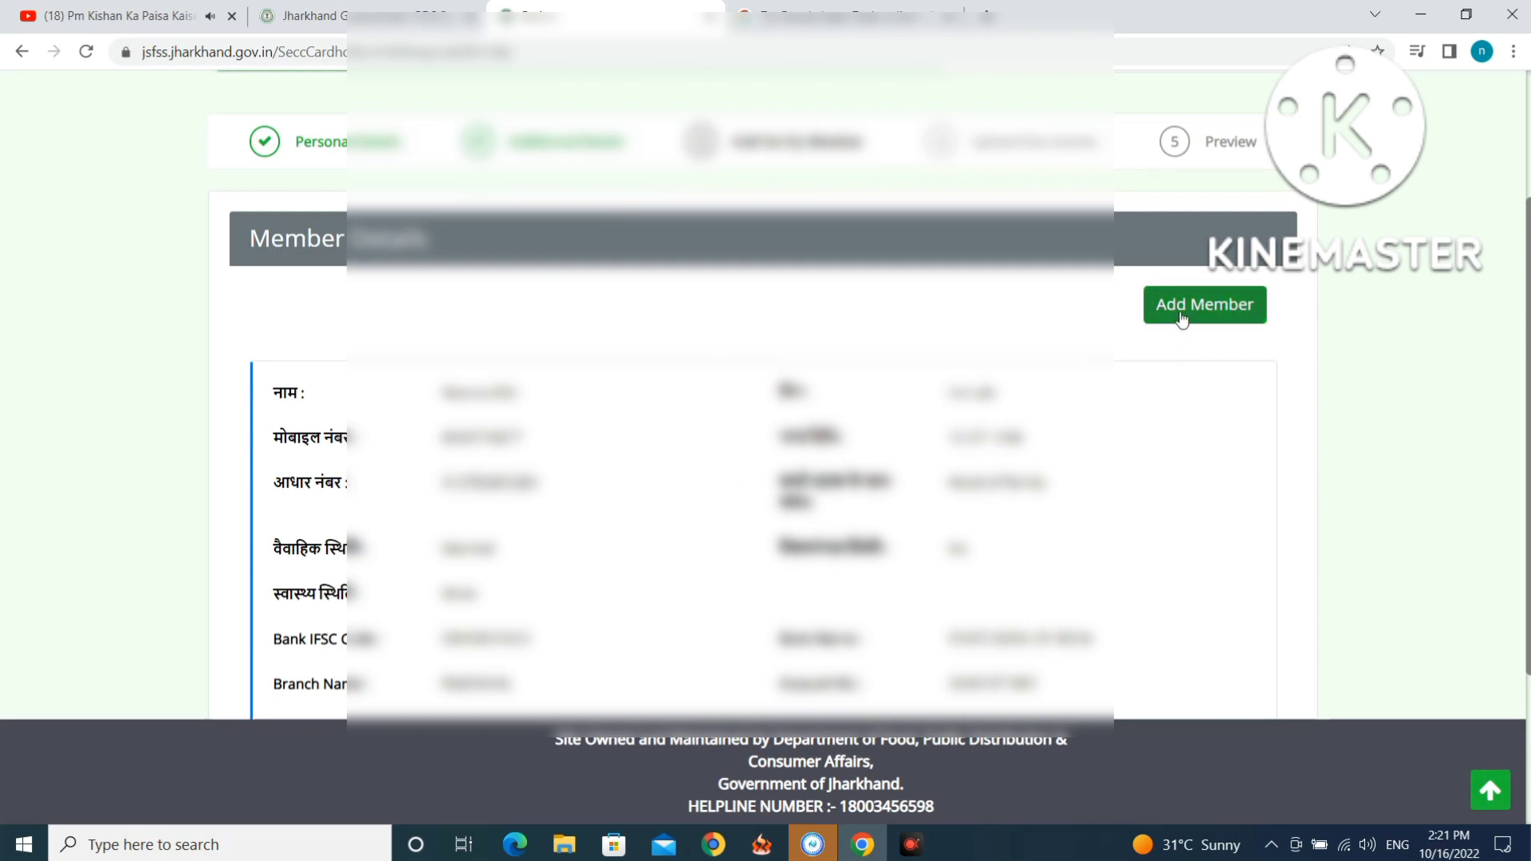
left_click(1176, 309)
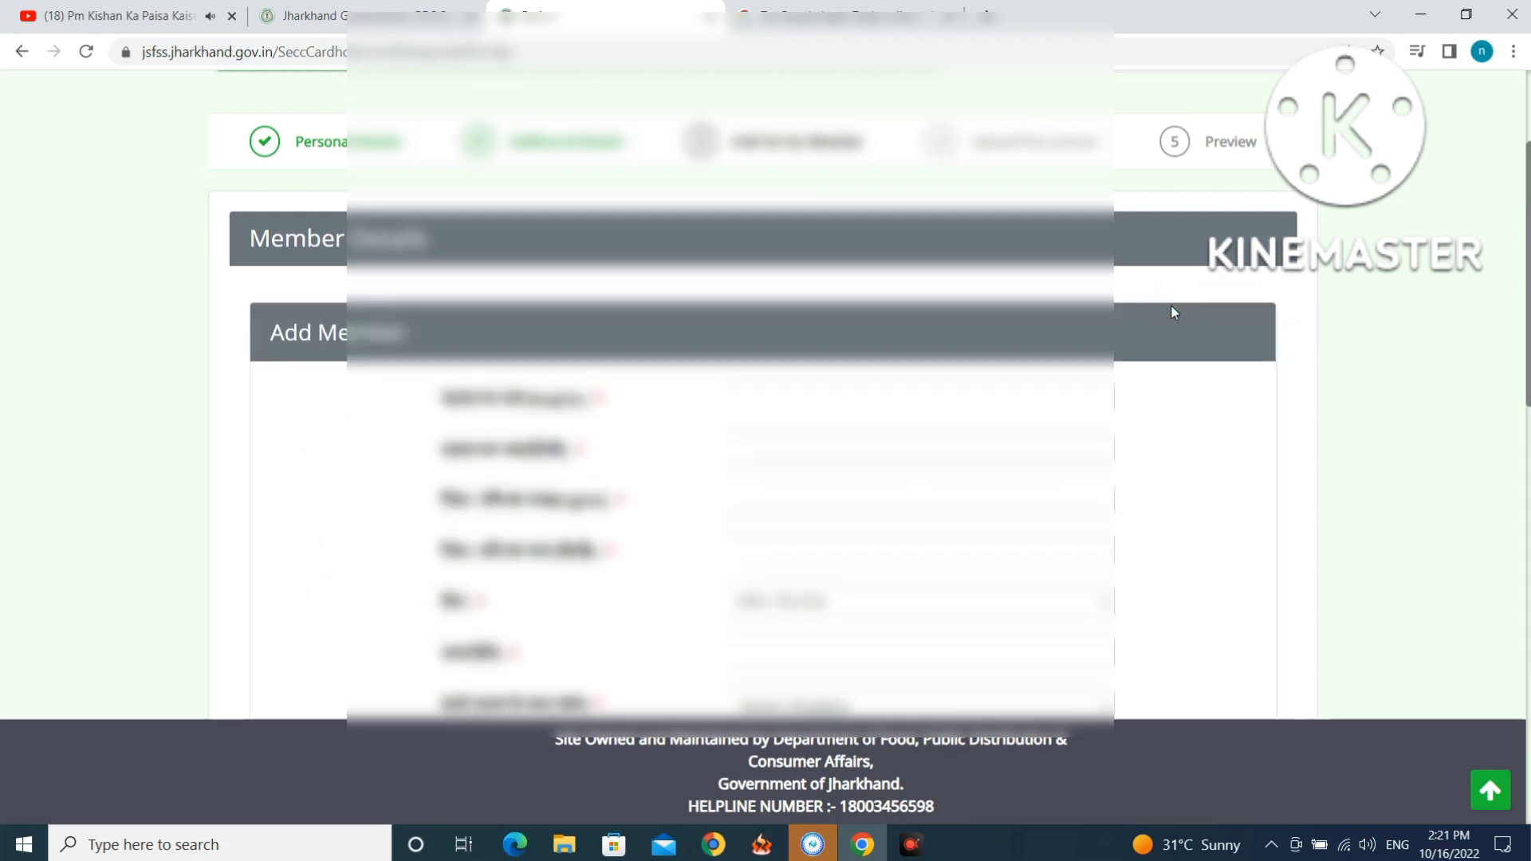
Enter the new member's name in English, then head to the Hindi name field.
left_click(856, 395)
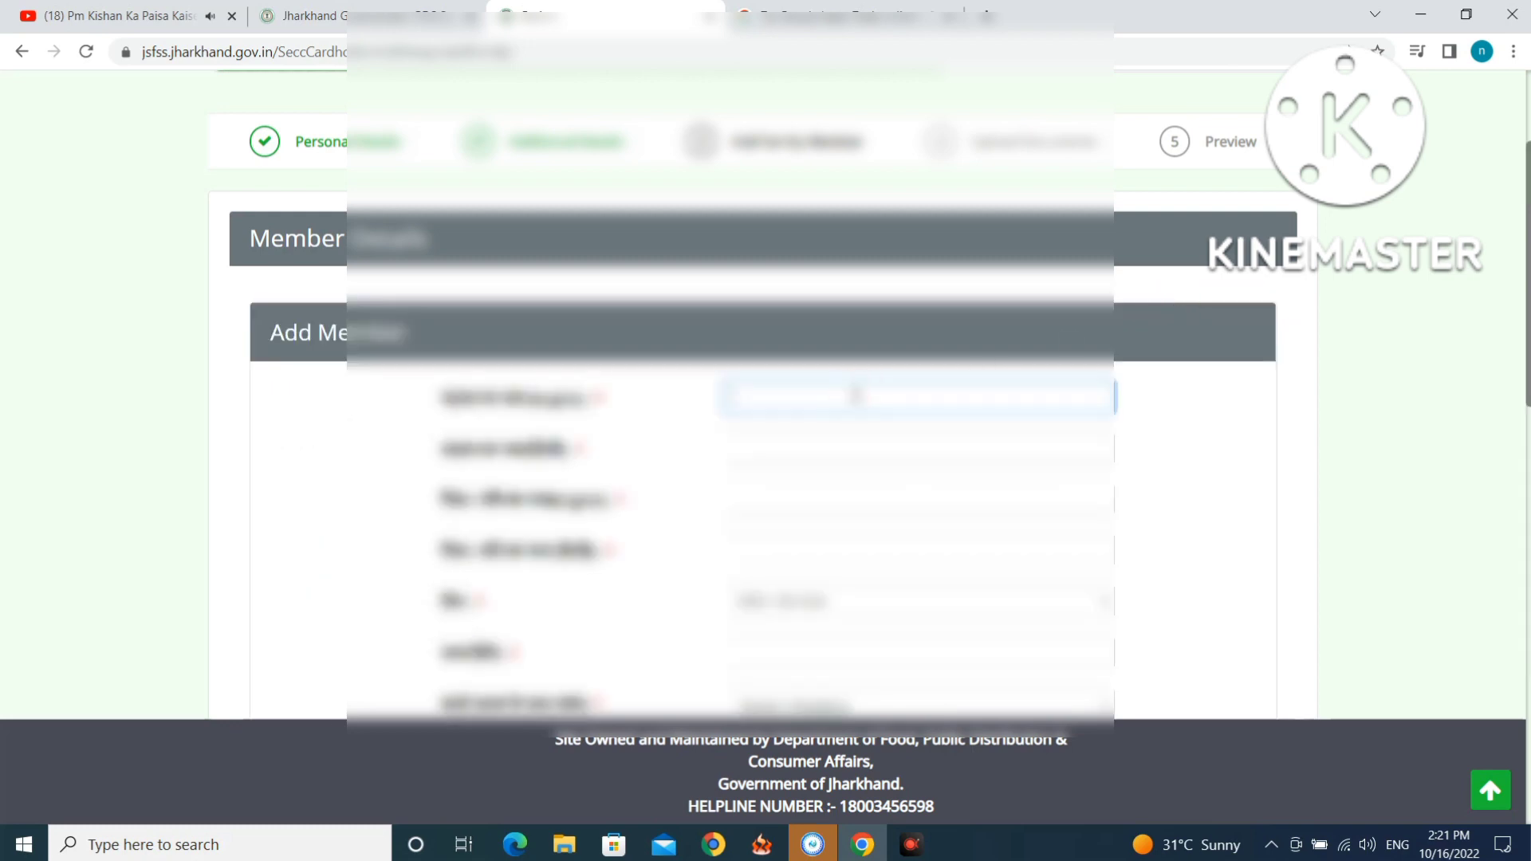
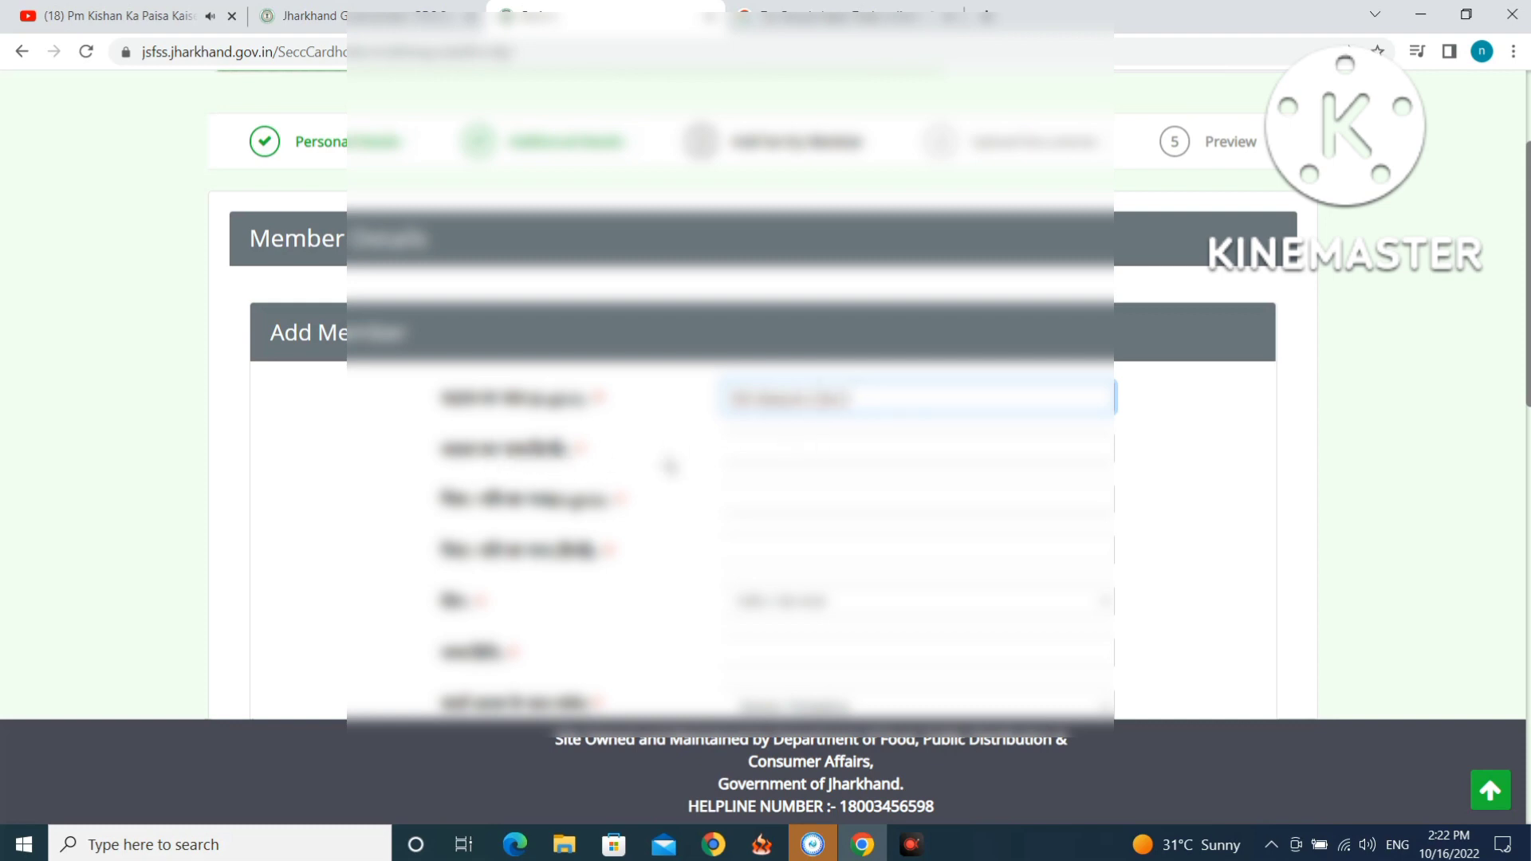
left_click(766, 451)
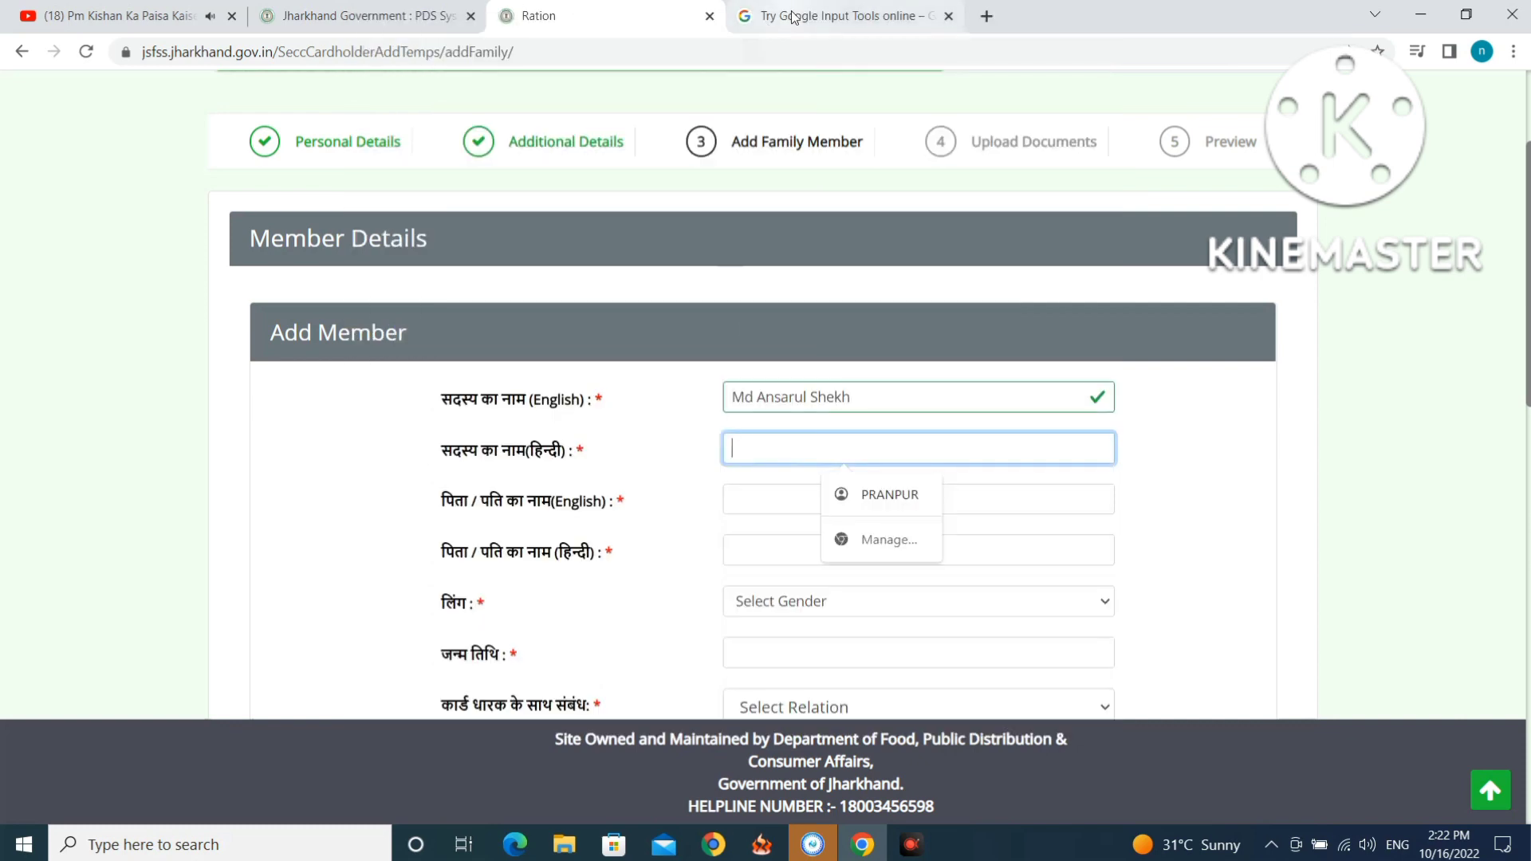
left_click(795, 21)
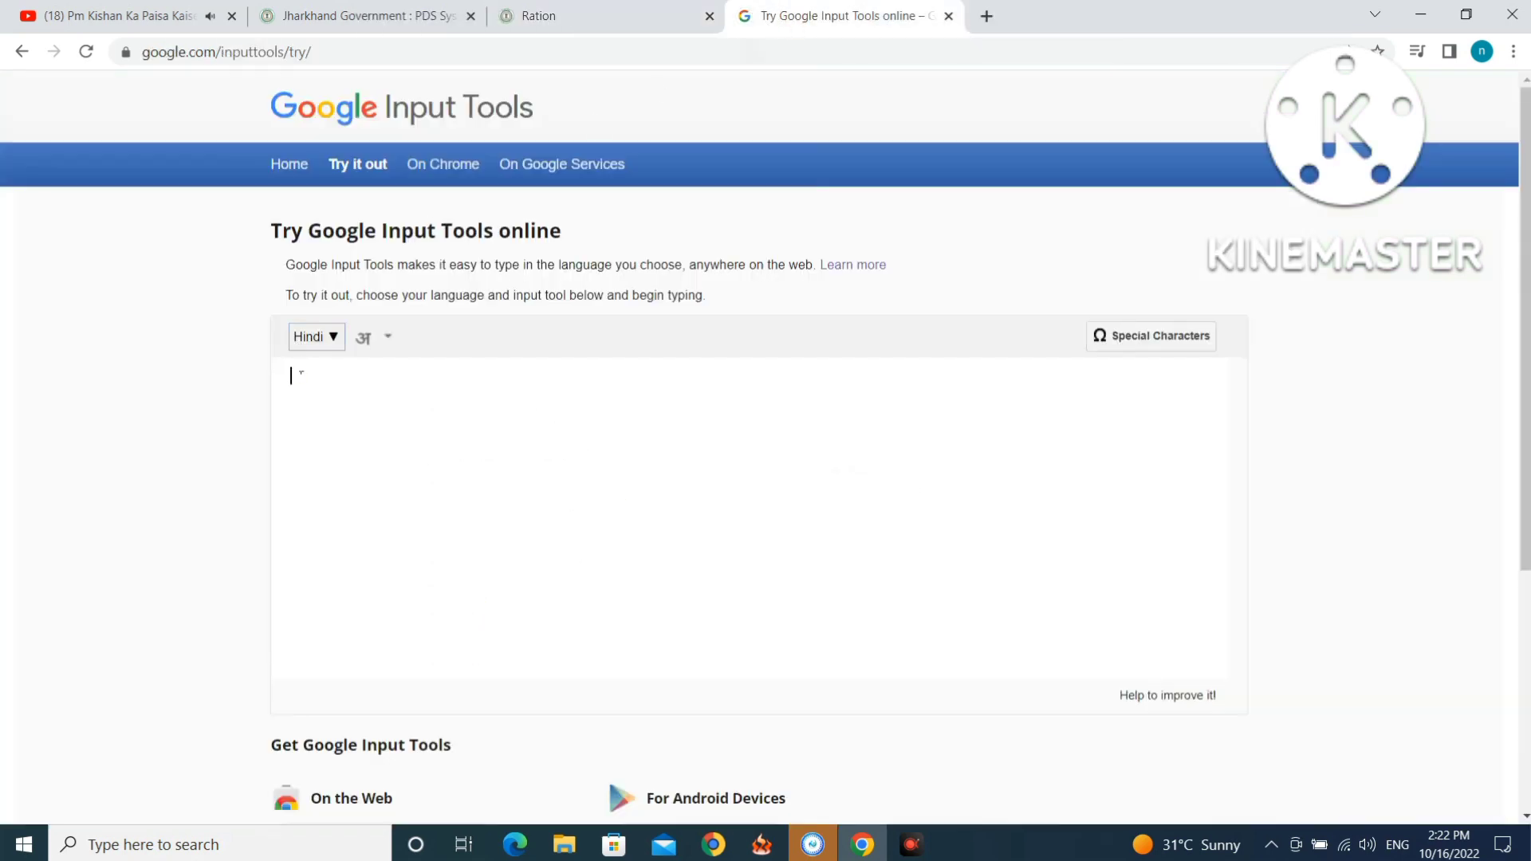
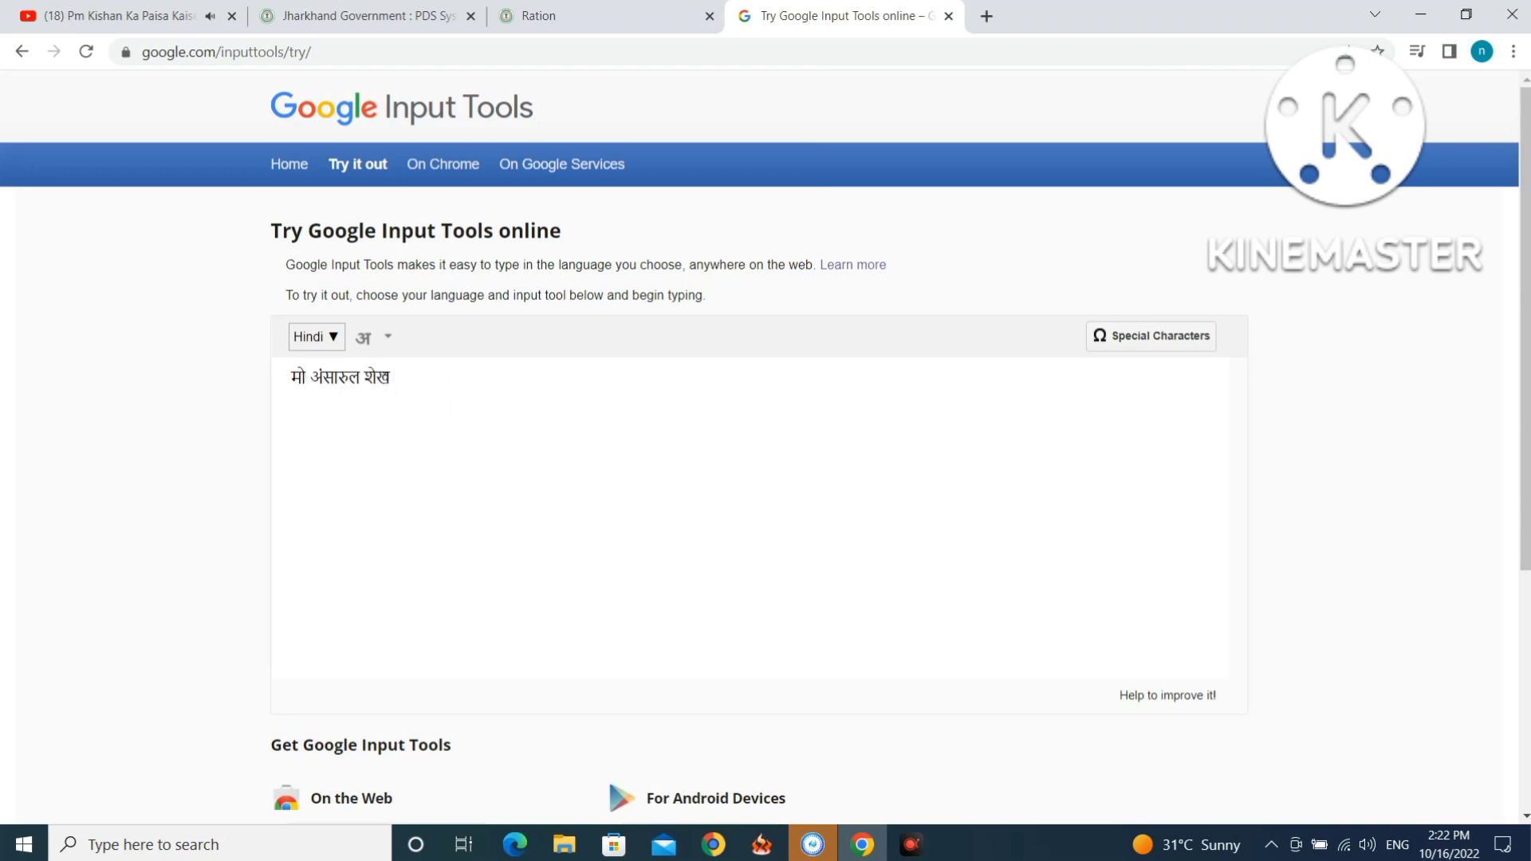
Transliterate the member's name into Hindi in Google Input Tools, cut it, and return to the form.
left_click_drag(395, 377, 289, 376)
right_click(329, 379)
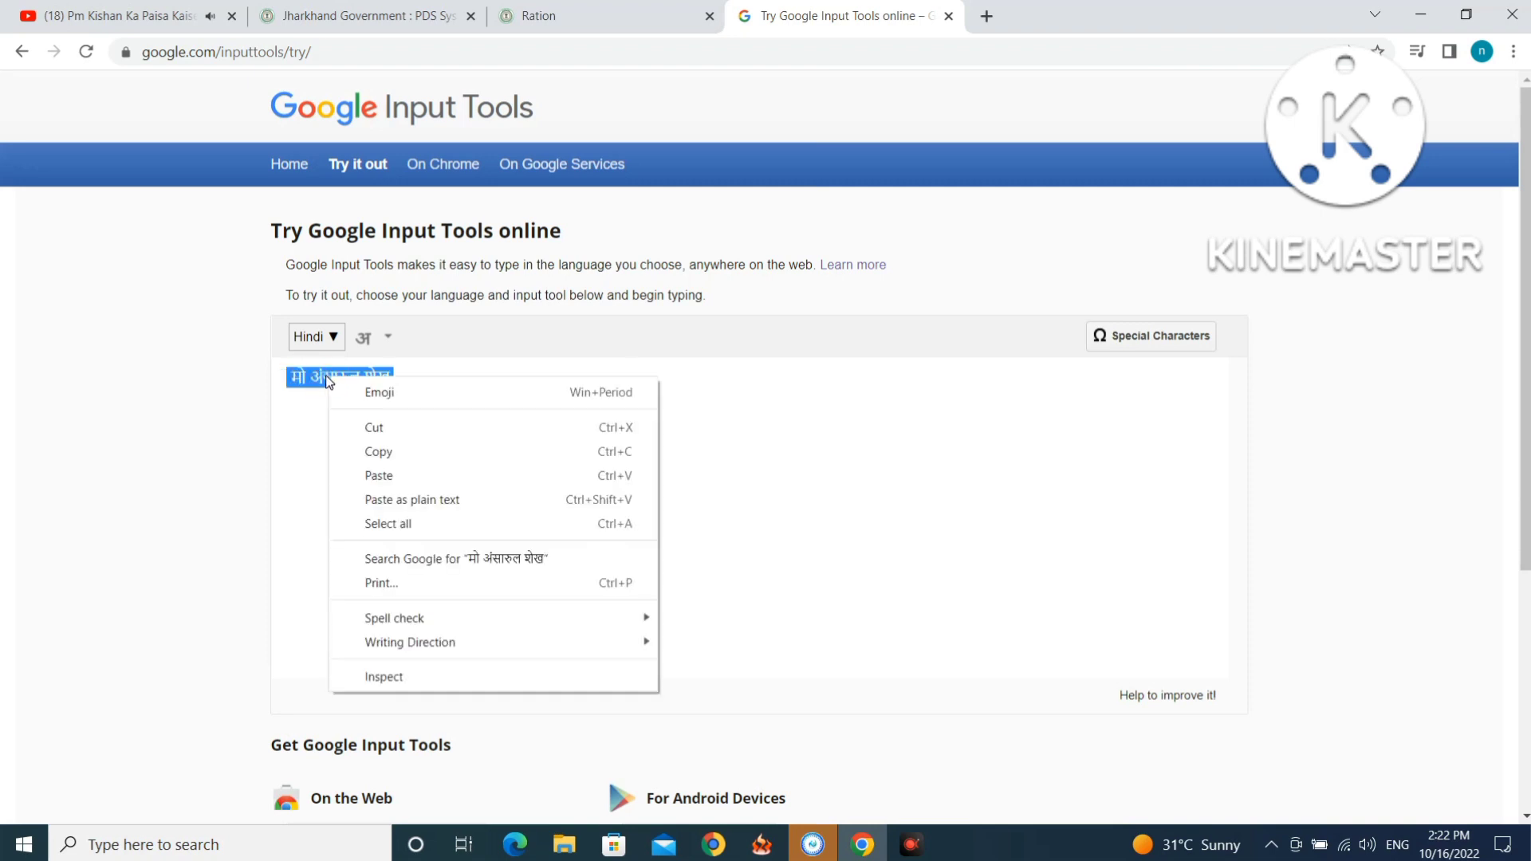
left_click(370, 434)
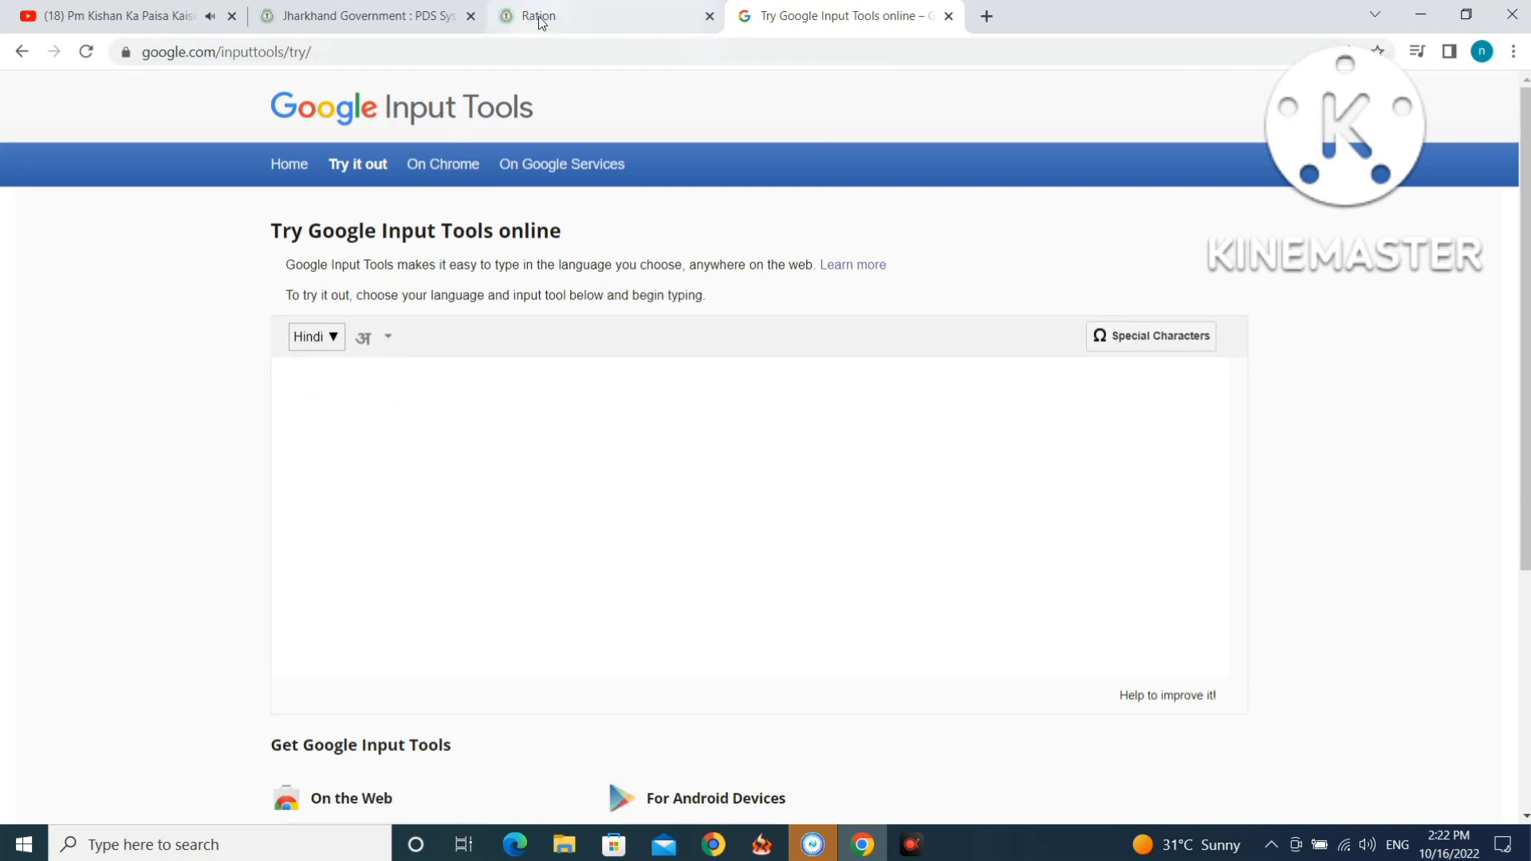
left_click(534, 16)
right_click(745, 452)
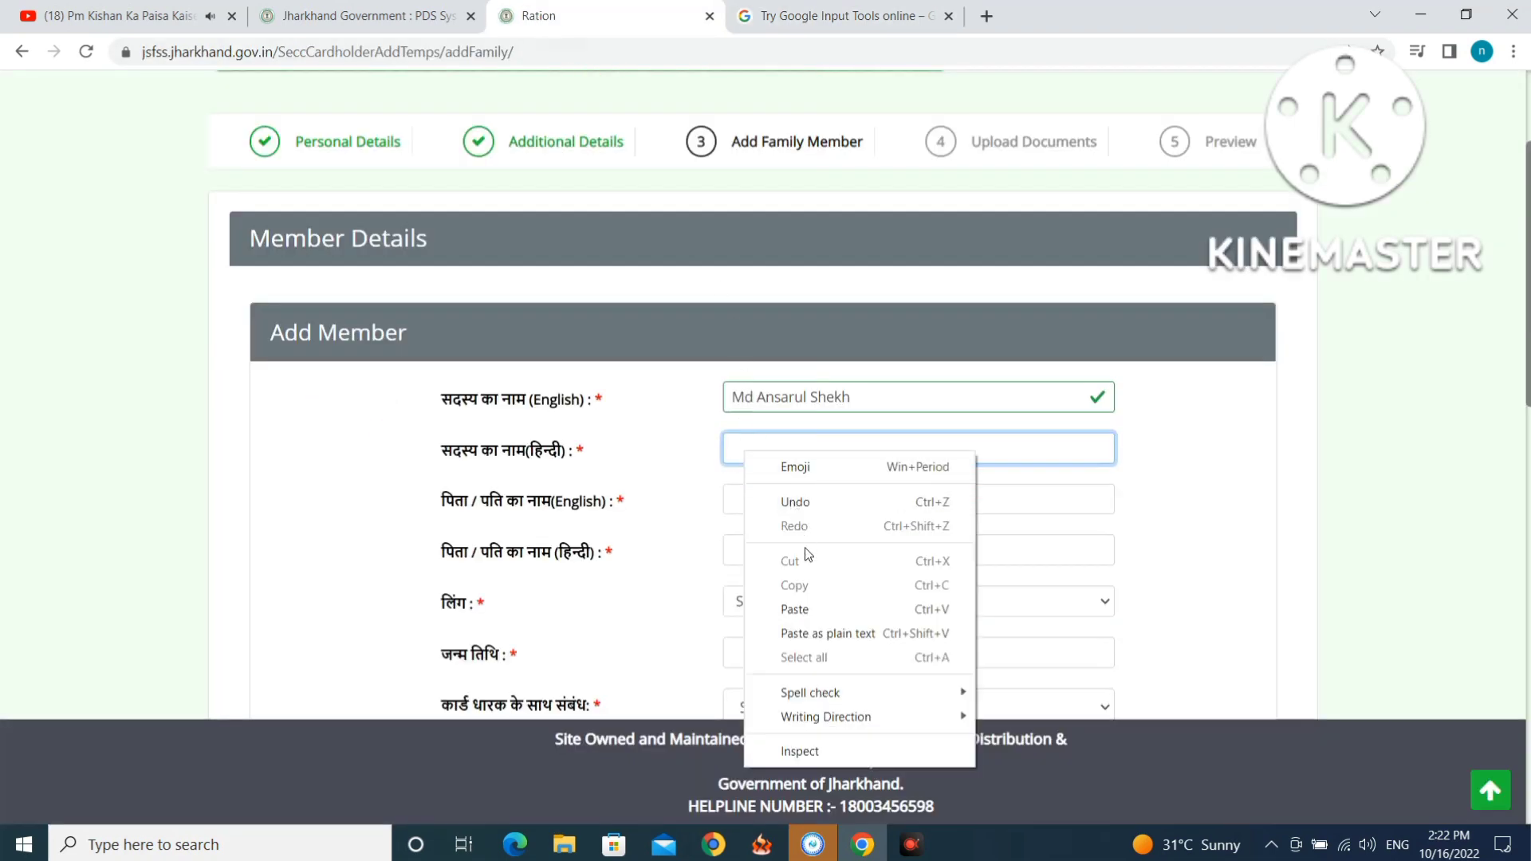
Paste the member's Hindi name and enter the father's name in English.
left_click(811, 606)
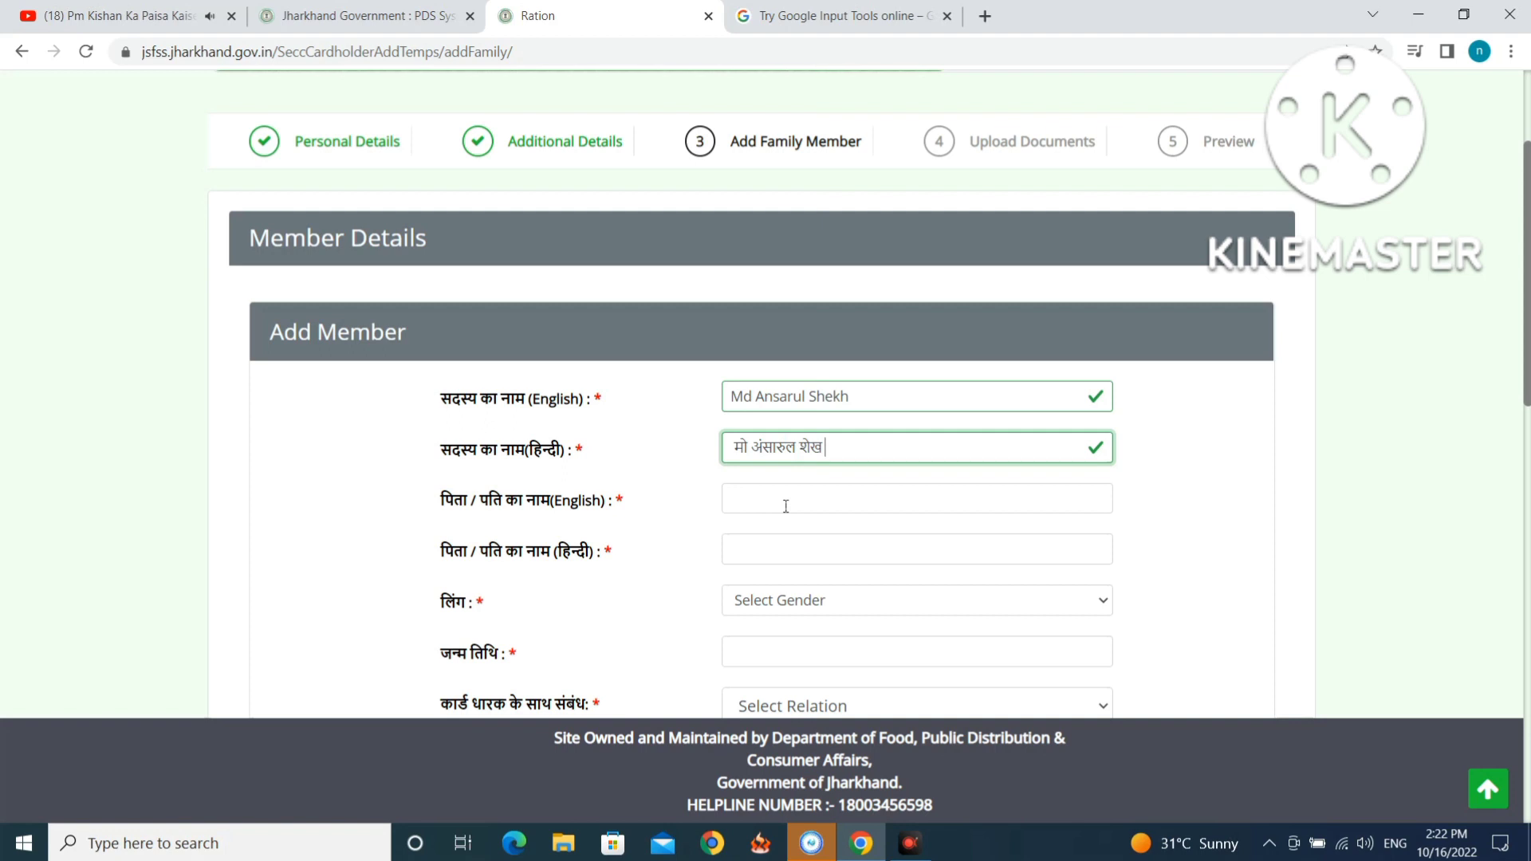
left_click(786, 501)
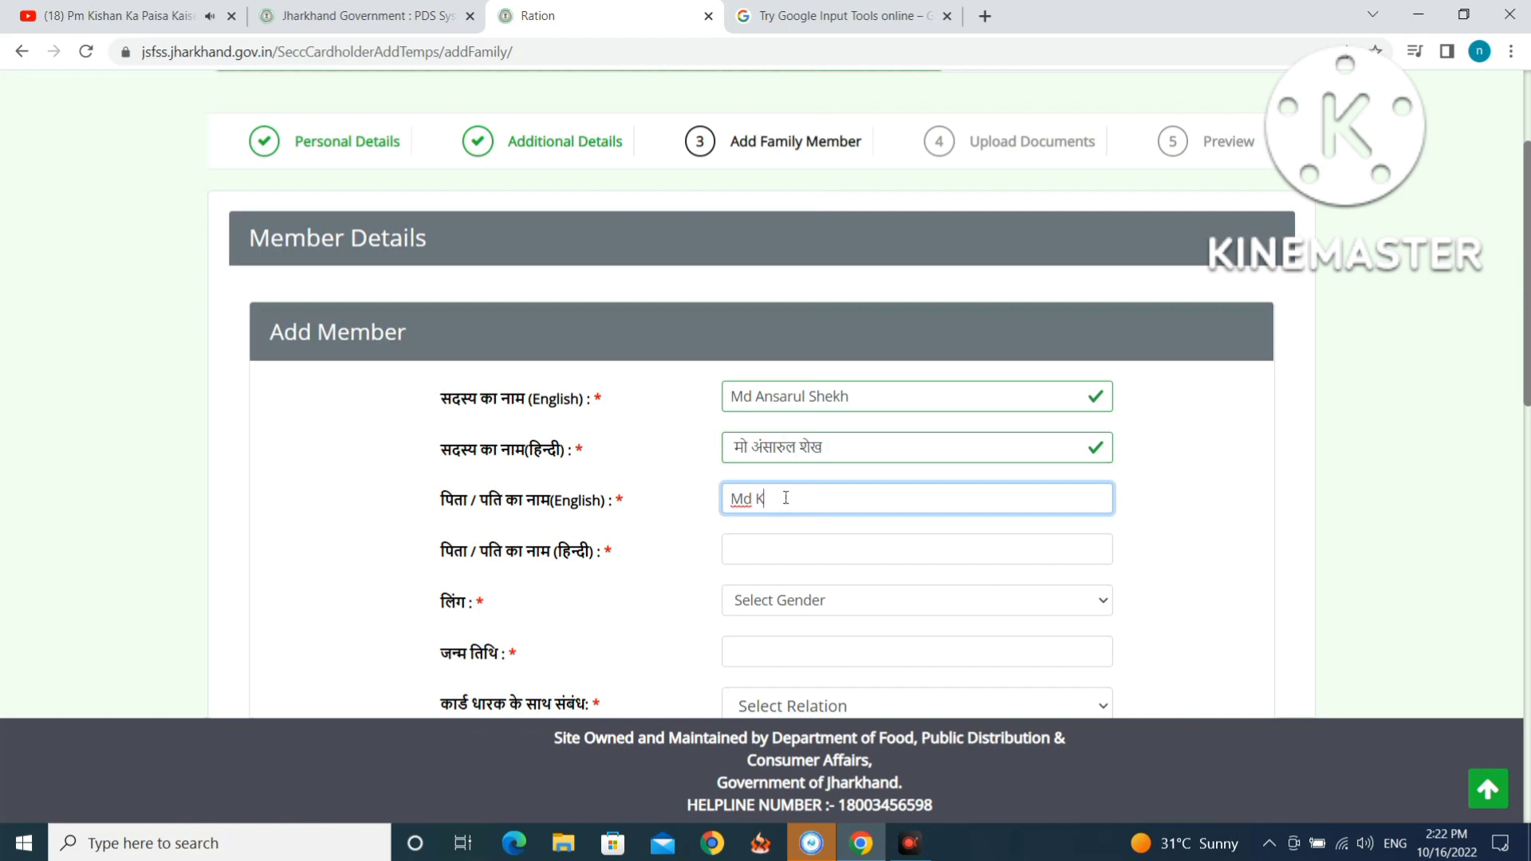
left_click(753, 552)
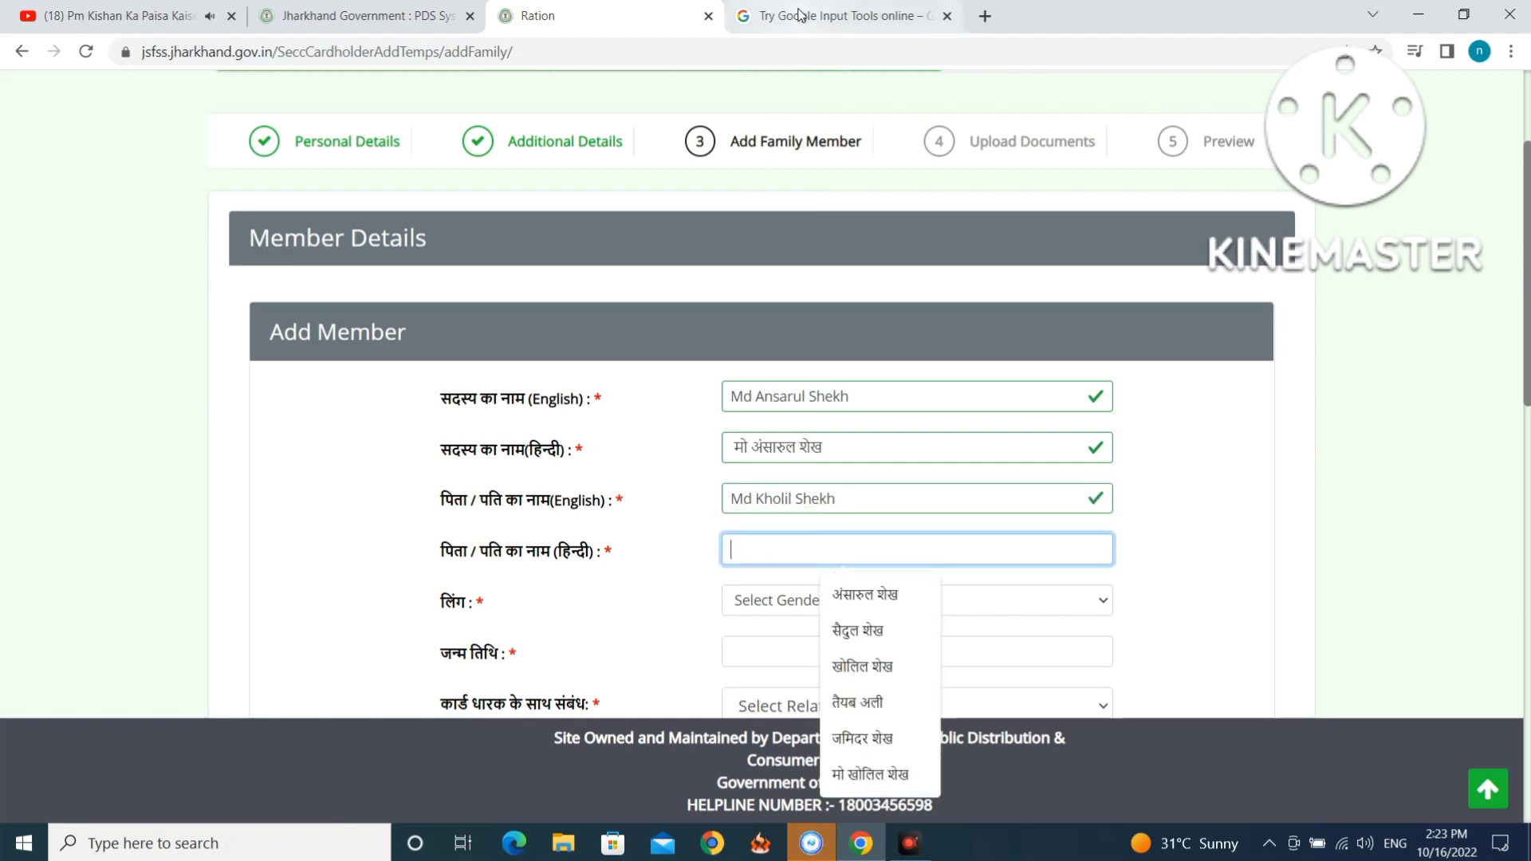
left_click(800, 14)
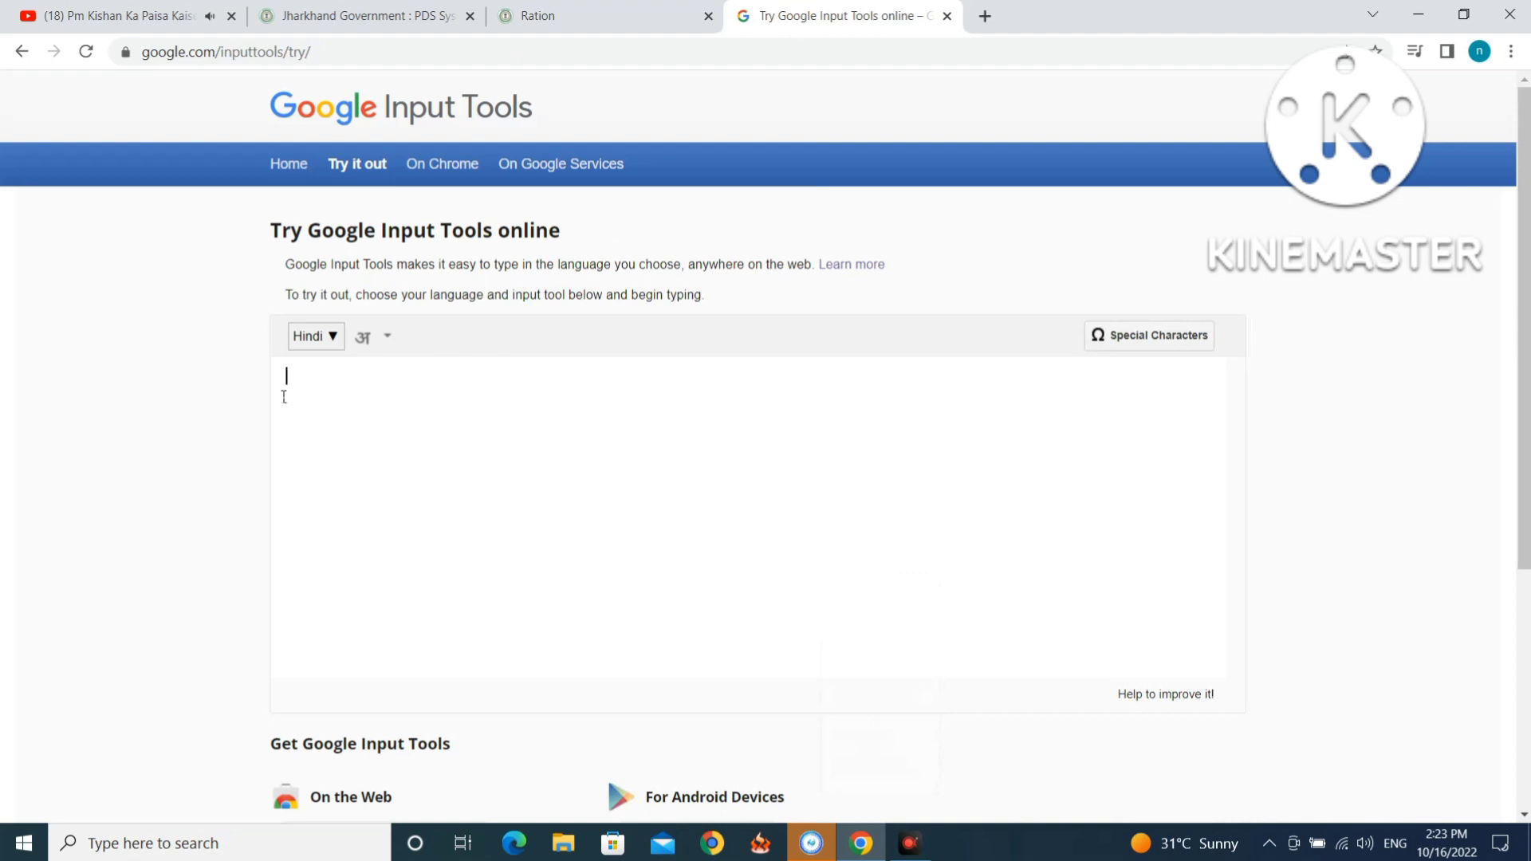
Write the father's name word by word in Hindi script and cut it to the clipboard.
key("Return")
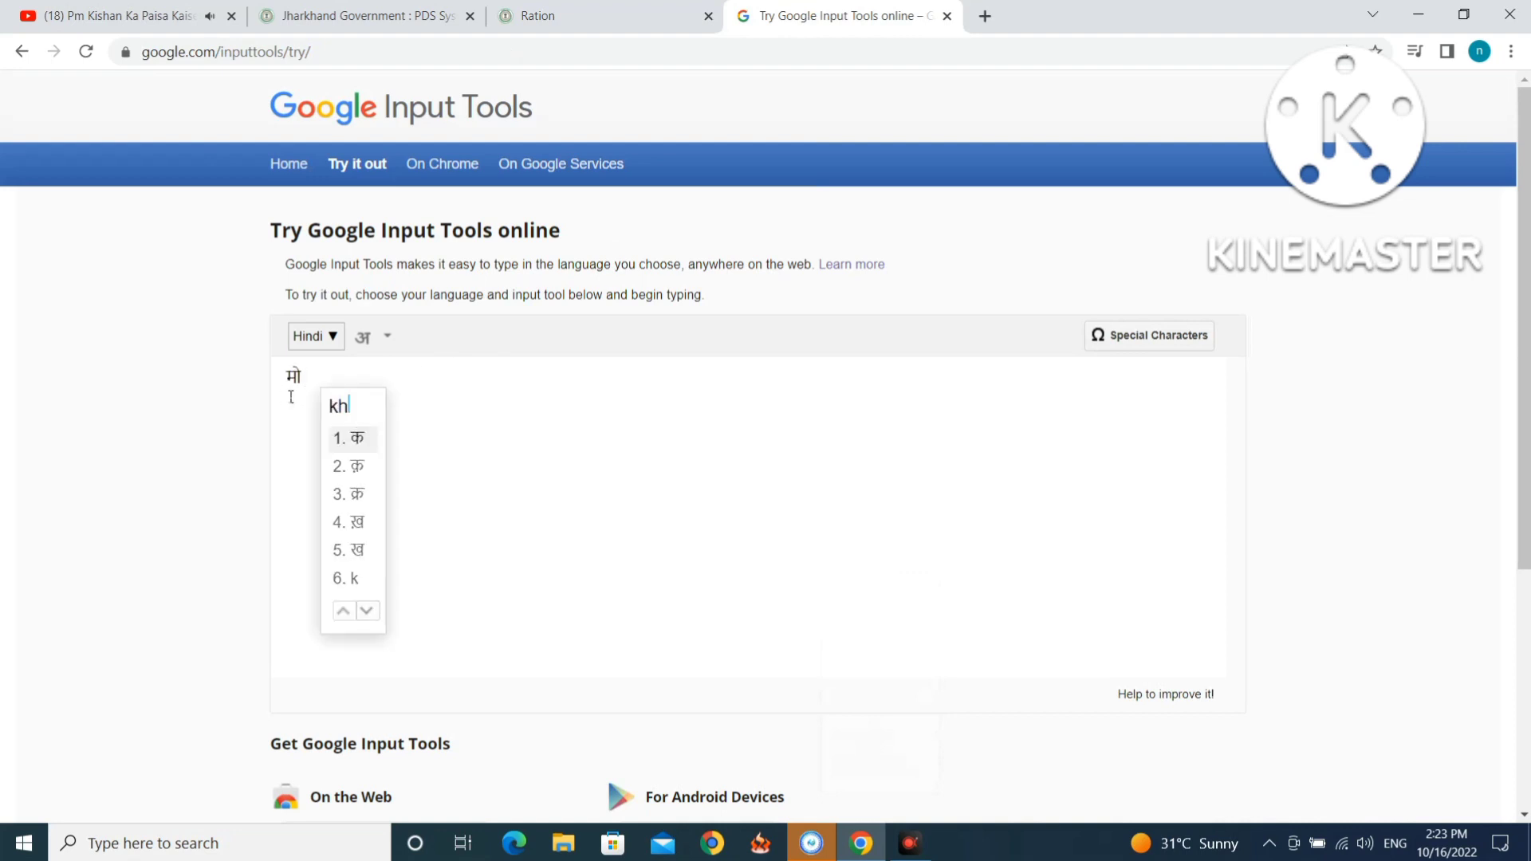
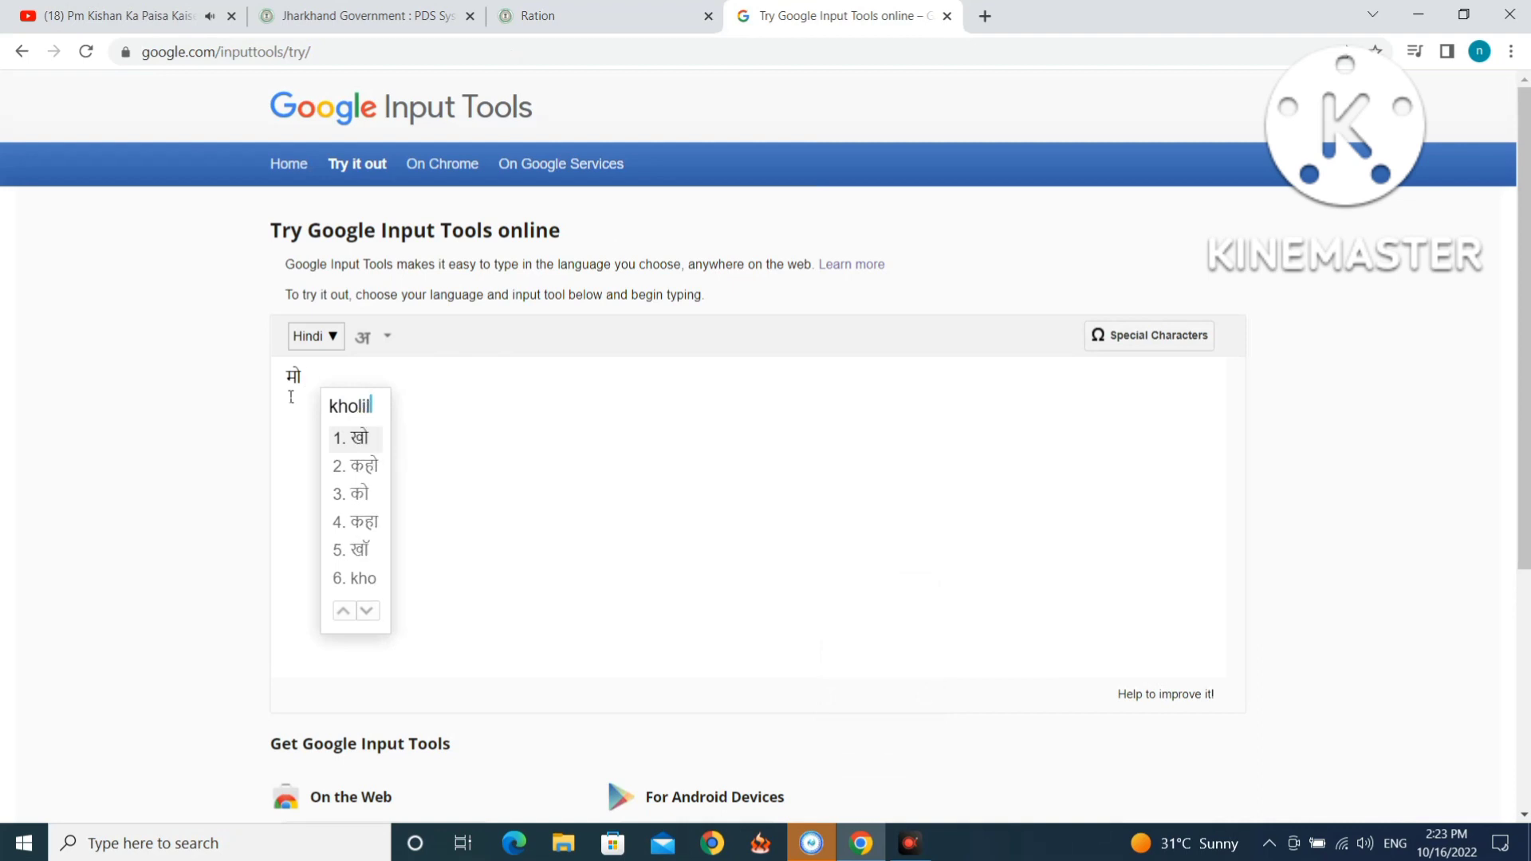
key("space")
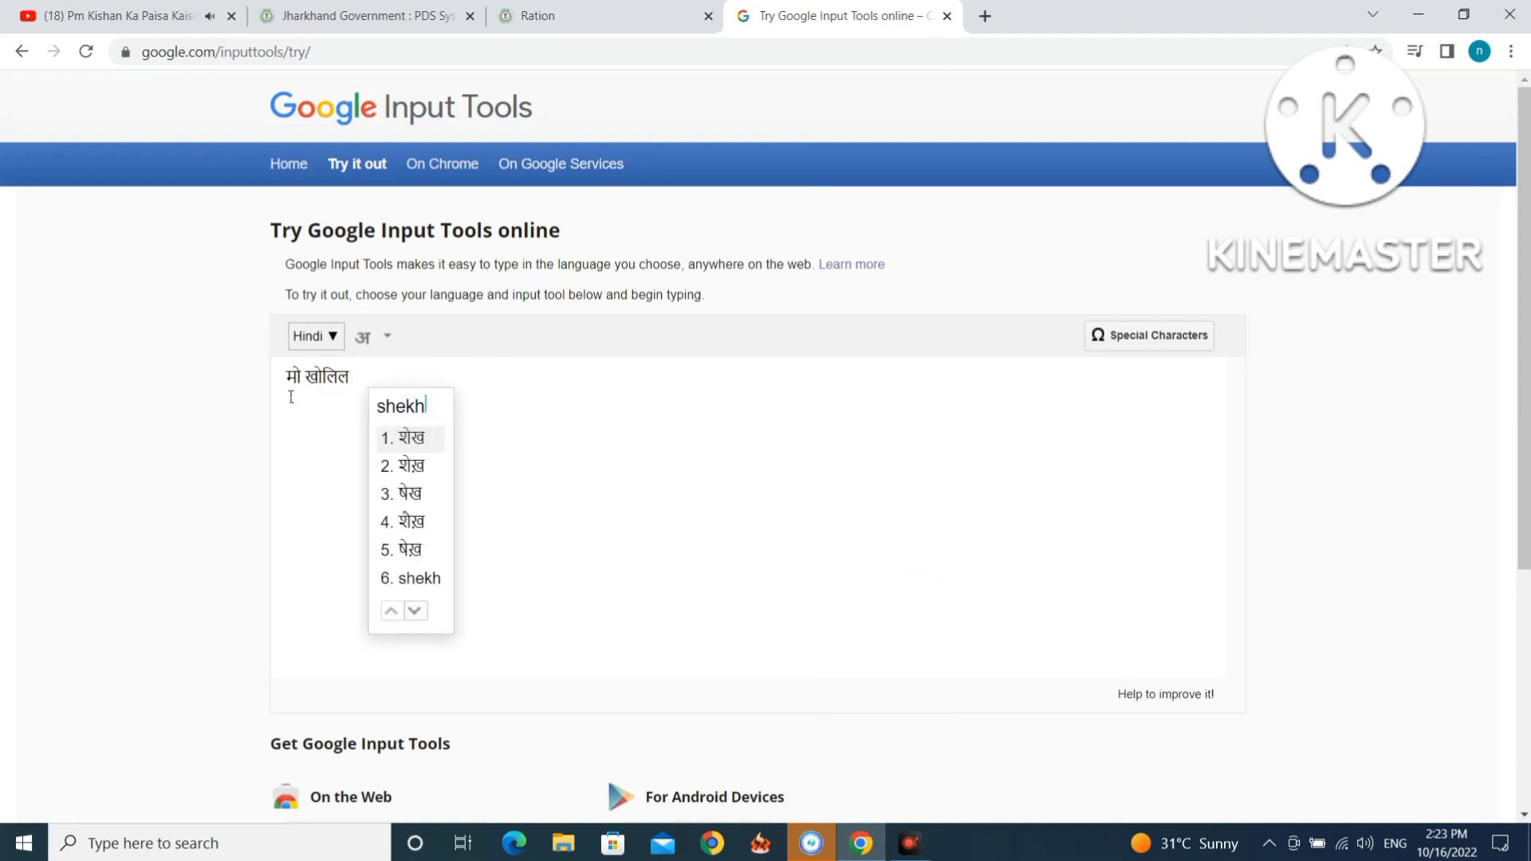
key("space")
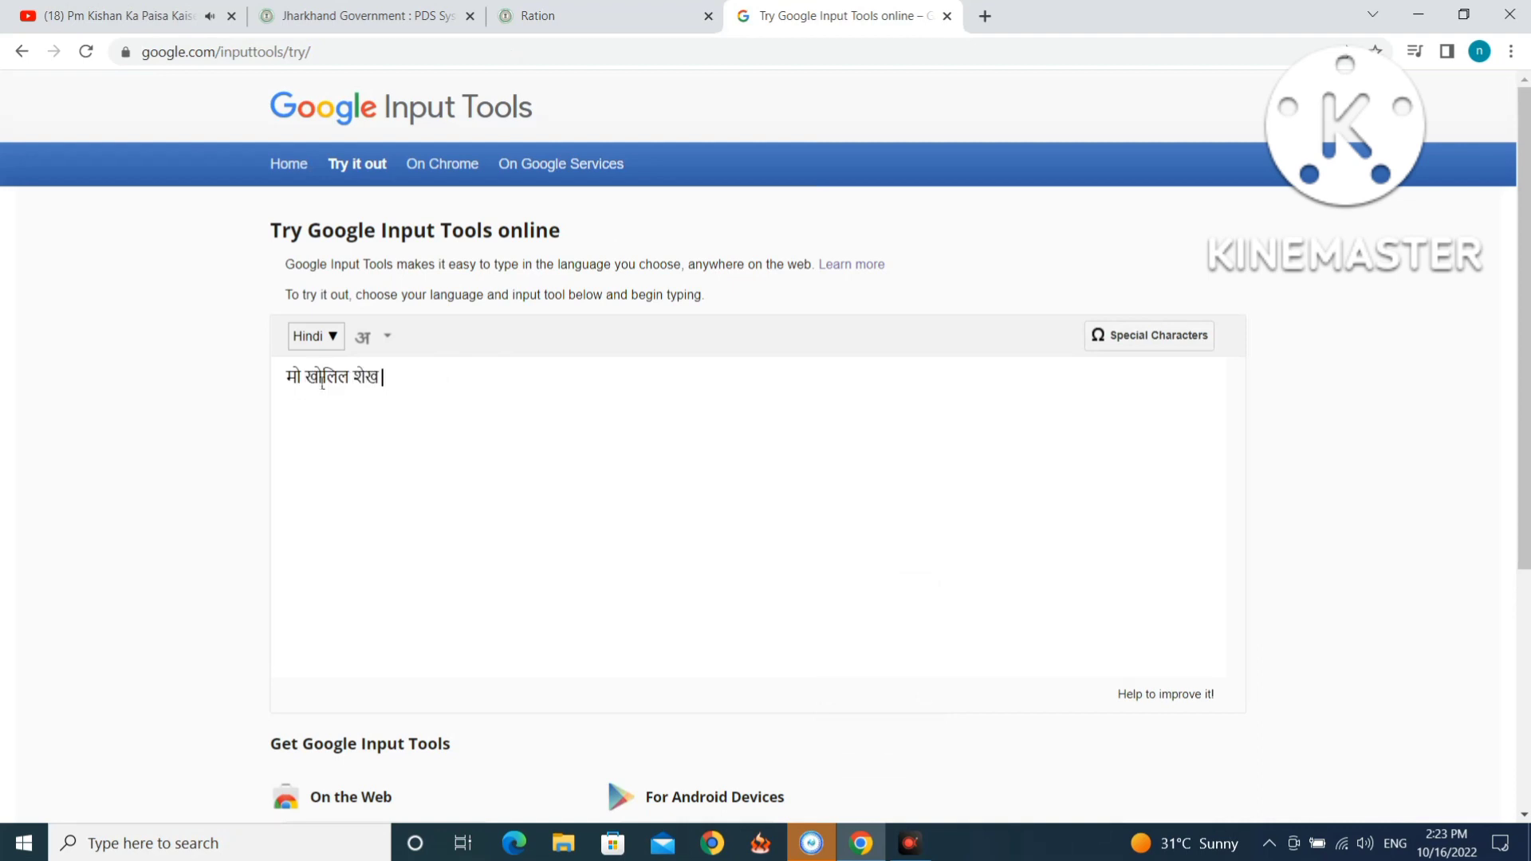
left_click_drag(398, 373, 266, 376)
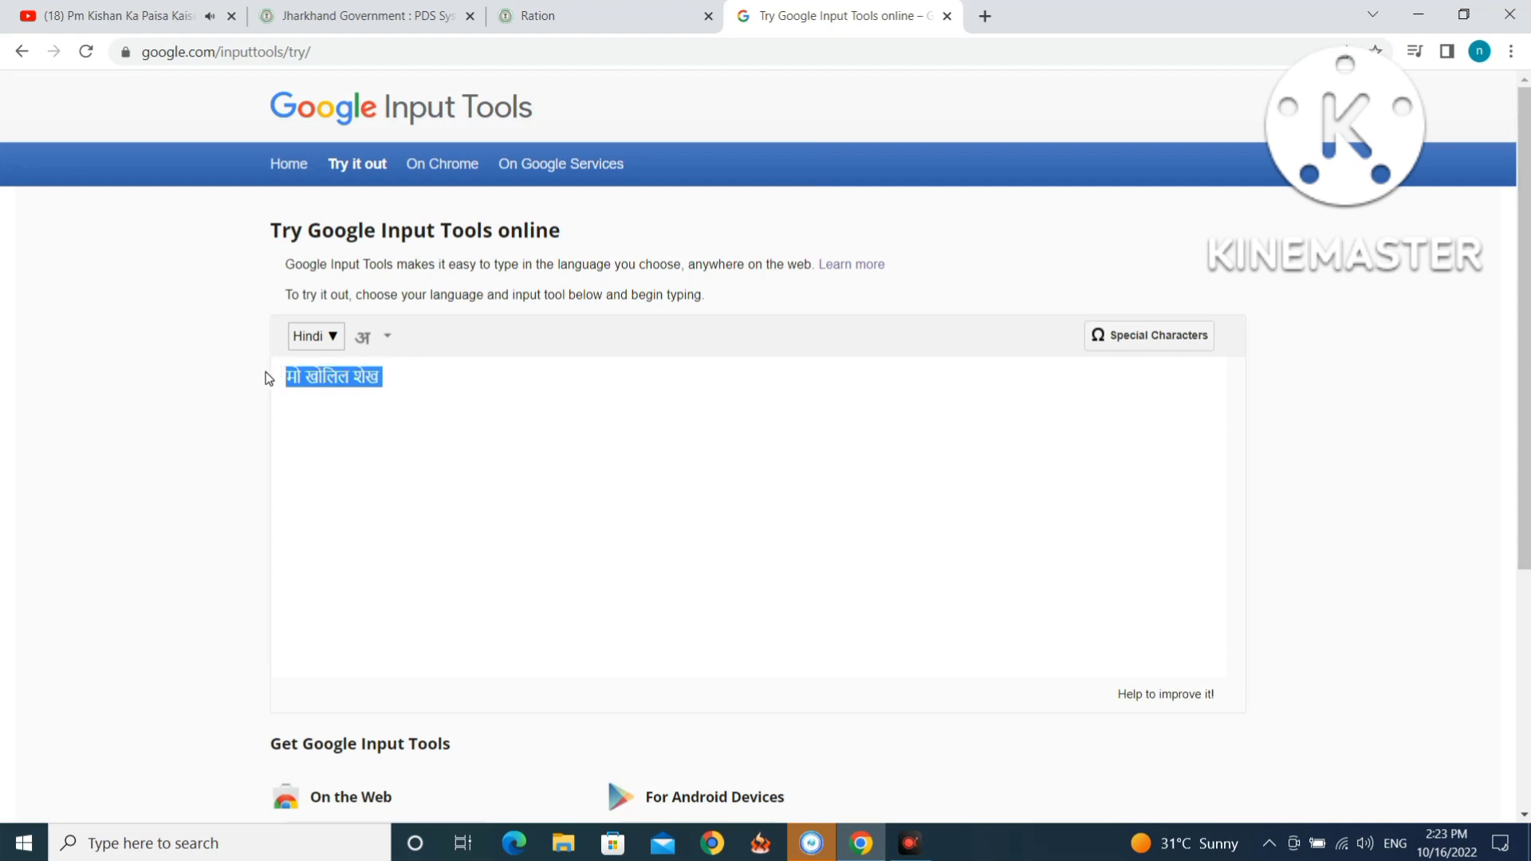
right_click(311, 382)
left_click(344, 429)
Paste the father's Hindi name into the Hindi father-name field.
left_click(563, 21)
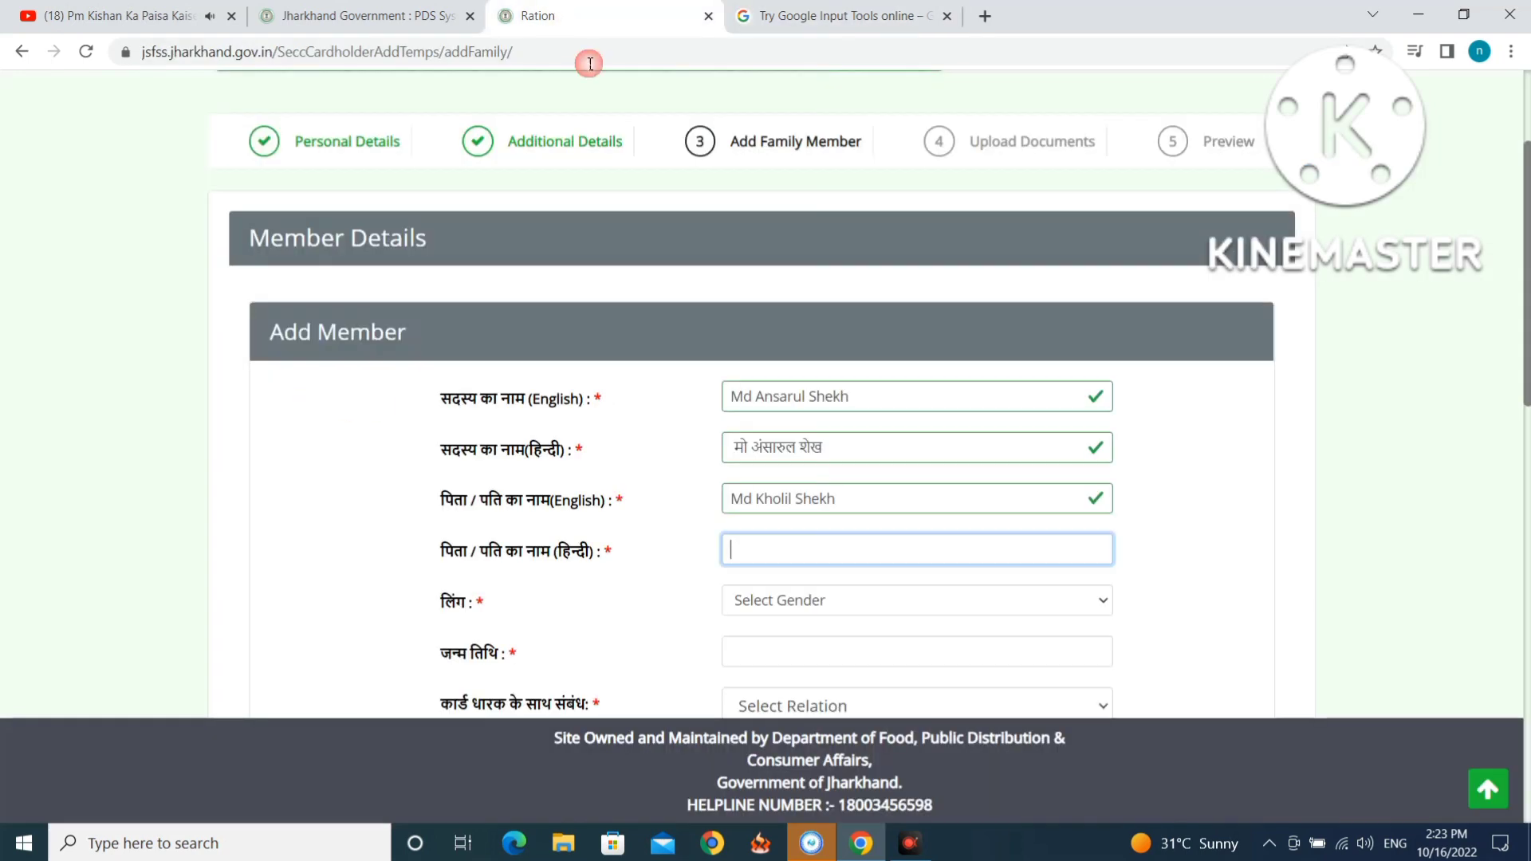
right_click(761, 548)
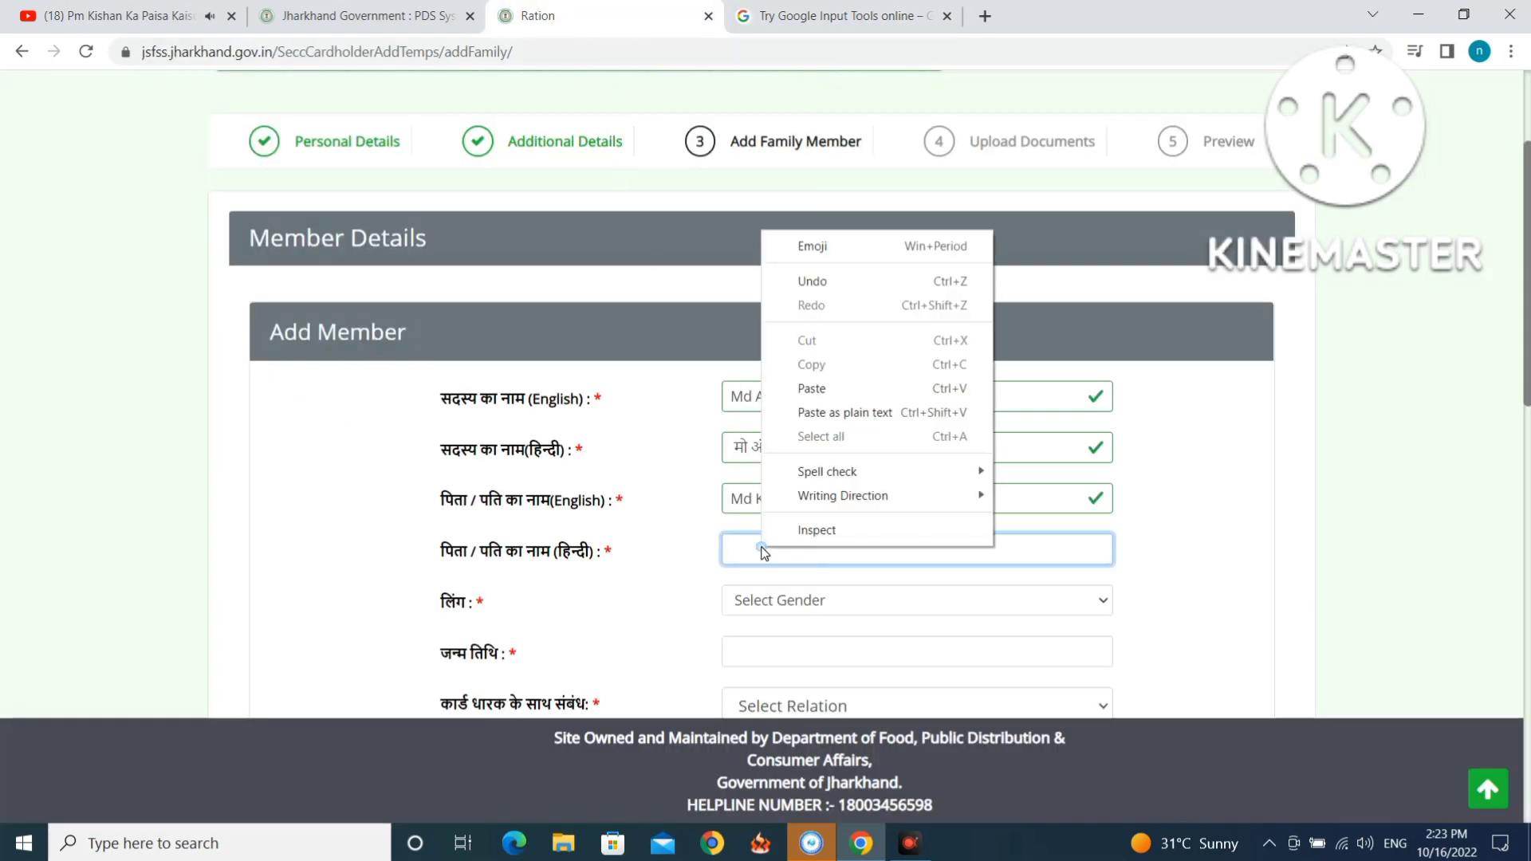
left_click(811, 388)
scroll(892, 455, "down", 4)
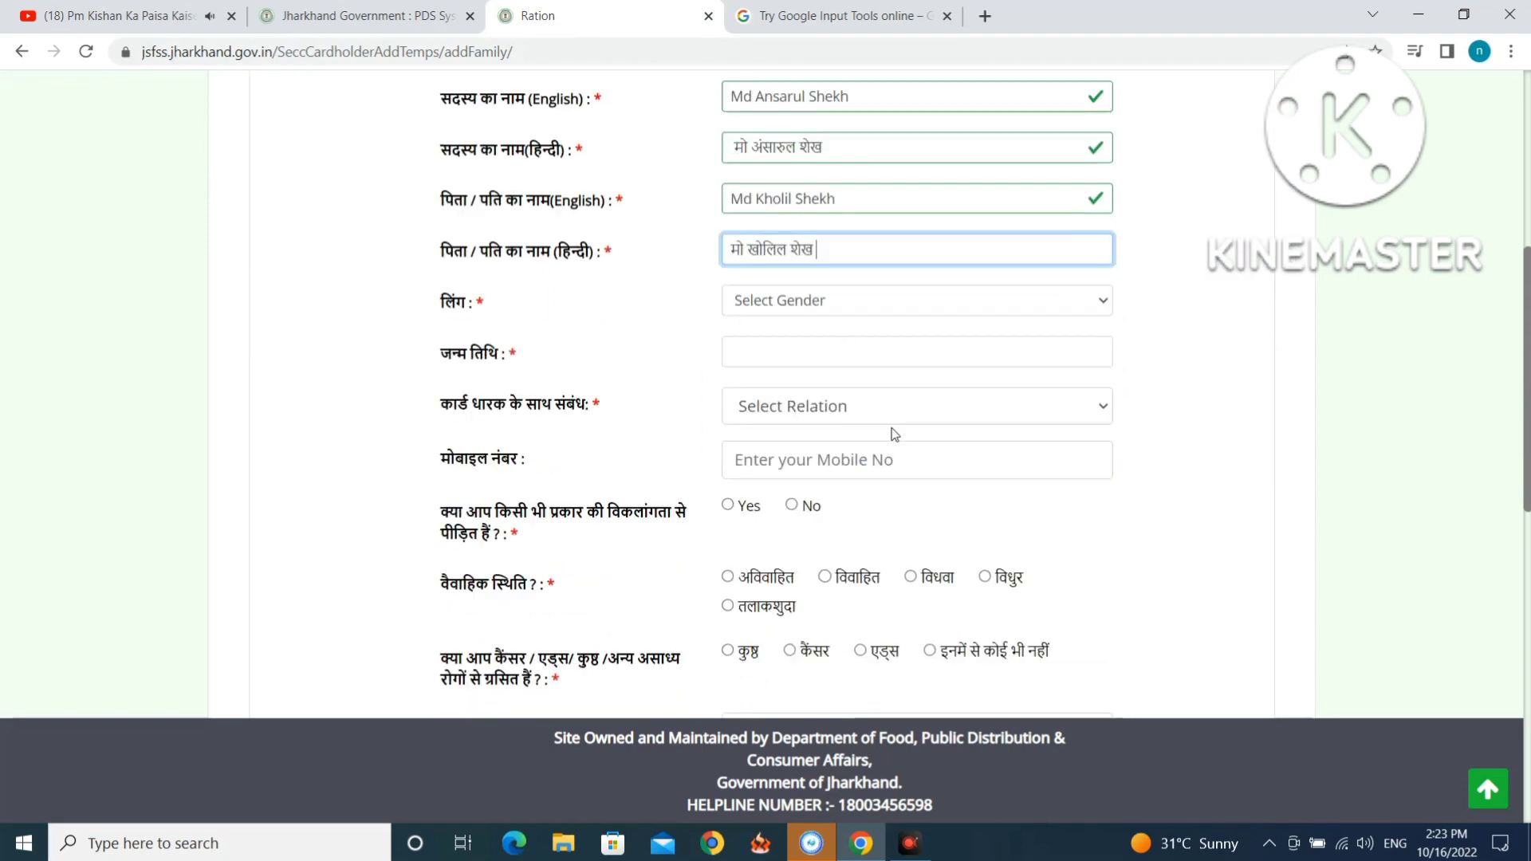
Set gender to Male and date of birth to 1 January 1988.
left_click(776, 308)
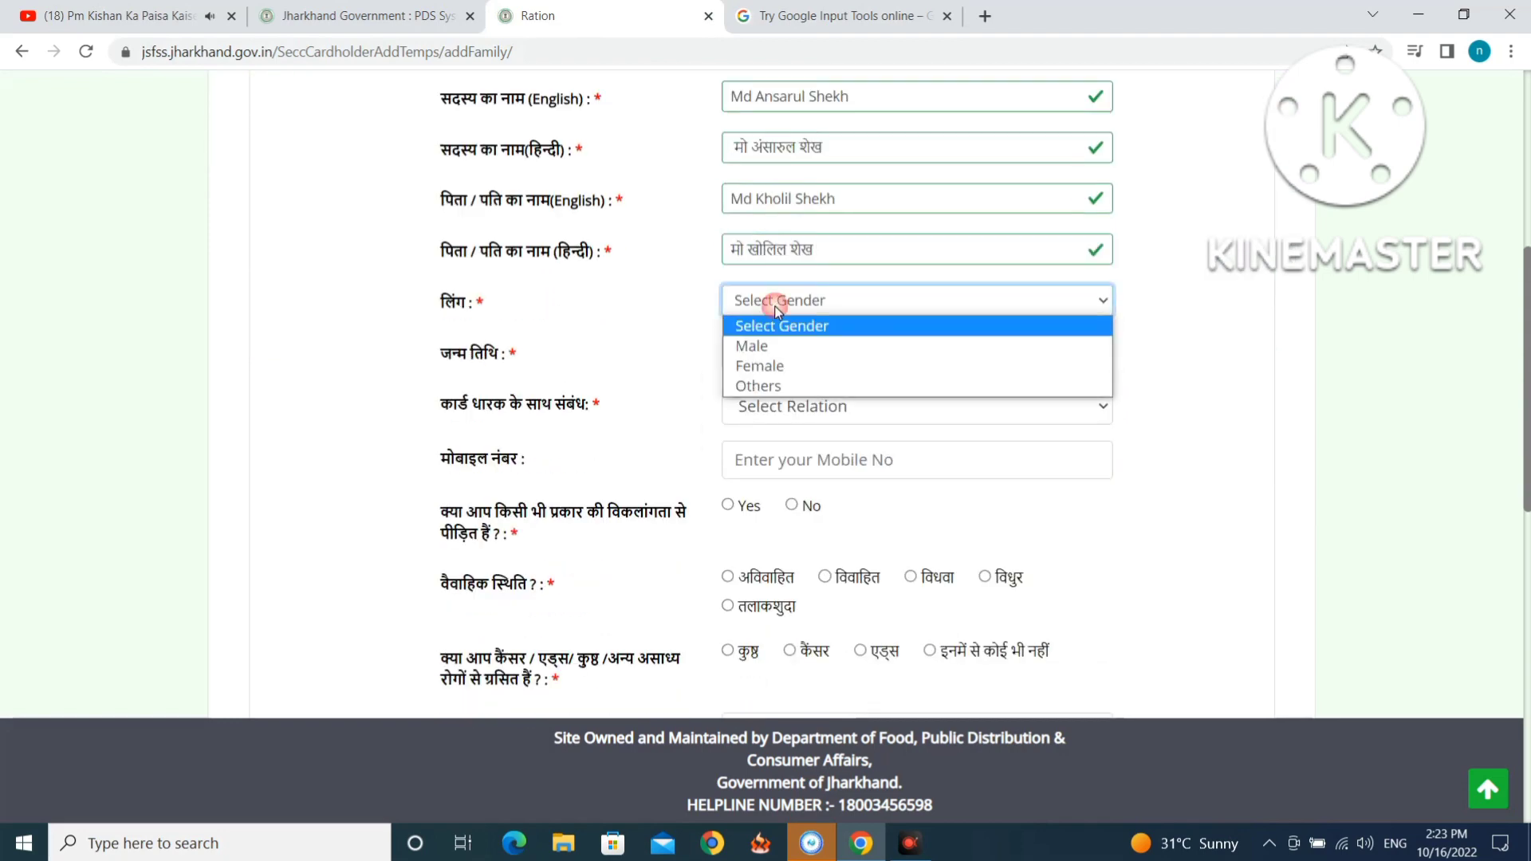
left_click(775, 348)
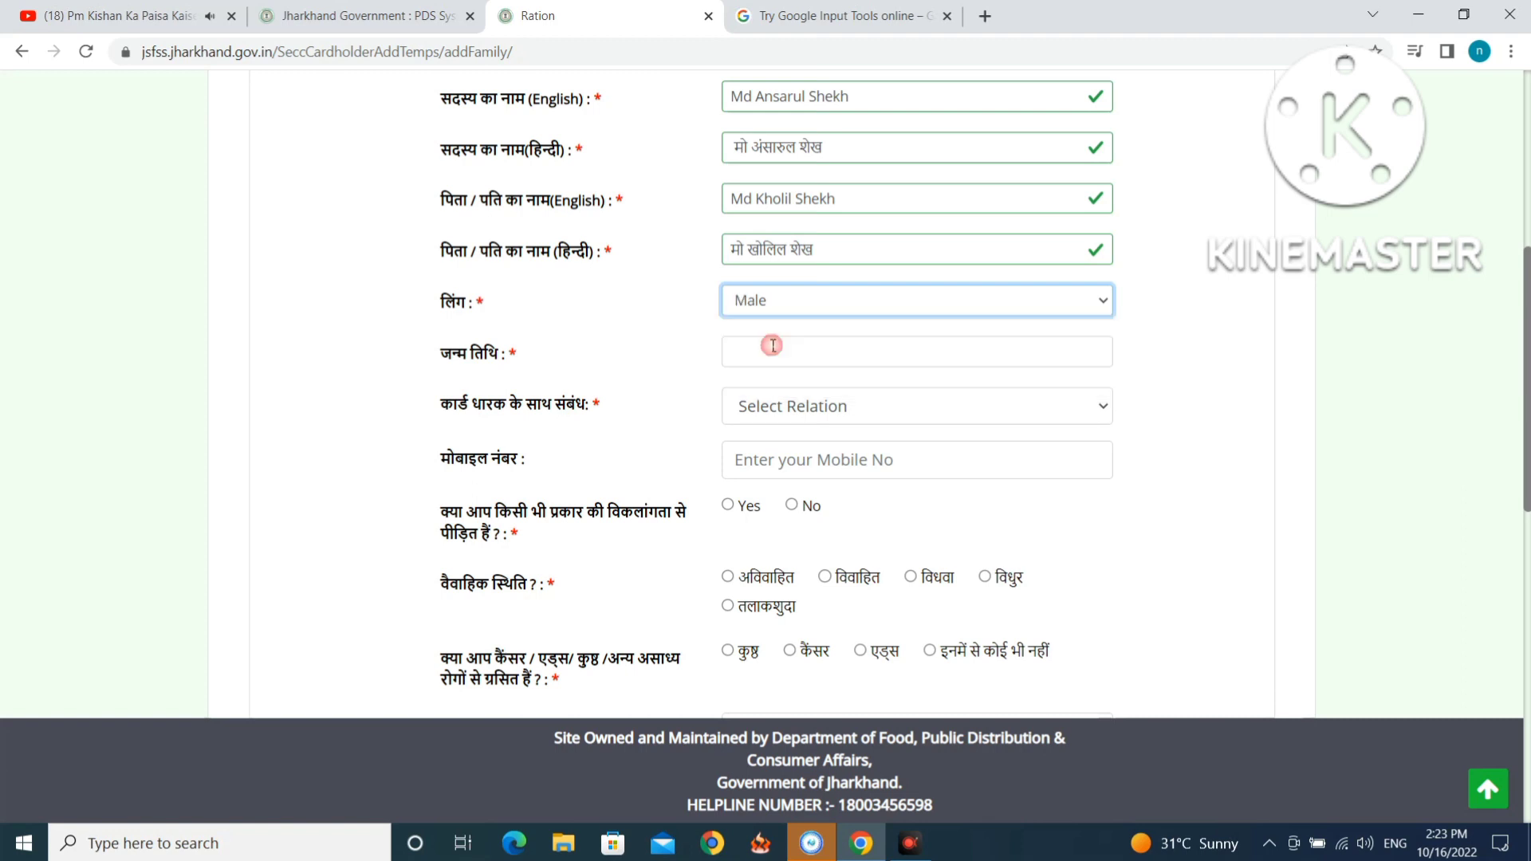
left_click(774, 347)
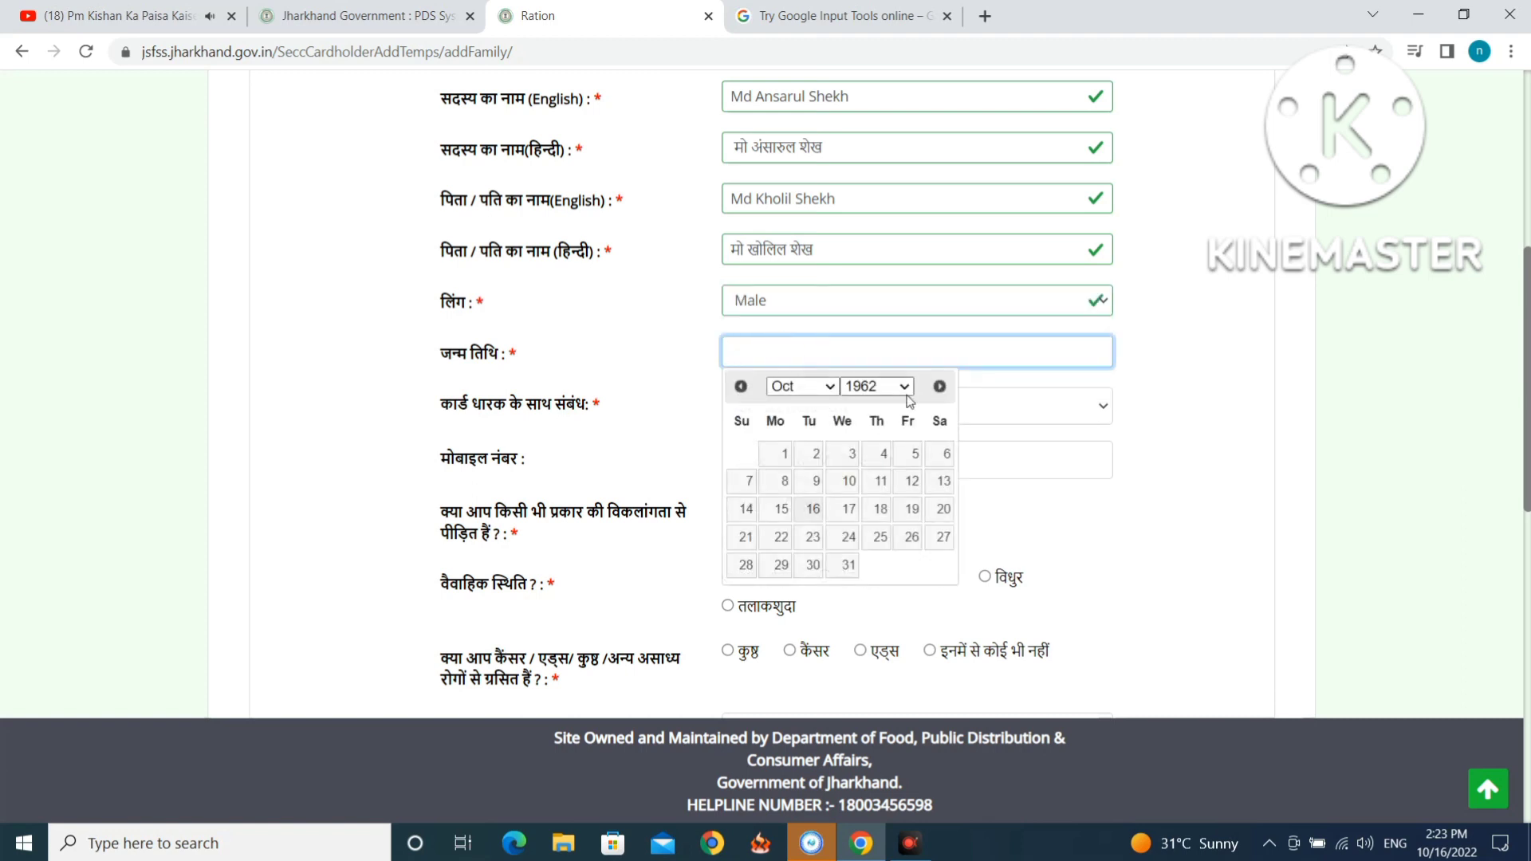
left_click(875, 386)
scroll(877, 556, "down", 10)
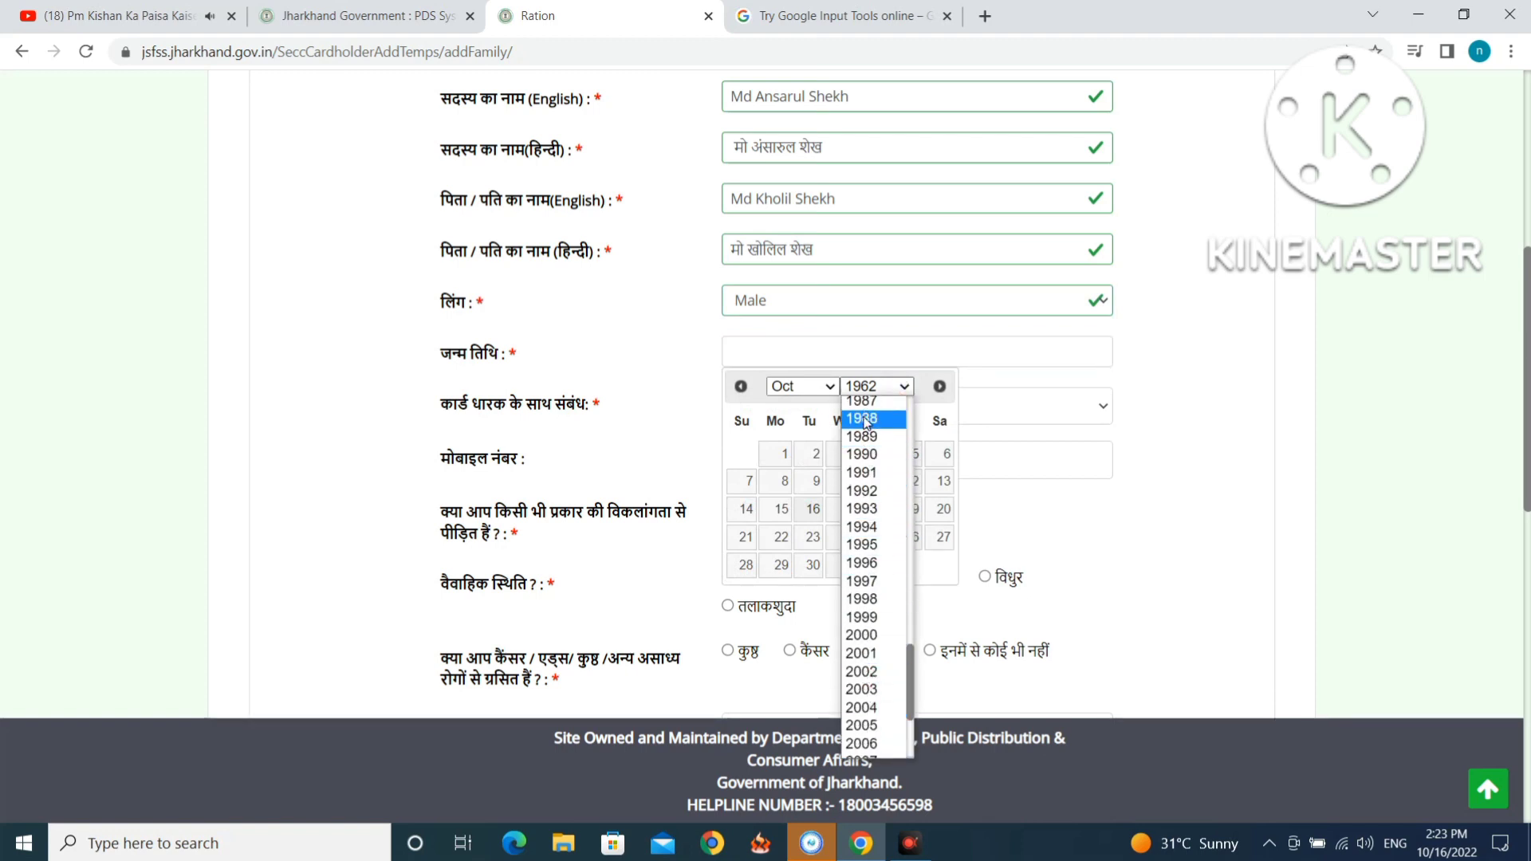
left_click(861, 419)
left_click(802, 386)
left_click(815, 407)
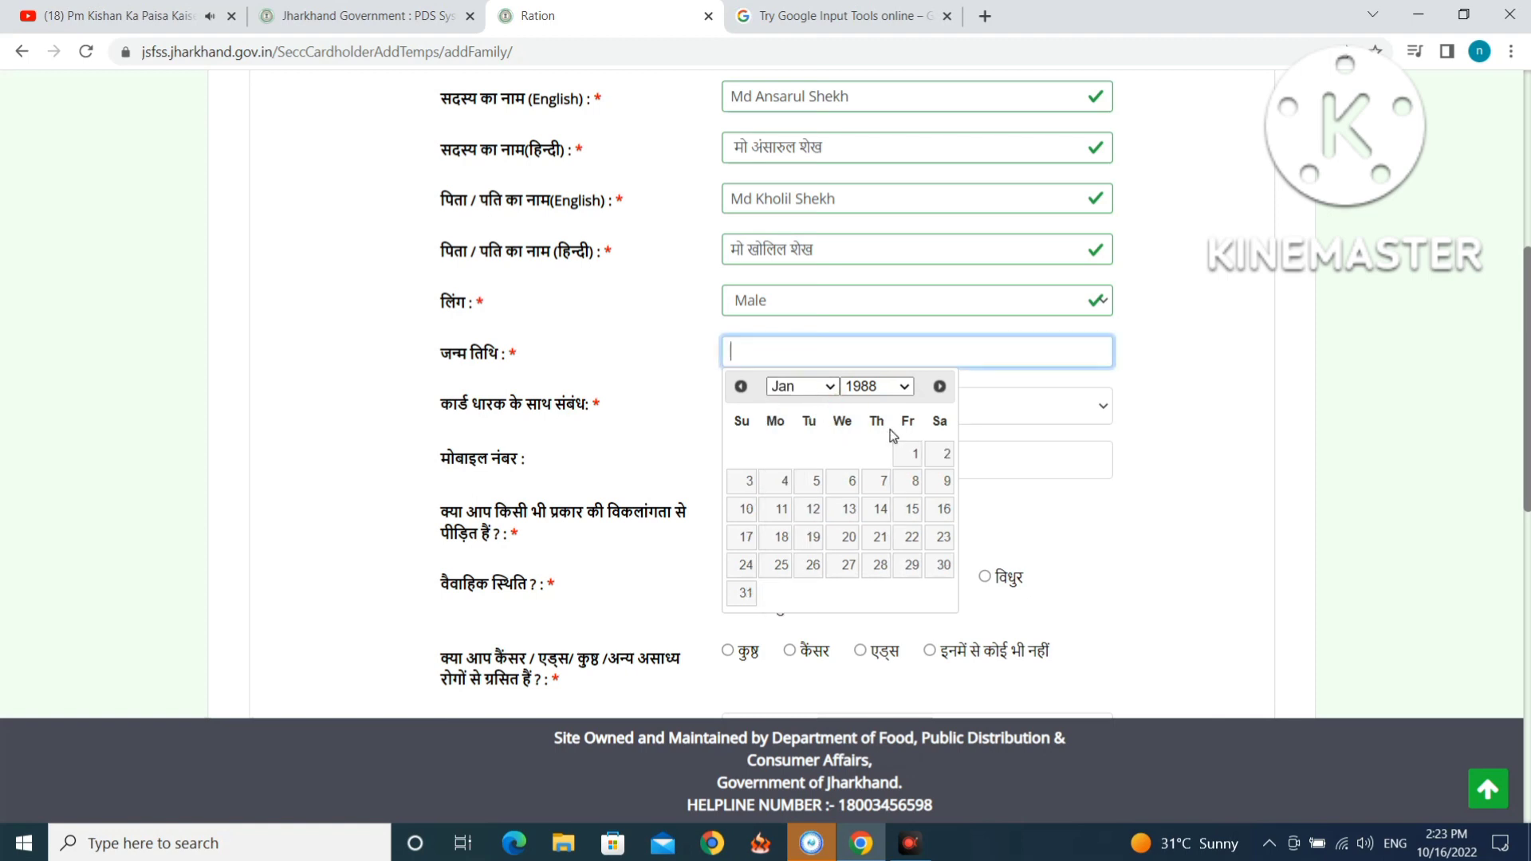
left_click(907, 453)
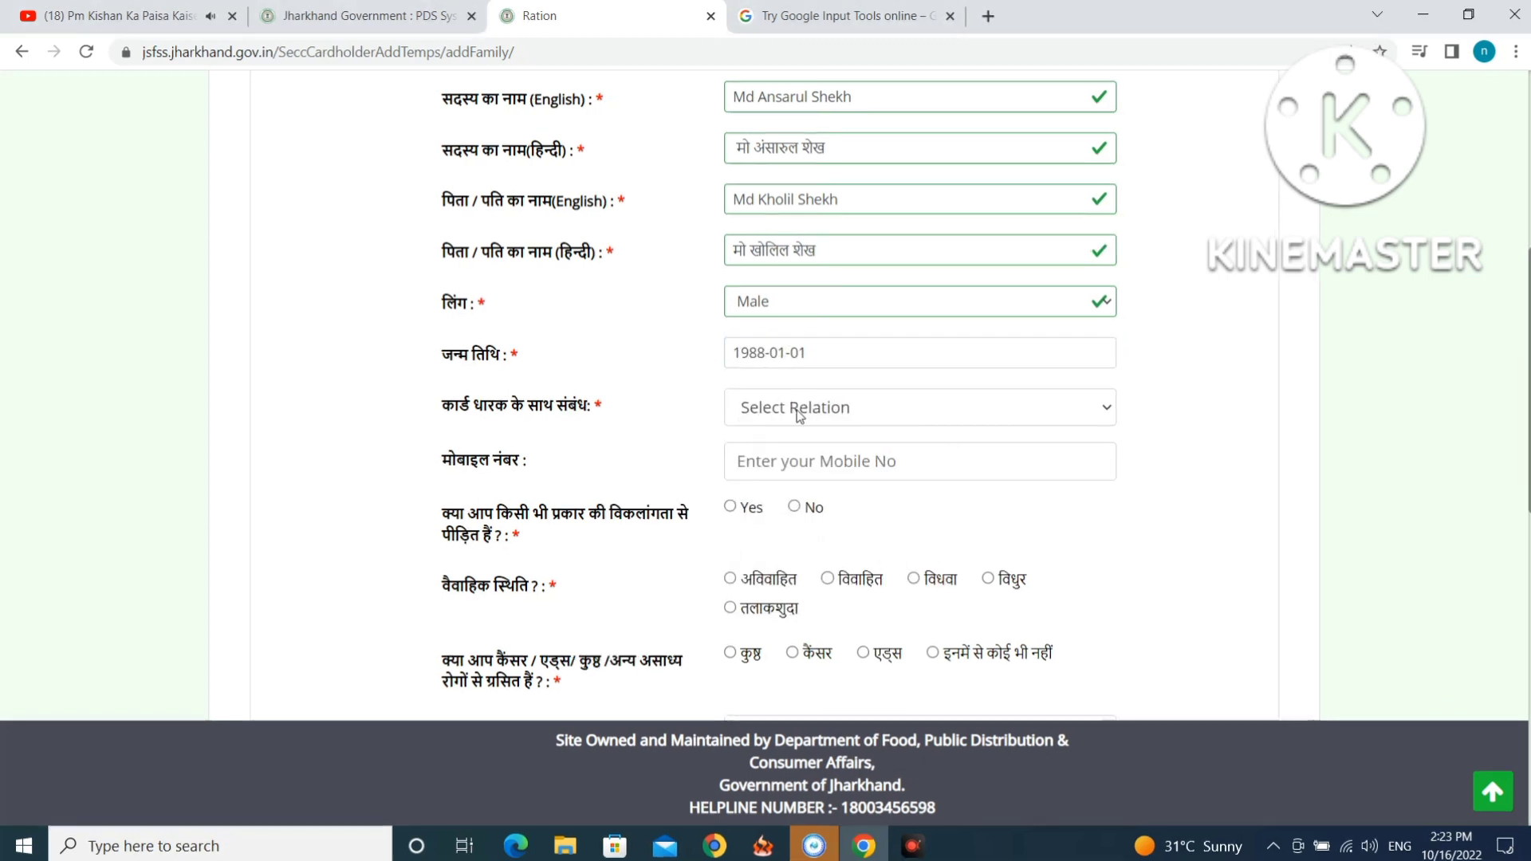
Set the relation to HUSBAND and fill in the saved mobile number.
left_click(795, 406)
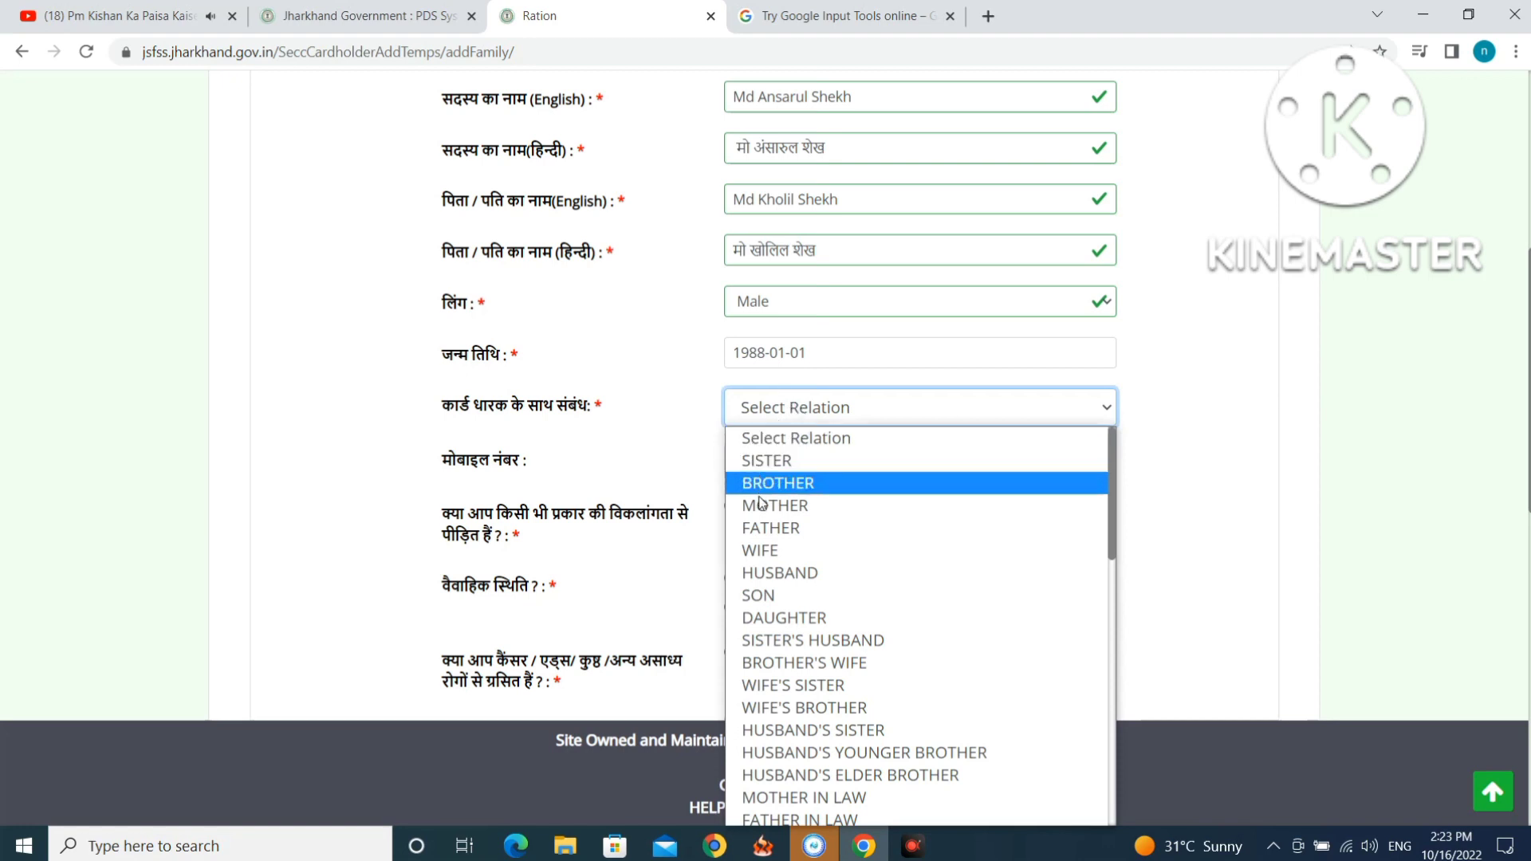
left_click(771, 574)
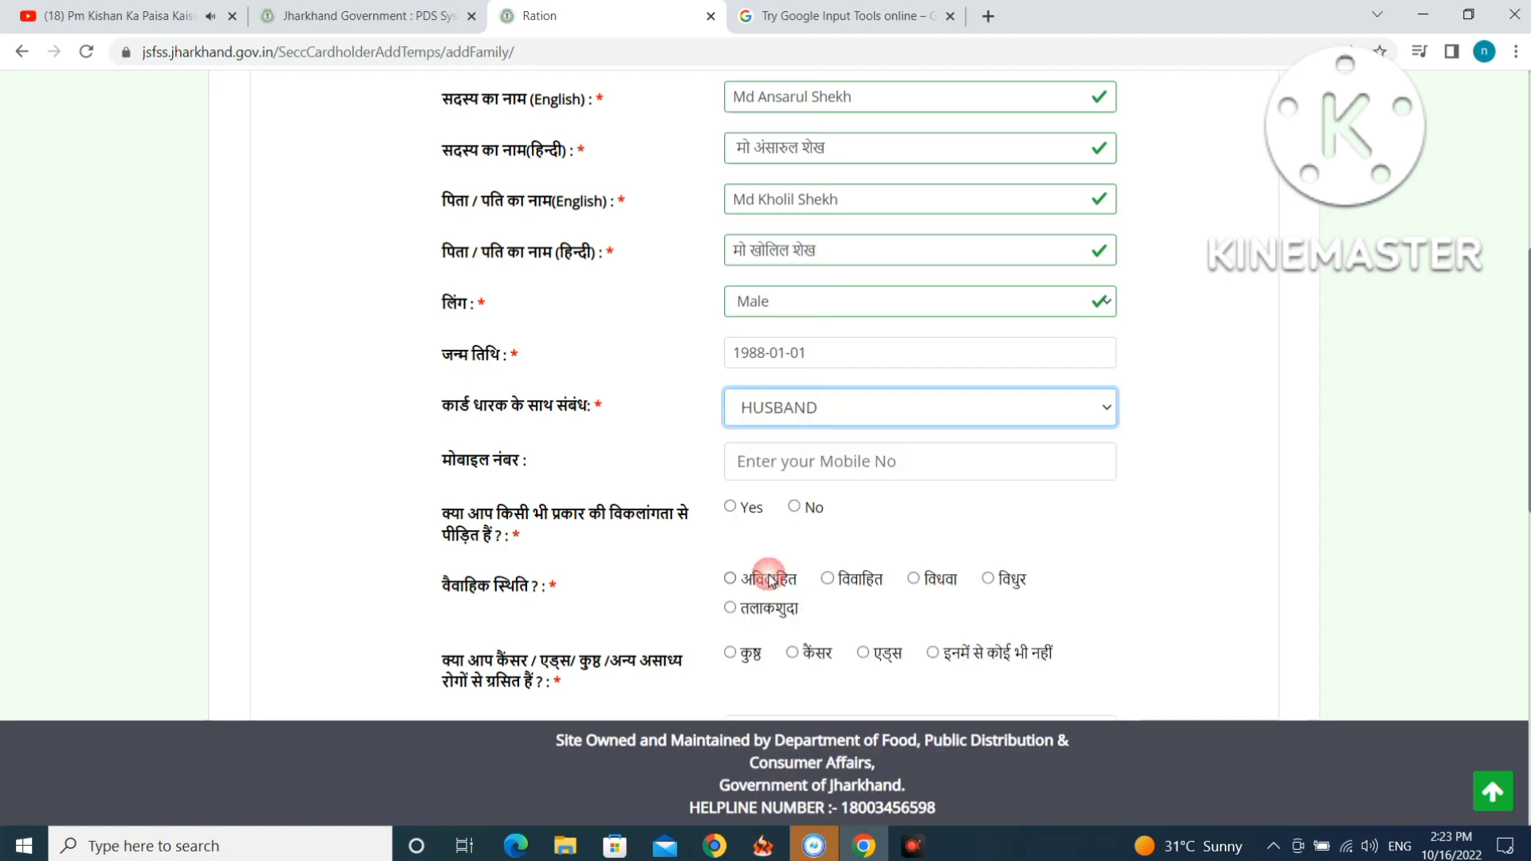
left_click(784, 461)
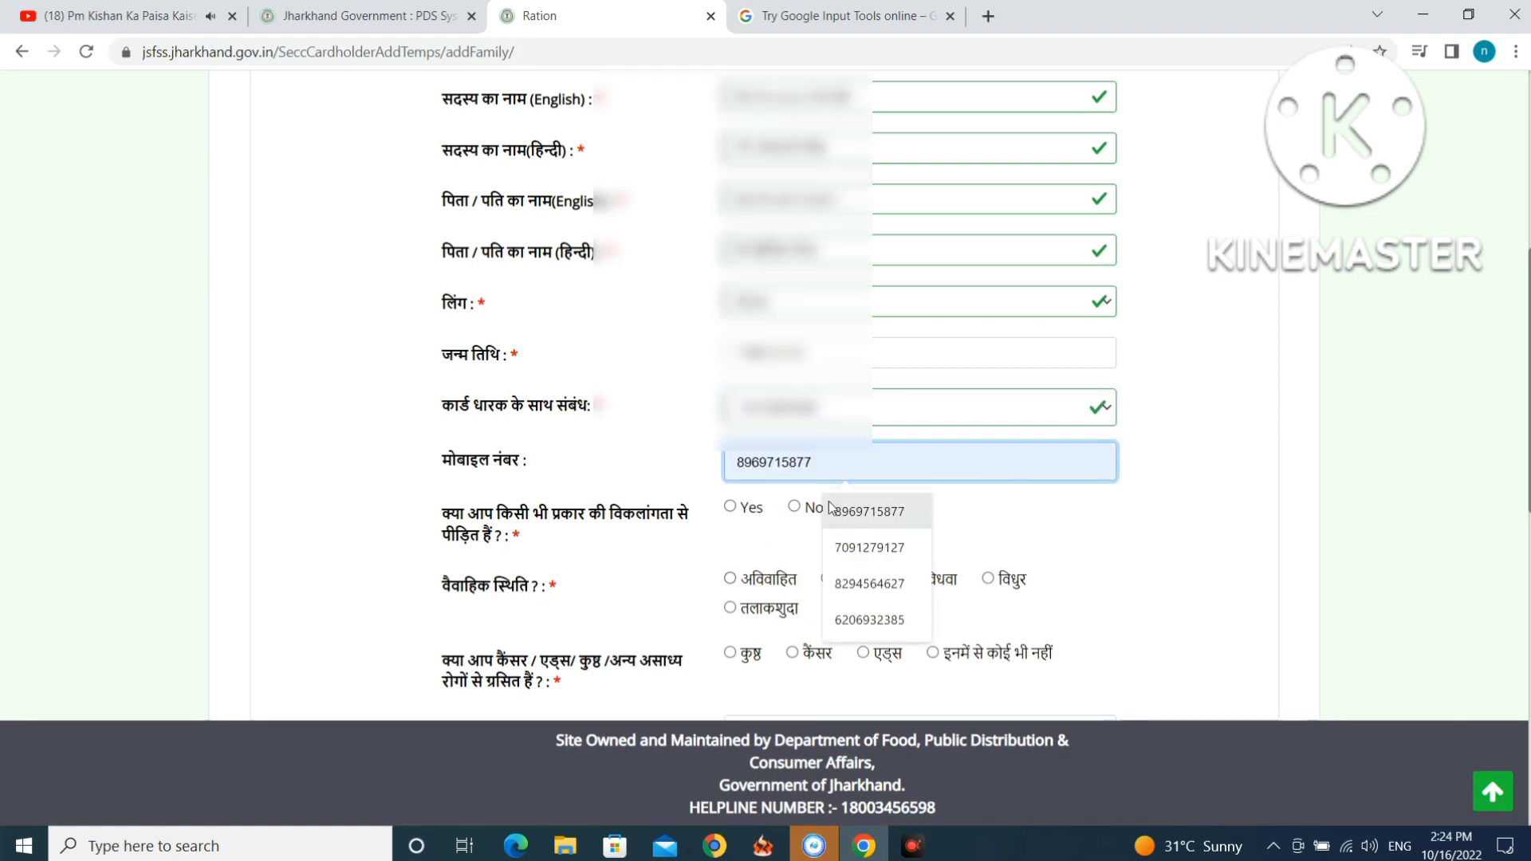
left_click(850, 514)
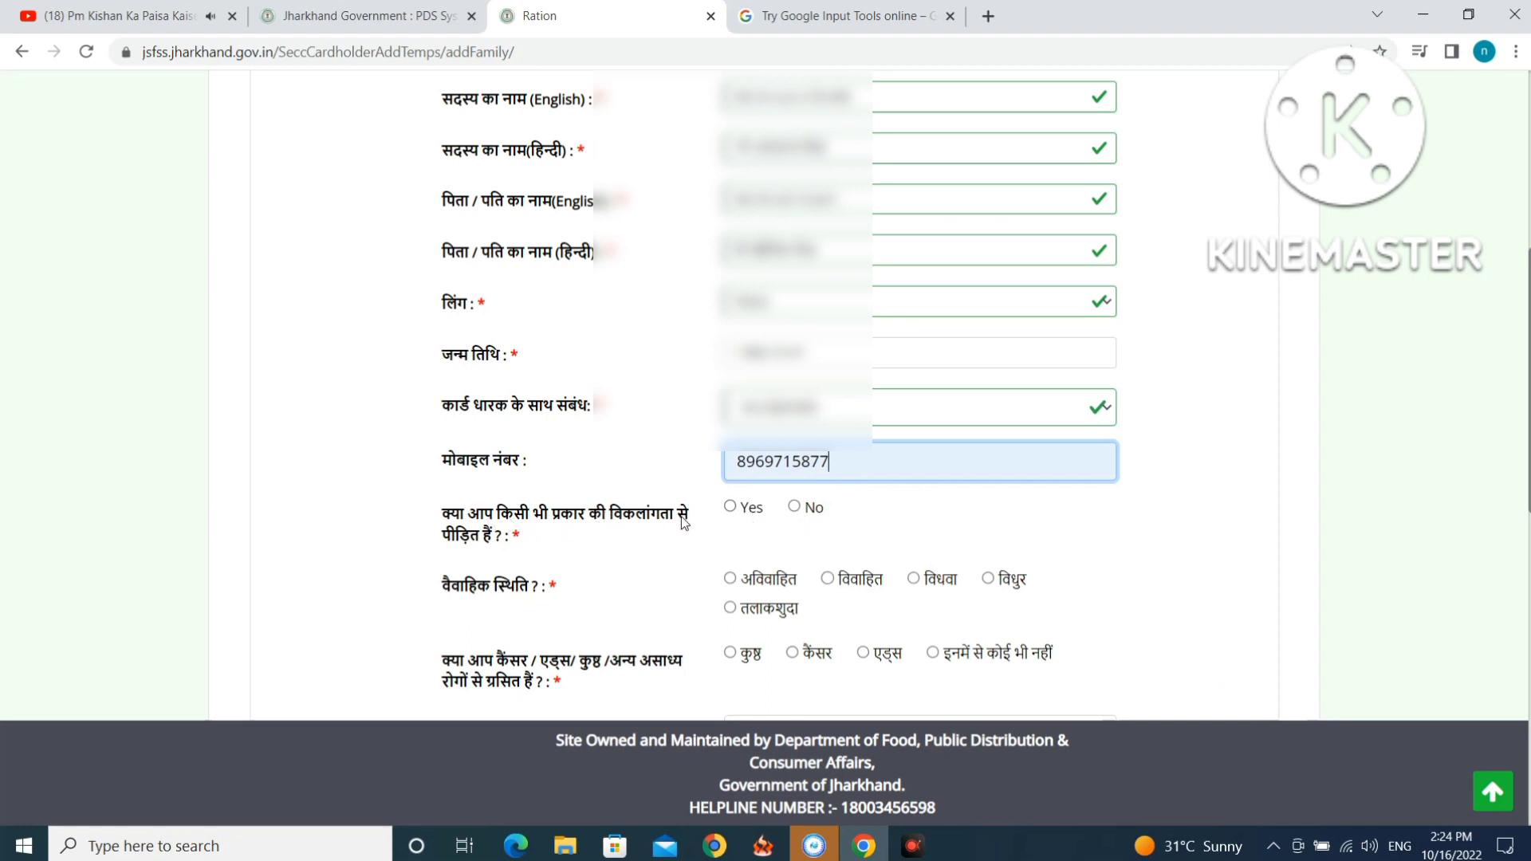
Mark no disability, married (विवाहित), none of the listed diseases, and enter the Aadhaar number.
left_click(794, 509)
scroll(518, 491, "down", 1)
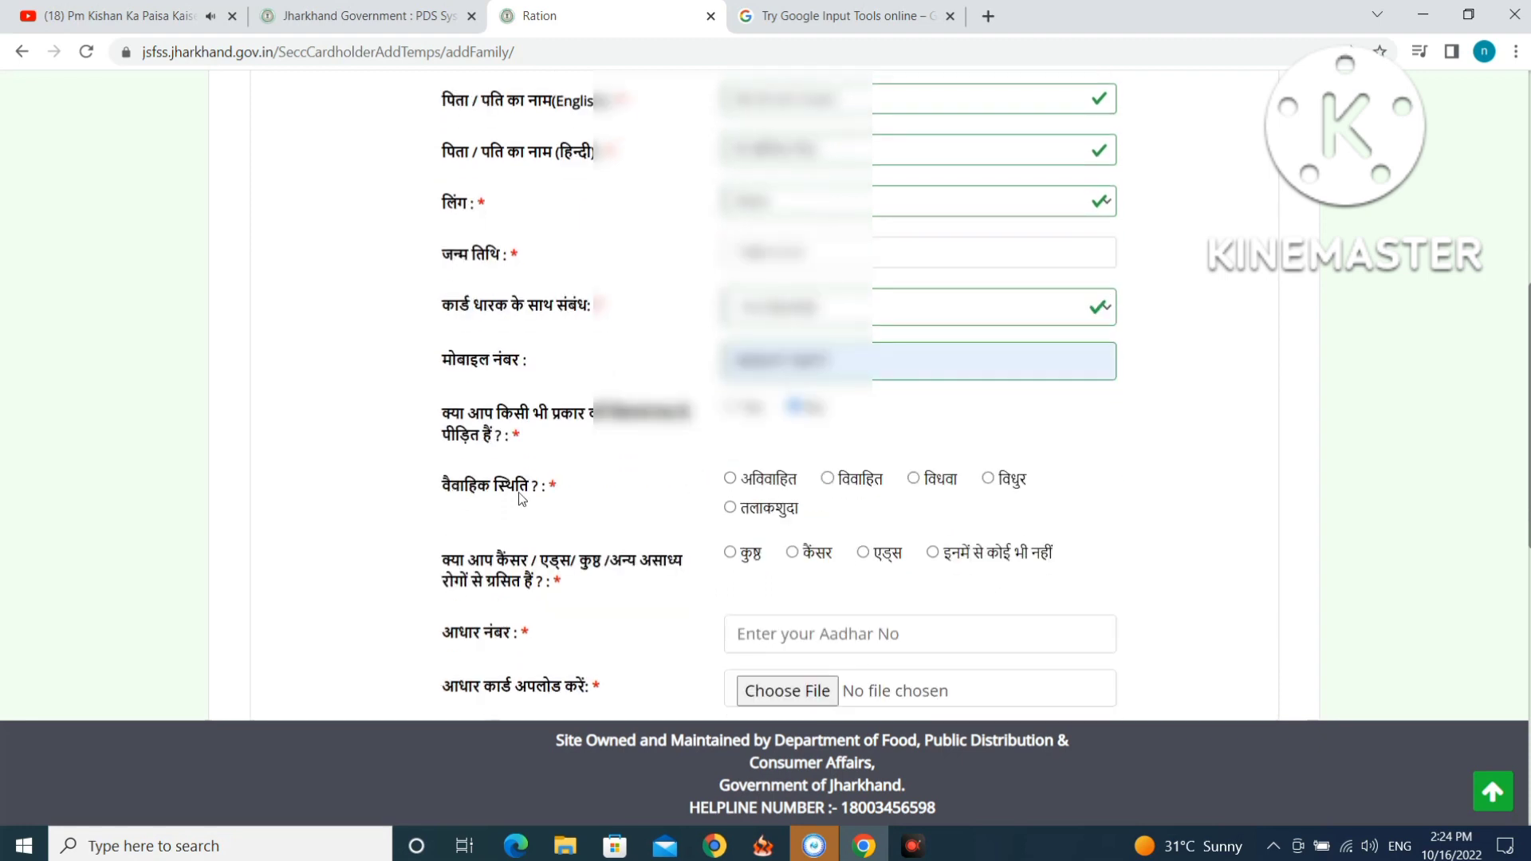
left_click(829, 479)
scroll(829, 480, "down", 2)
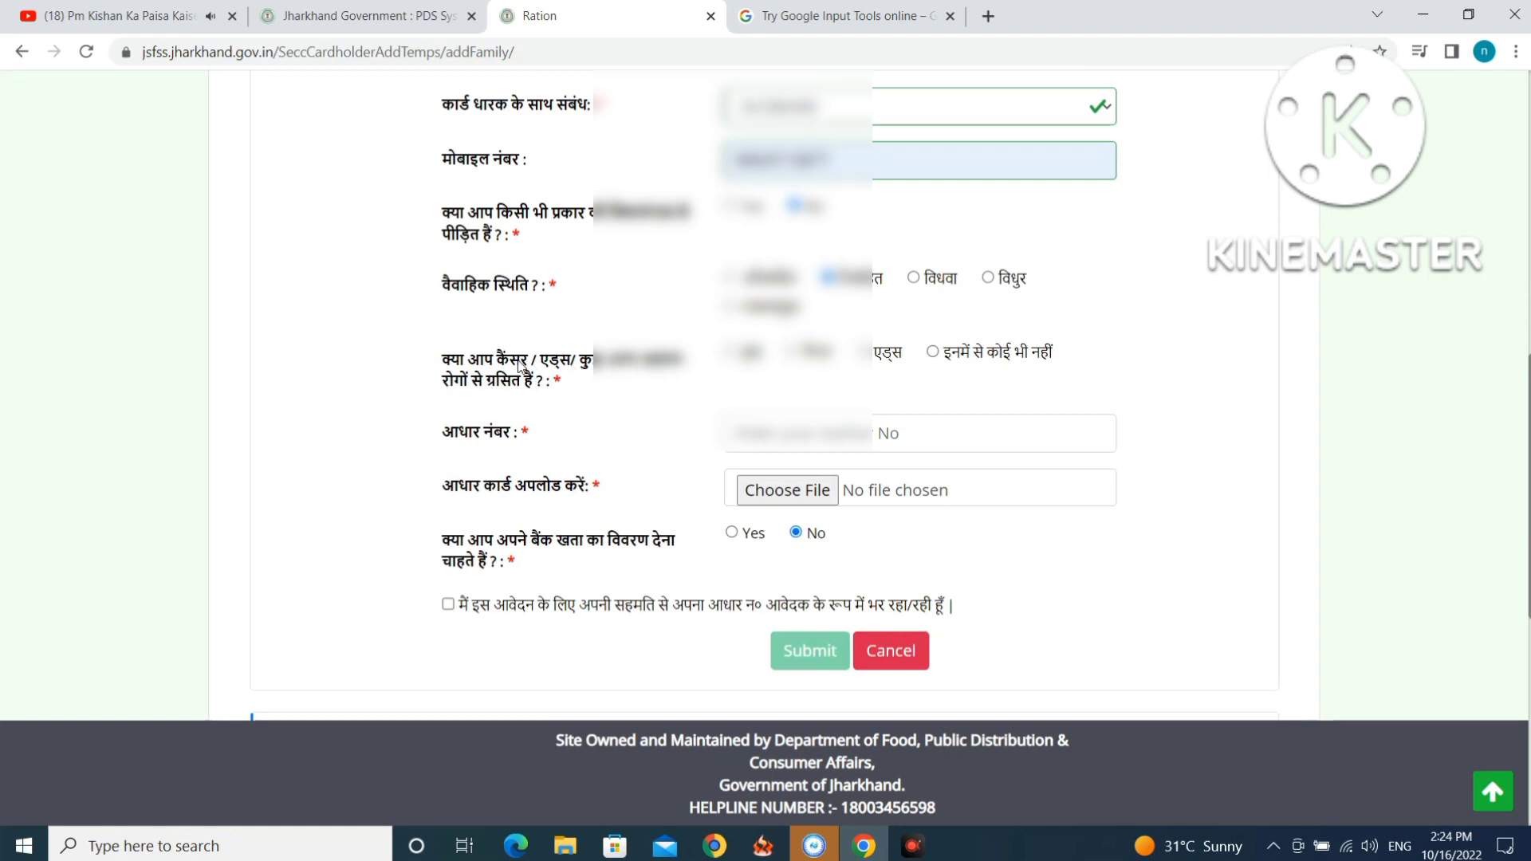
left_click(933, 352)
left_click(765, 434)
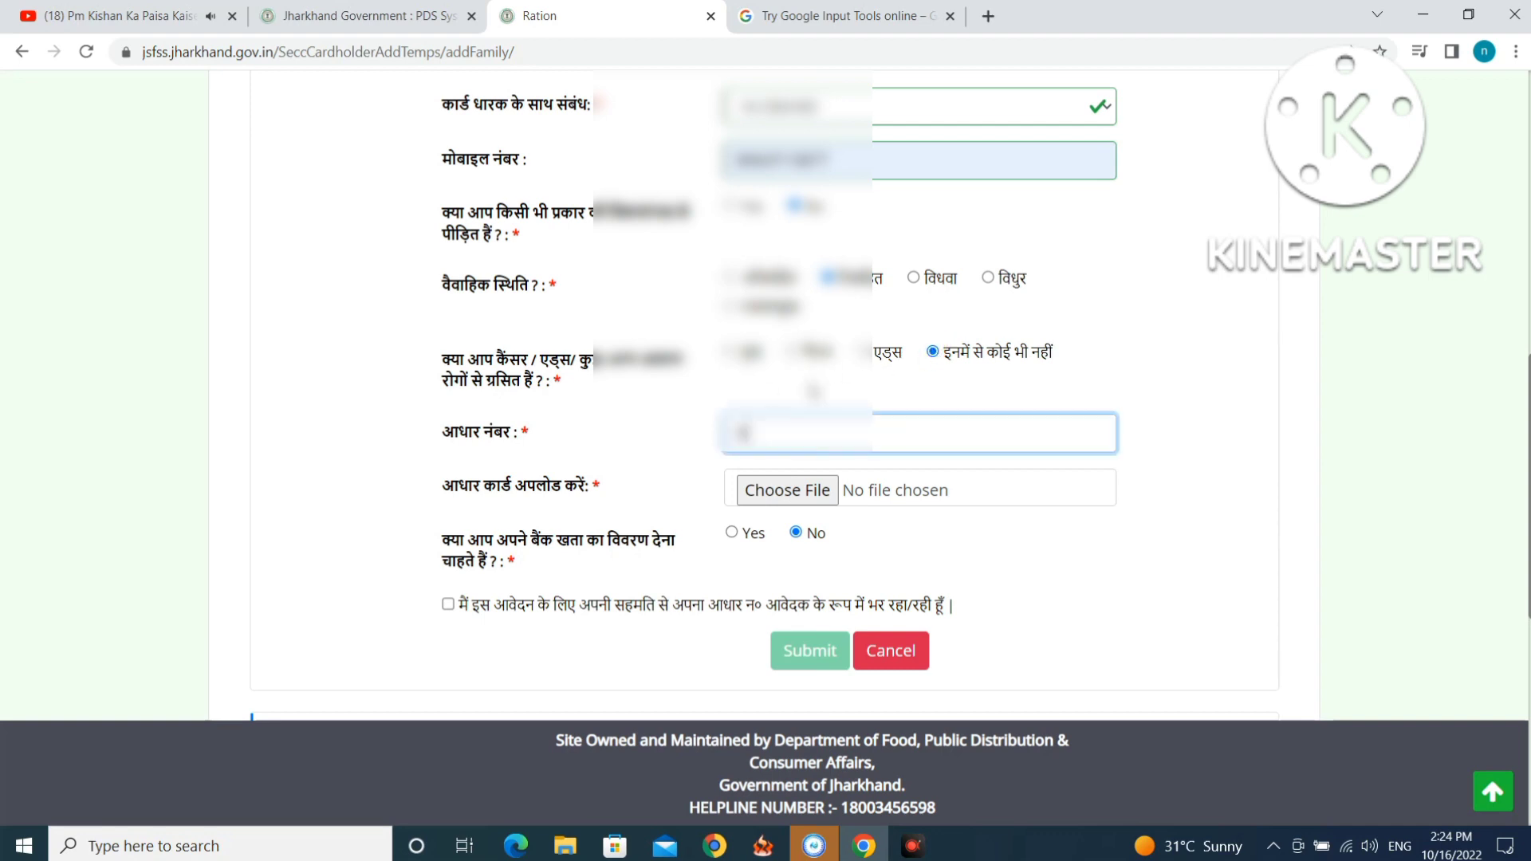
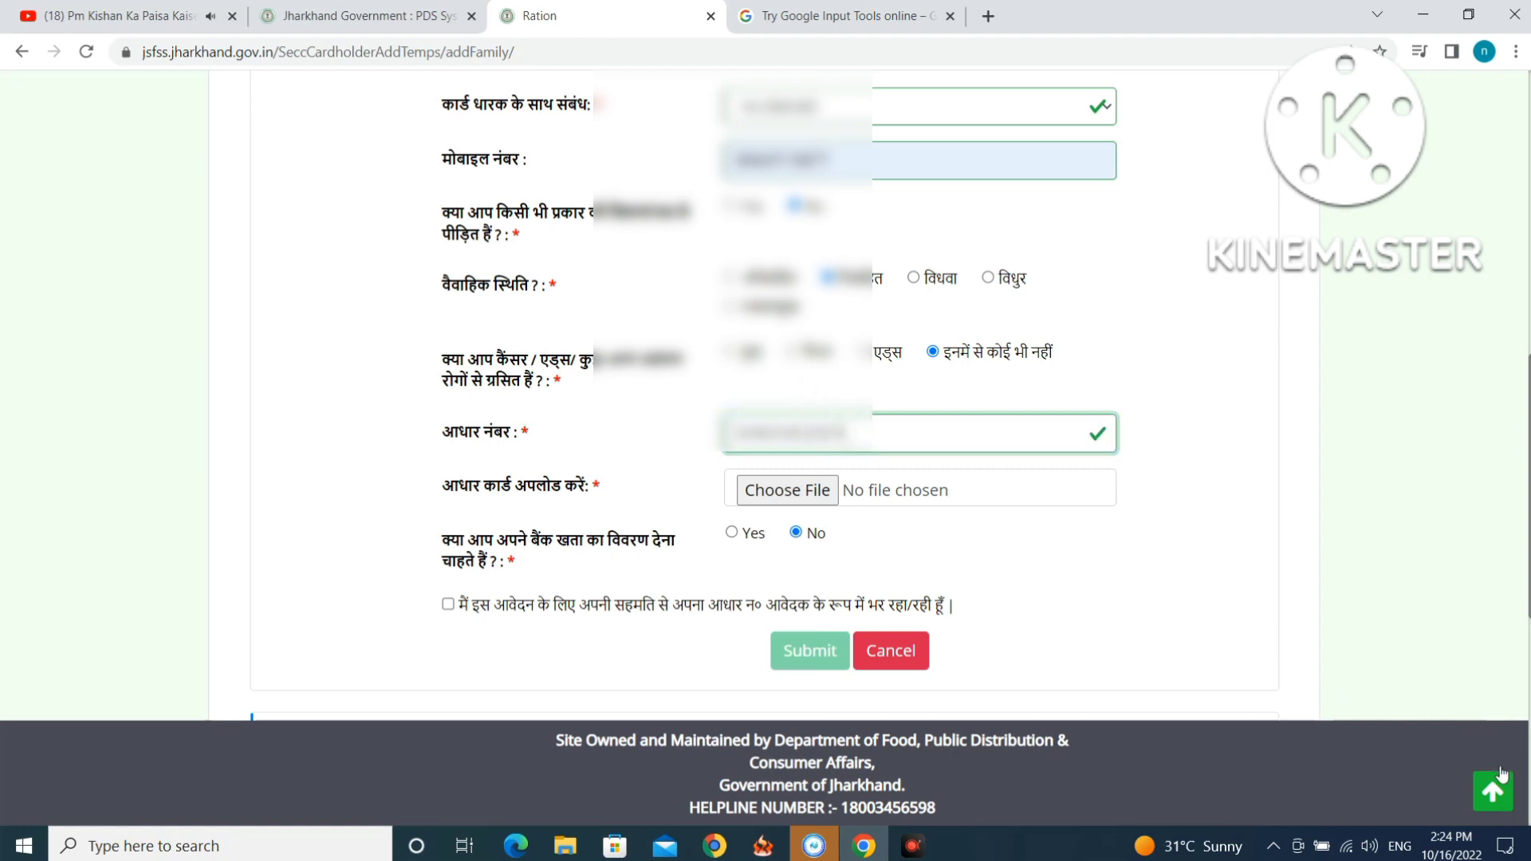
Upload the Aadhaar card JPG image to the member form.
left_click(797, 491)
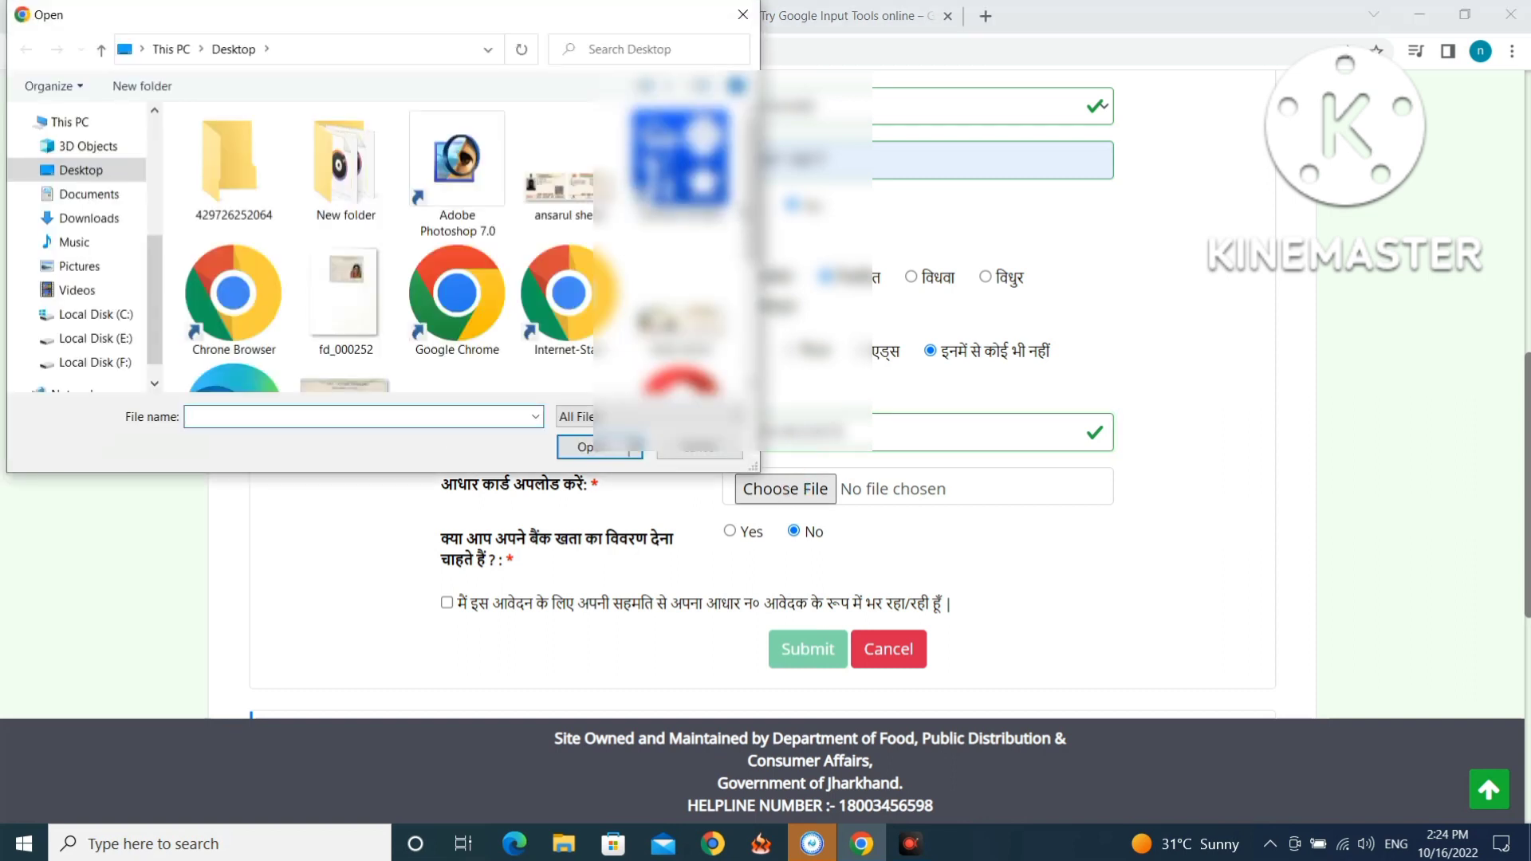
double_click(587, 195)
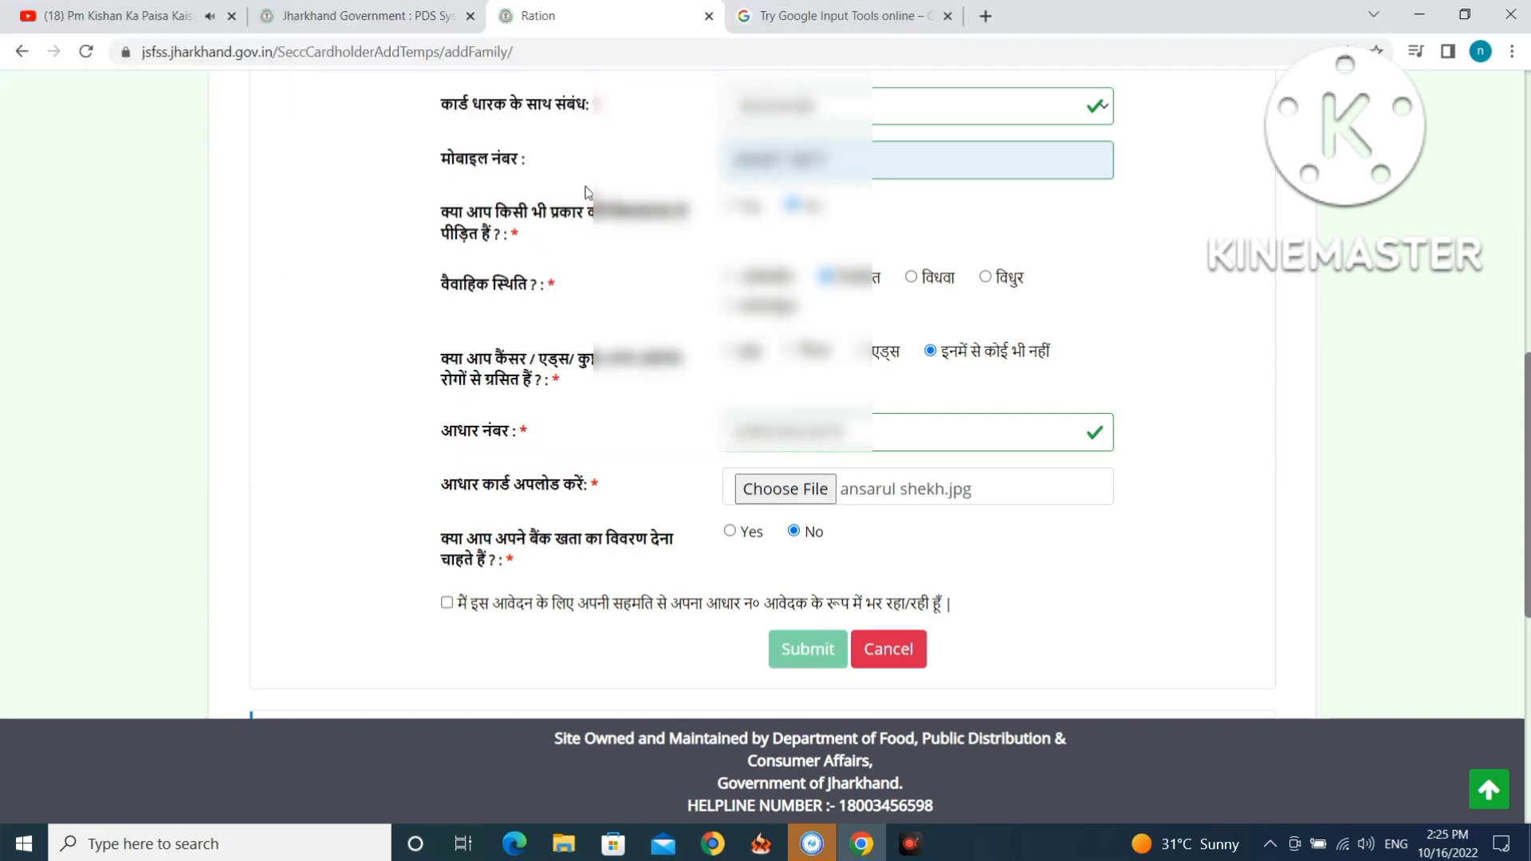
scroll(582, 399, "down", 3)
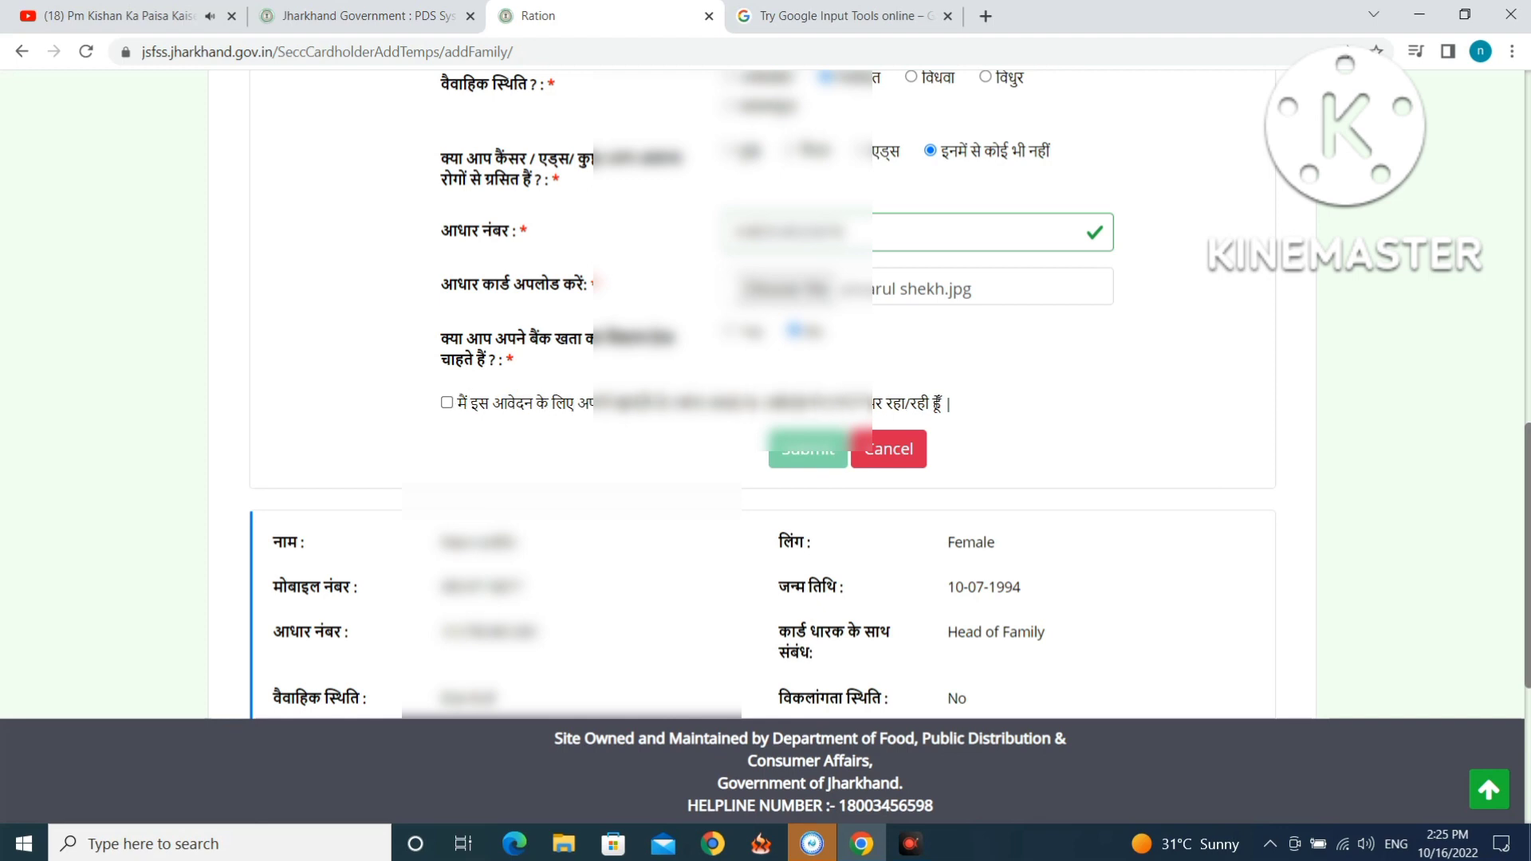
Give Aadhaar consent, submit the husband's details, and start a new Add Member form.
left_click(446, 402)
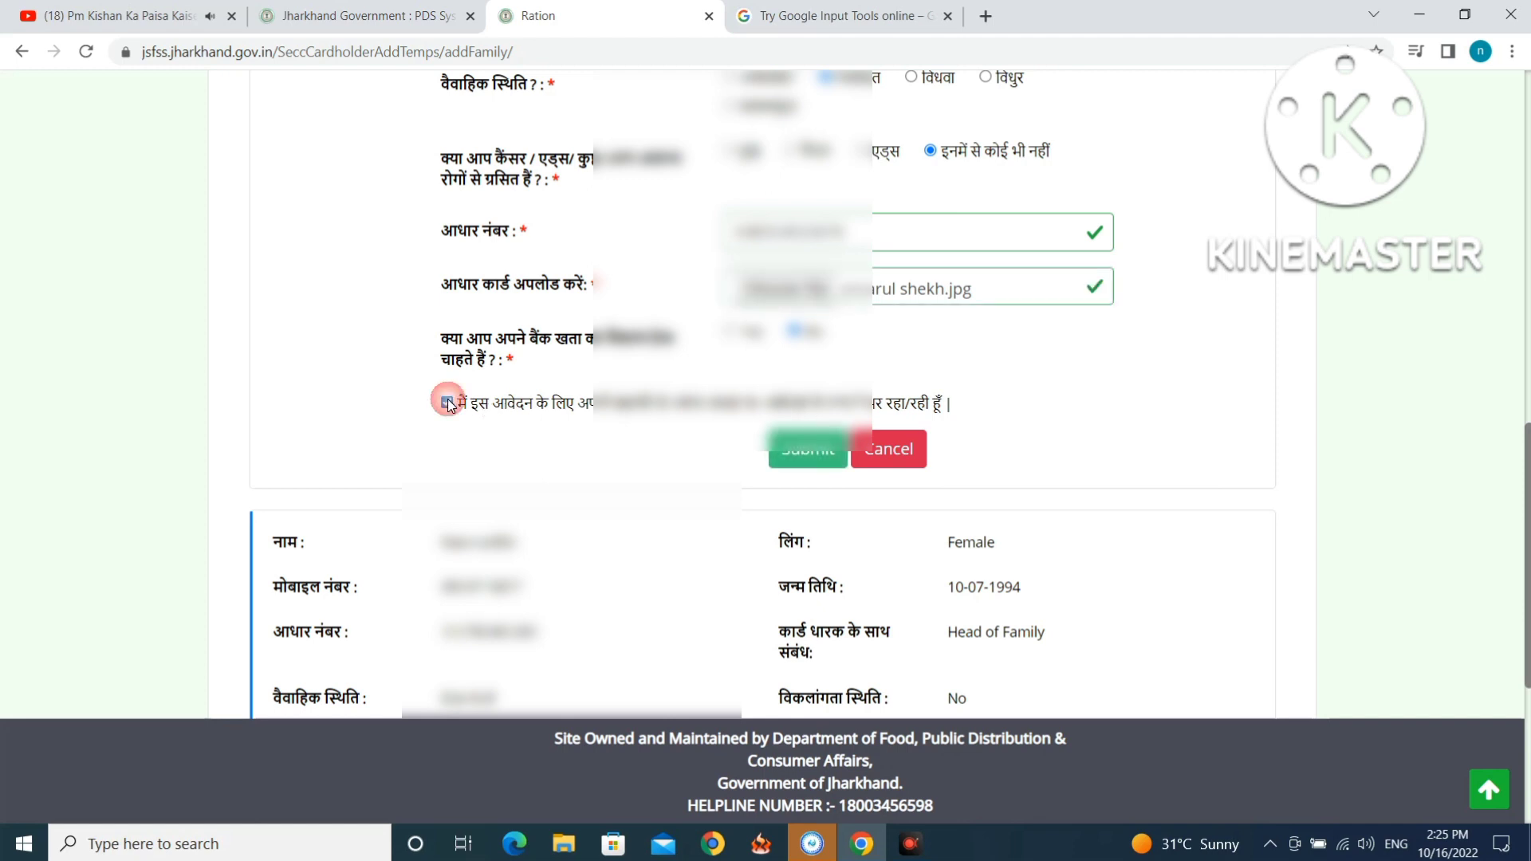
left_click(826, 454)
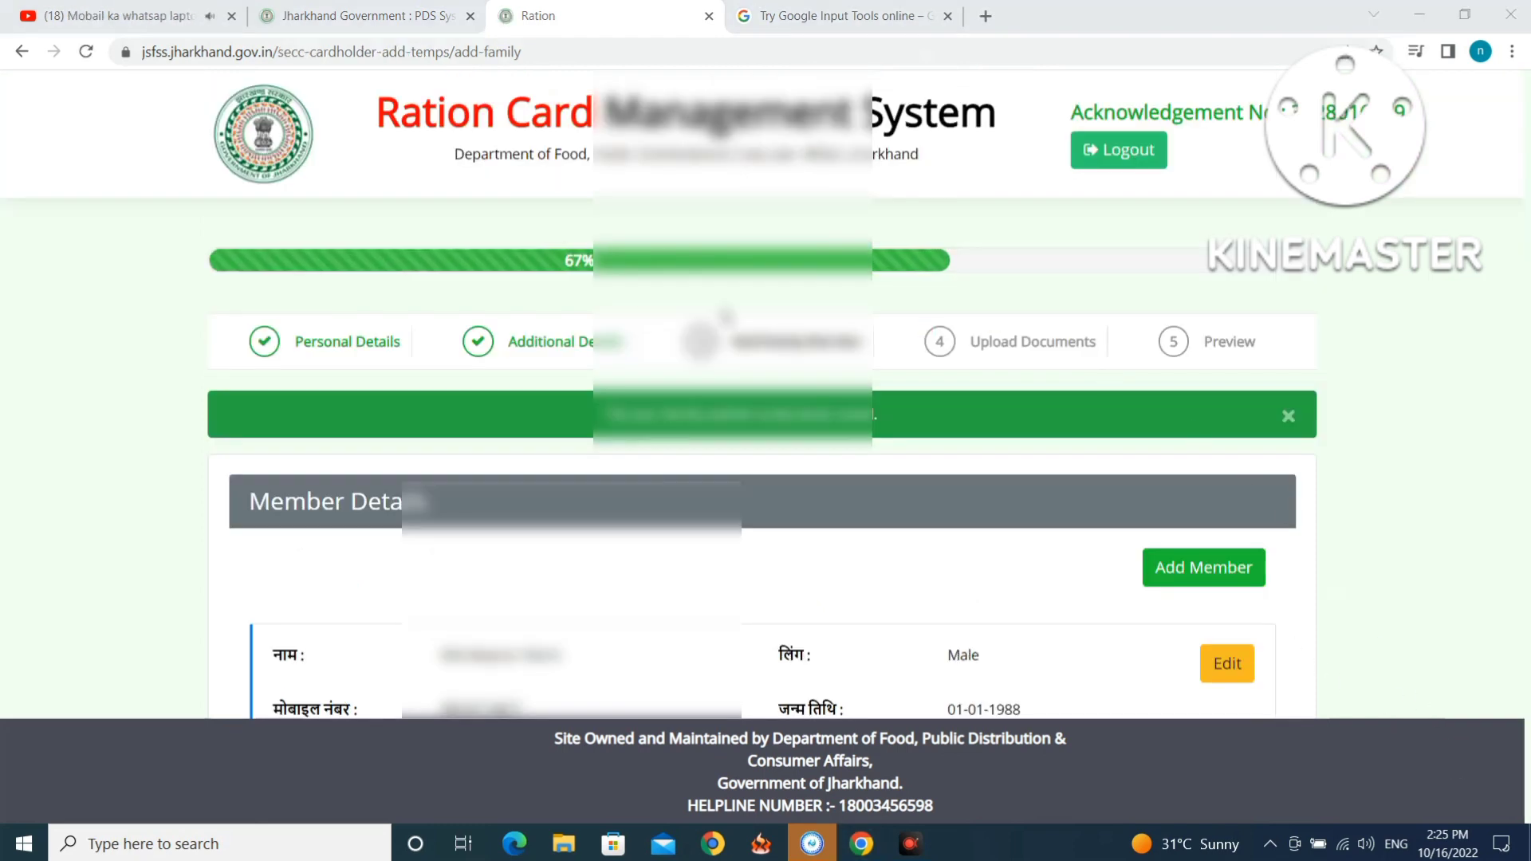
scroll(762, 399, "down", 3)
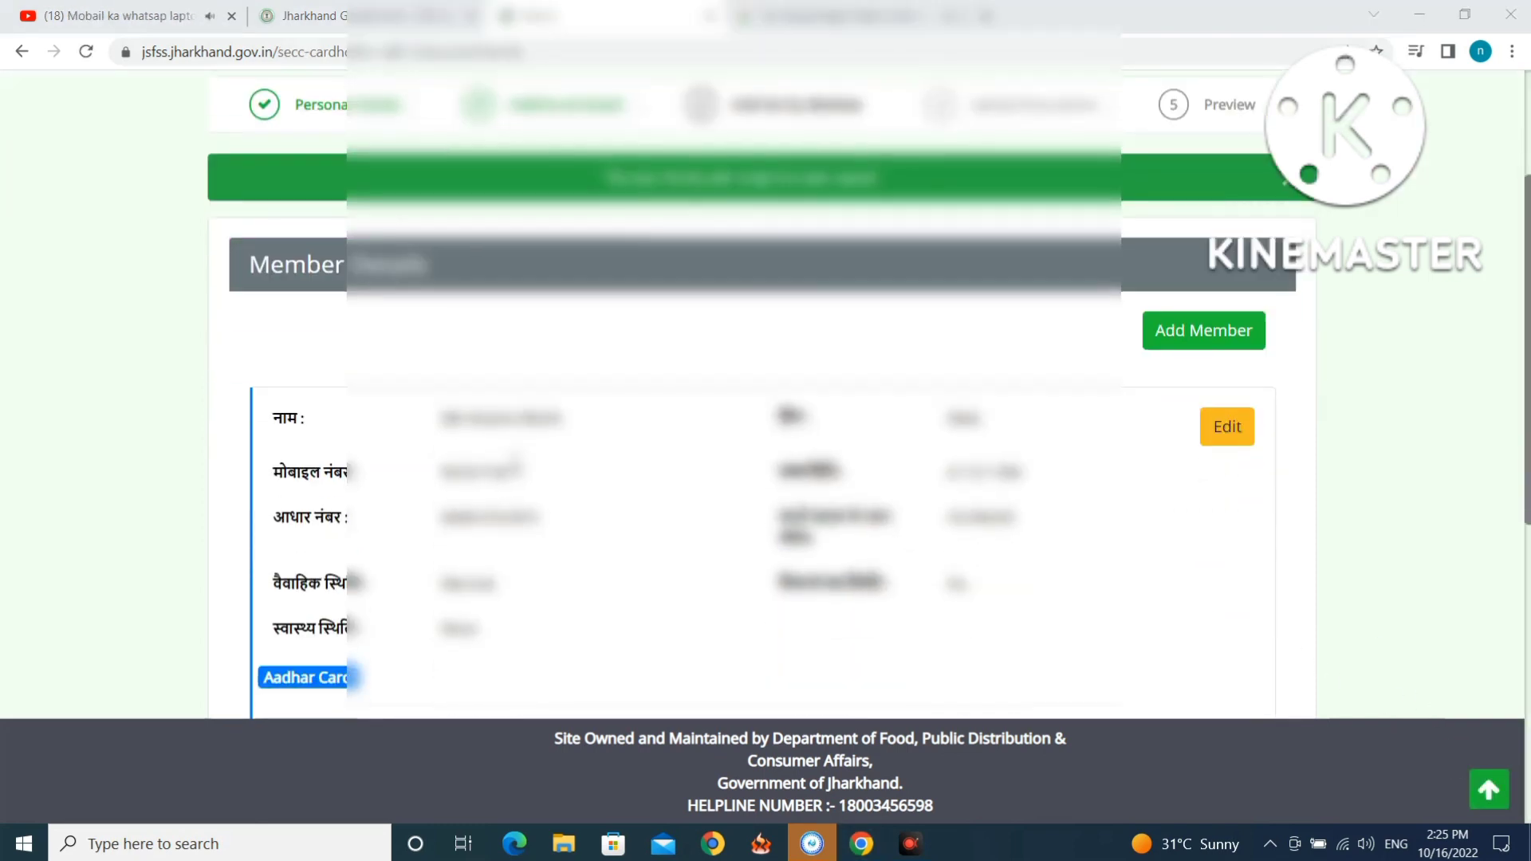
scroll(514, 463, "down", 3)
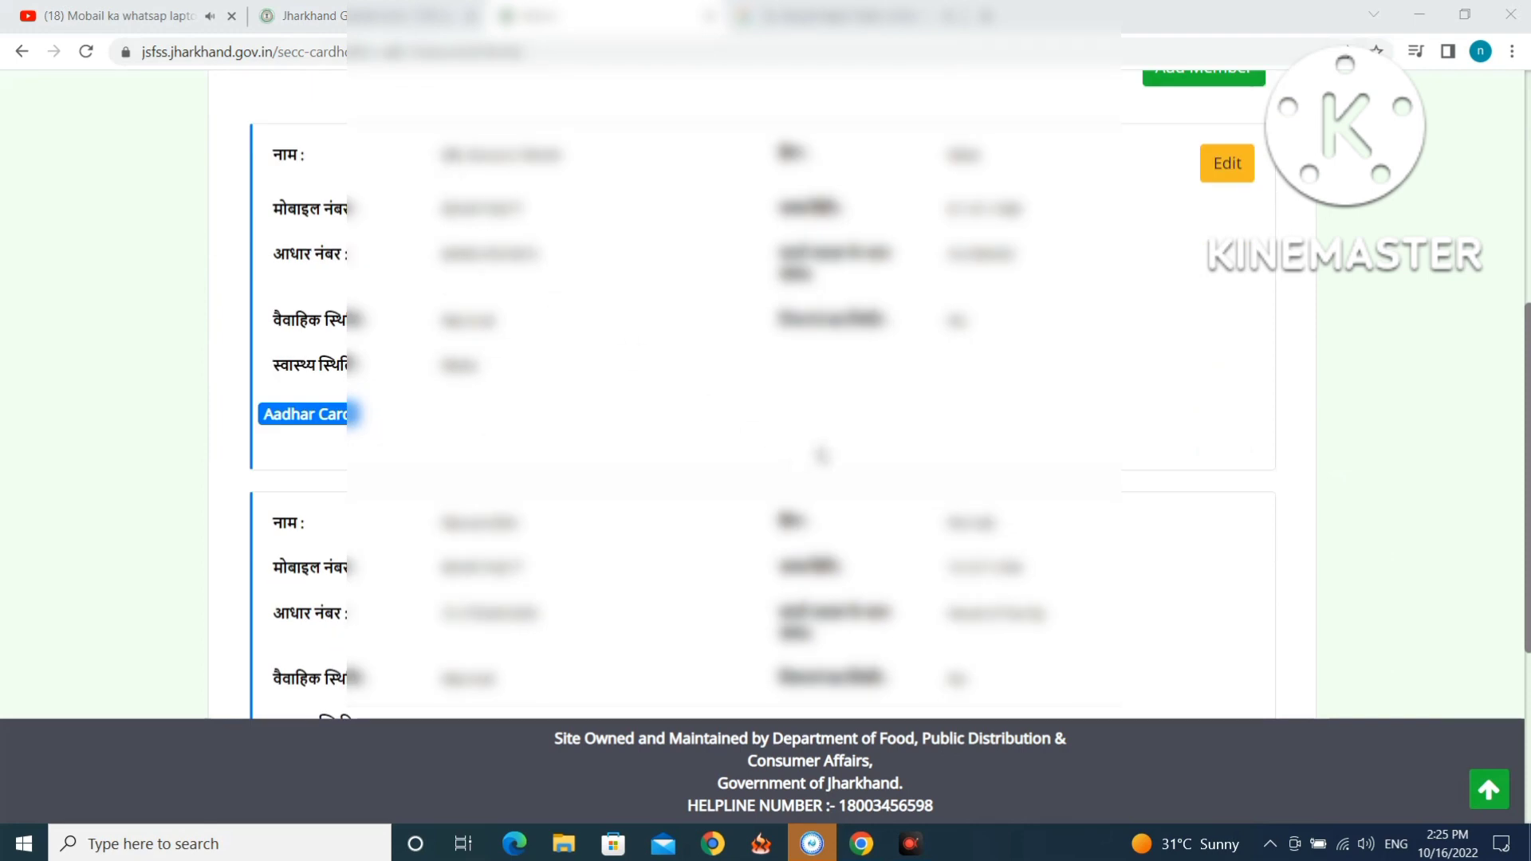
scroll(821, 455, "up", 4)
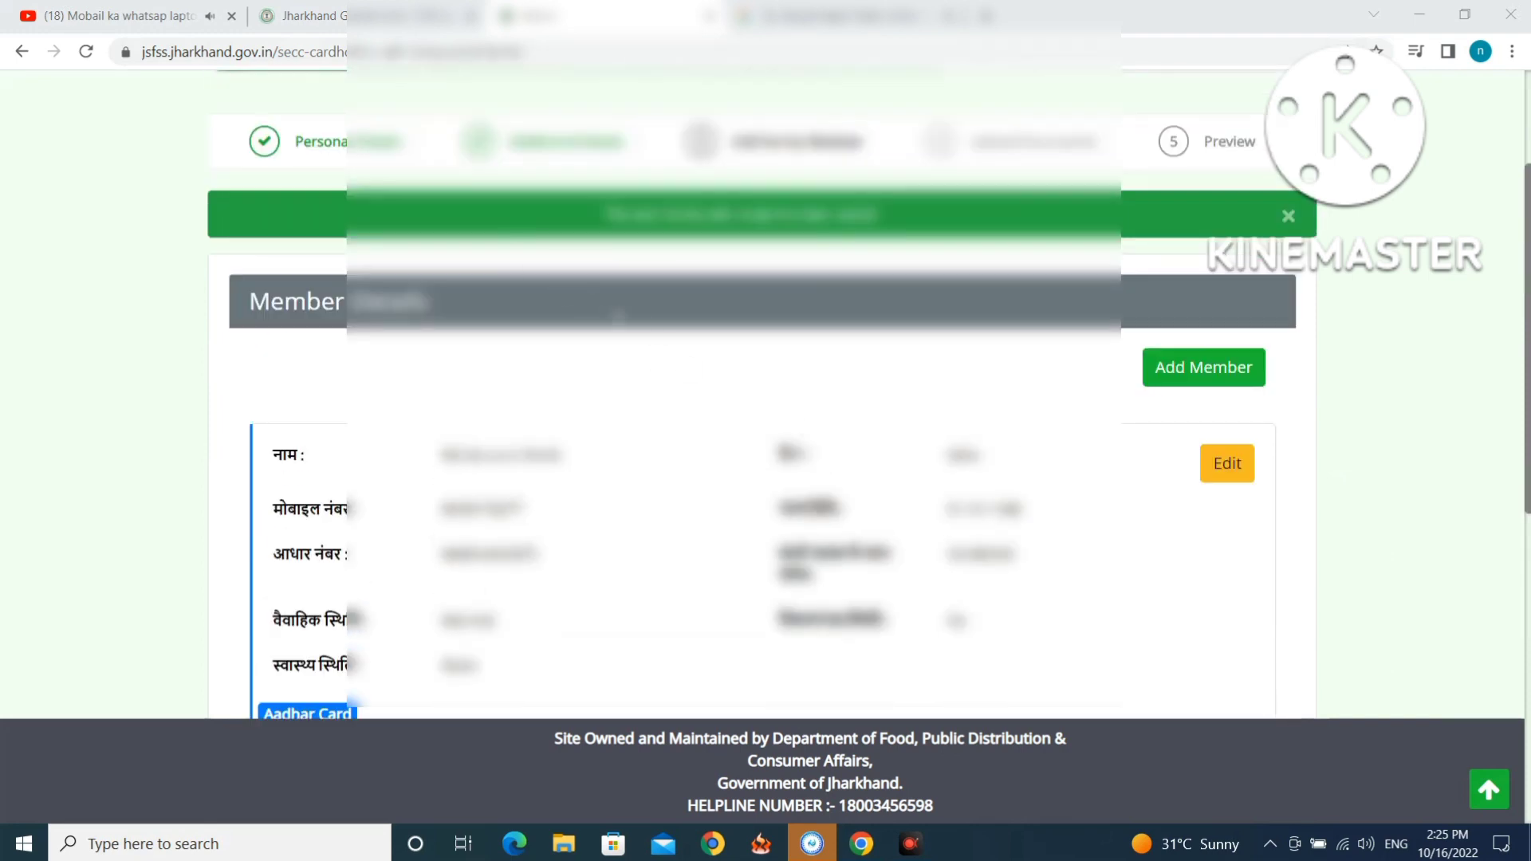
left_click(1183, 373)
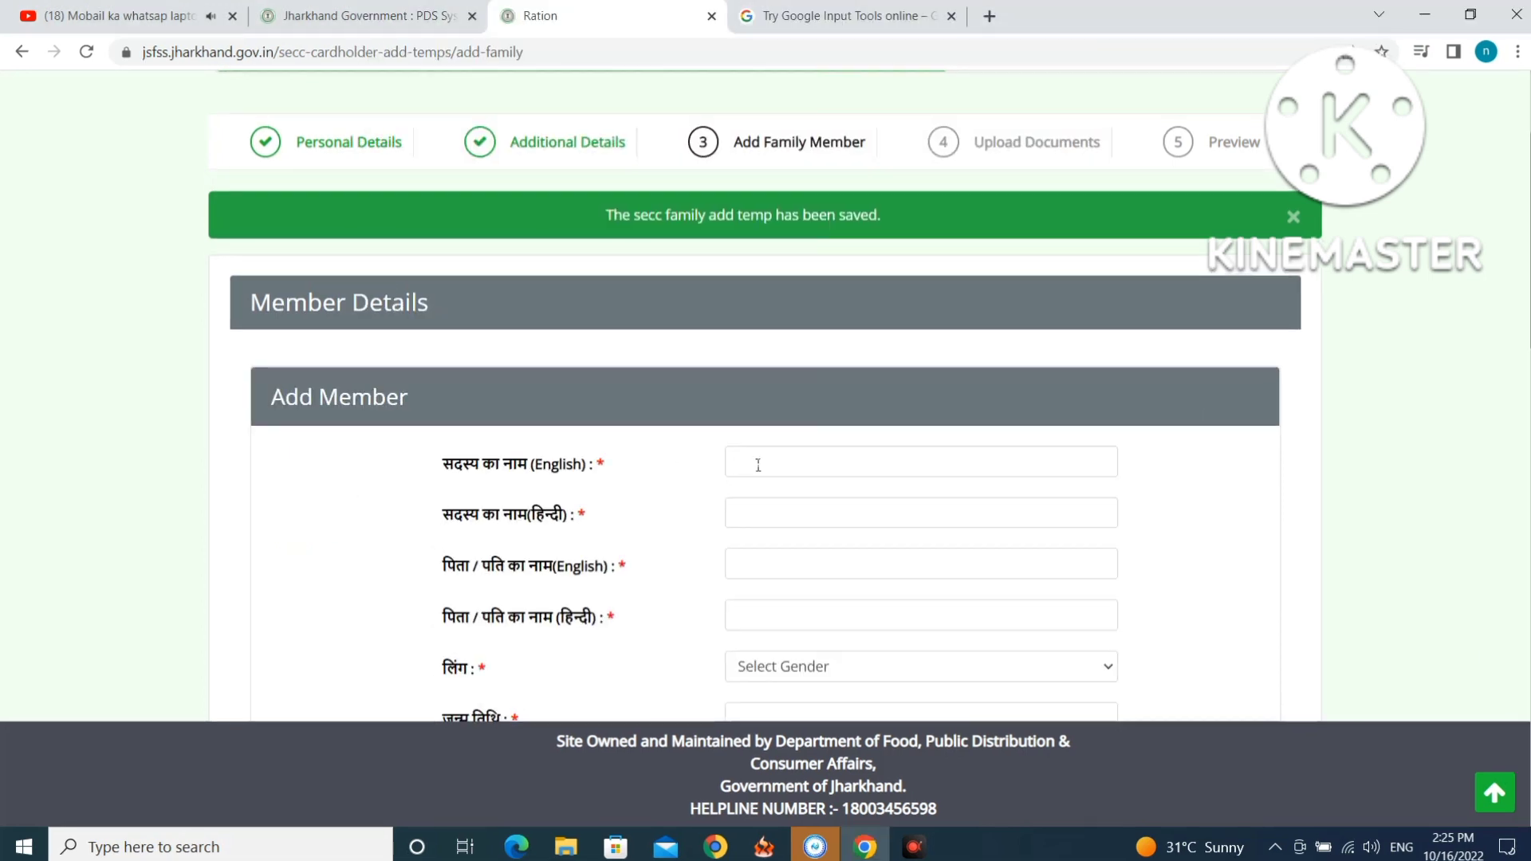
left_click(769, 464)
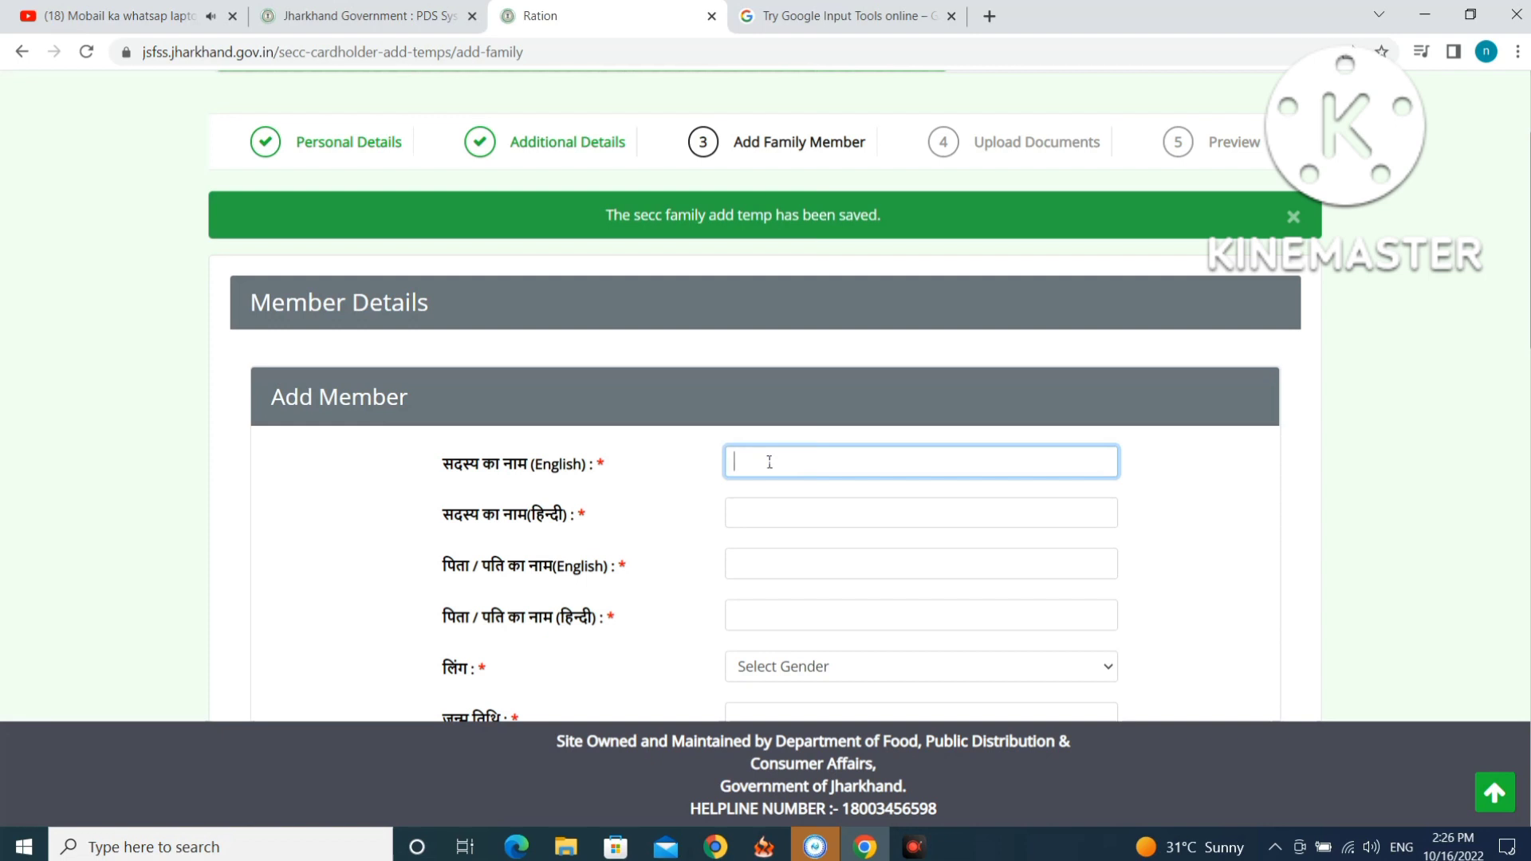
Enter the new member's name in English, then paste its Hindi transliteration from Google Input Tools.
left_click(769, 514)
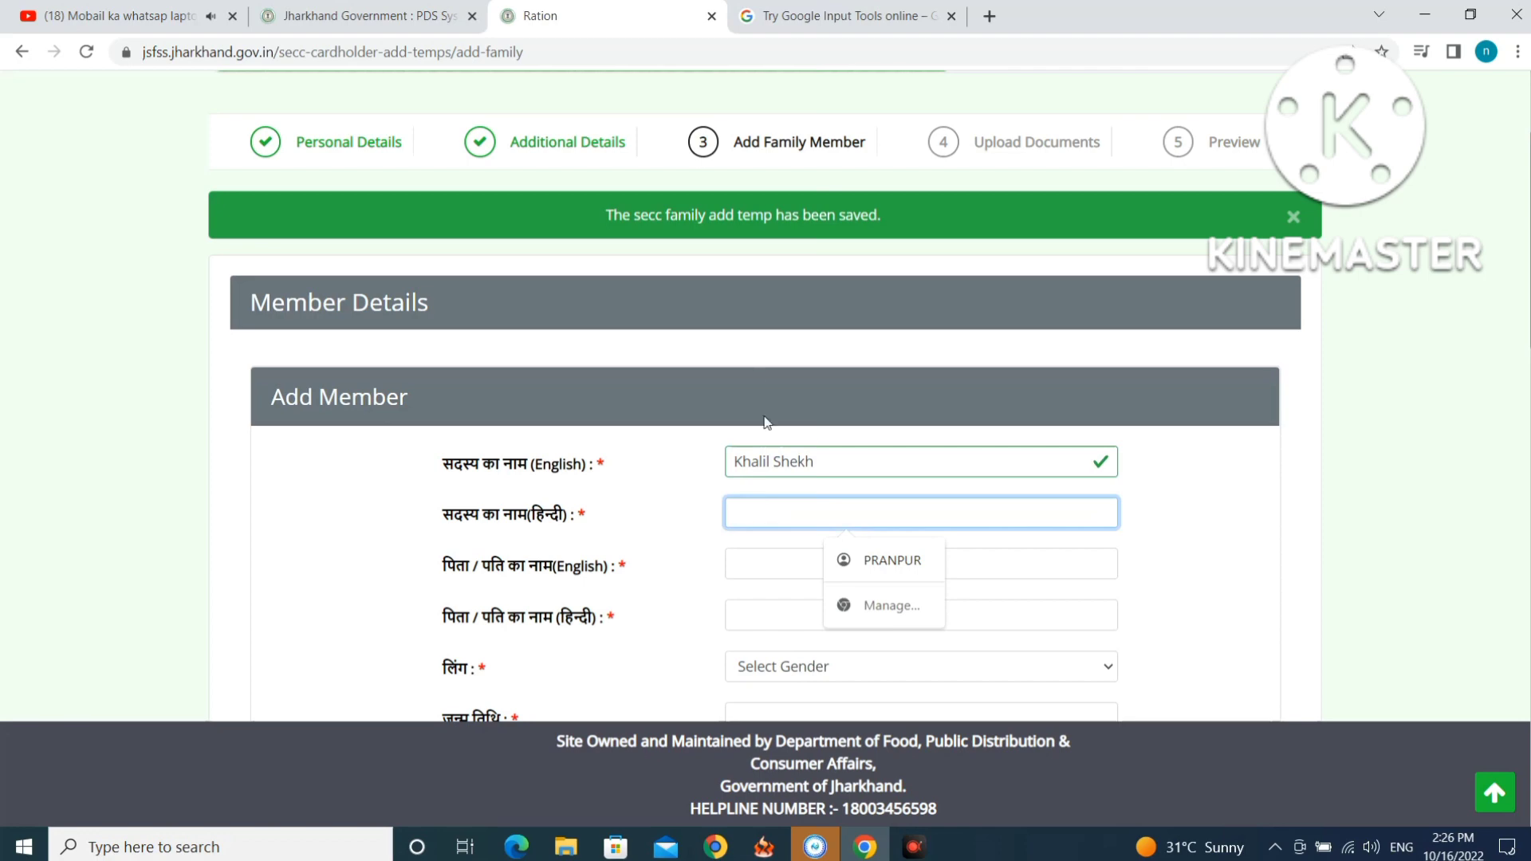
left_click(830, 16)
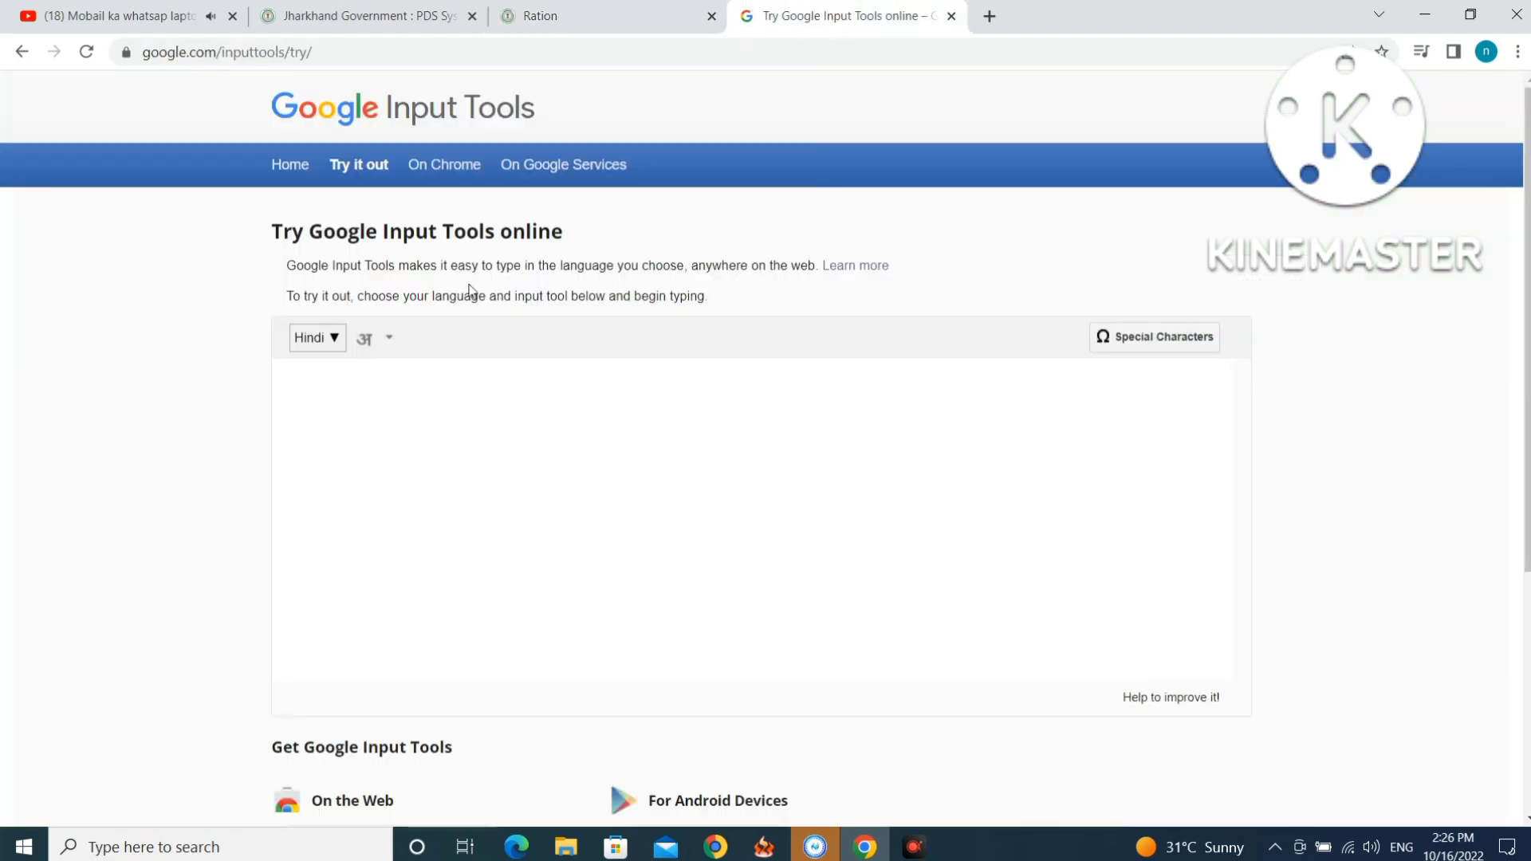
left_click(293, 384)
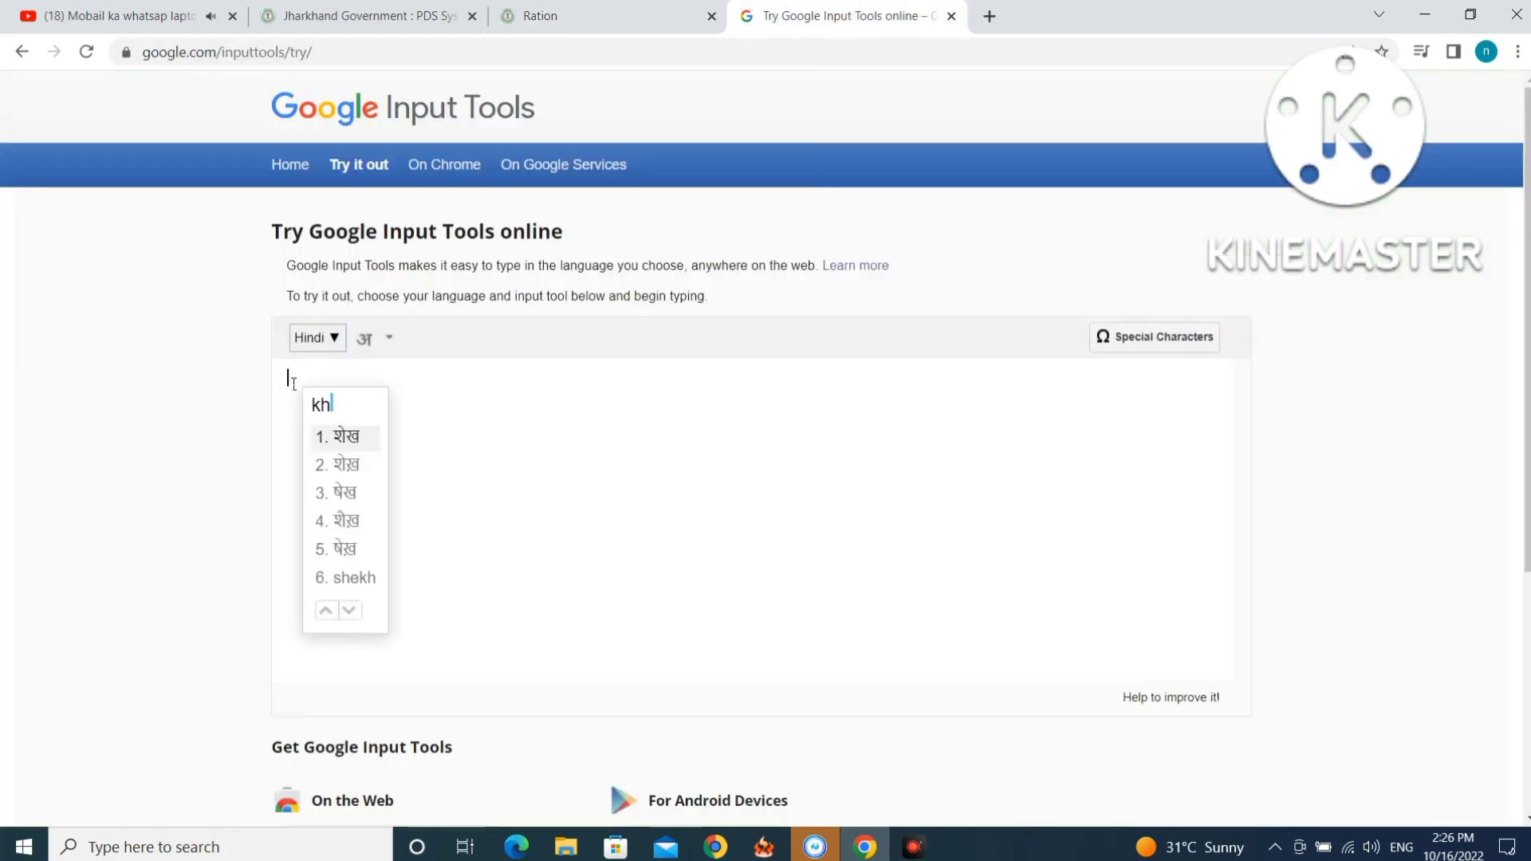
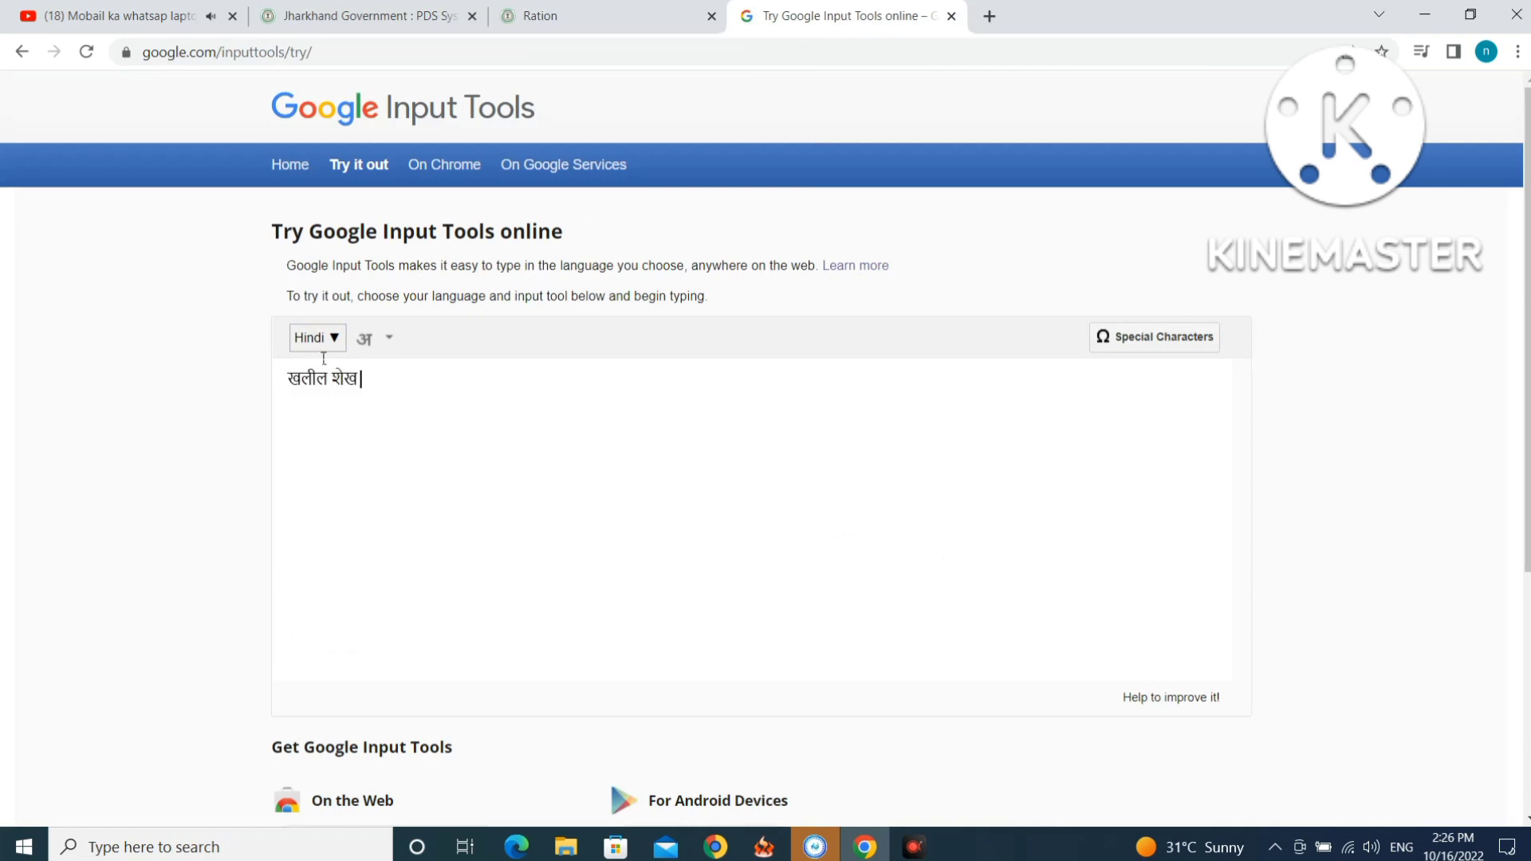
left_click_drag(362, 379, 288, 378)
right_click(300, 387)
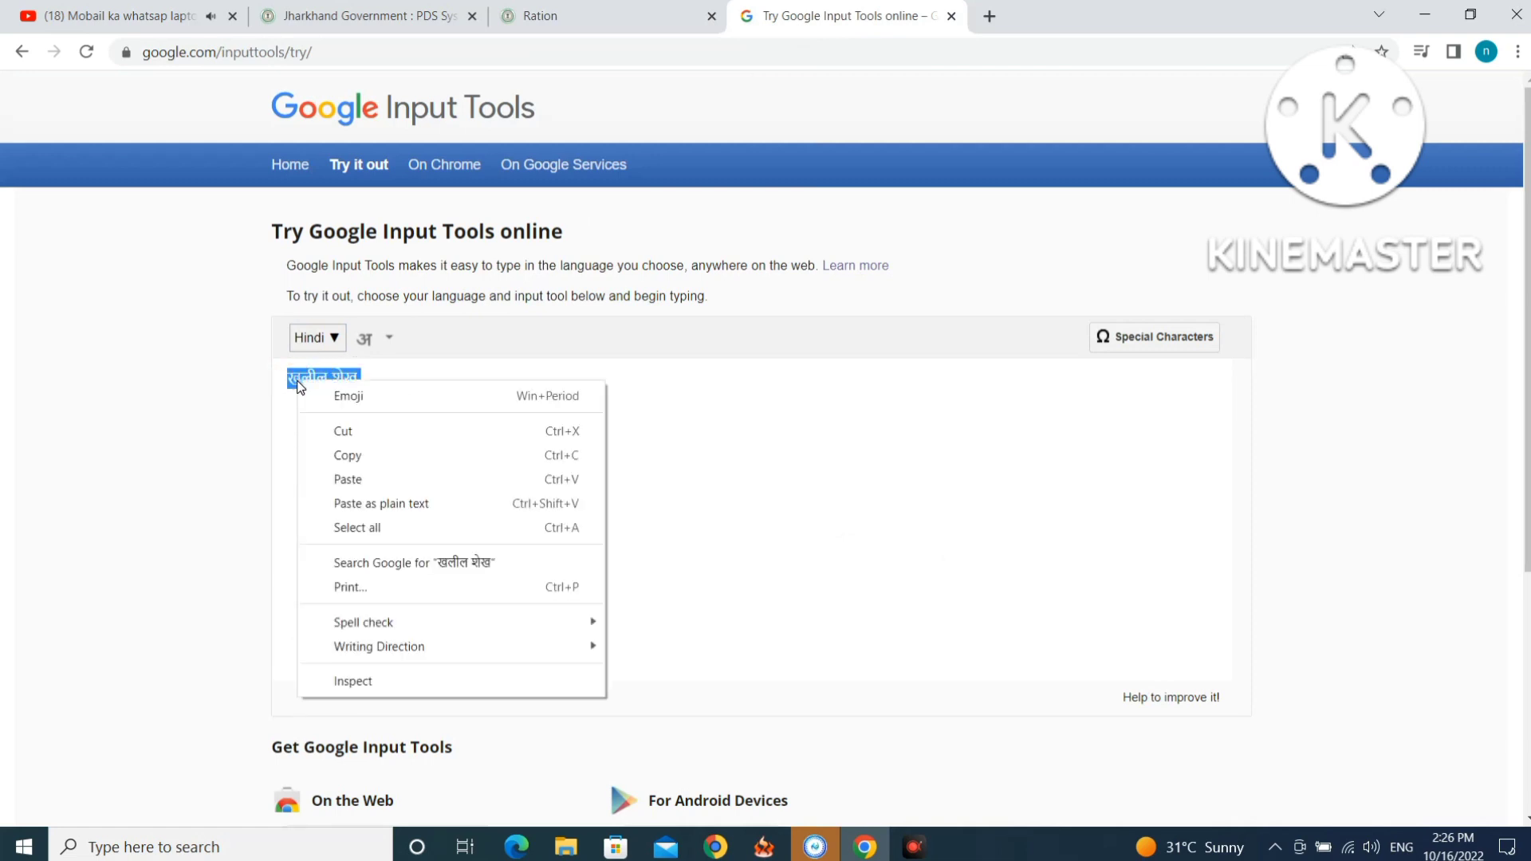
left_click(346, 431)
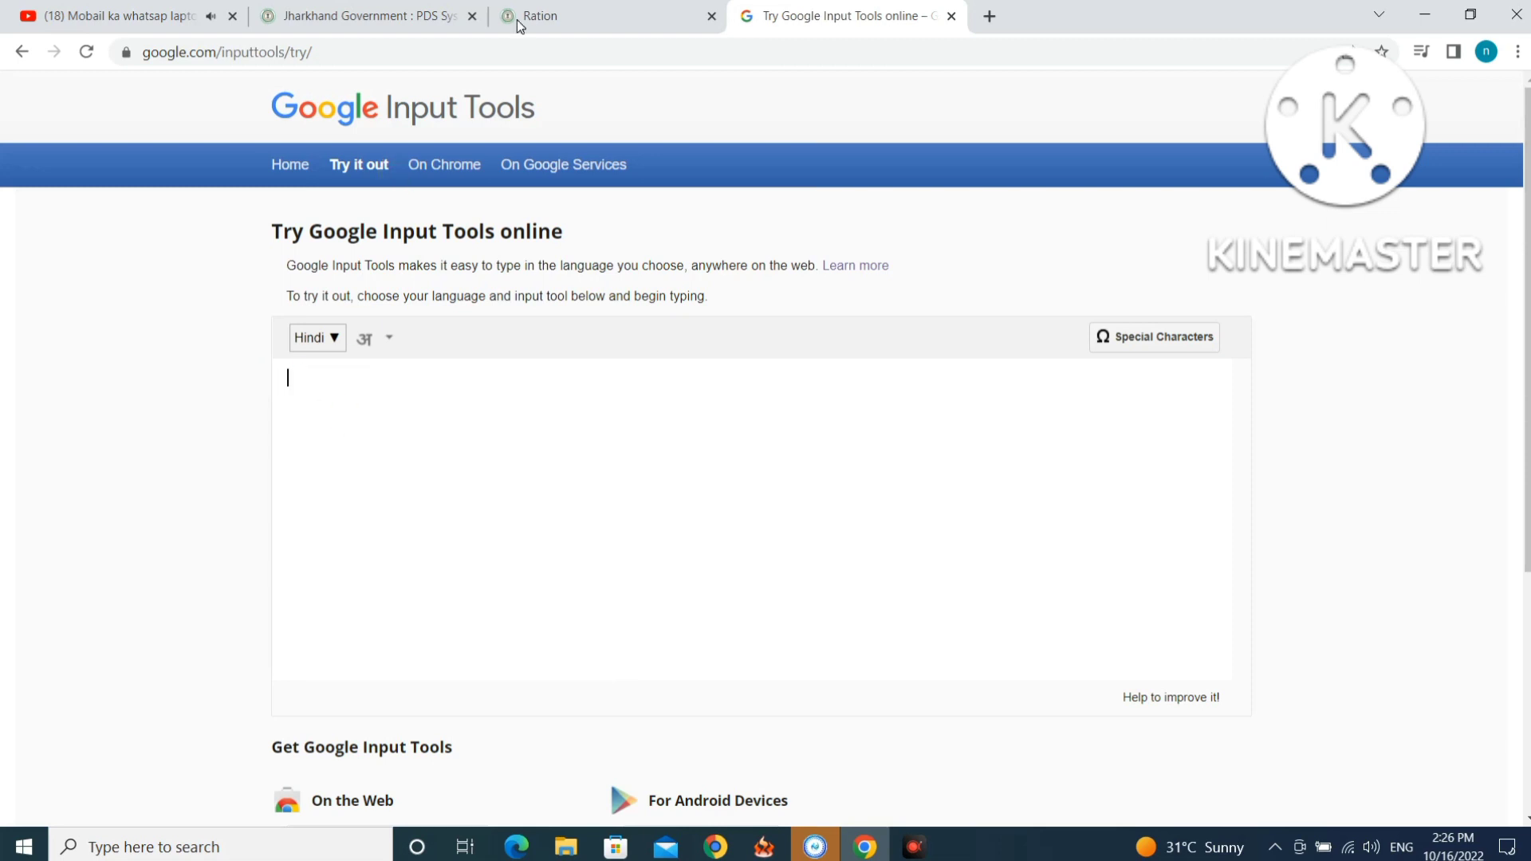
left_click(520, 24)
right_click(760, 511)
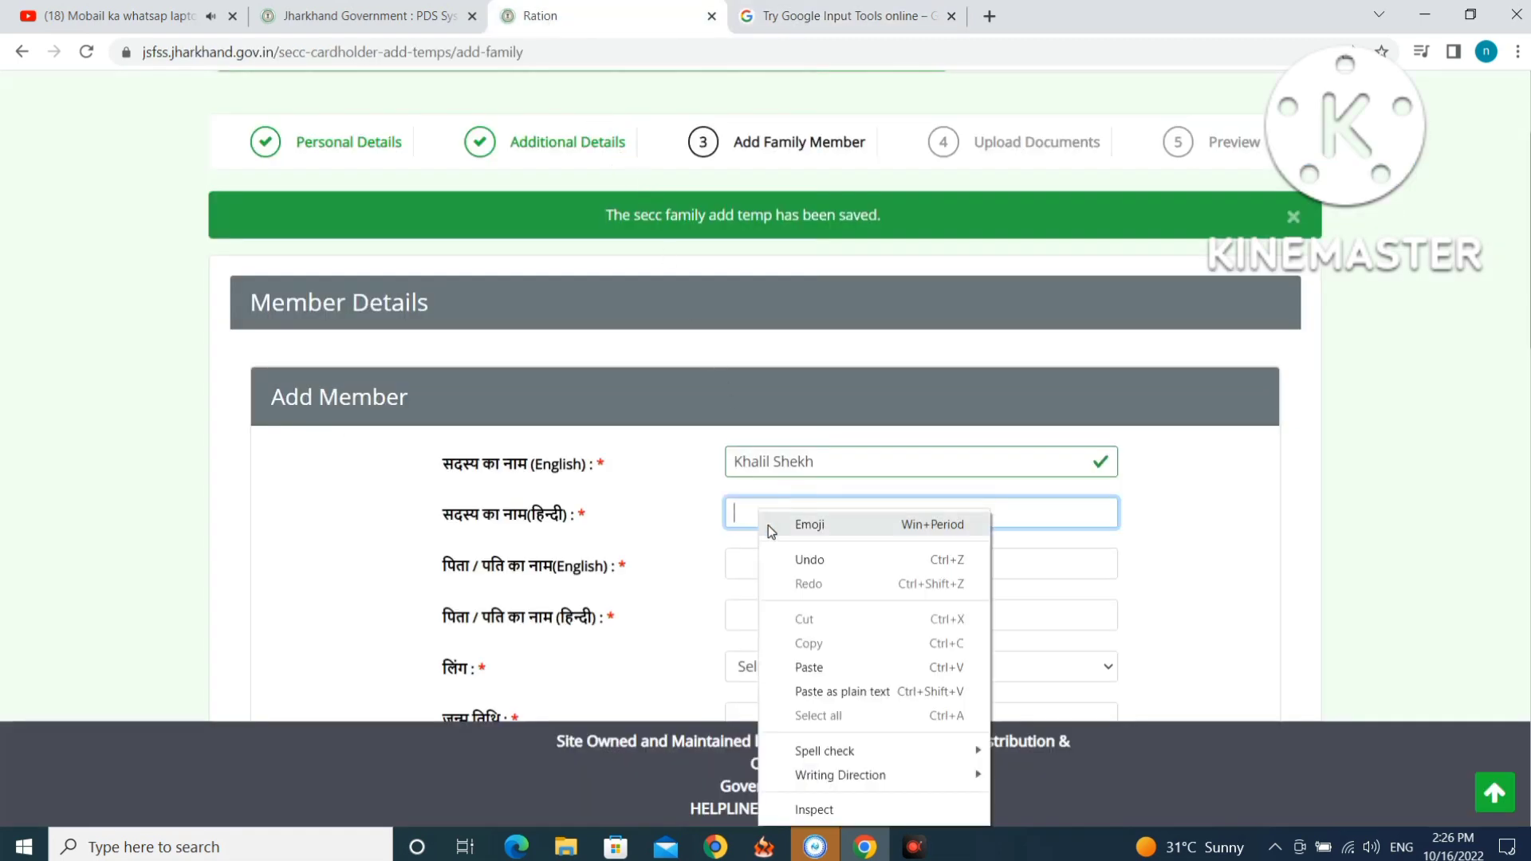
left_click(813, 668)
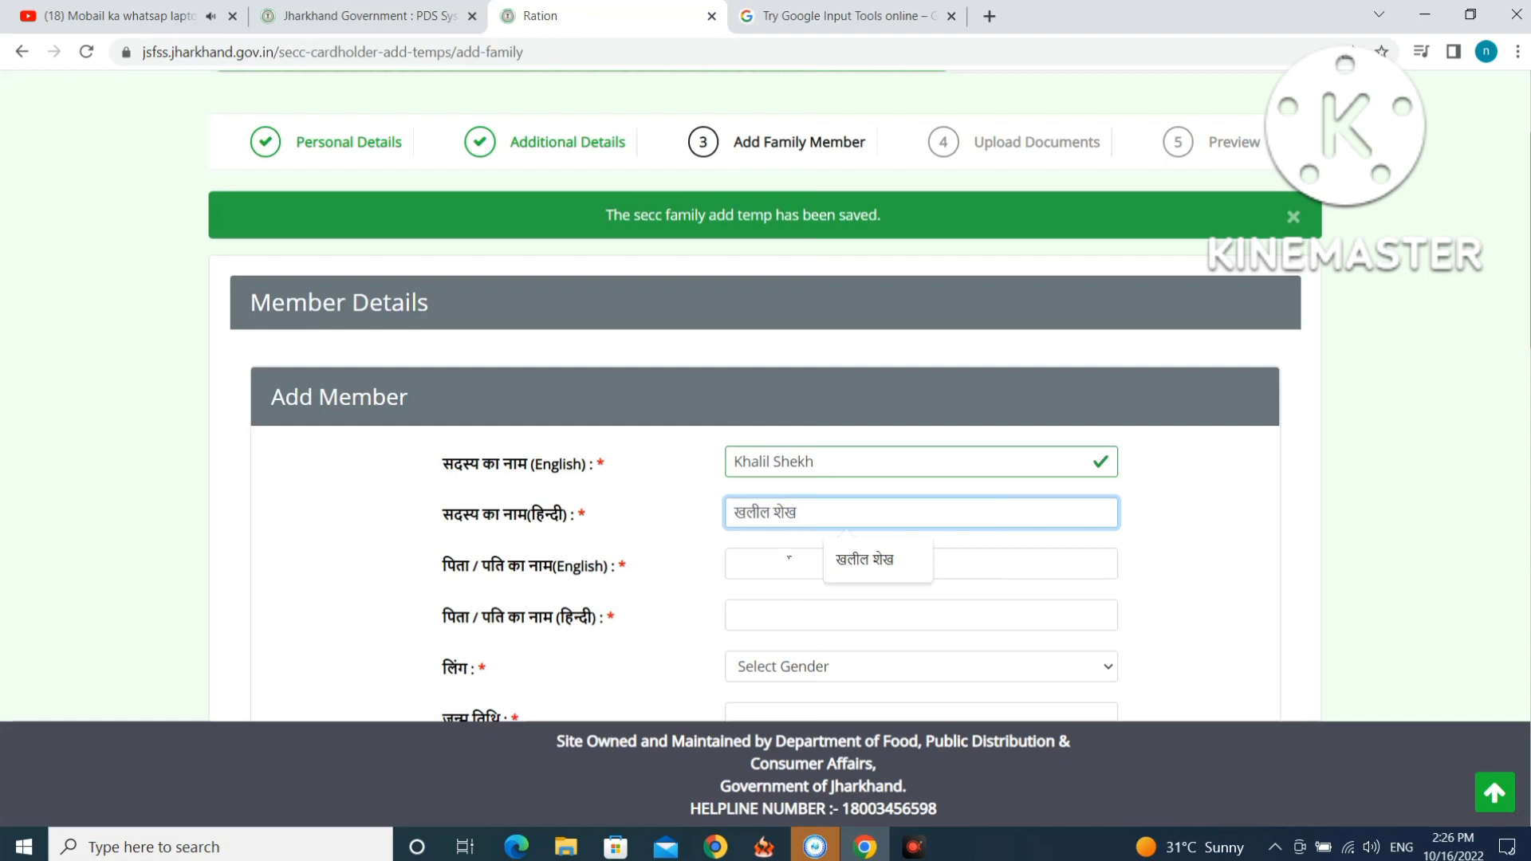
Enter the father's name in English.
left_click(789, 558)
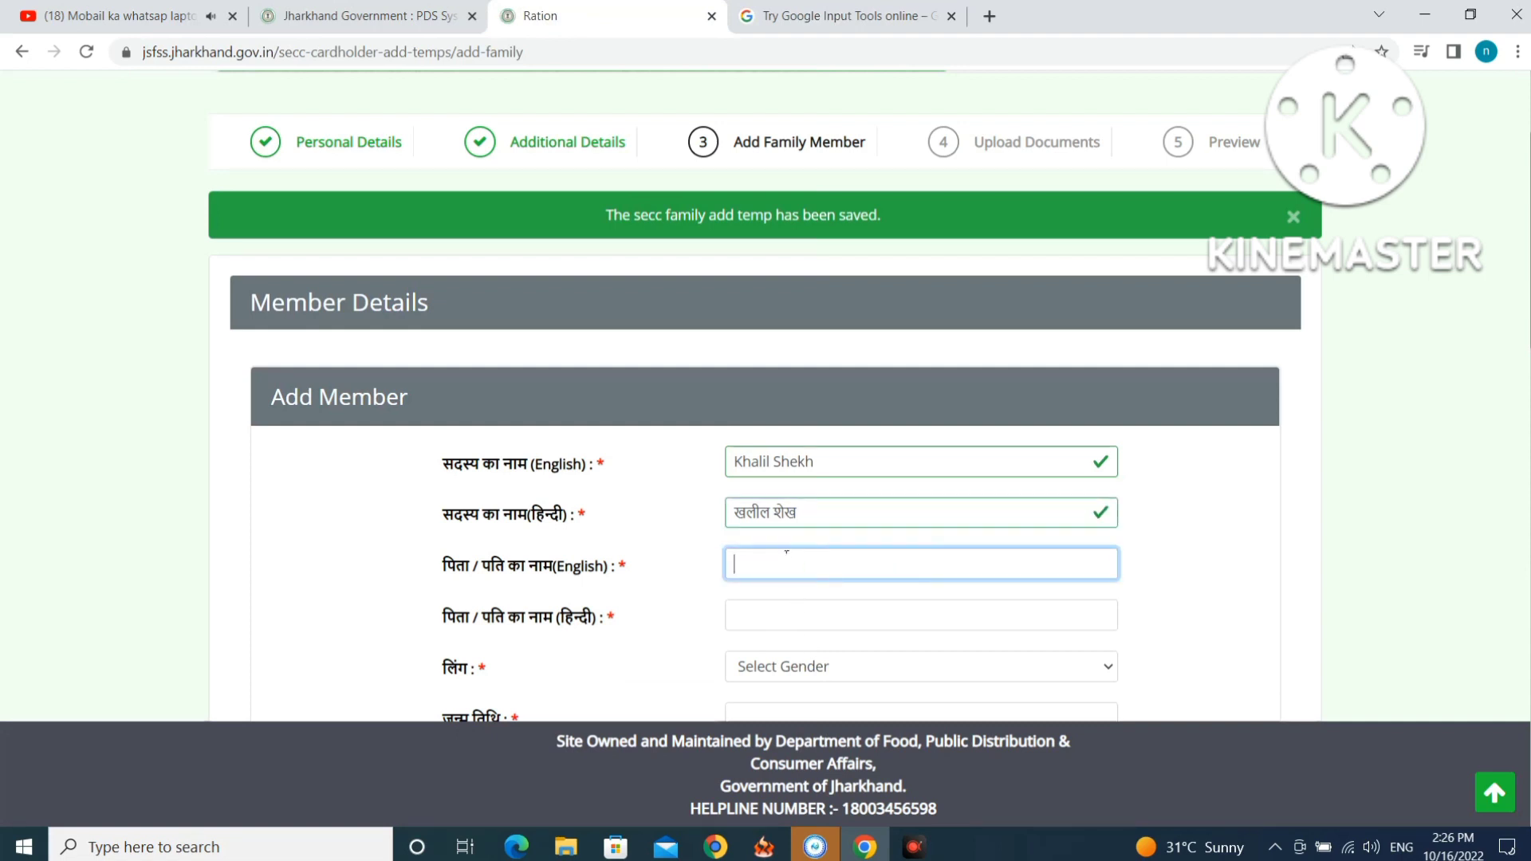
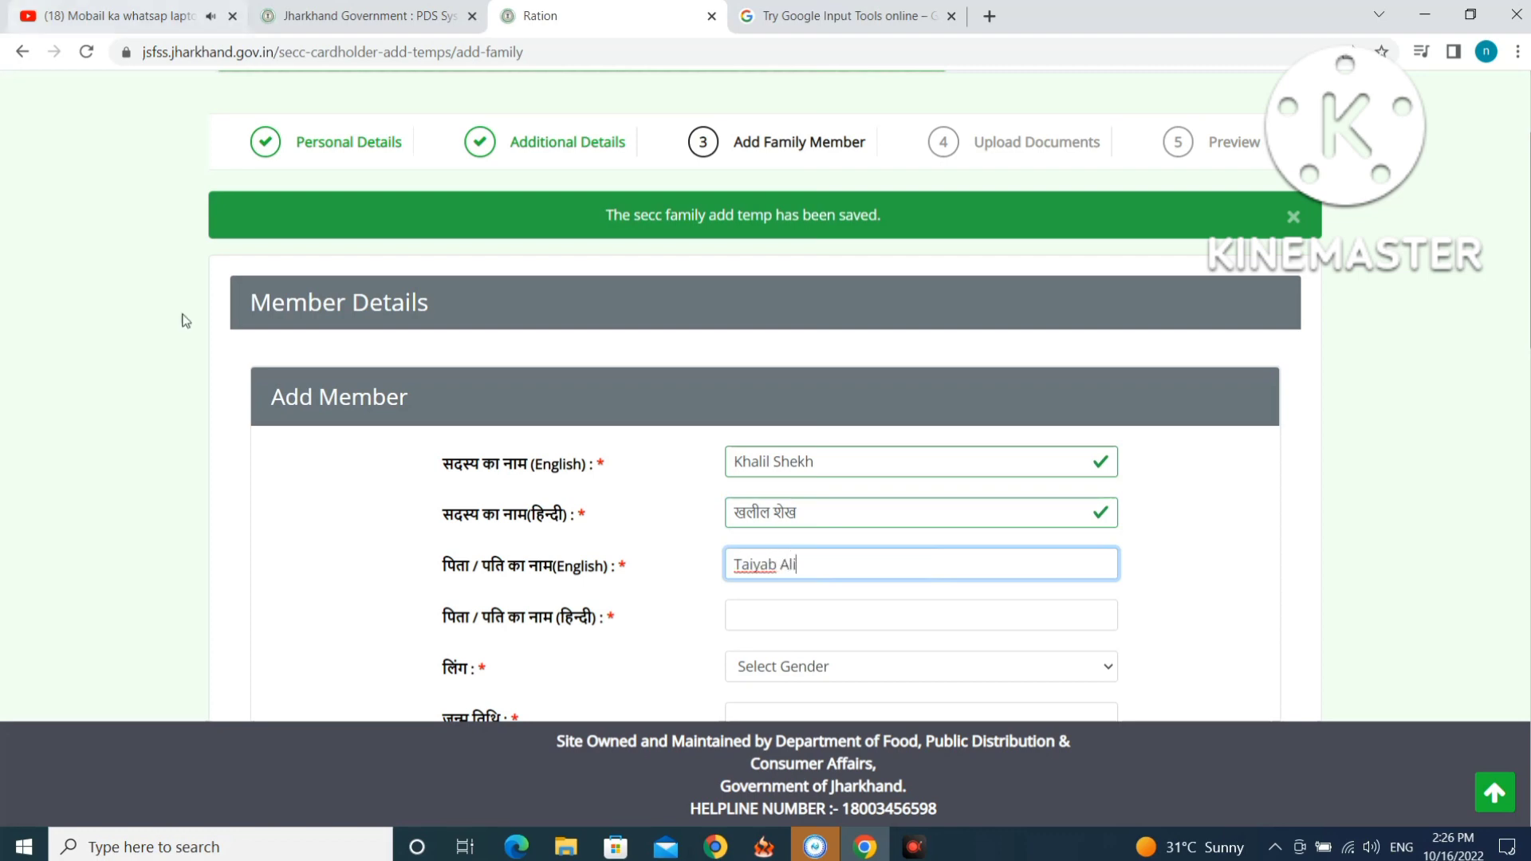
left_click(1504, 775)
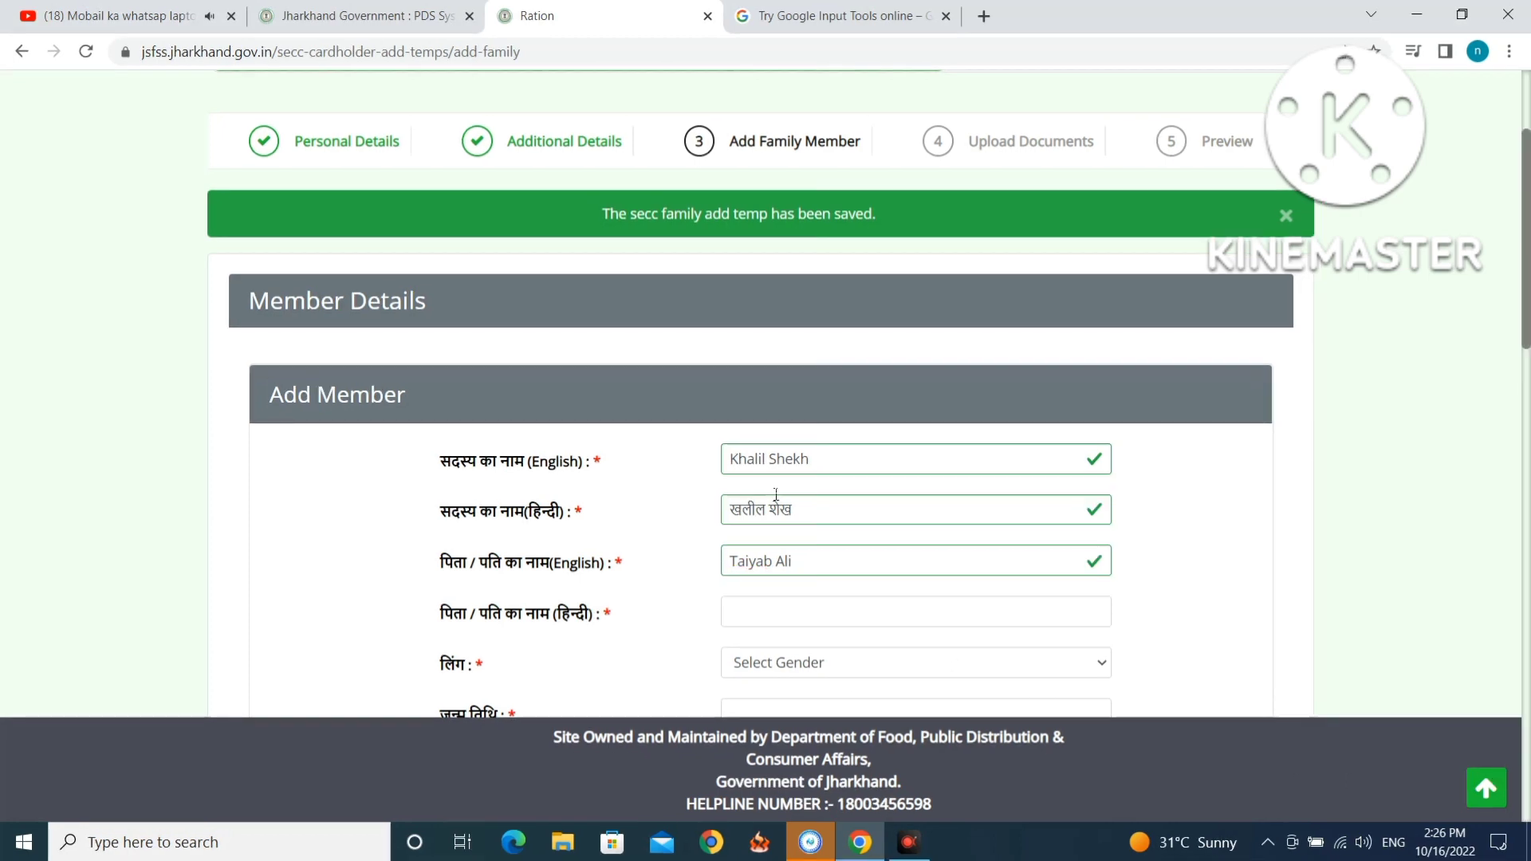
scroll(777, 503, "down", 1)
Transliterate the father's name into Hindi in Google Input Tools and cut it.
left_click(777, 515)
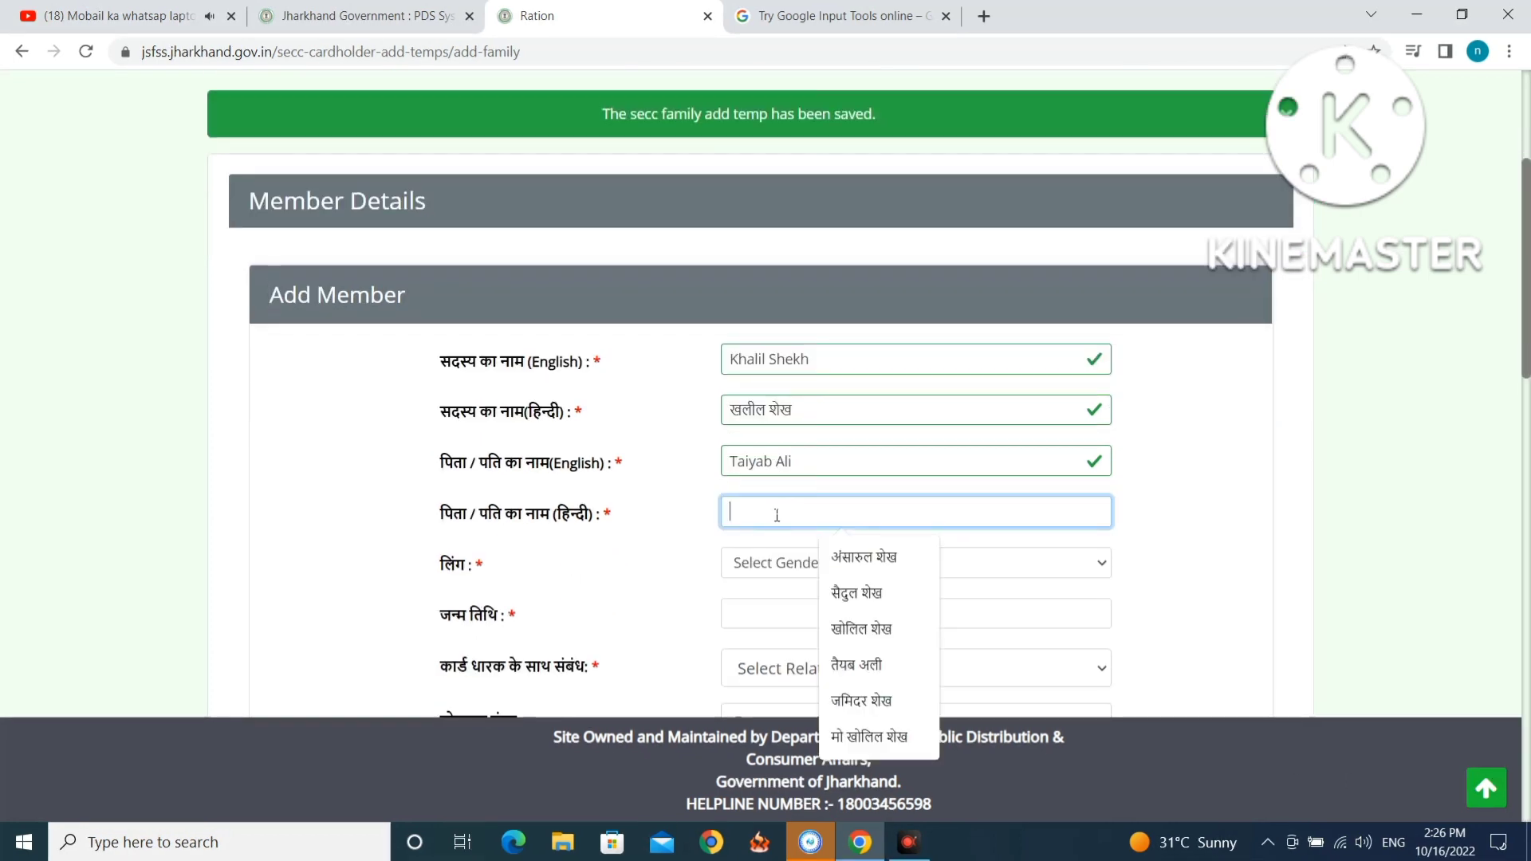
left_click(798, 18)
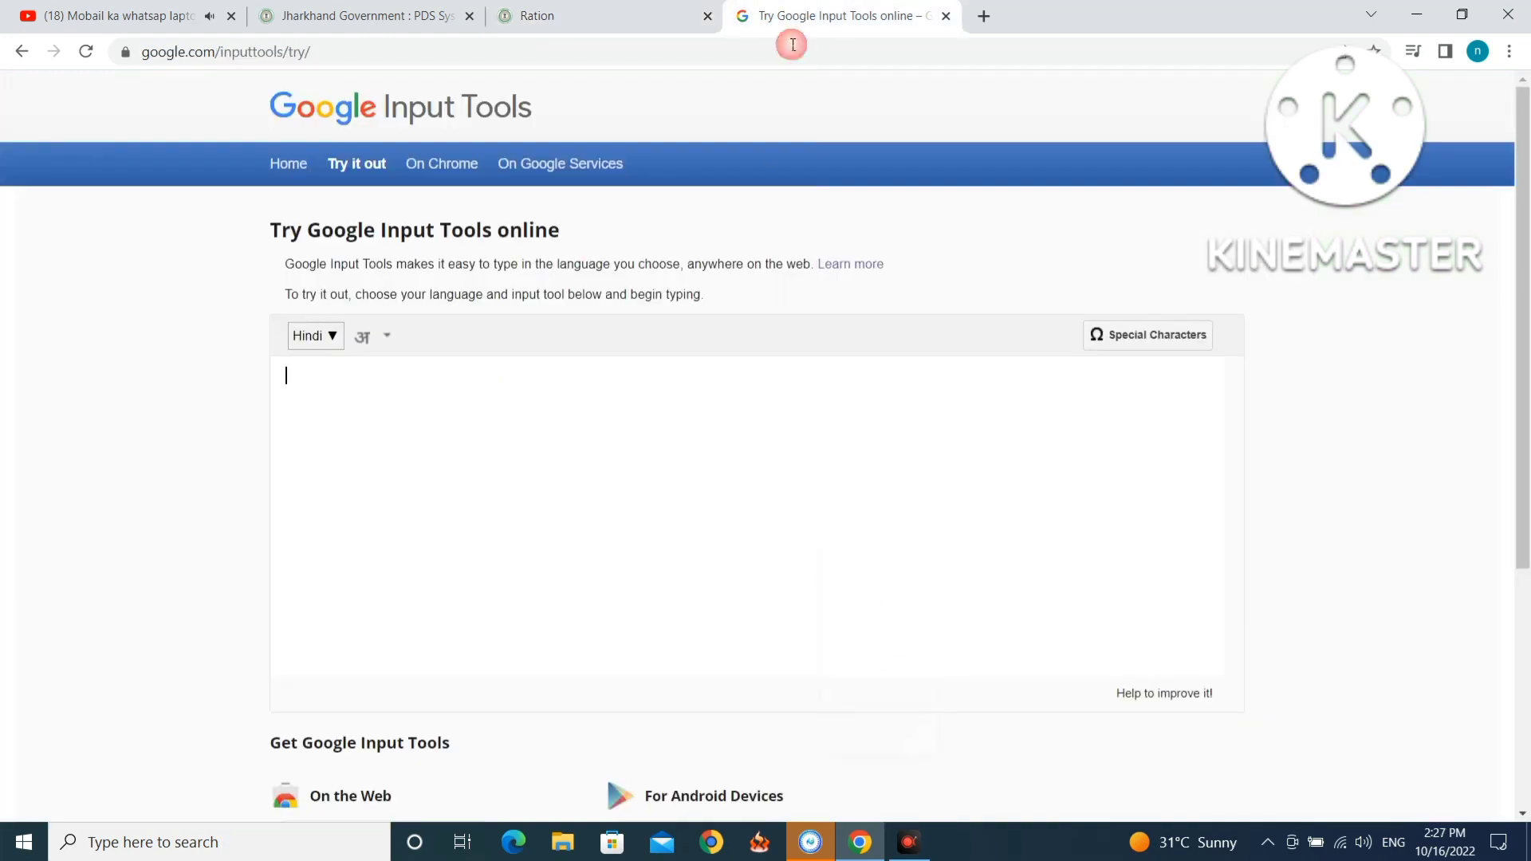
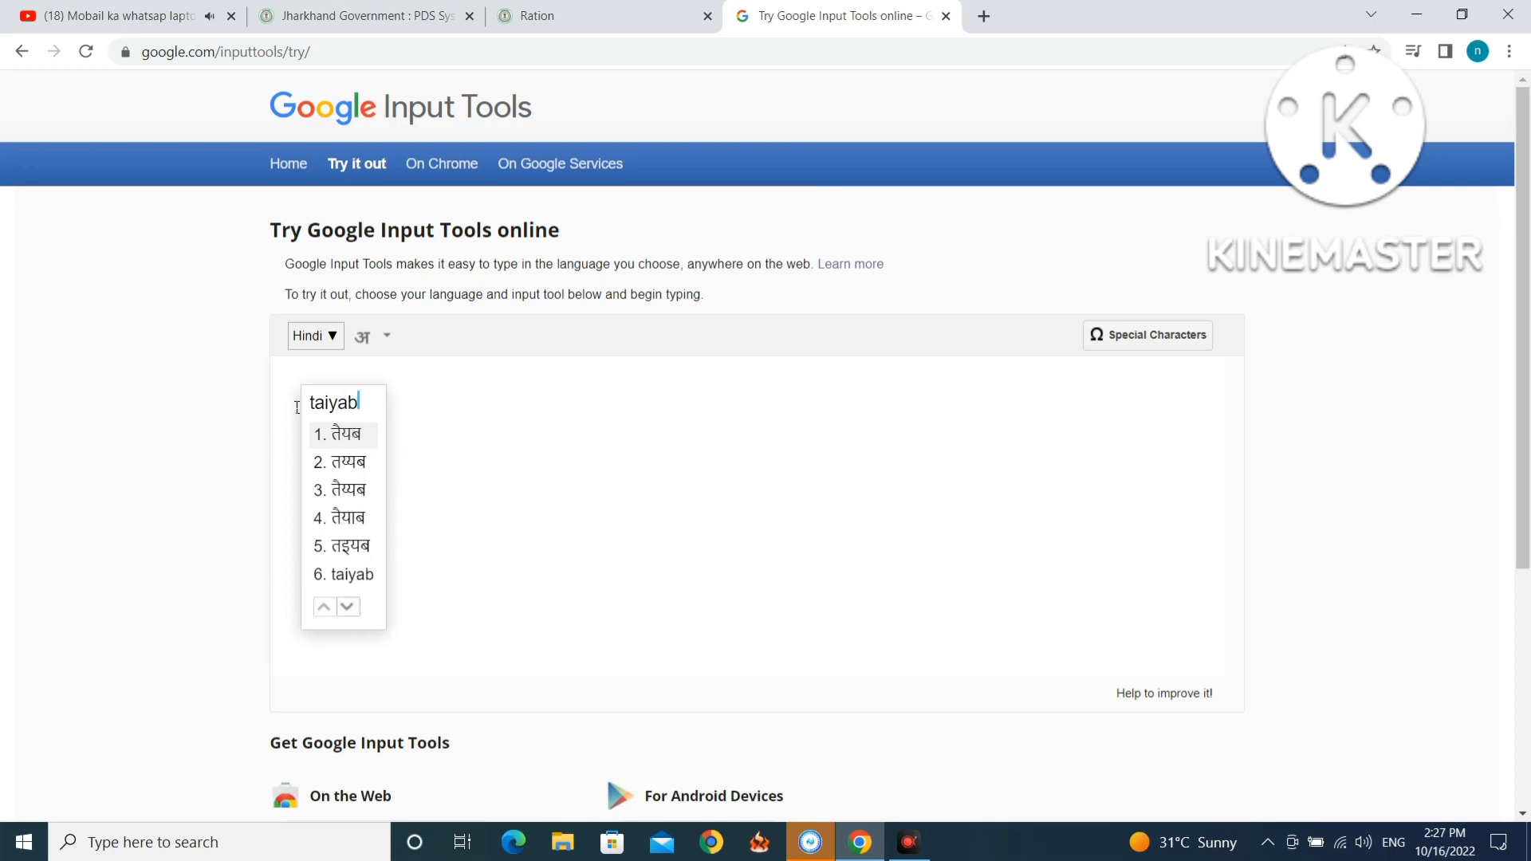
key("space")
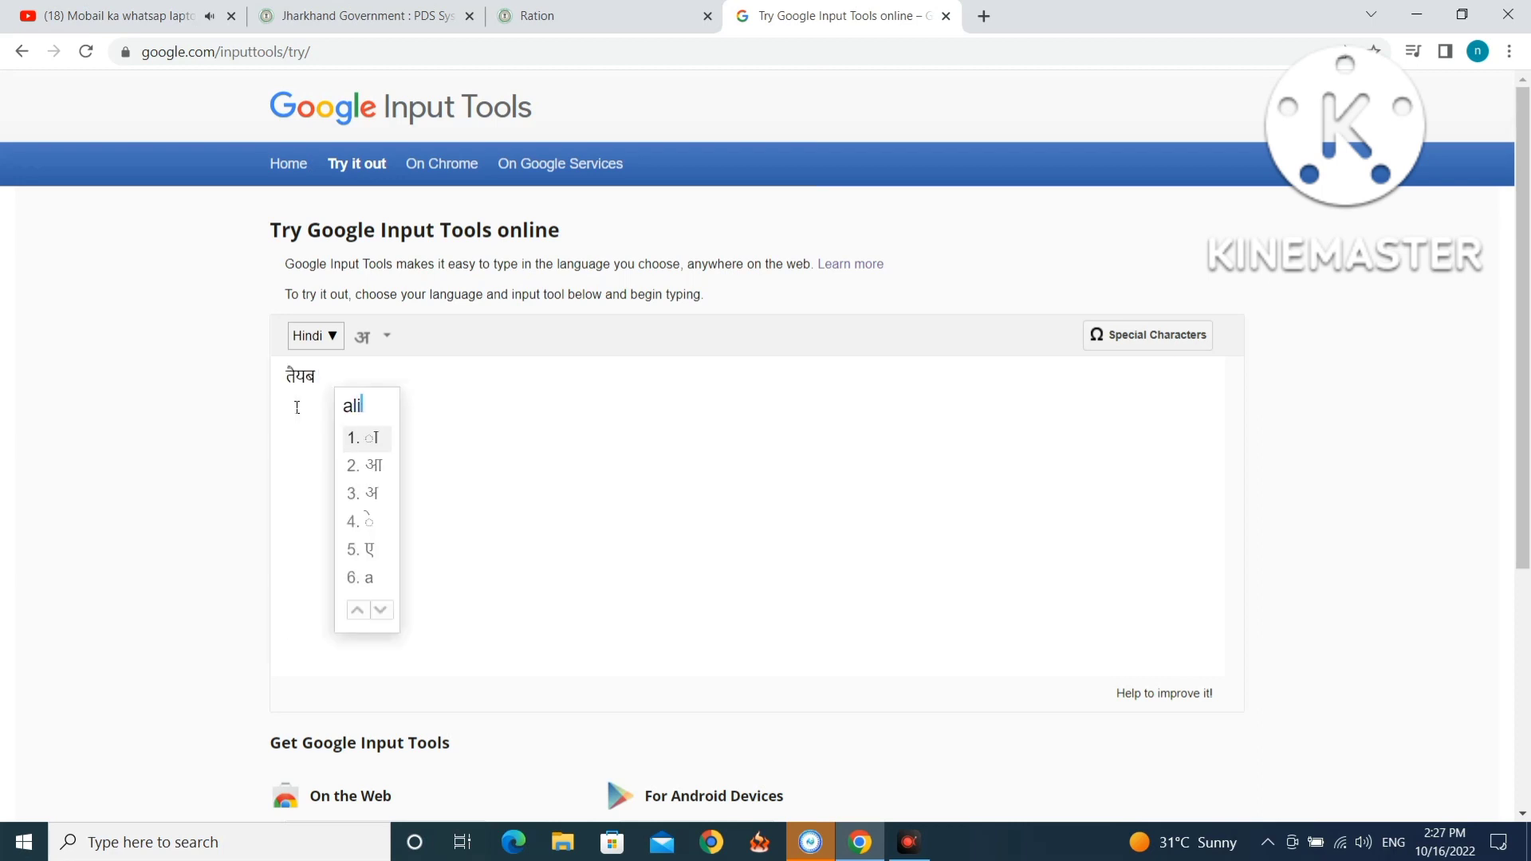
key("Escape")
key("space")
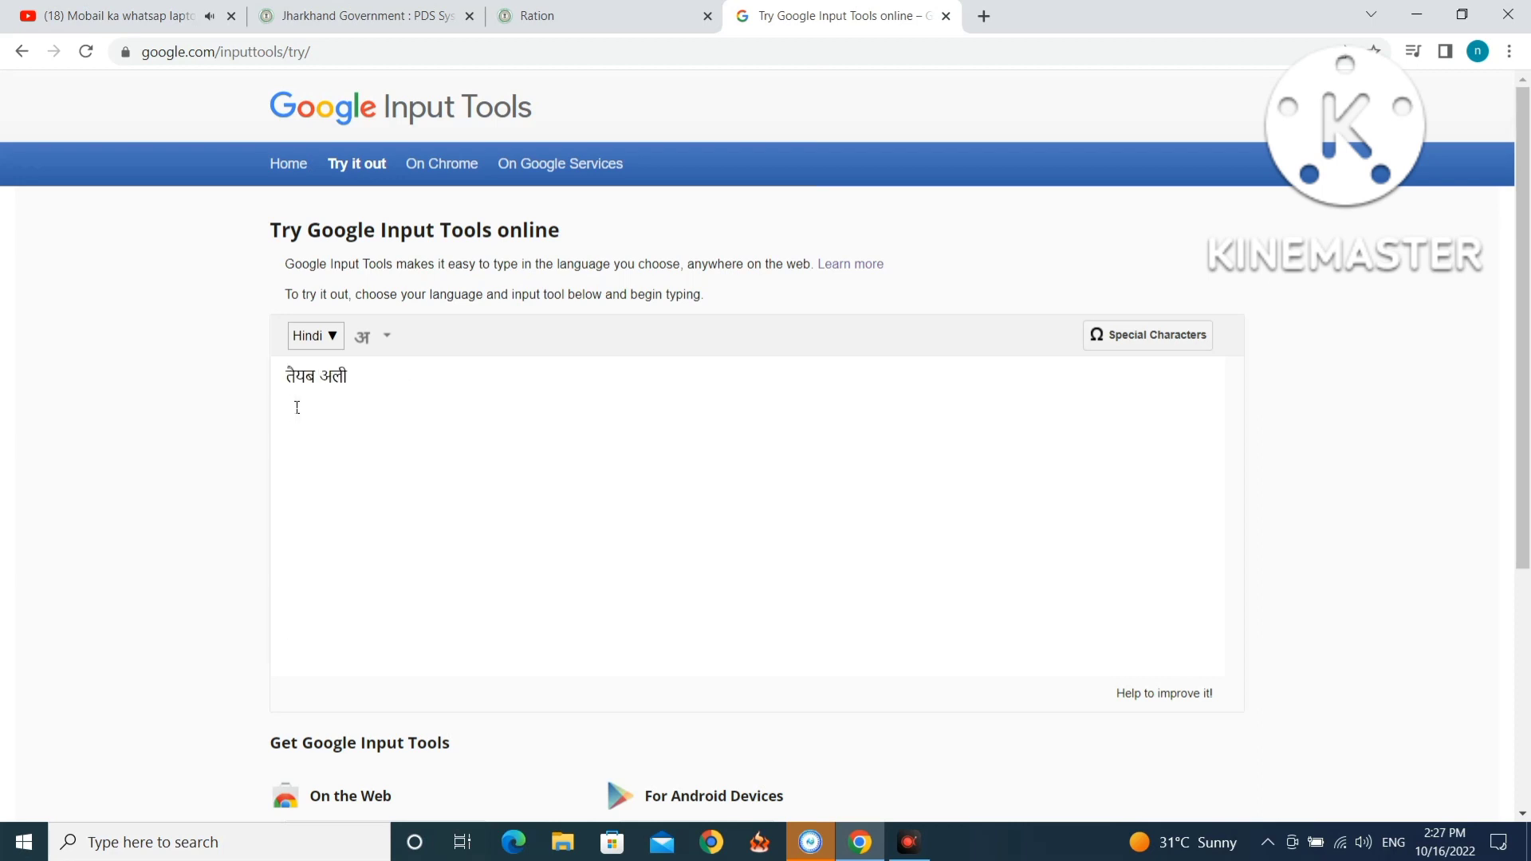
key("ctrl+a")
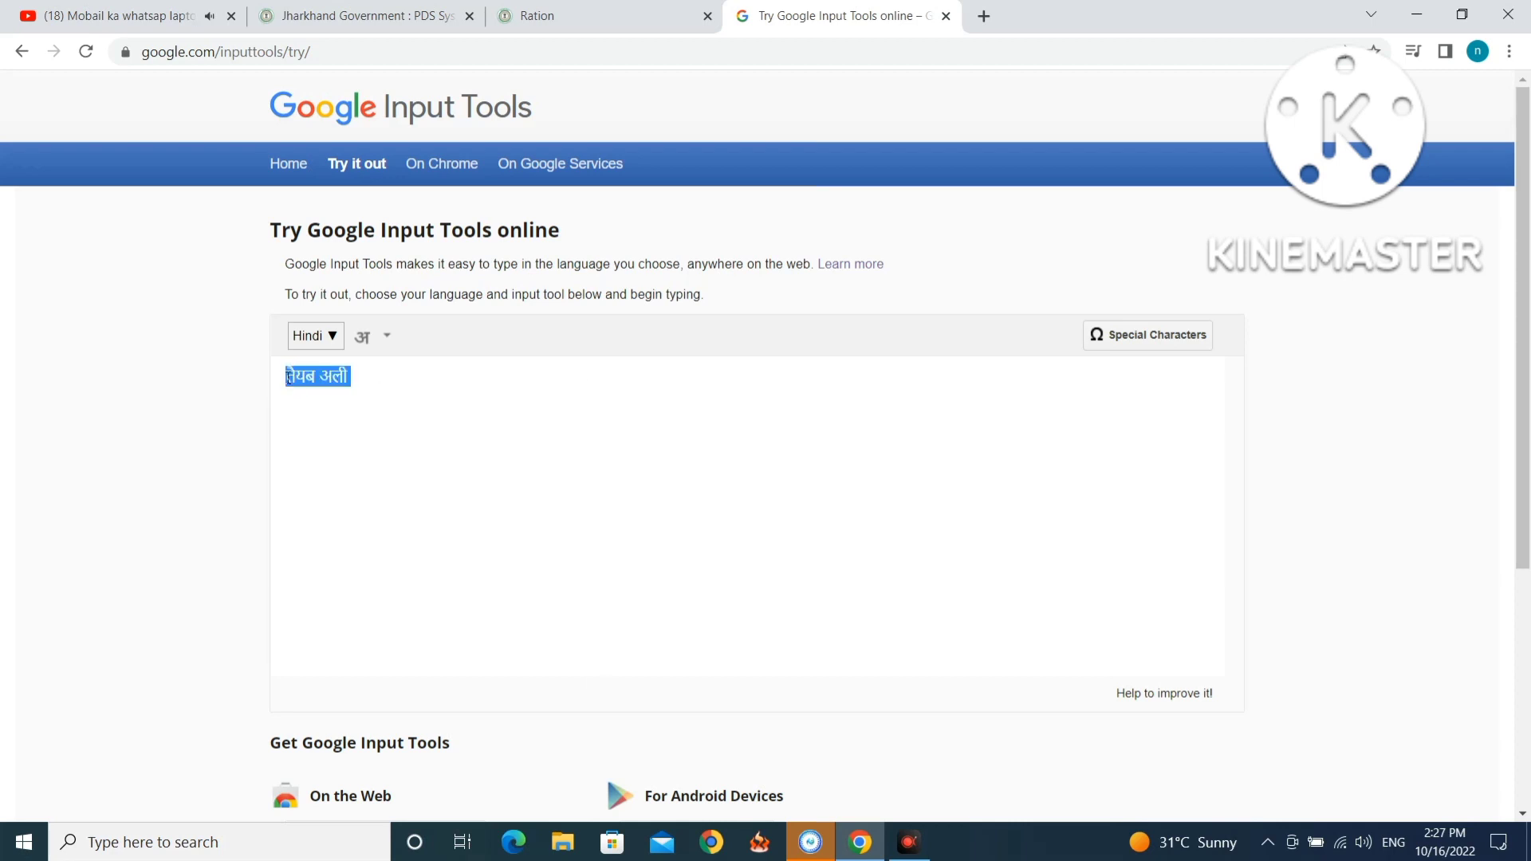
right_click(288, 374)
left_click(338, 421)
Paste the father's Hindi name into the form's Hindi father-name field.
left_click(558, 16)
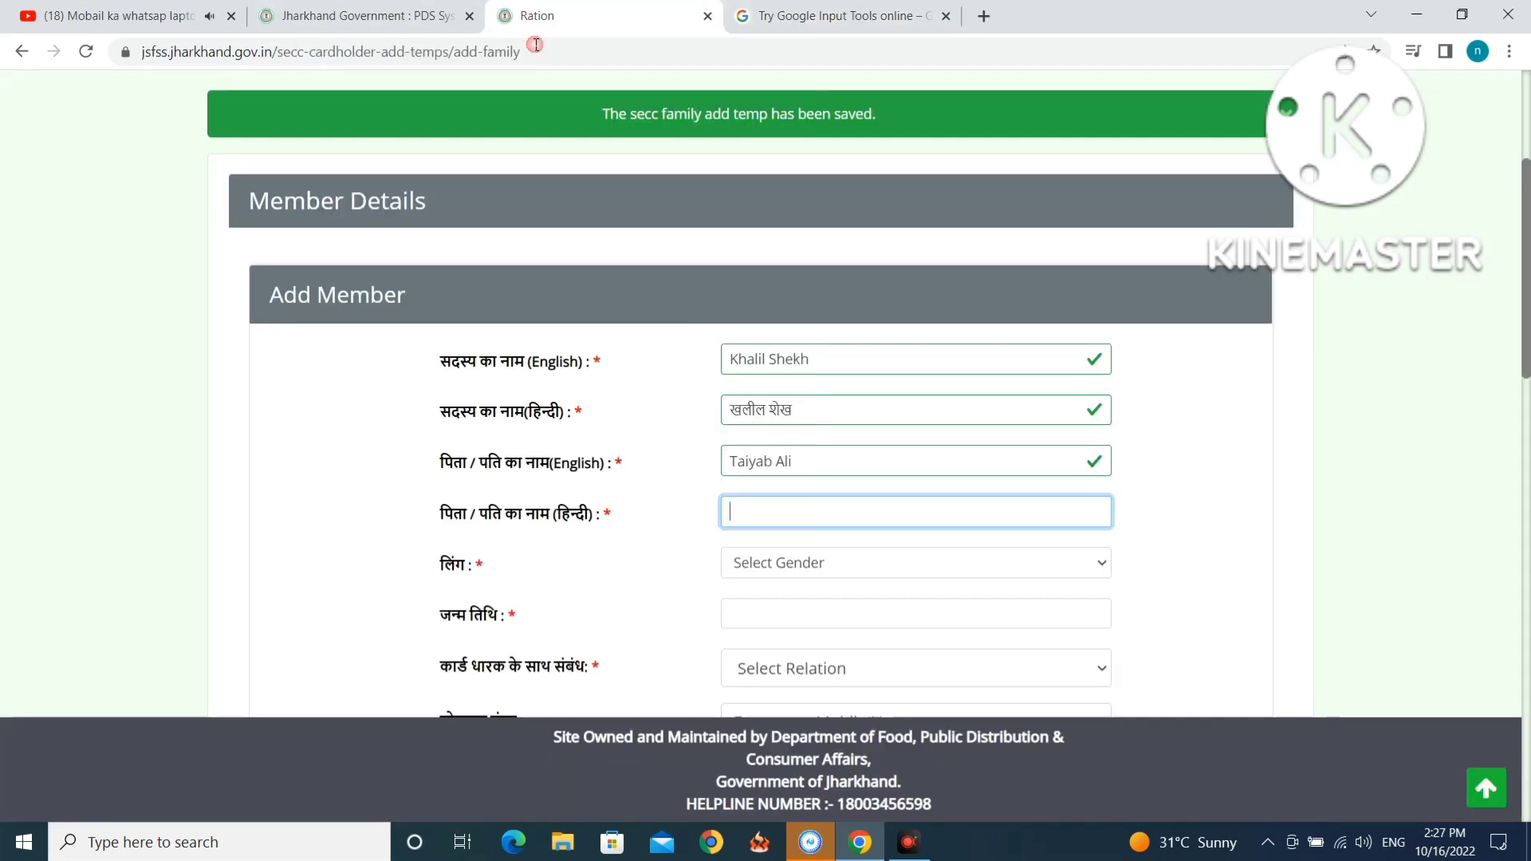
right_click(790, 511)
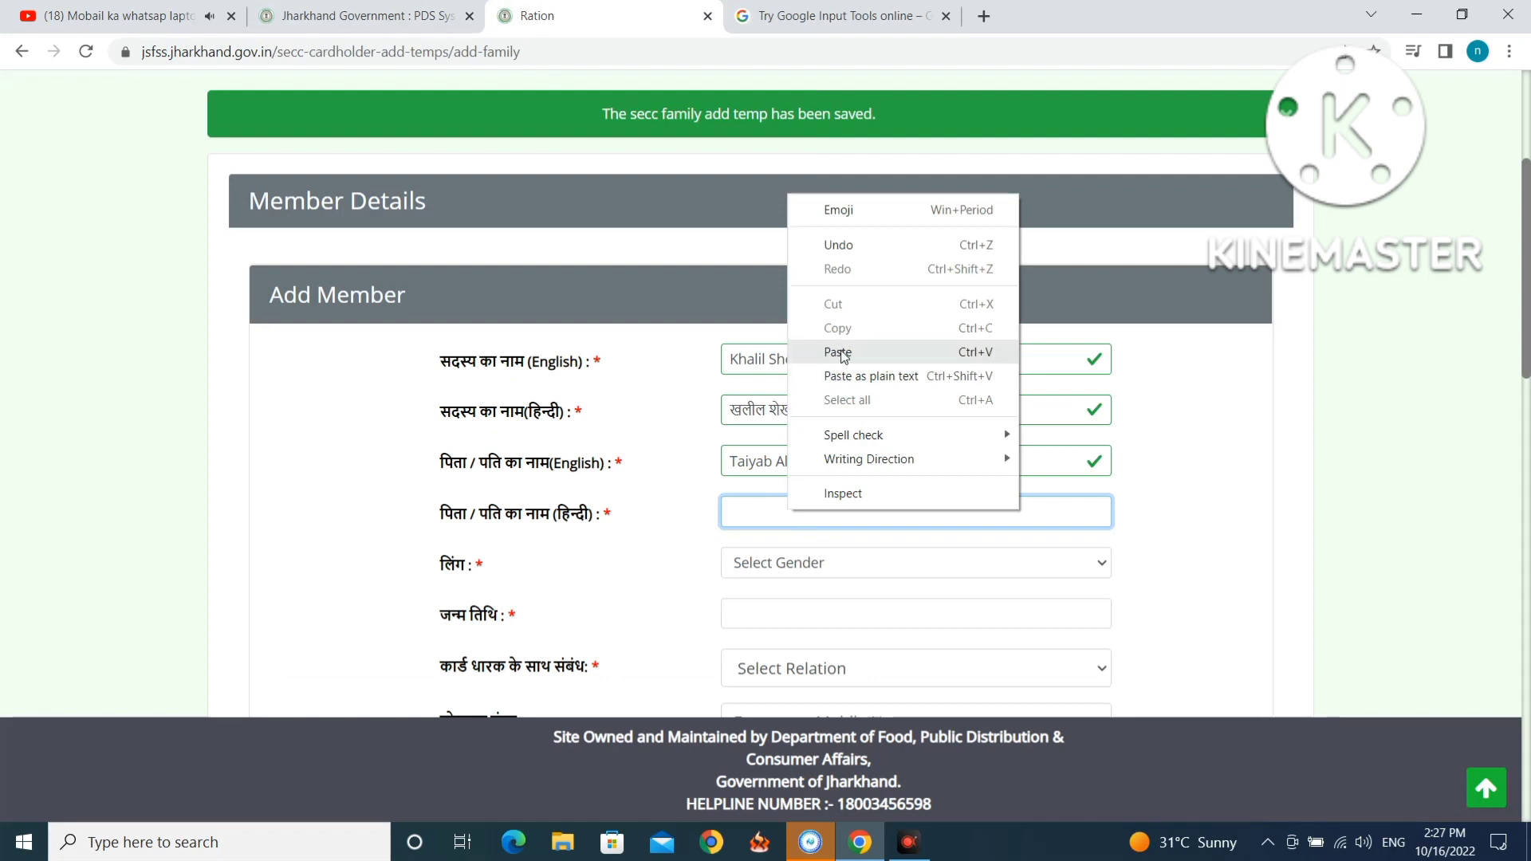
left_click(844, 356)
scroll(852, 366, "down", 2)
left_click(852, 365)
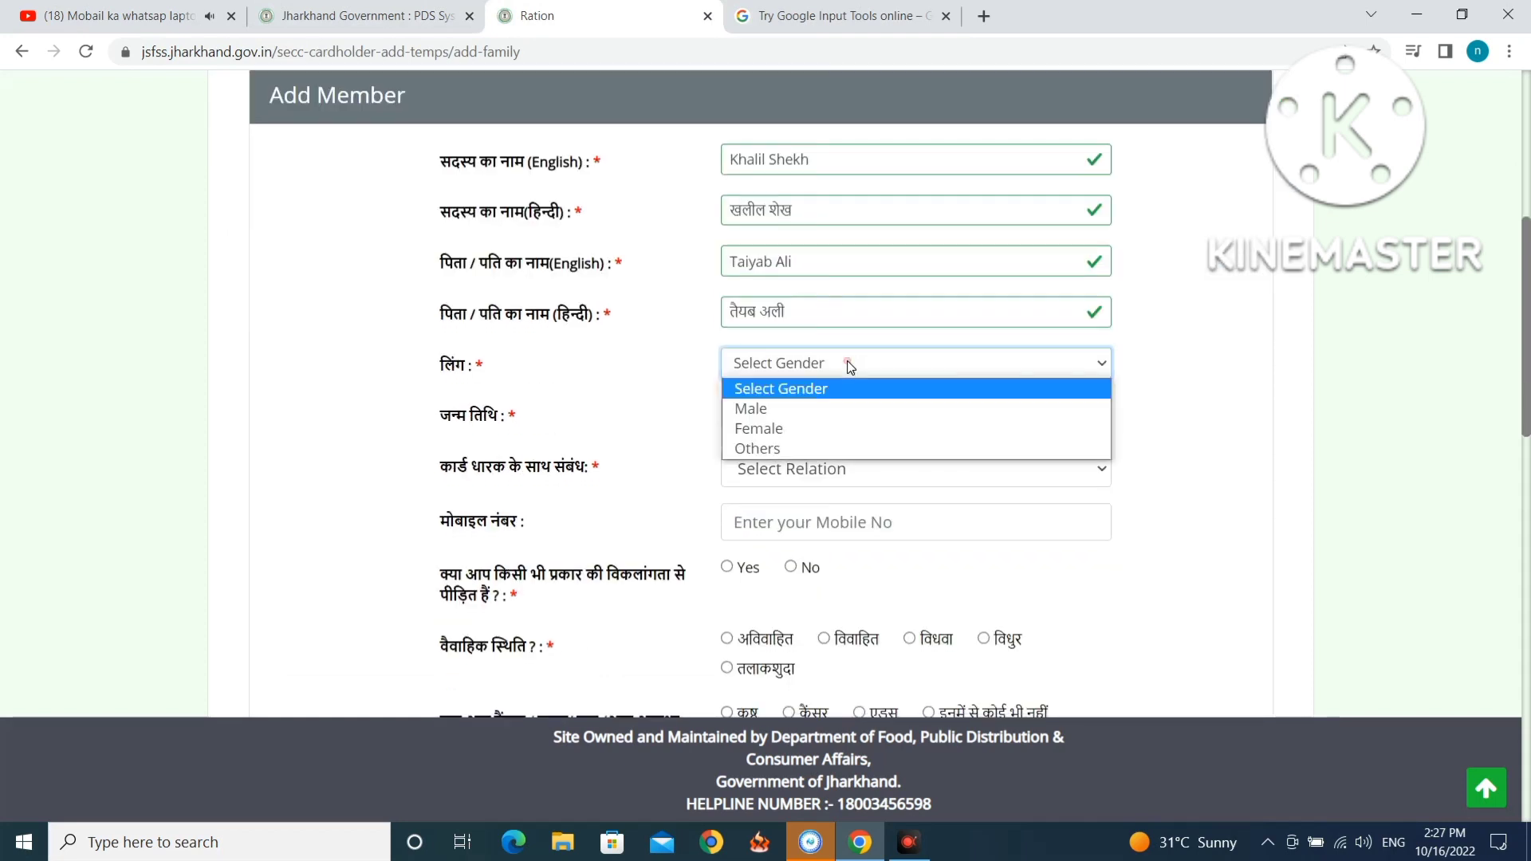
Set the member's gender to Male and date of birth to 1965-01-01.
left_click(838, 406)
left_click(810, 410)
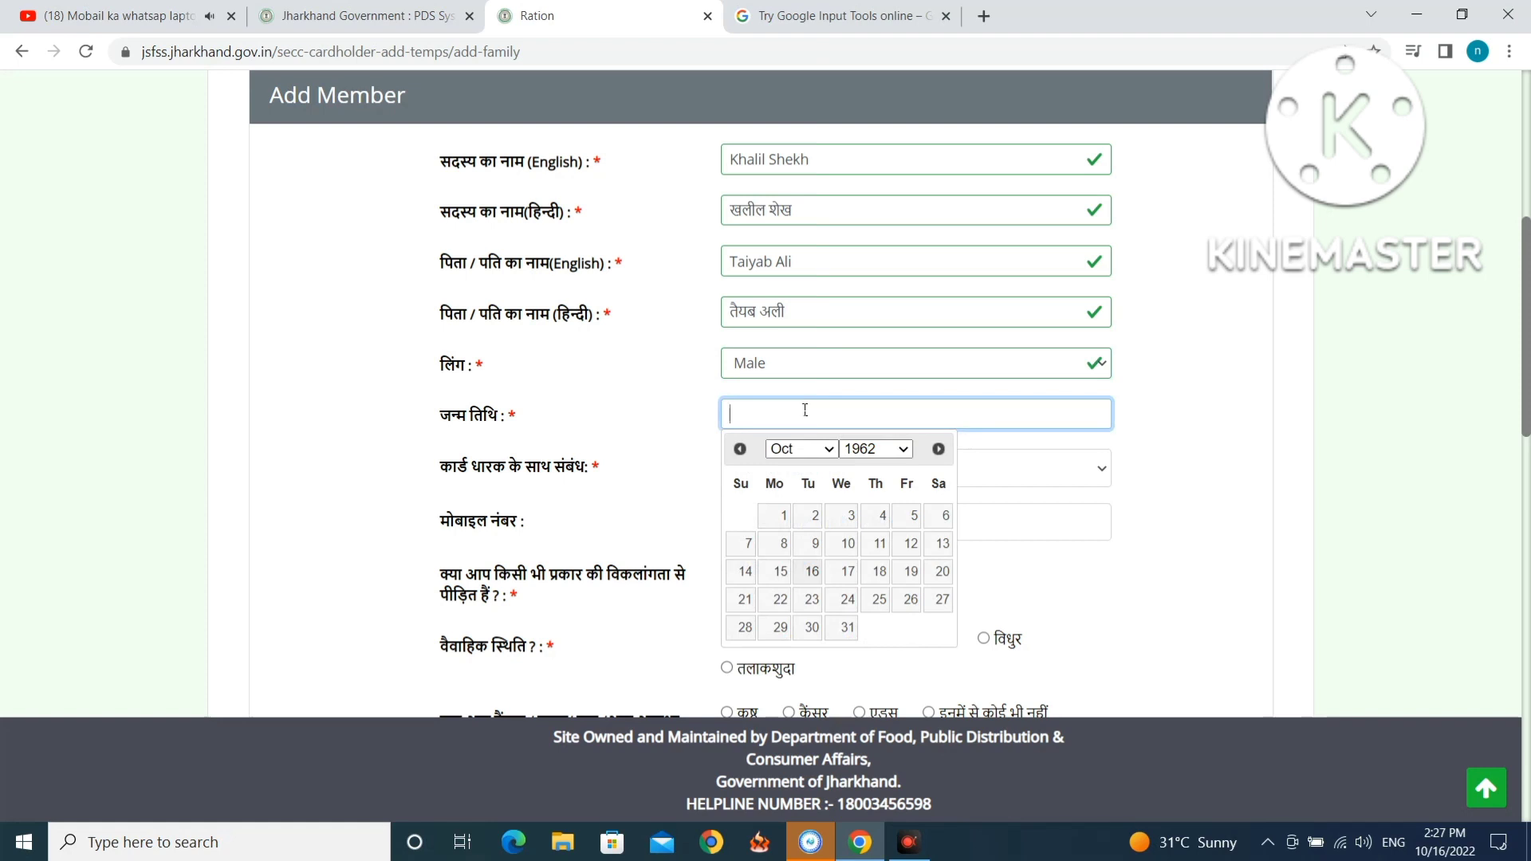
left_click(897, 449)
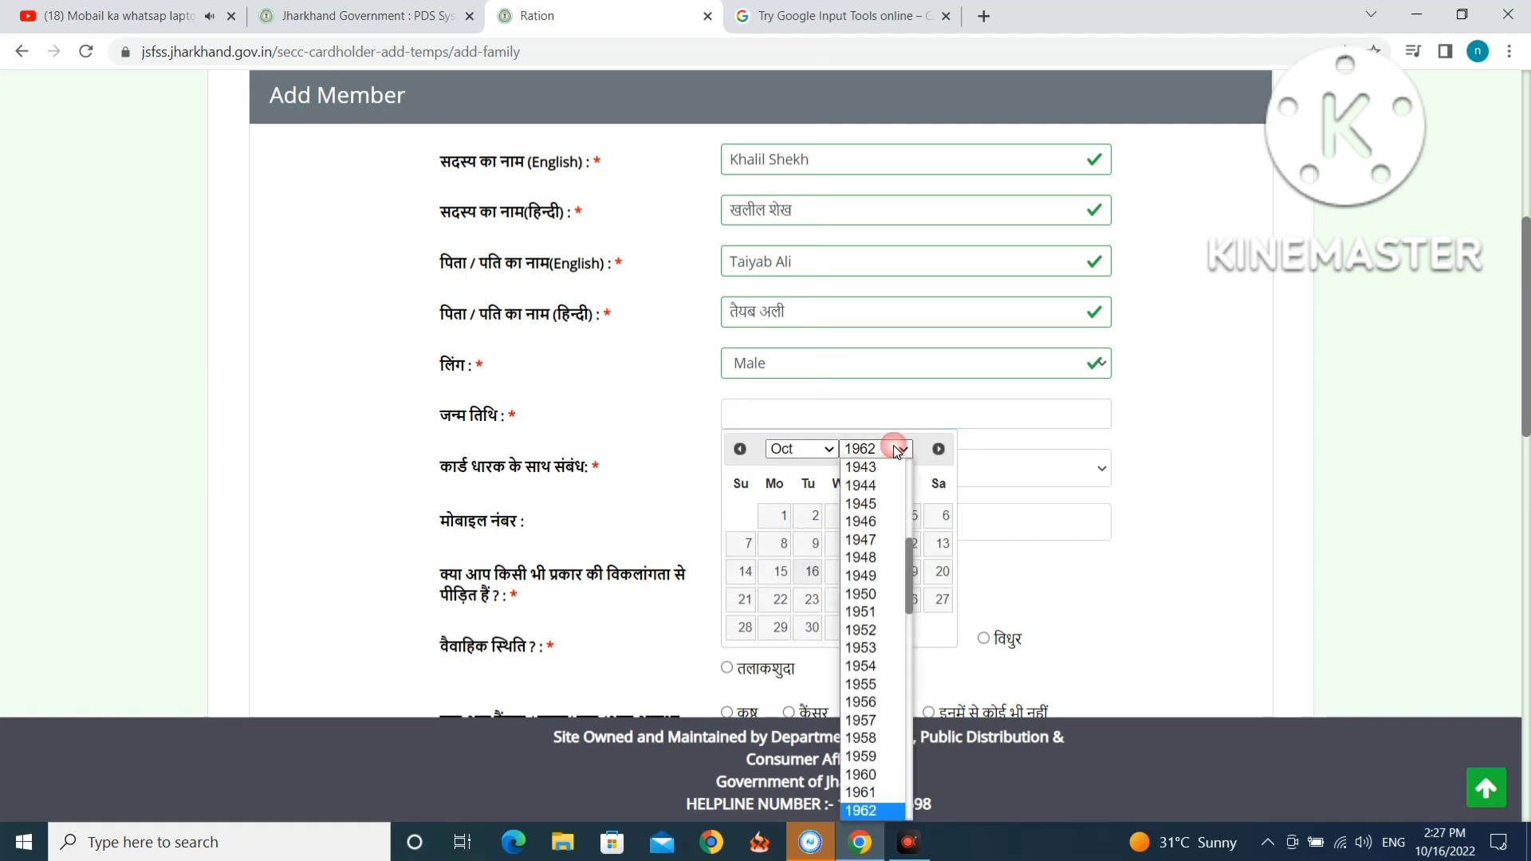
scroll(884, 709, "down", 3)
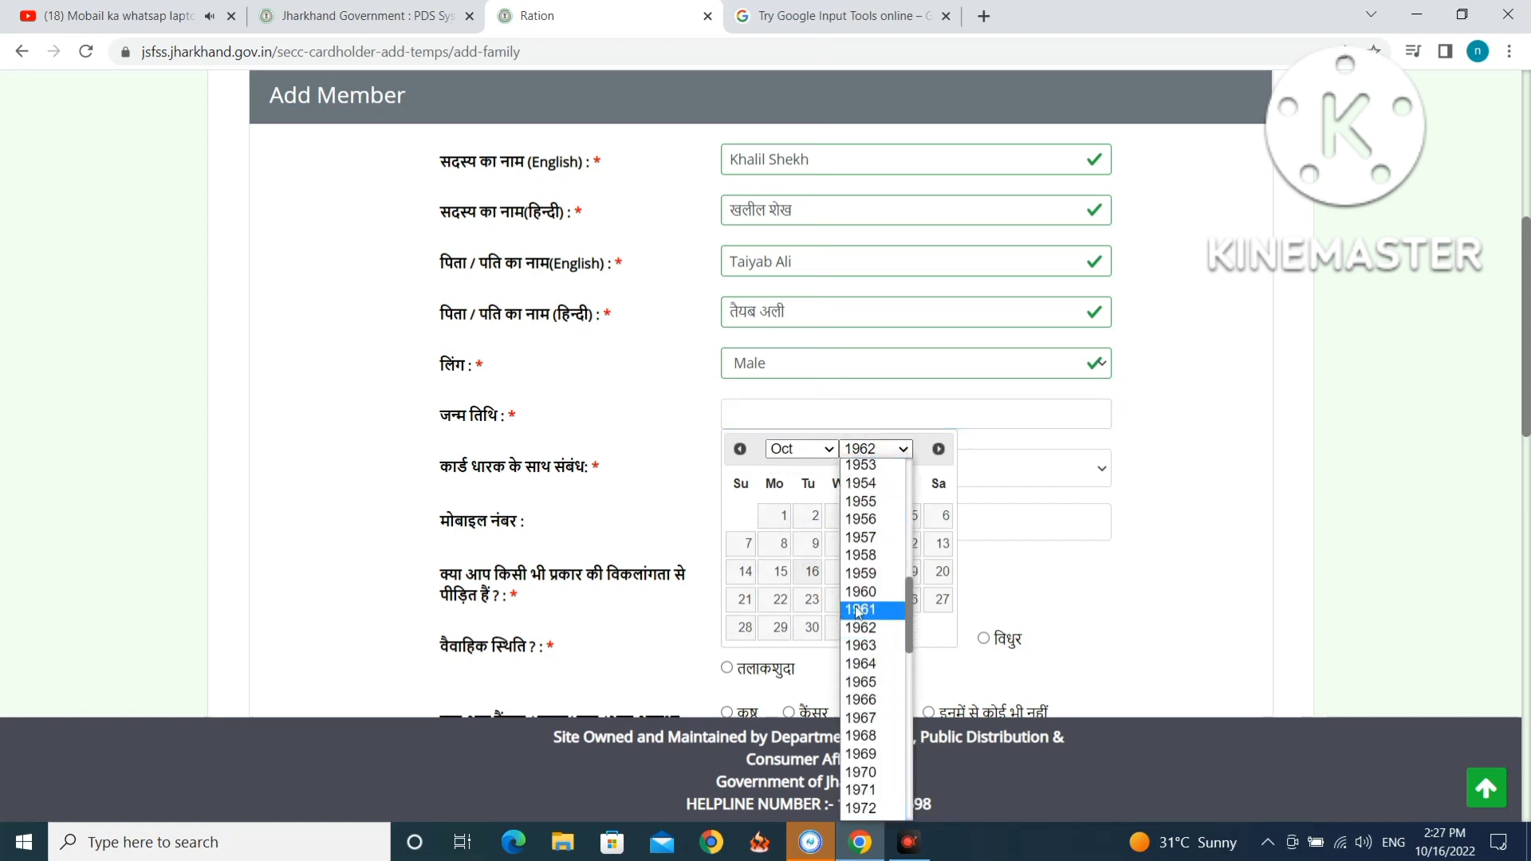
left_click(861, 683)
left_click(797, 449)
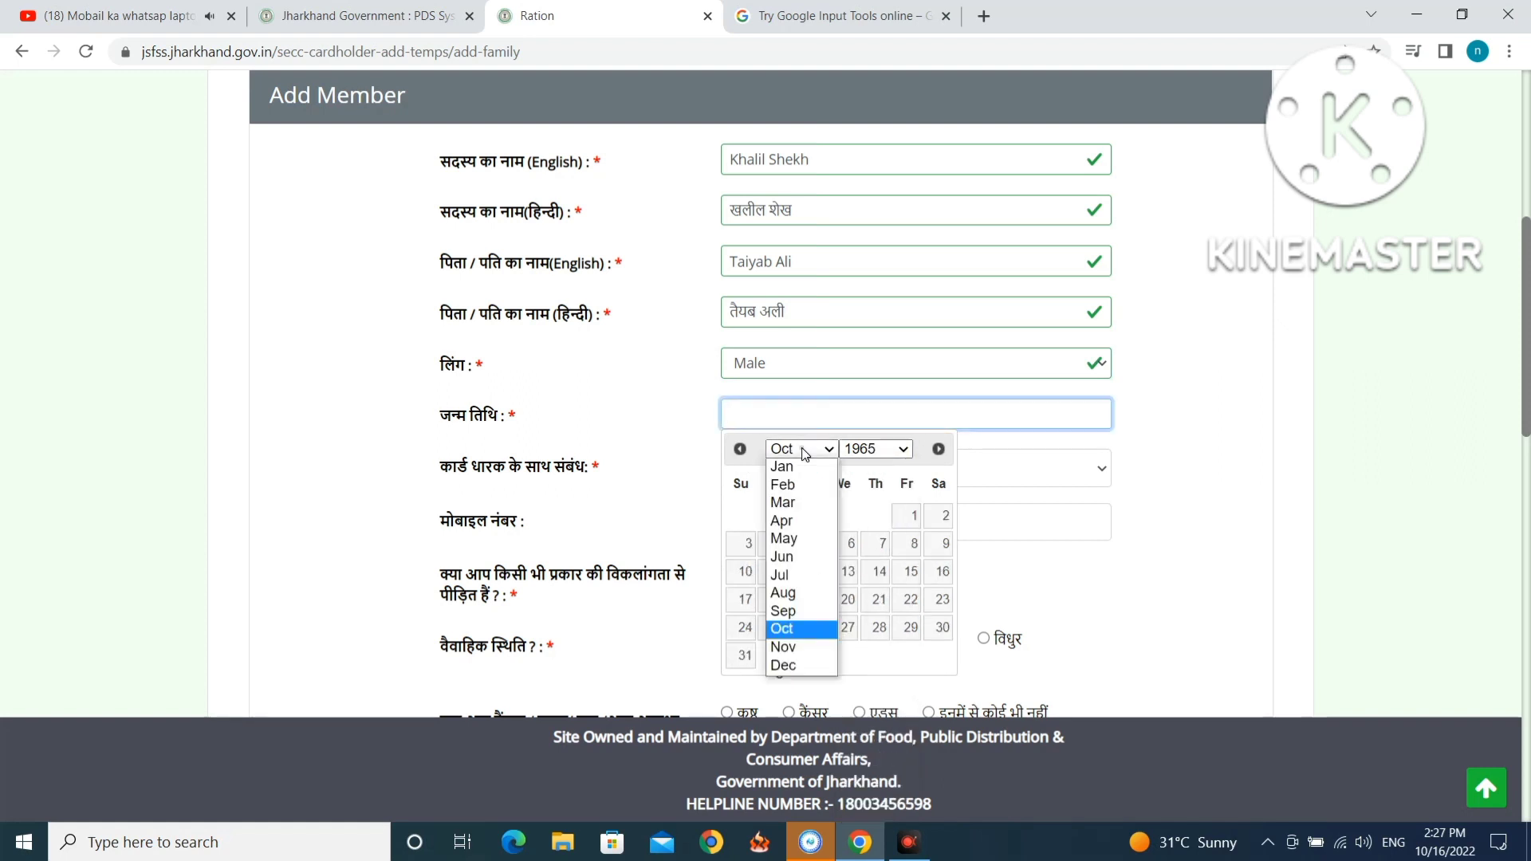
left_click(805, 462)
left_click(905, 516)
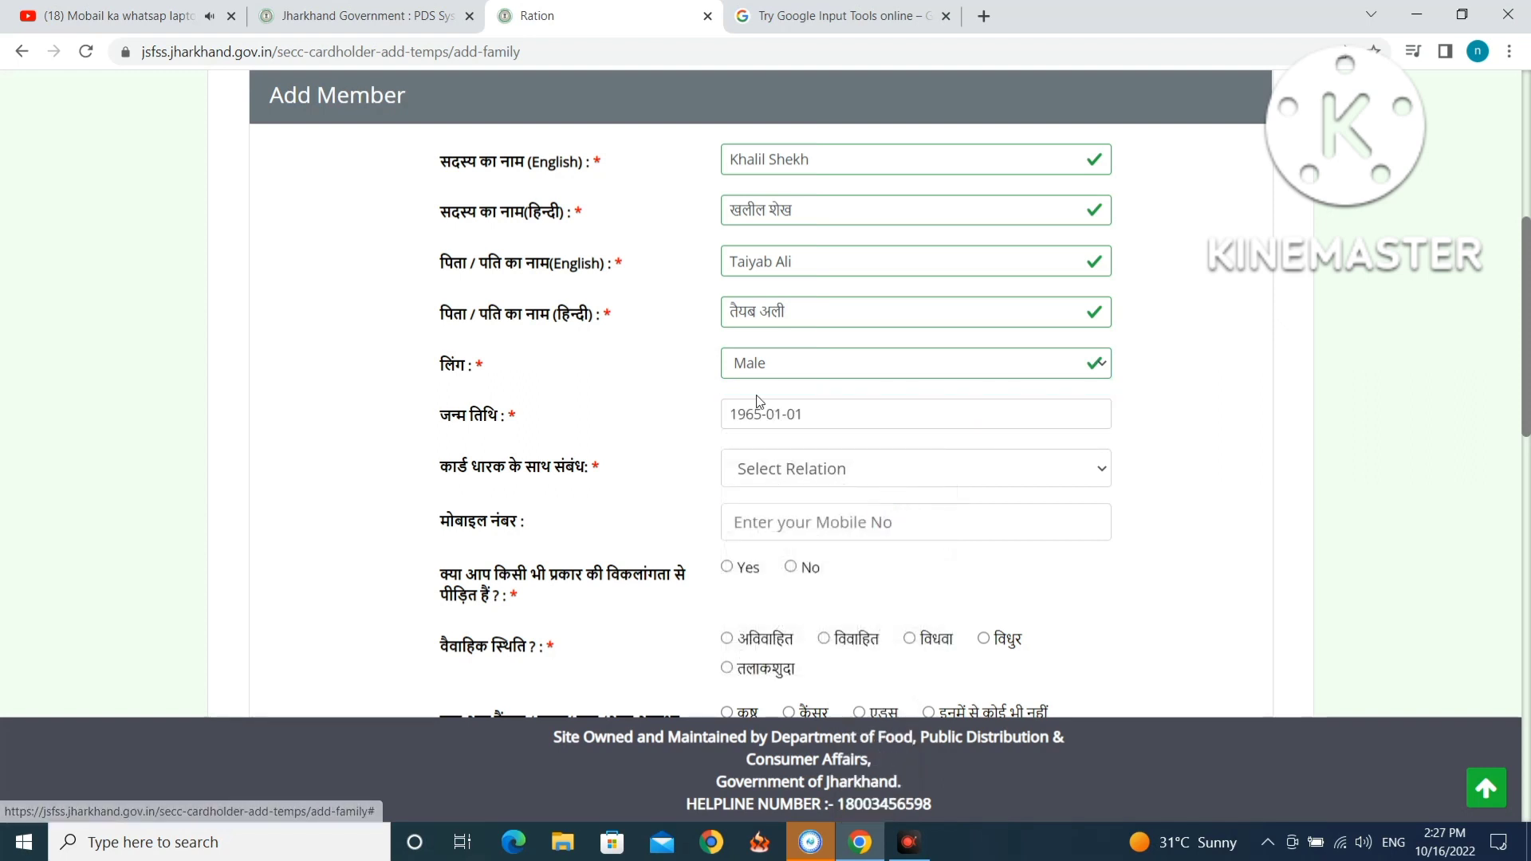
Set the relation to FATHER IN LAW, fill in the saved mobile number, and answer No to disability.
left_click(773, 476)
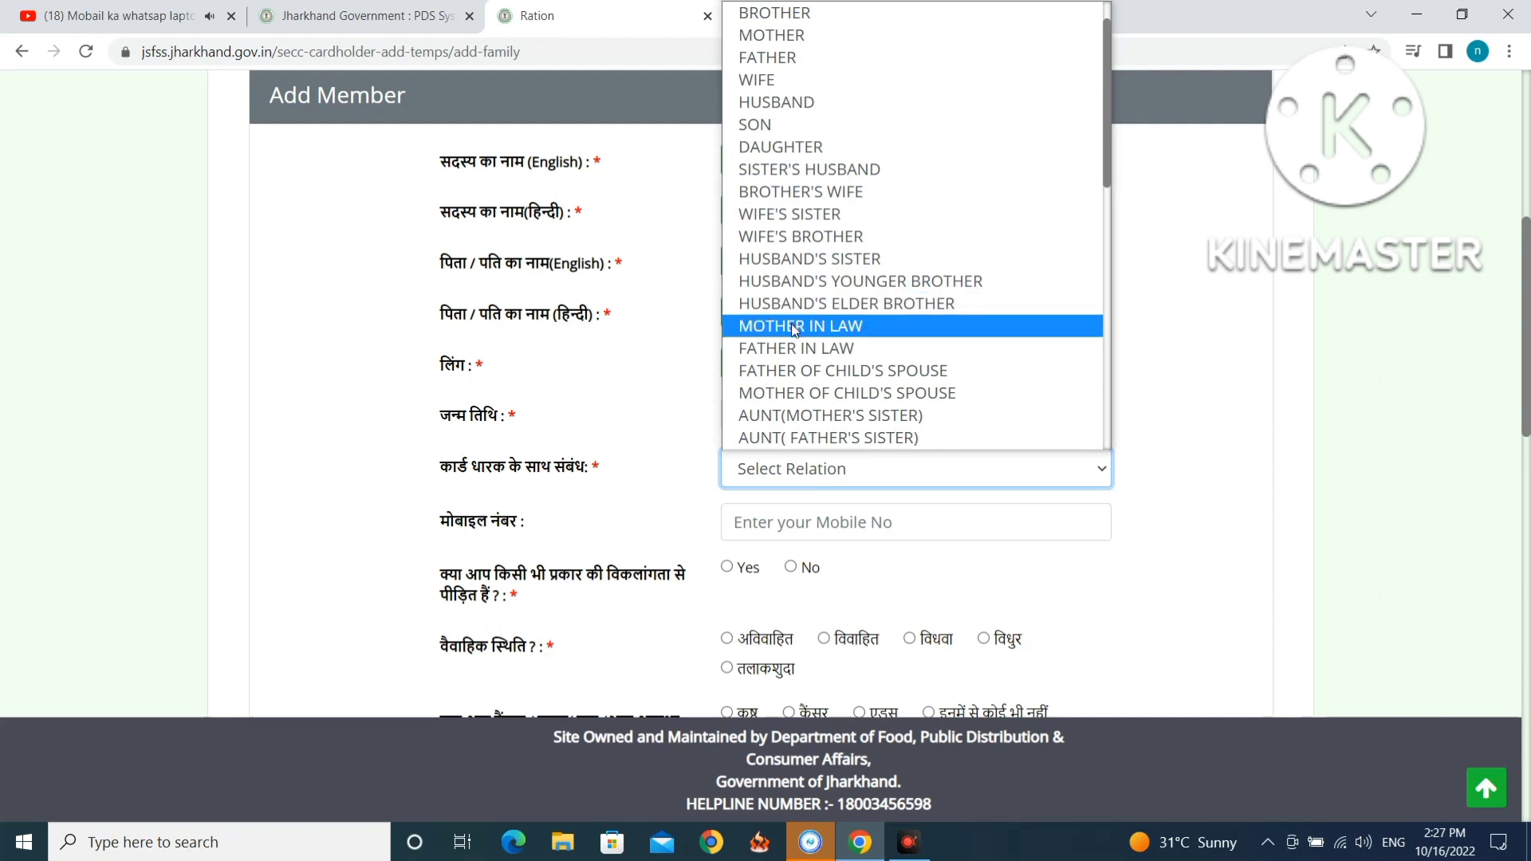
left_click(789, 351)
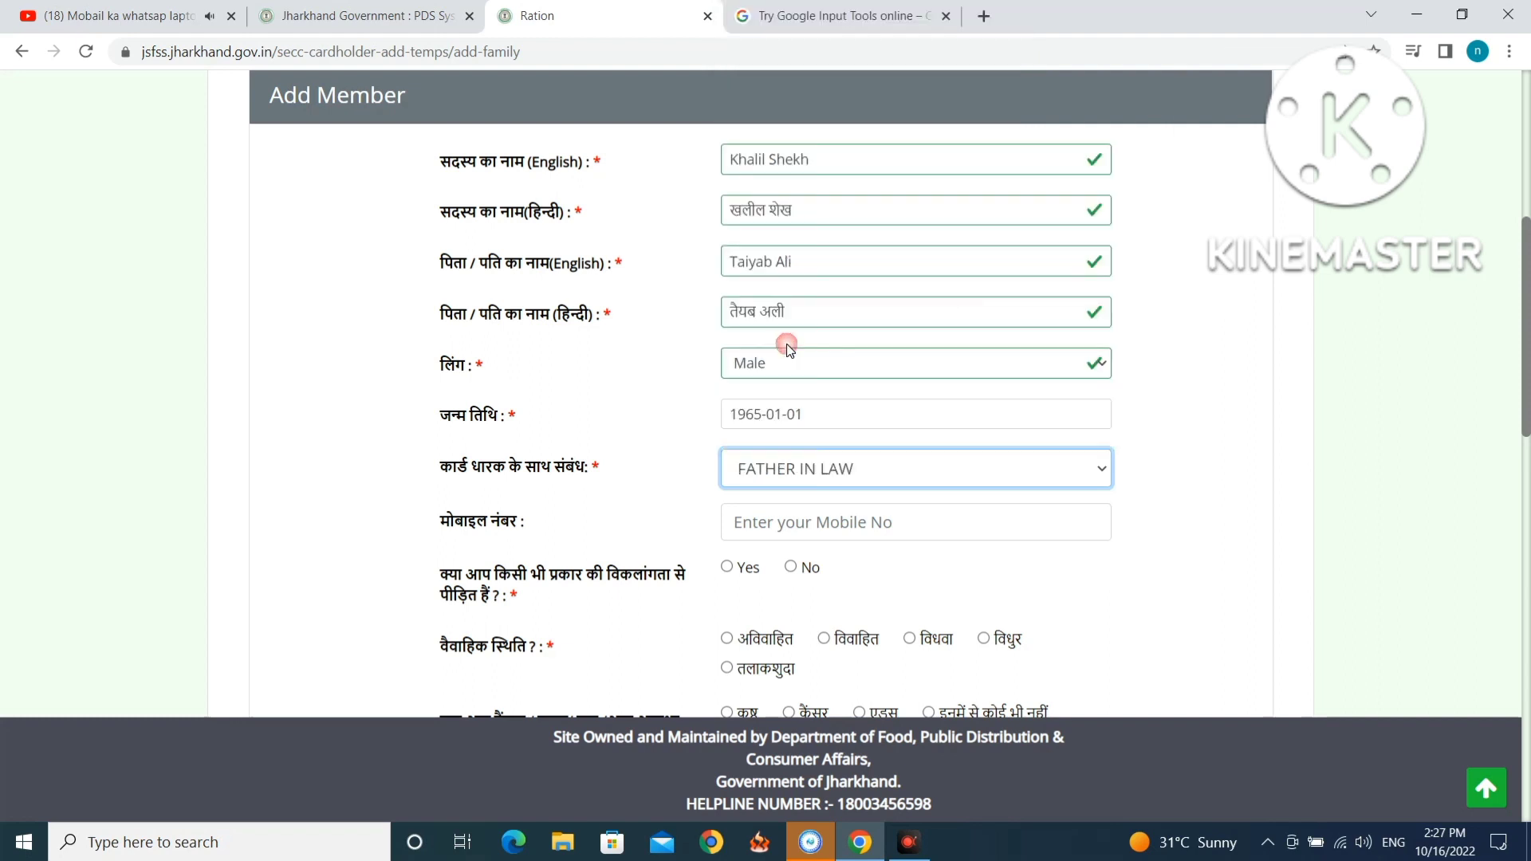
left_click(778, 524)
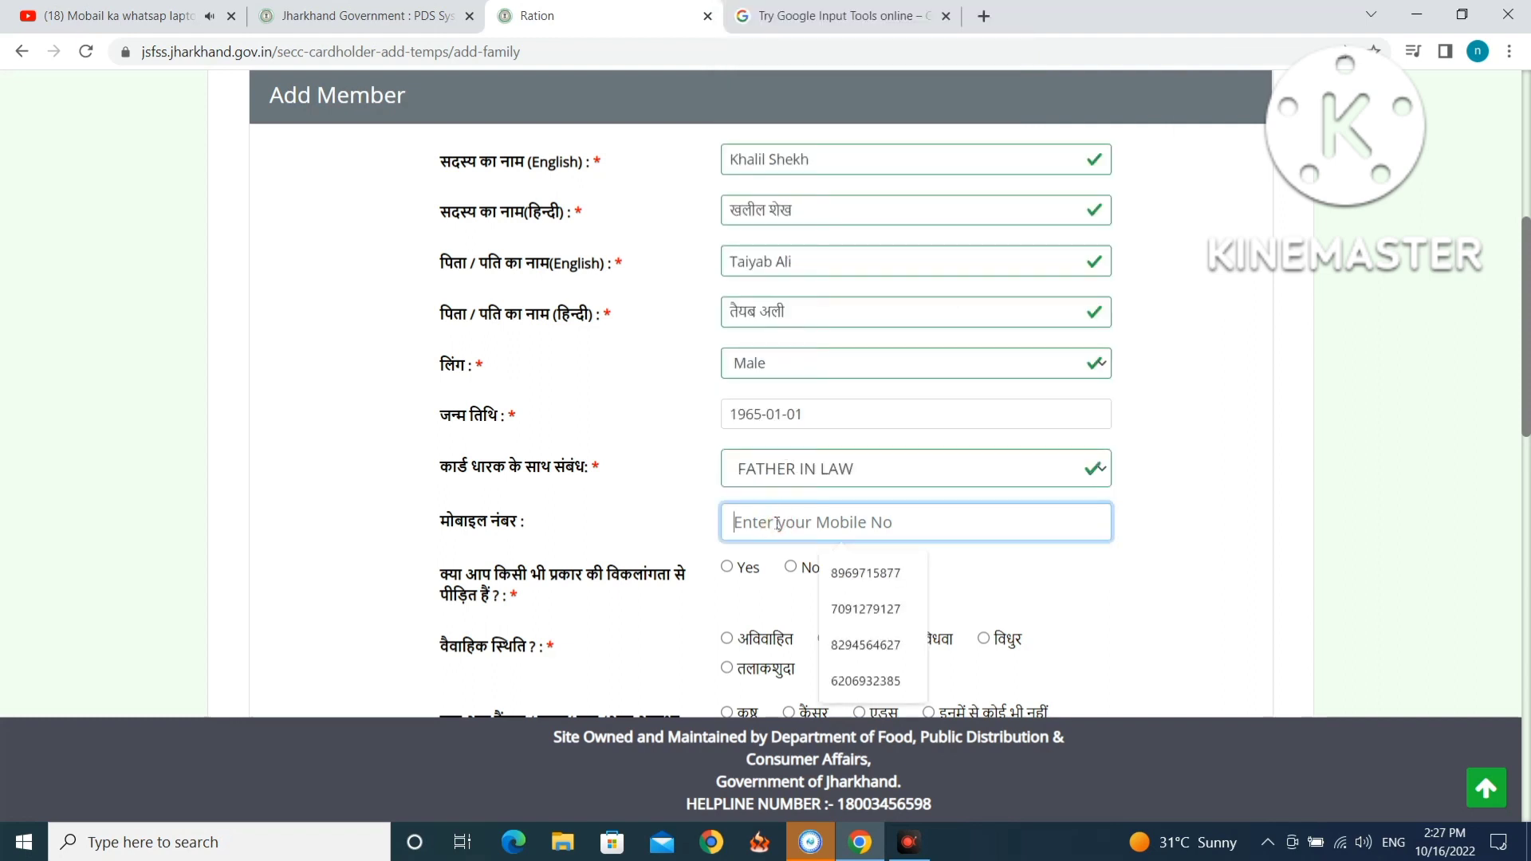
left_click(858, 572)
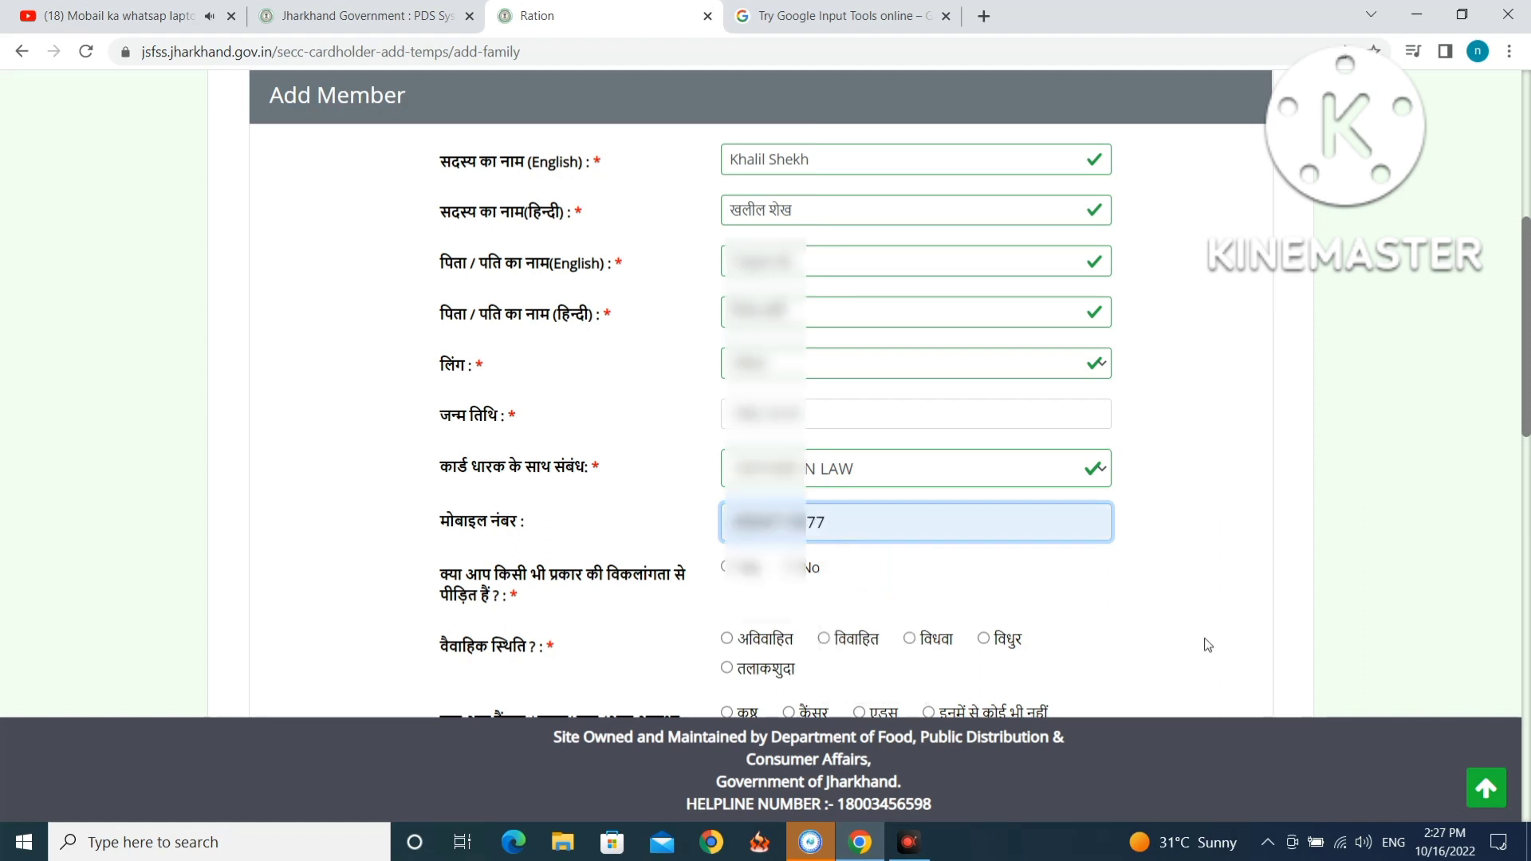
scroll(832, 525, "down", 3)
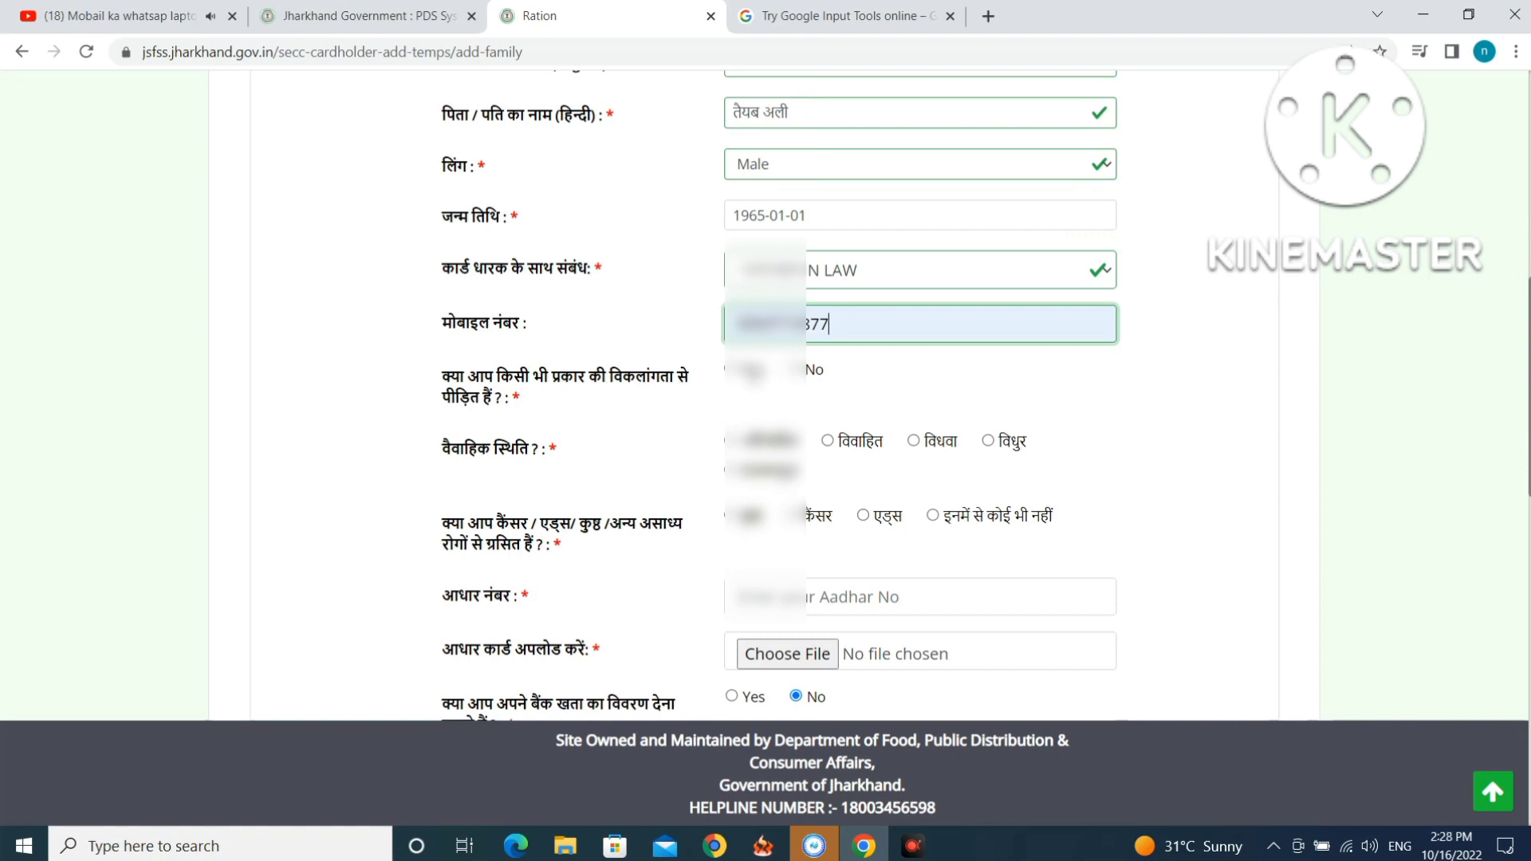
left_click(797, 370)
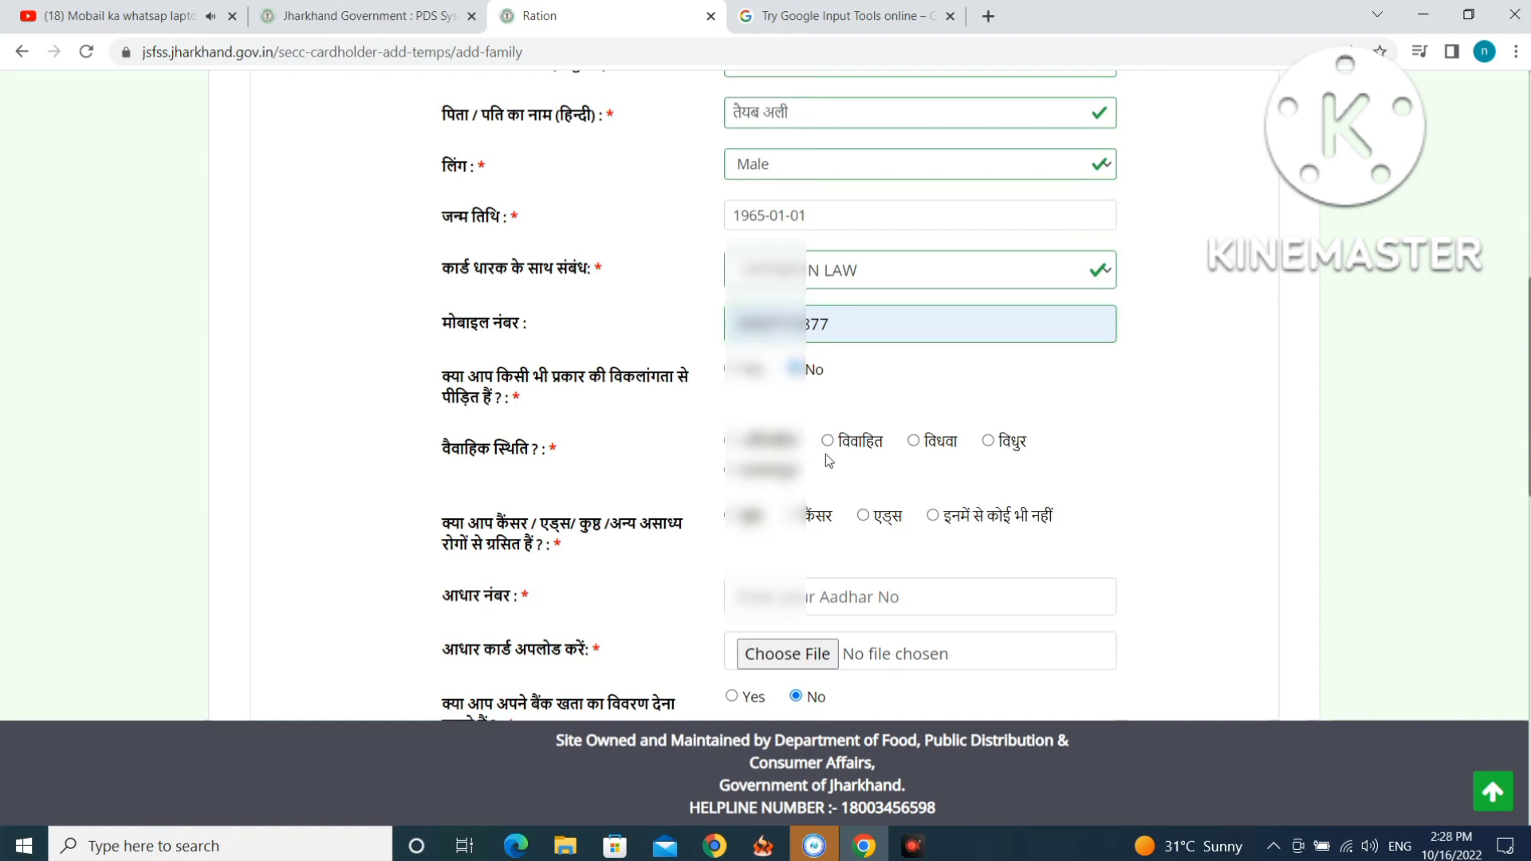
scroll(833, 439, "down", 1)
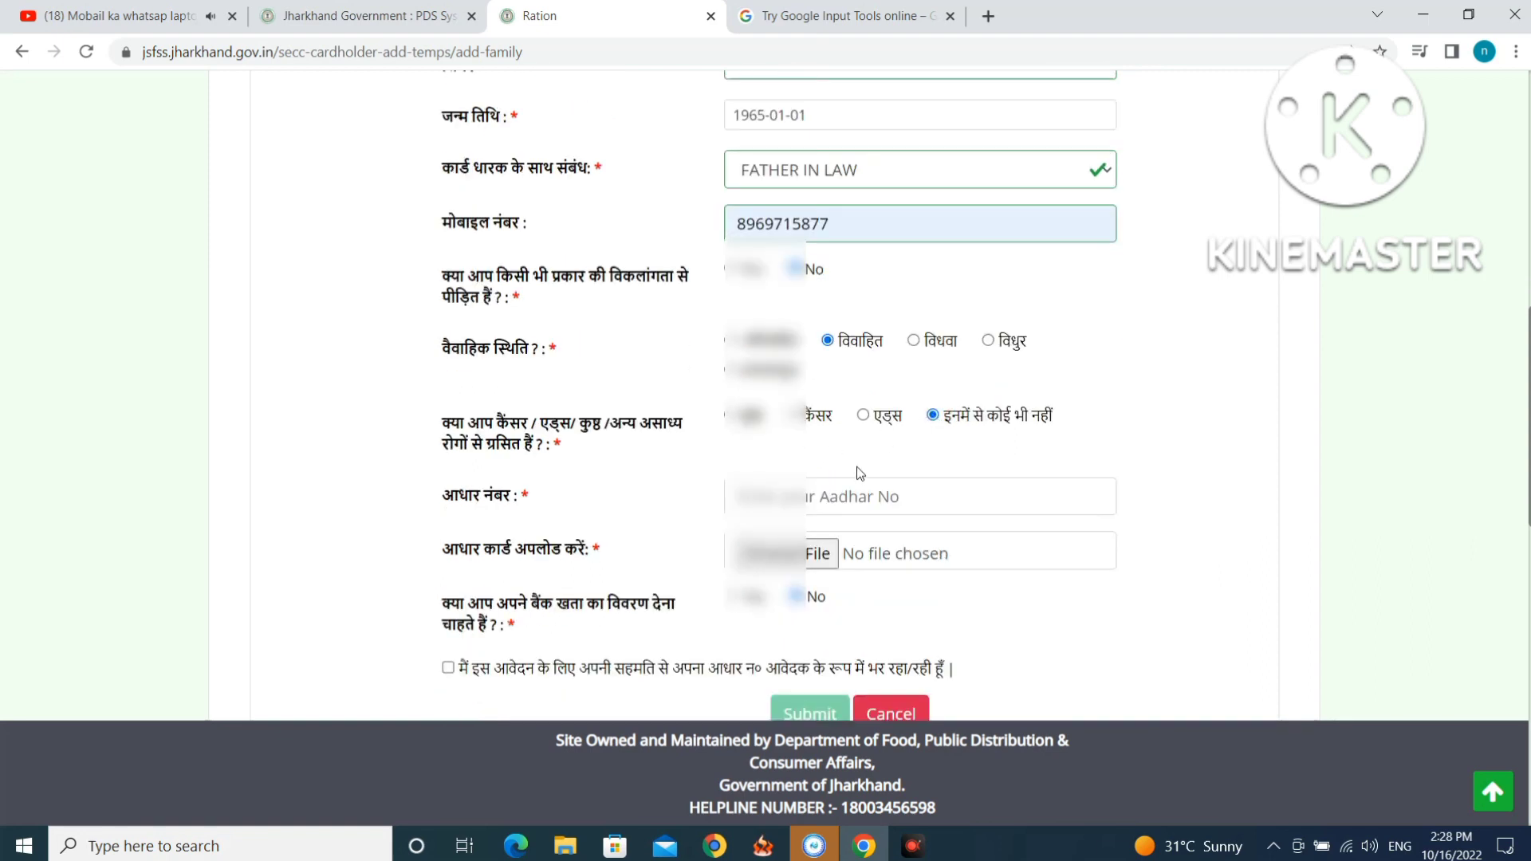
Enter the member's Aadhaar number in the Aadhaar field.
left_click(849, 500)
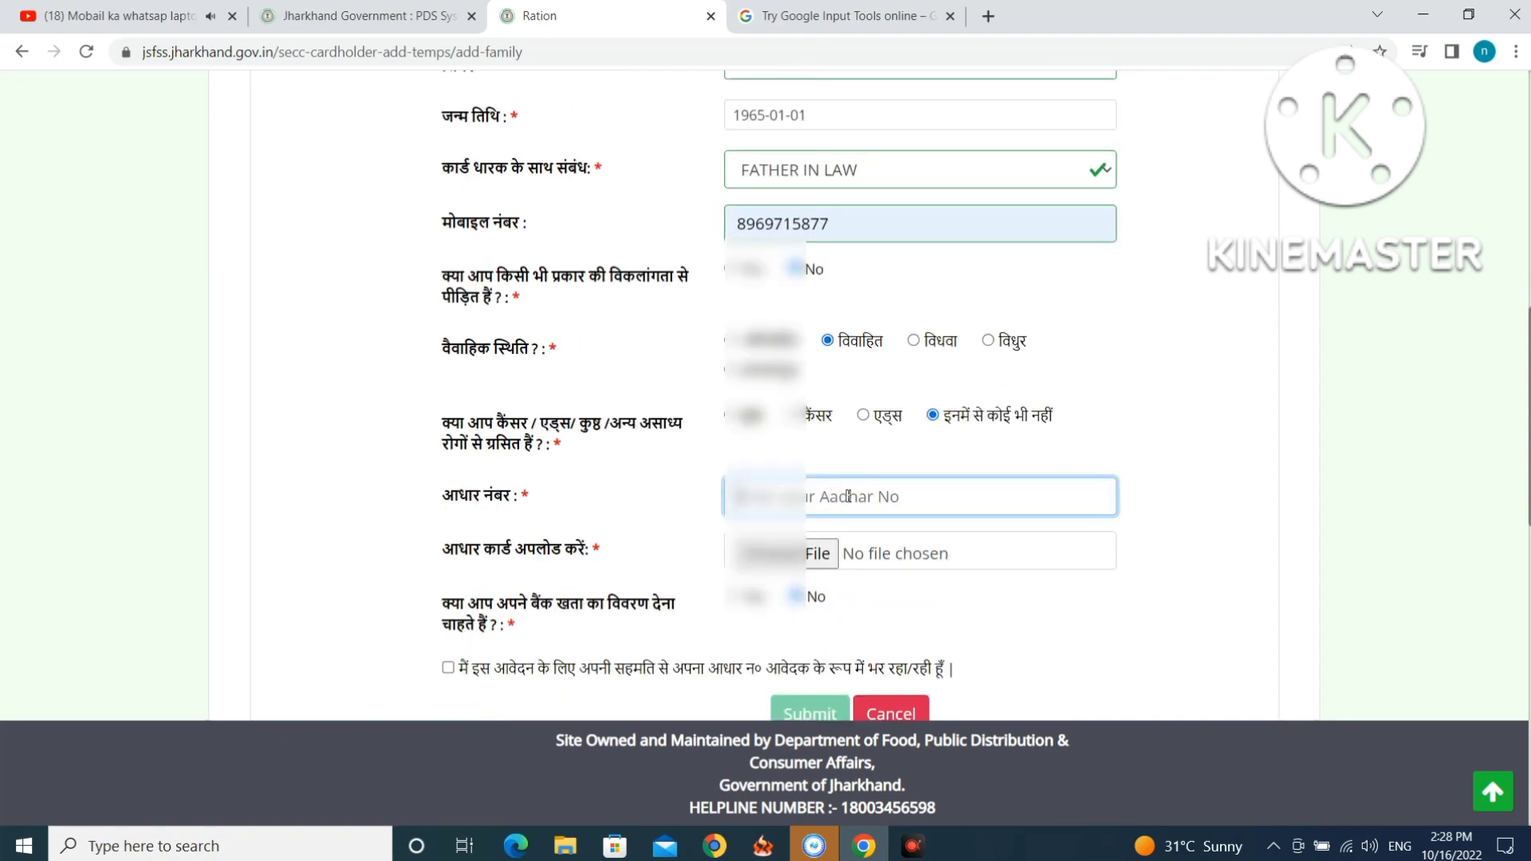
type("2")
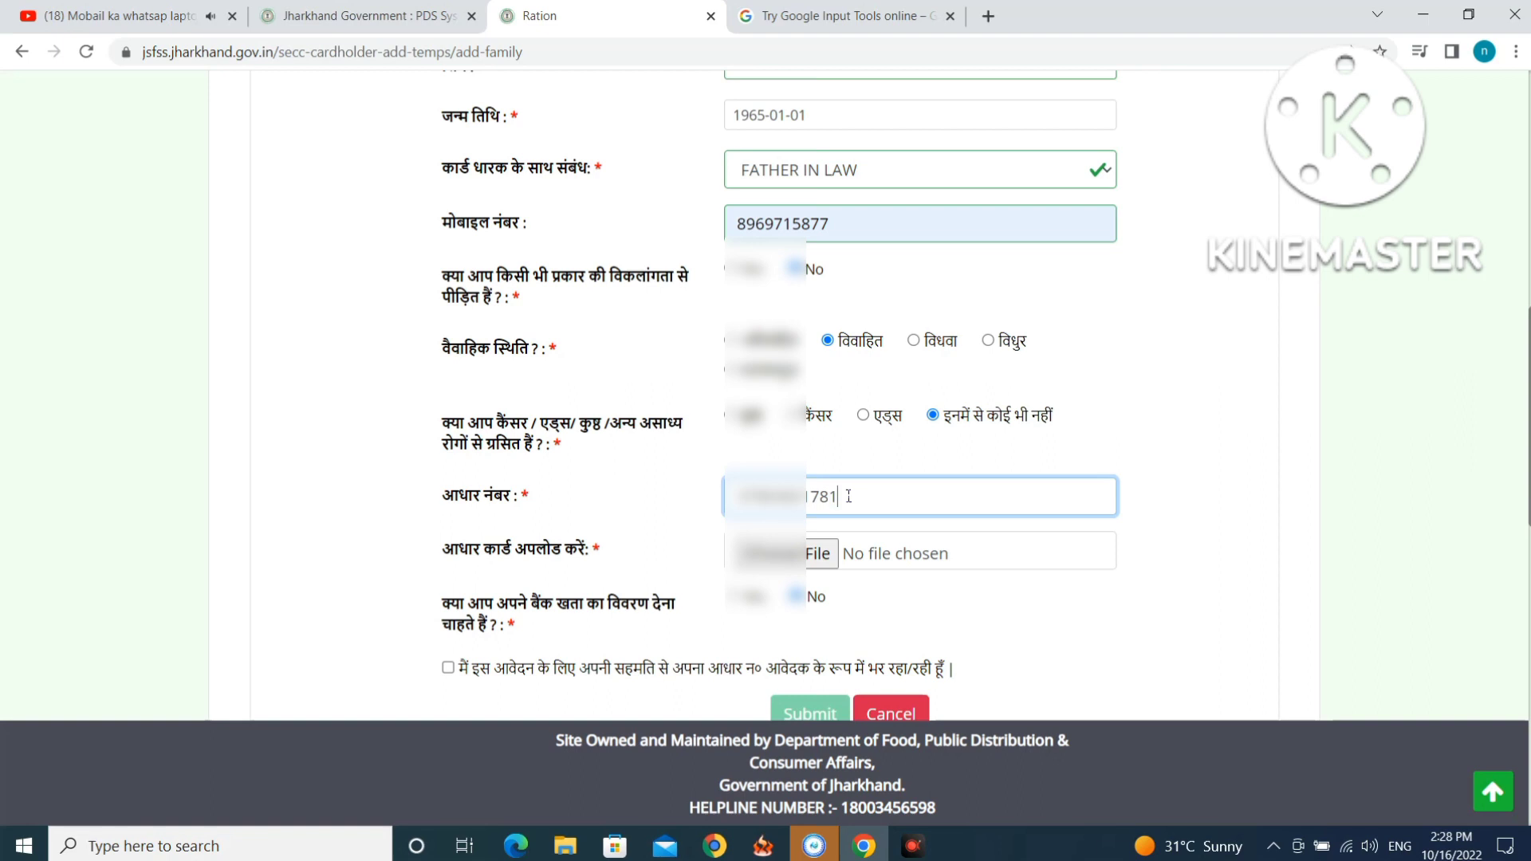
type("5")
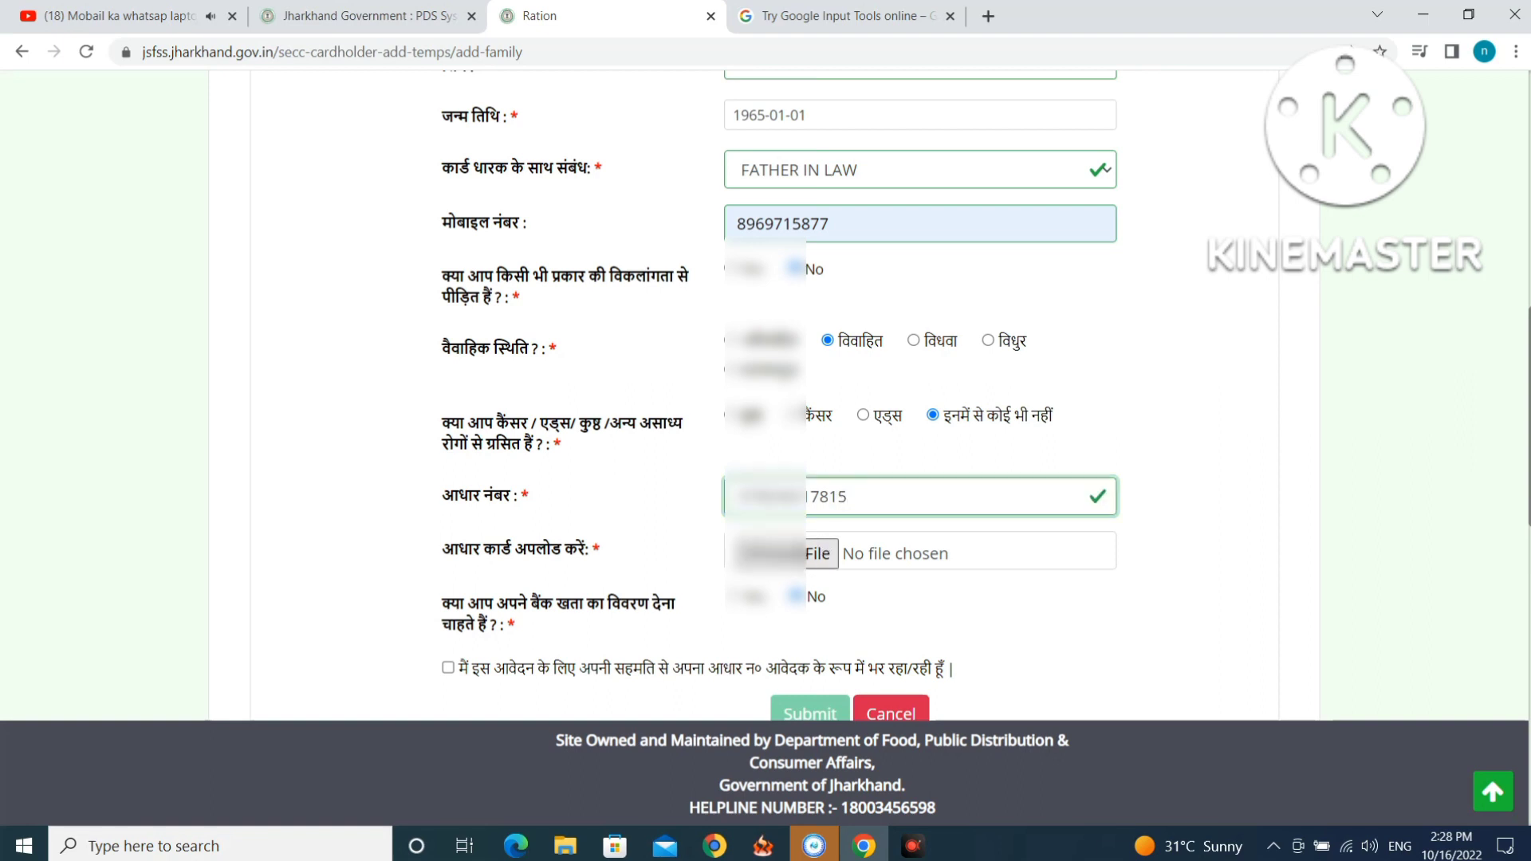
left_click(798, 552)
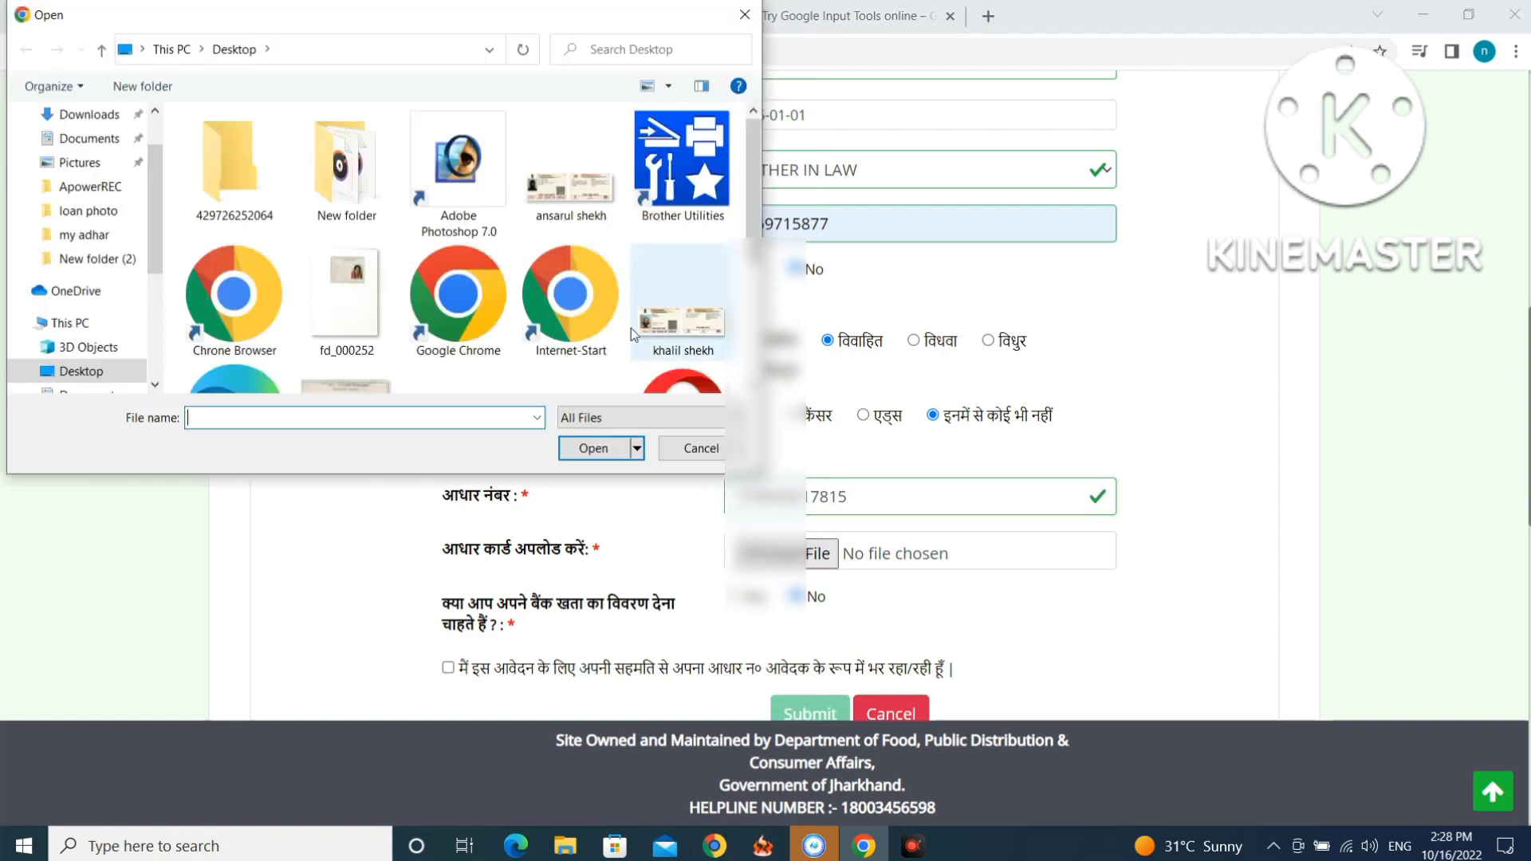
Attach the member's Aadhaar image from the Desktop and tick the Aadhaar consent checkbox.
left_click(699, 330)
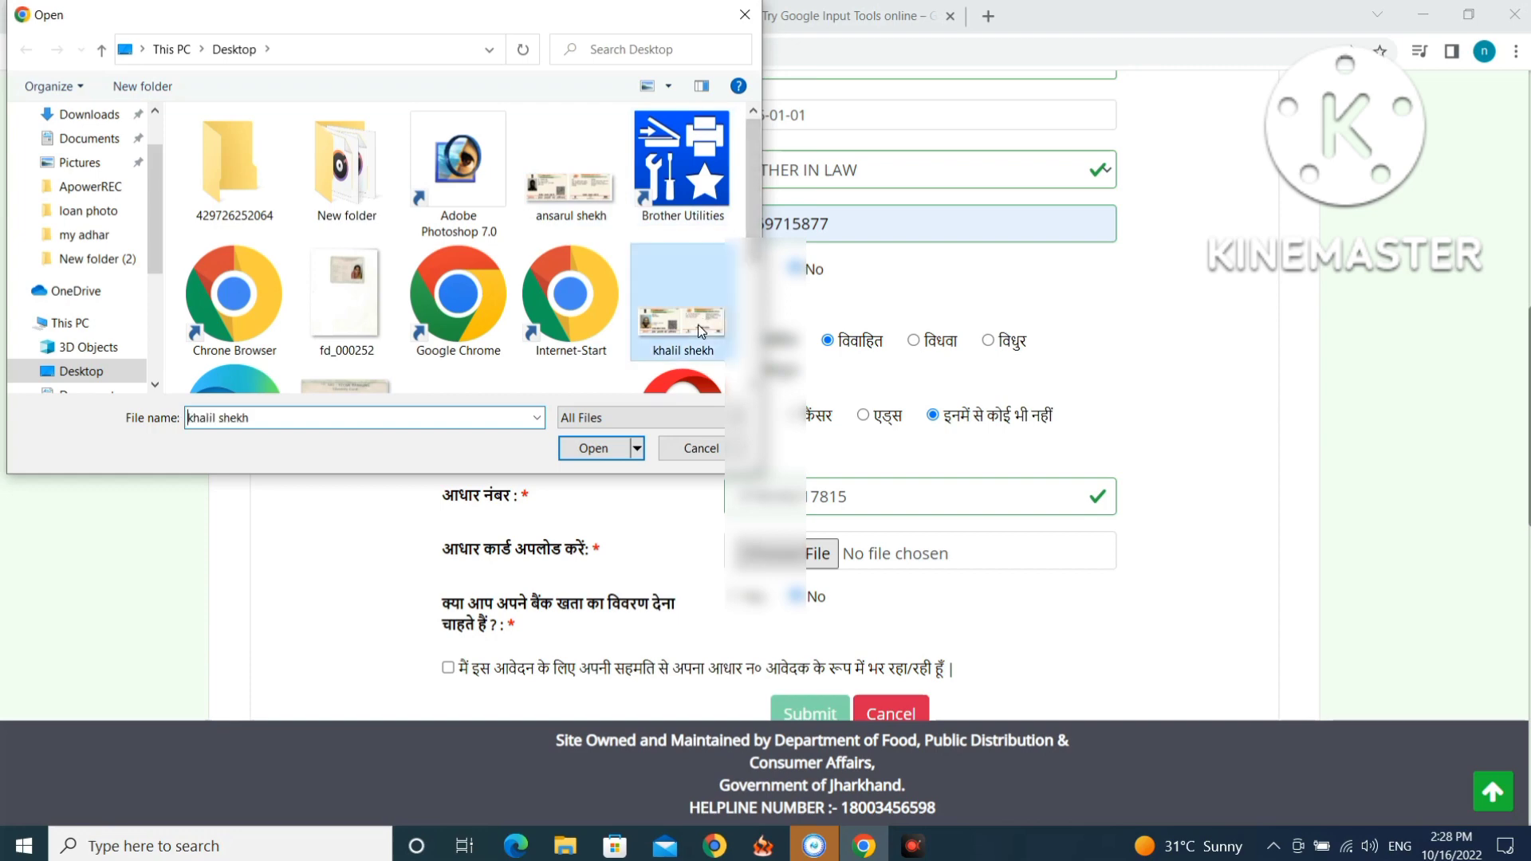
double_click(699, 330)
scroll(697, 324, "down", 3)
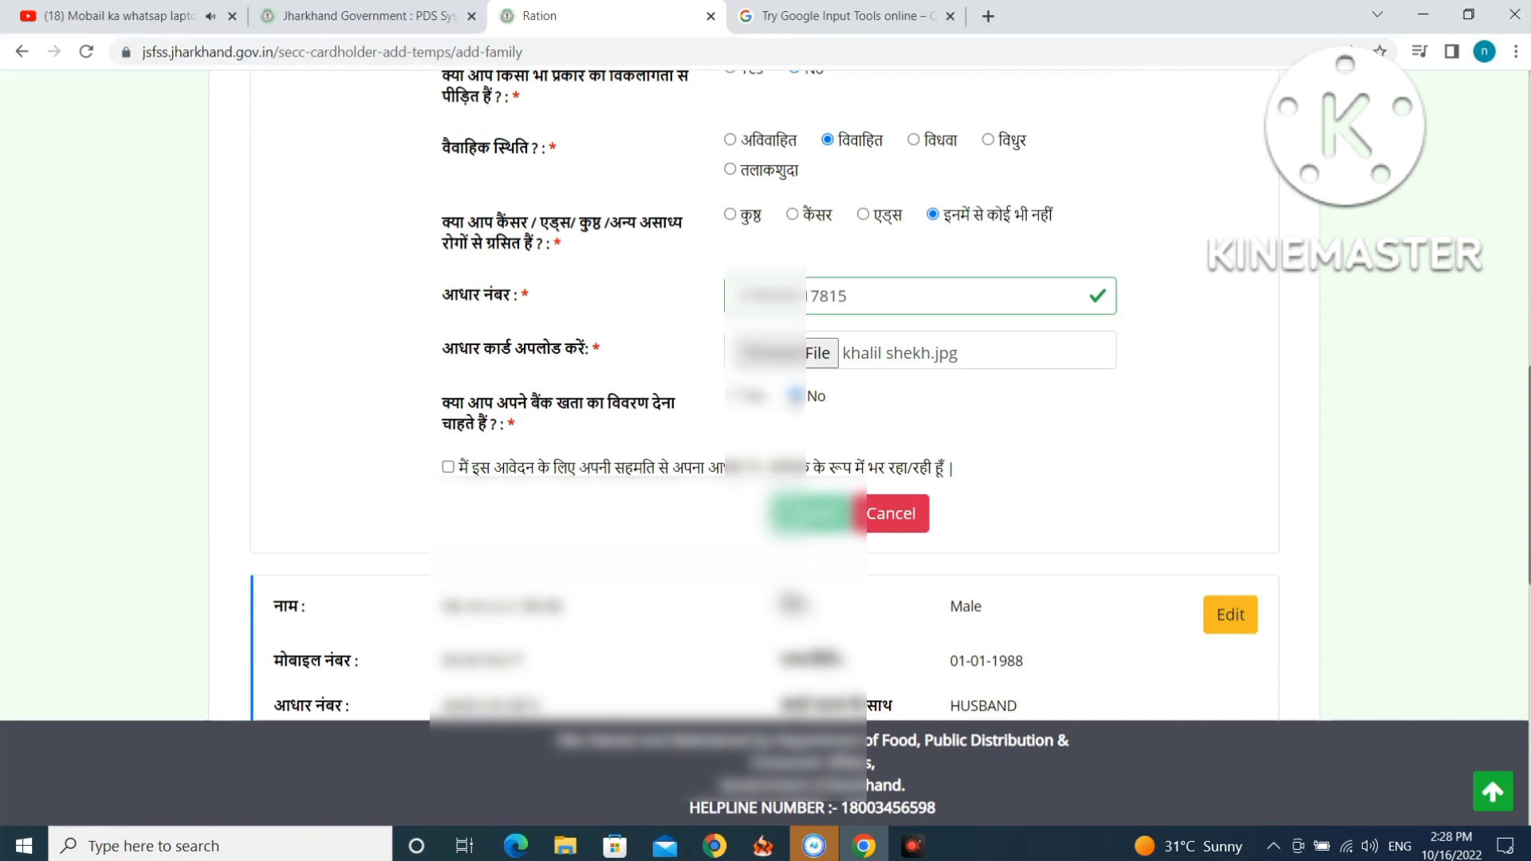
left_click(447, 467)
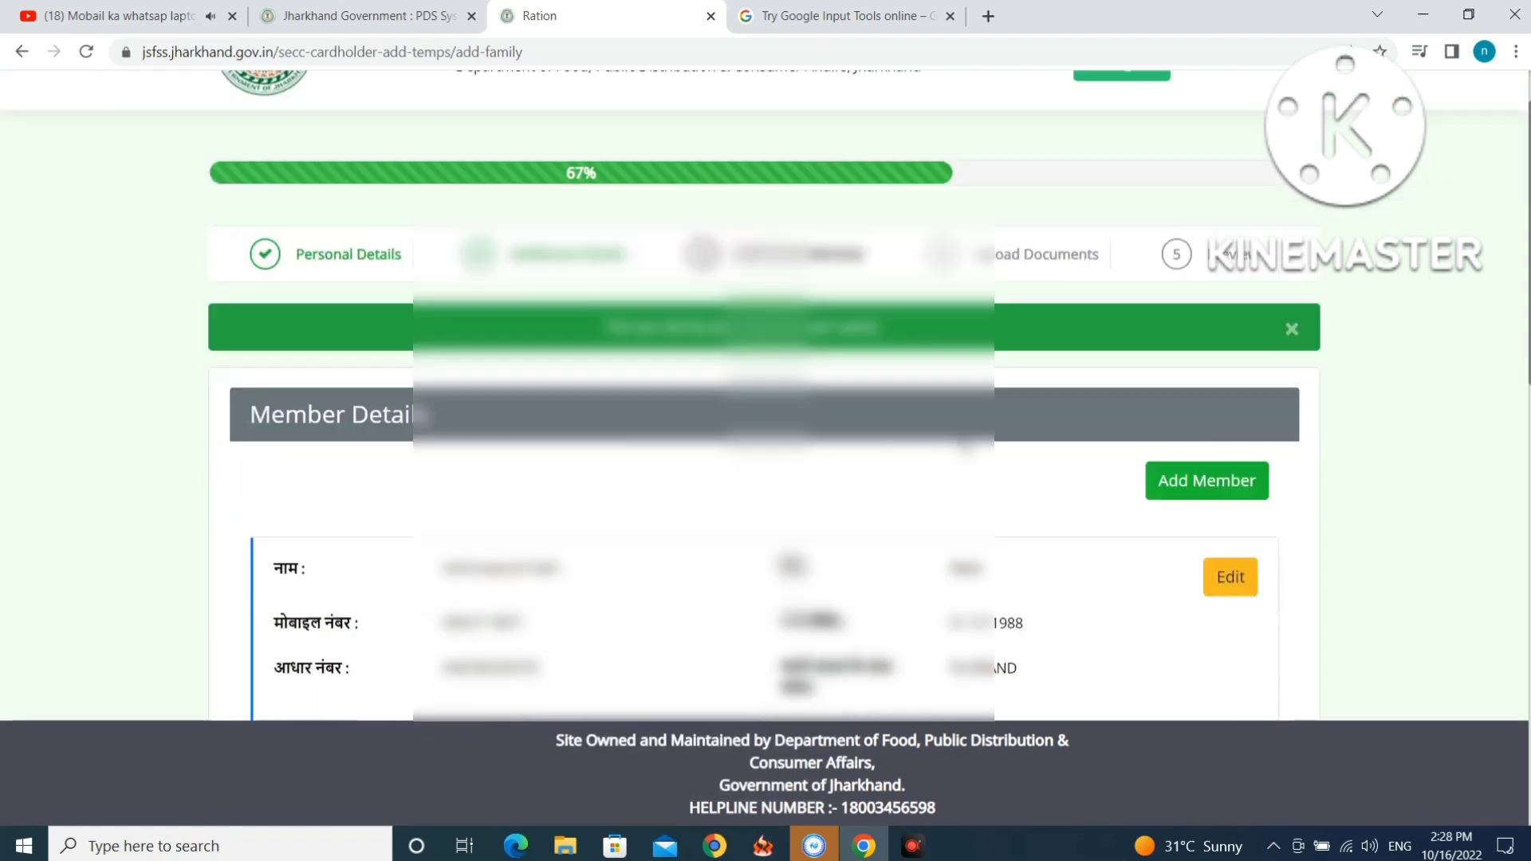
Scroll through Member Details to review the head, husband and father-in-law cards.
scroll(607, 344, "down", 6)
scroll(607, 345, "down", 9)
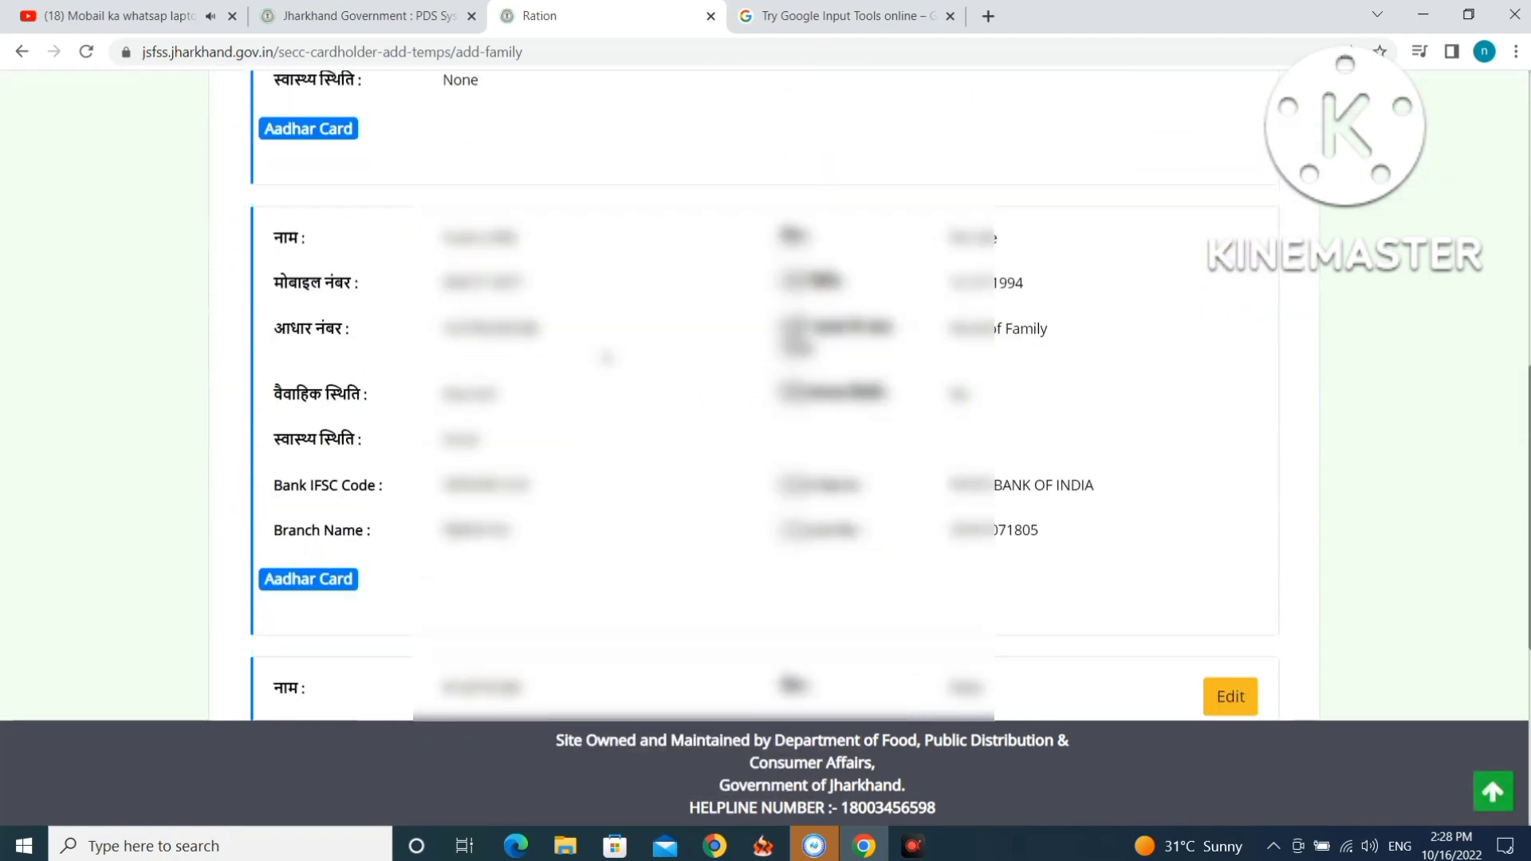
scroll(606, 367, "up", 15)
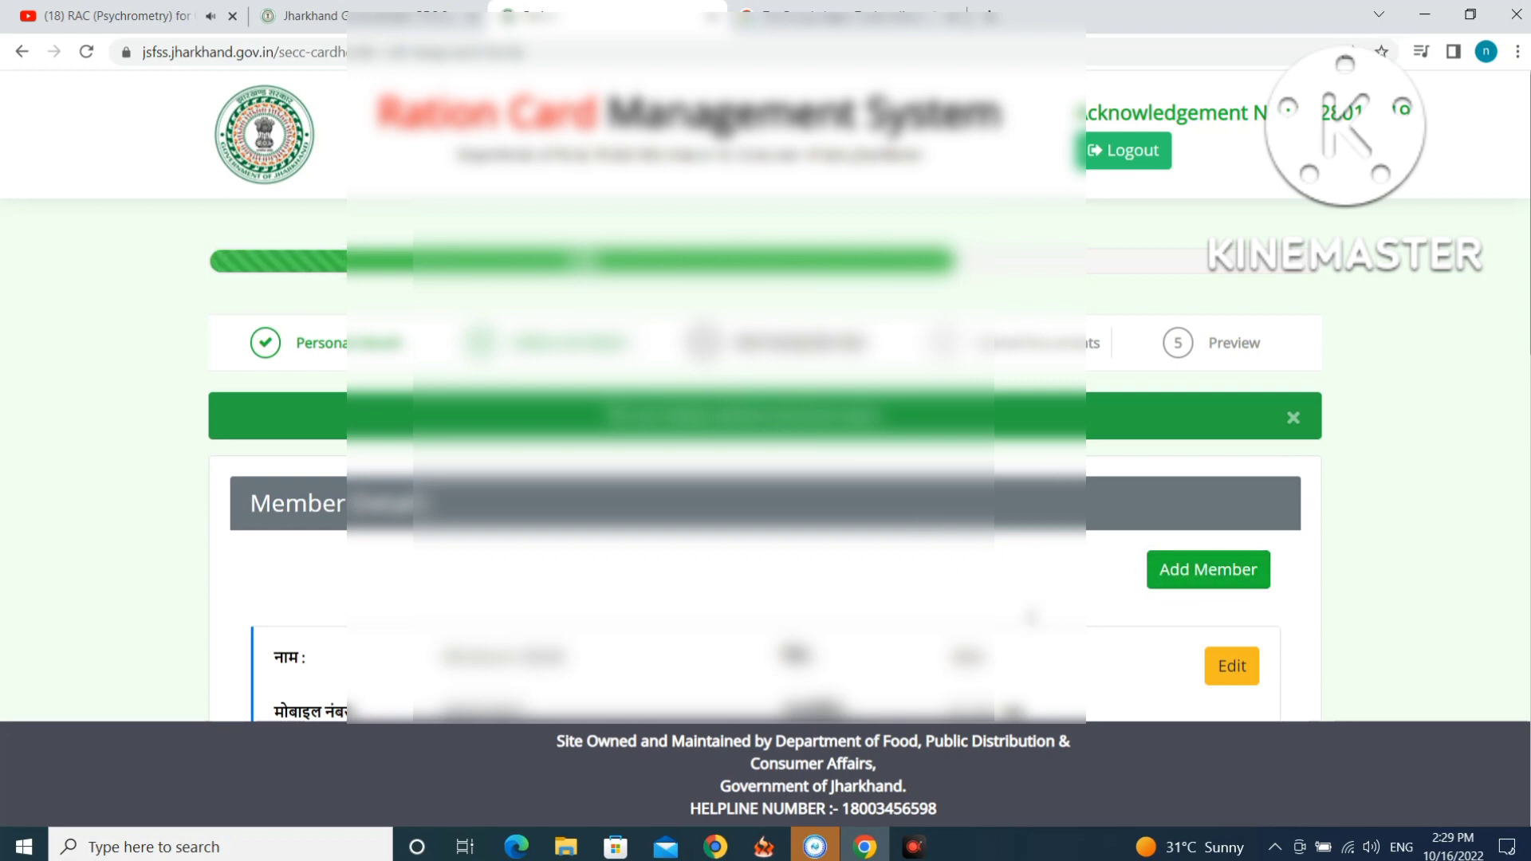
scroll(766, 479, "down", 4)
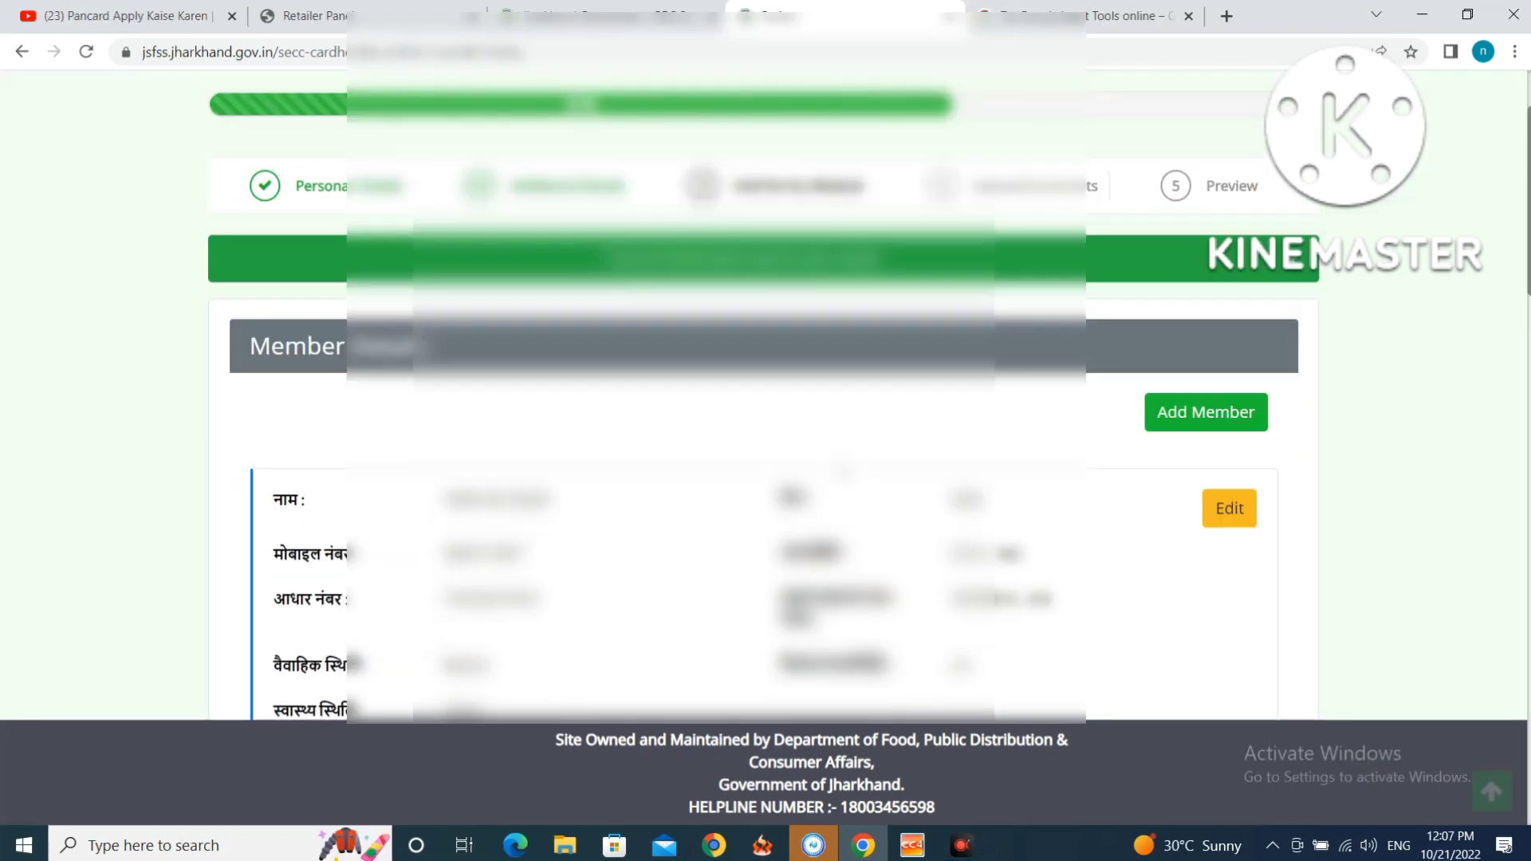
scroll(766, 479, "down", 1)
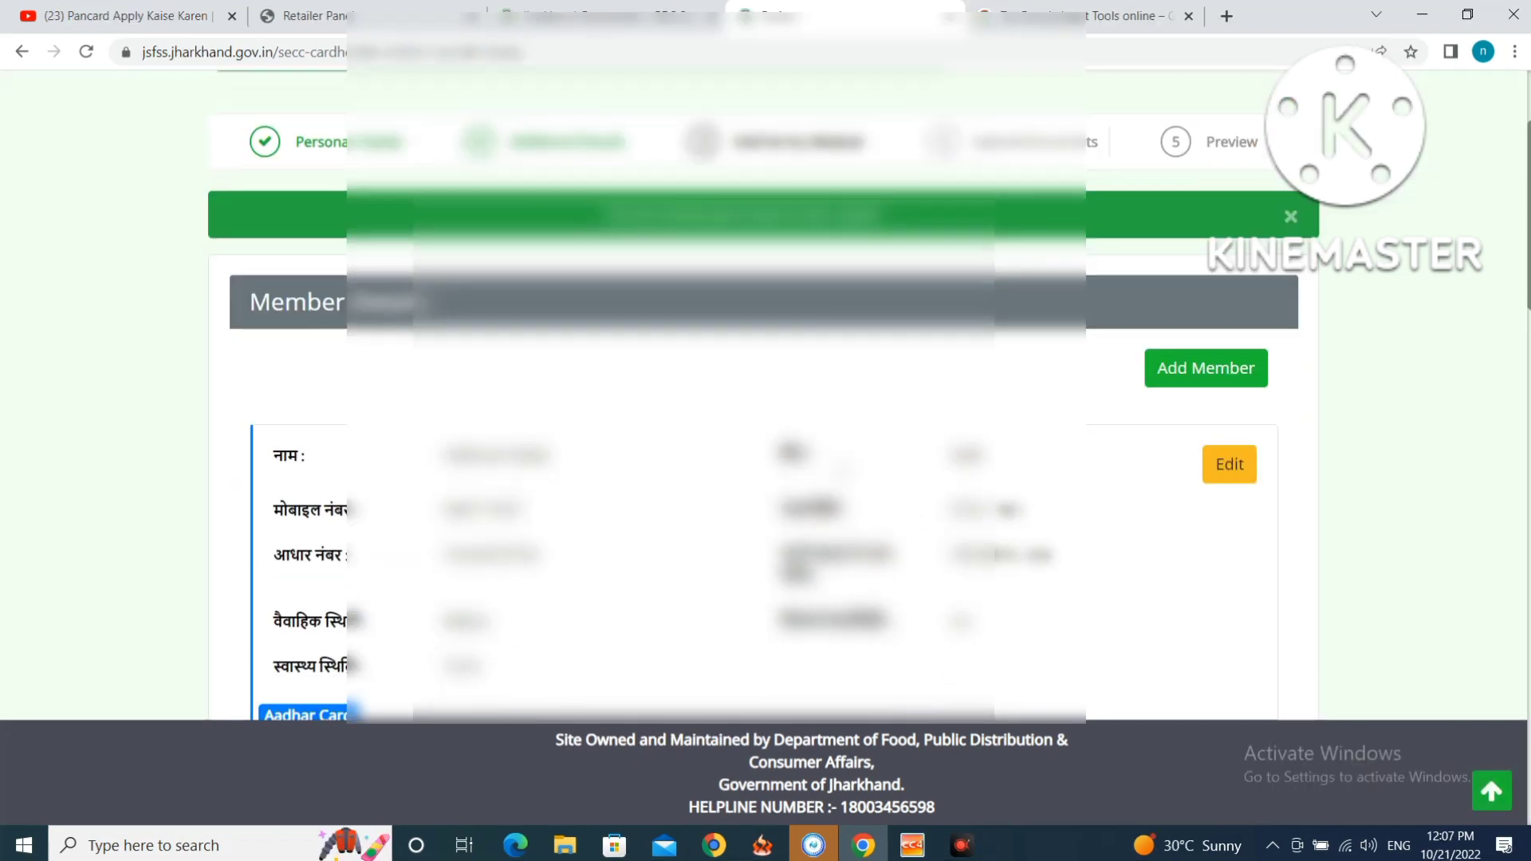
scroll(840, 466, "down", 4)
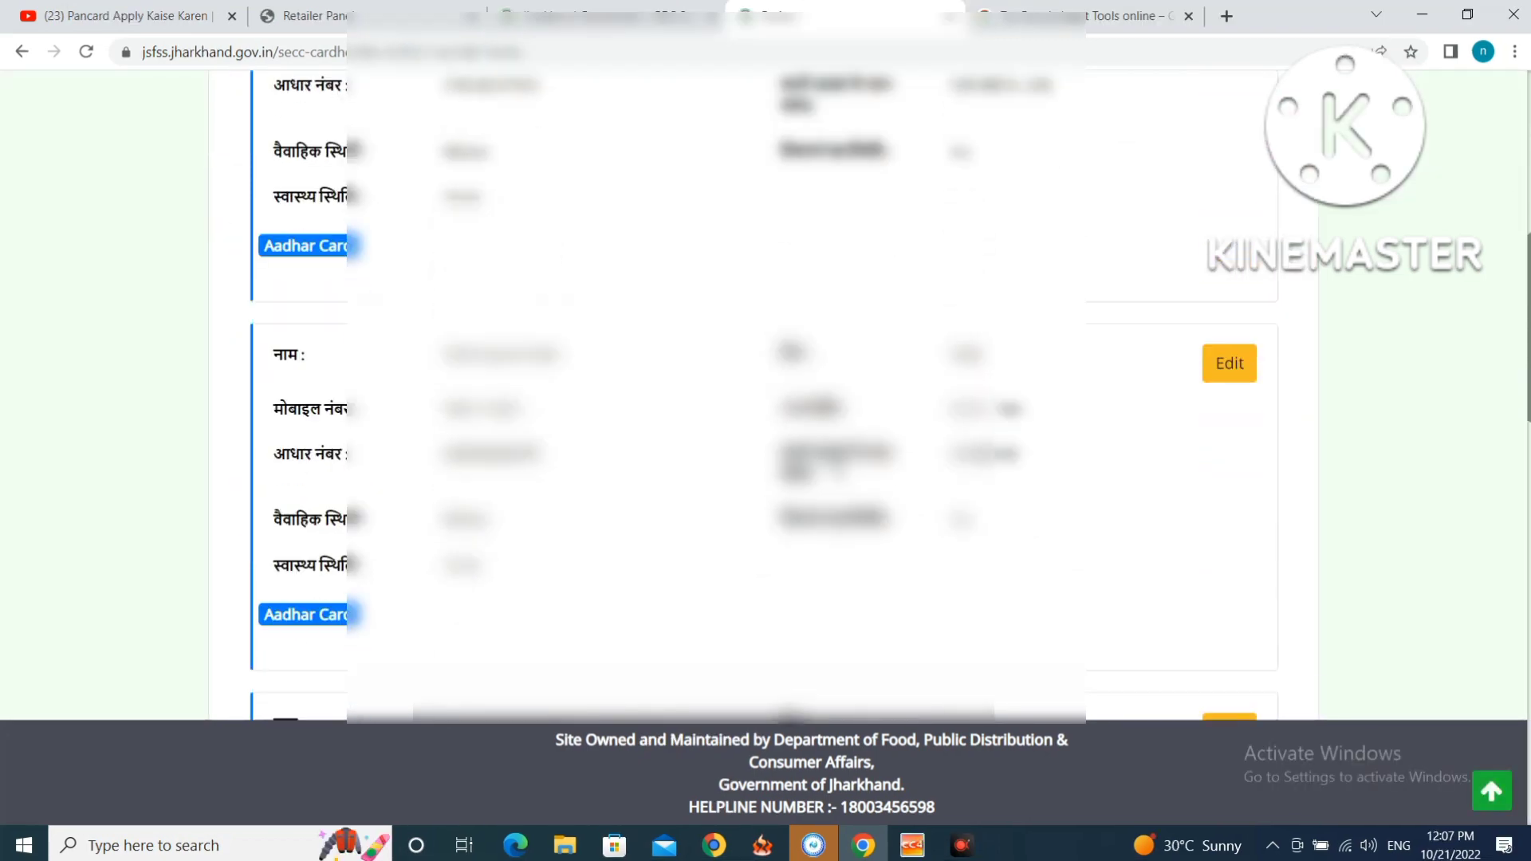
scroll(839, 467, "down", 9)
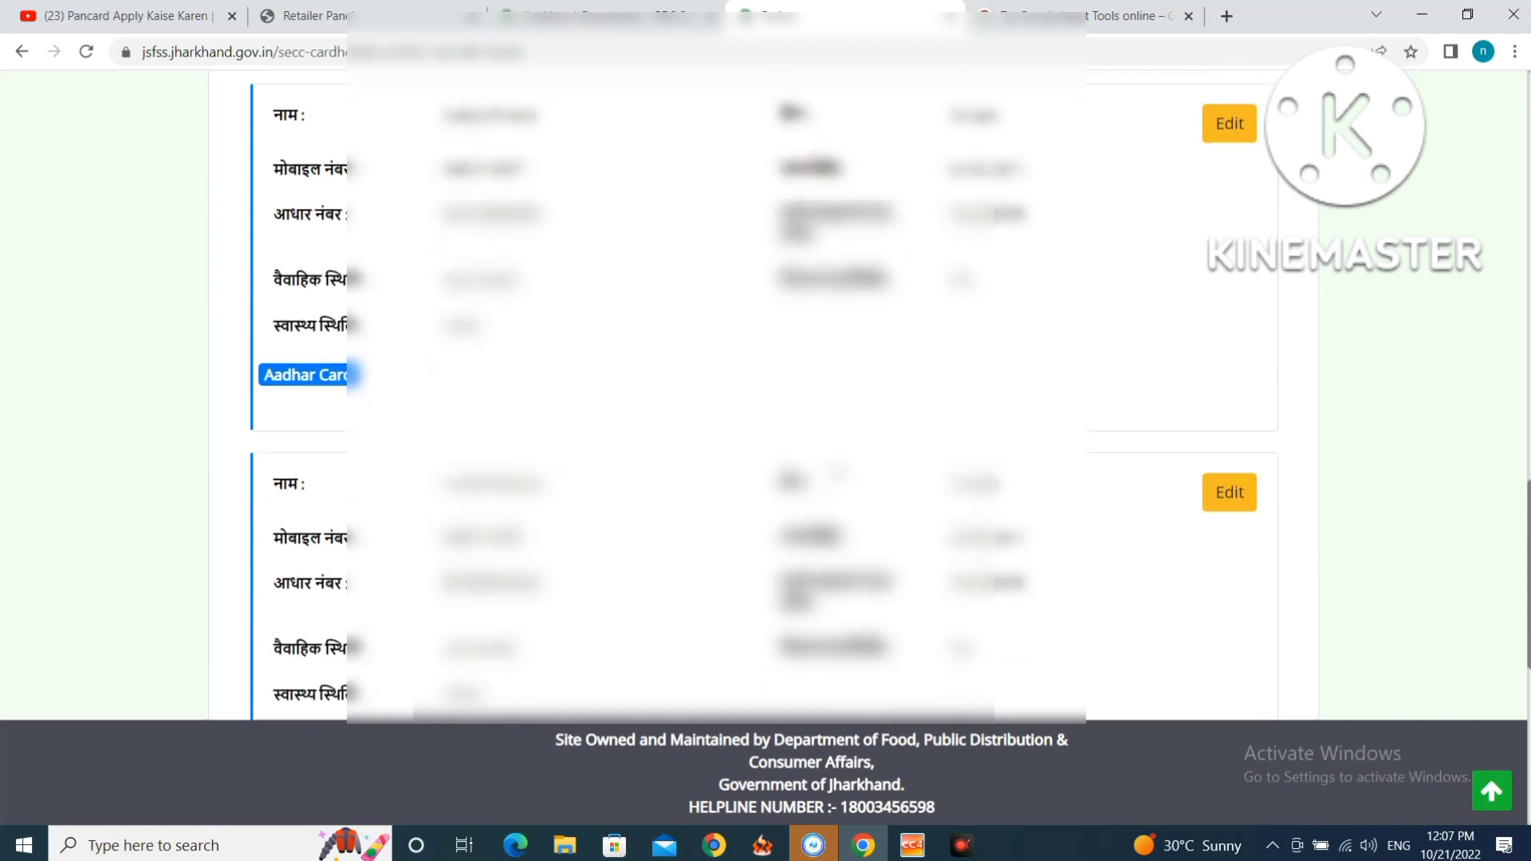
scroll(833, 472, "down", 3)
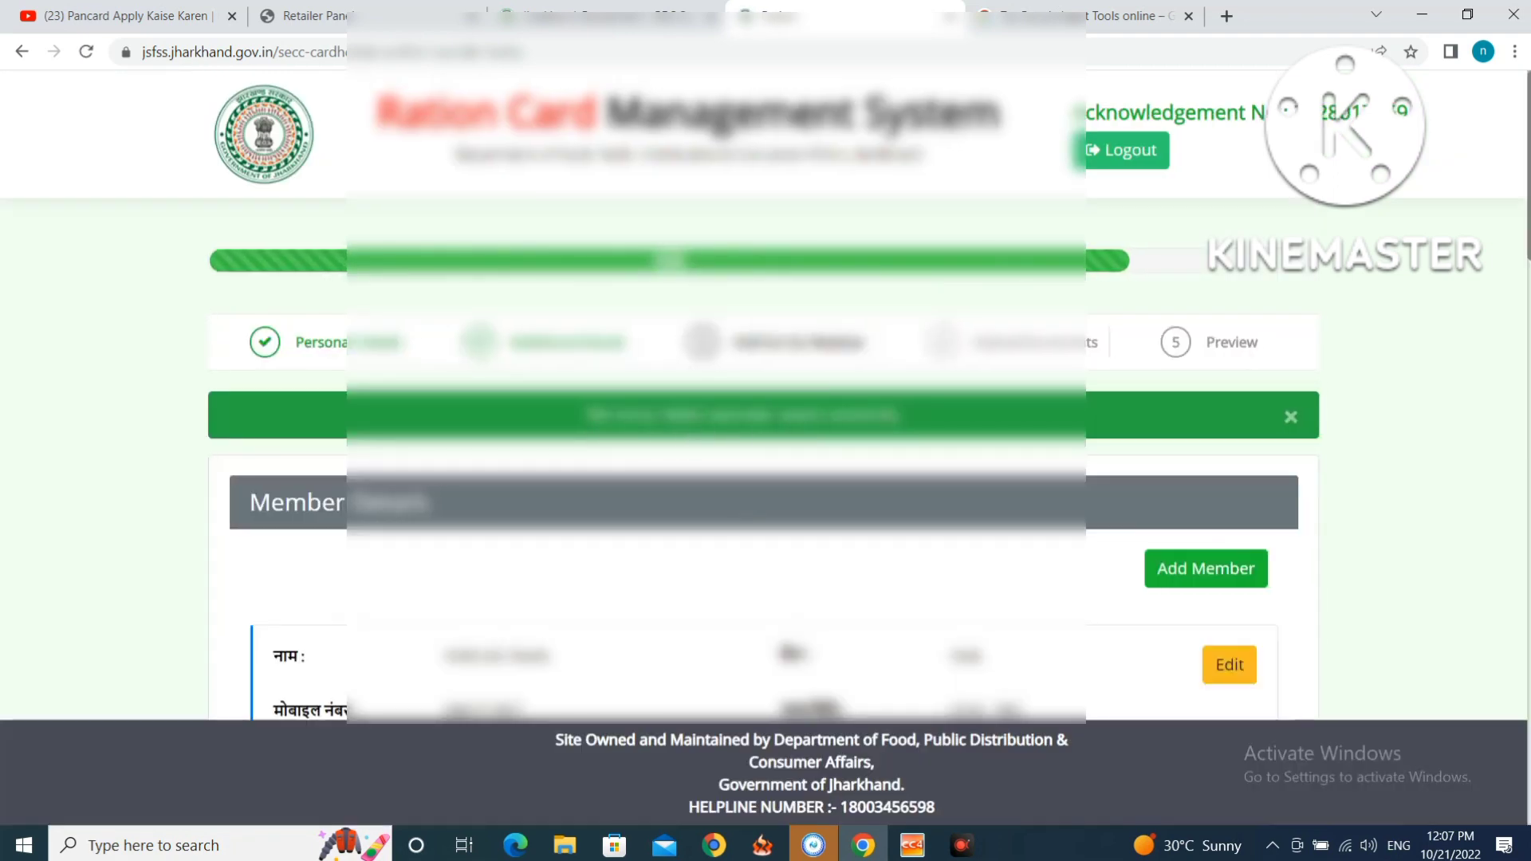
scroll(917, 447, "down", 3)
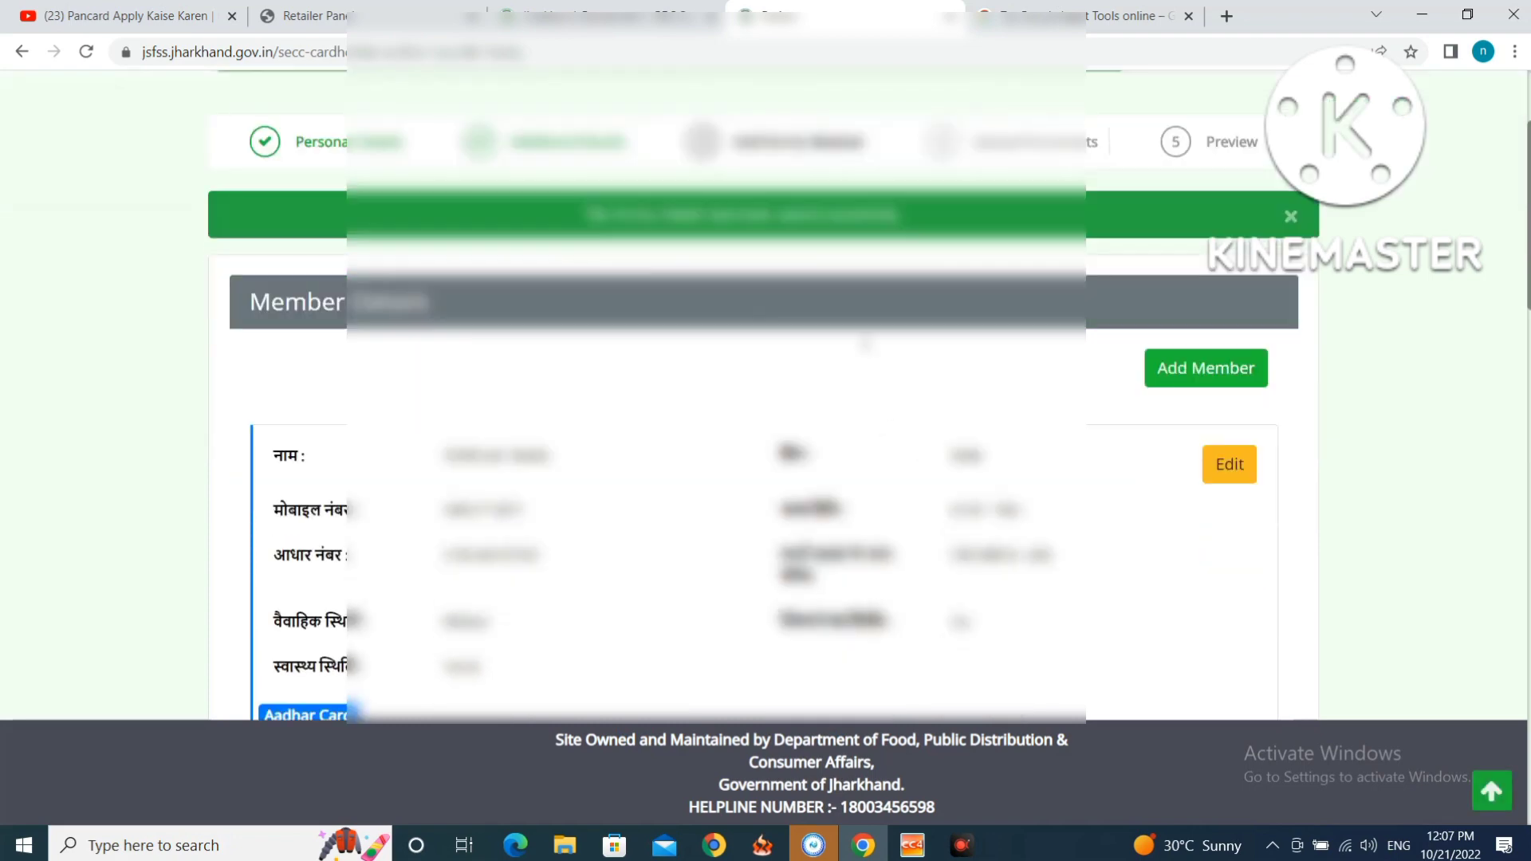
scroll(917, 447, "up", 3)
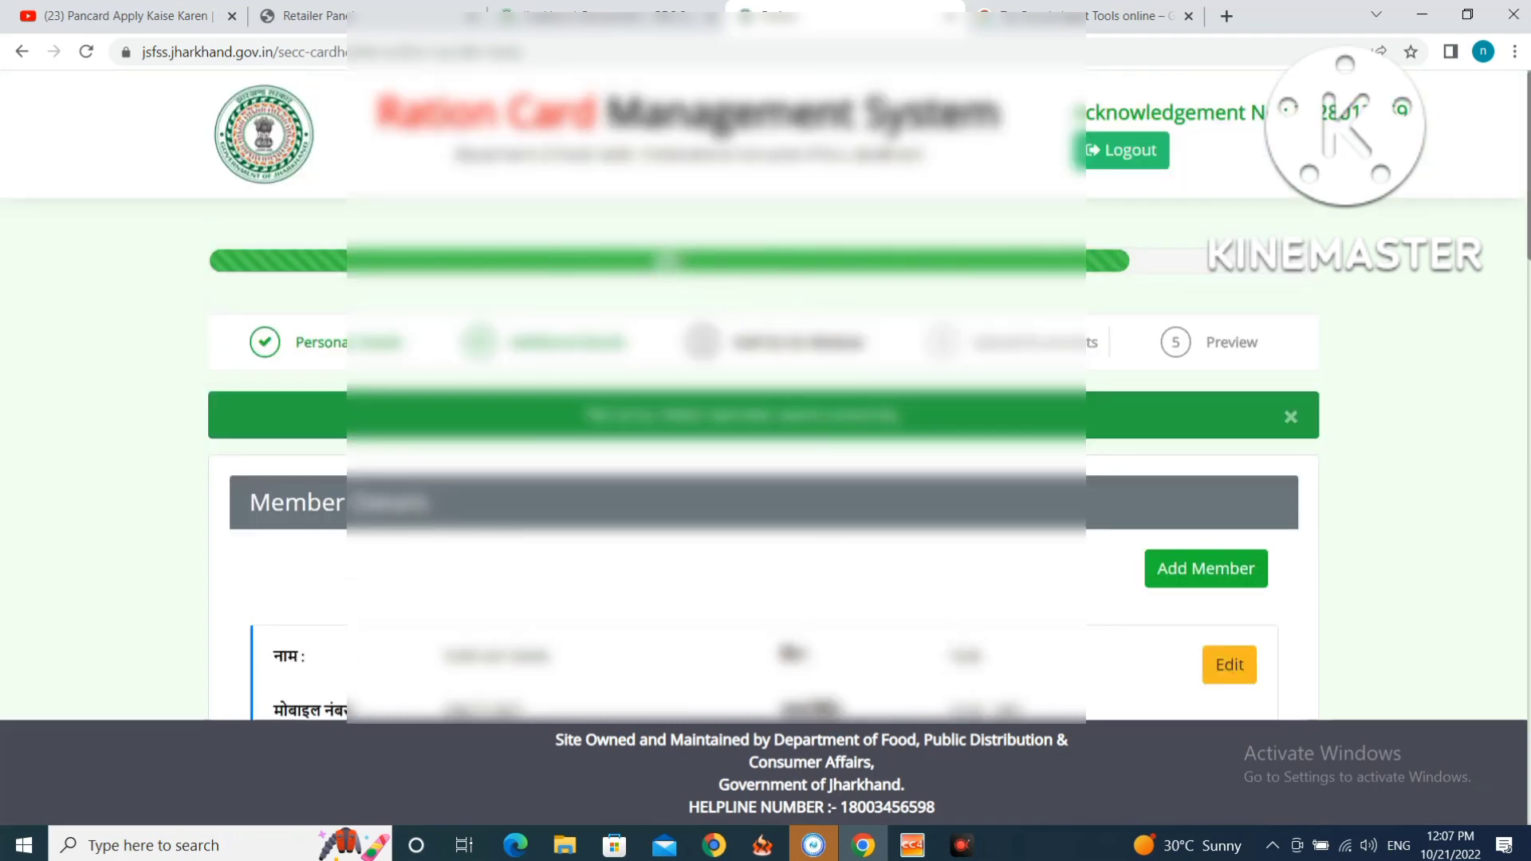
scroll(765, 446, "down", 10)
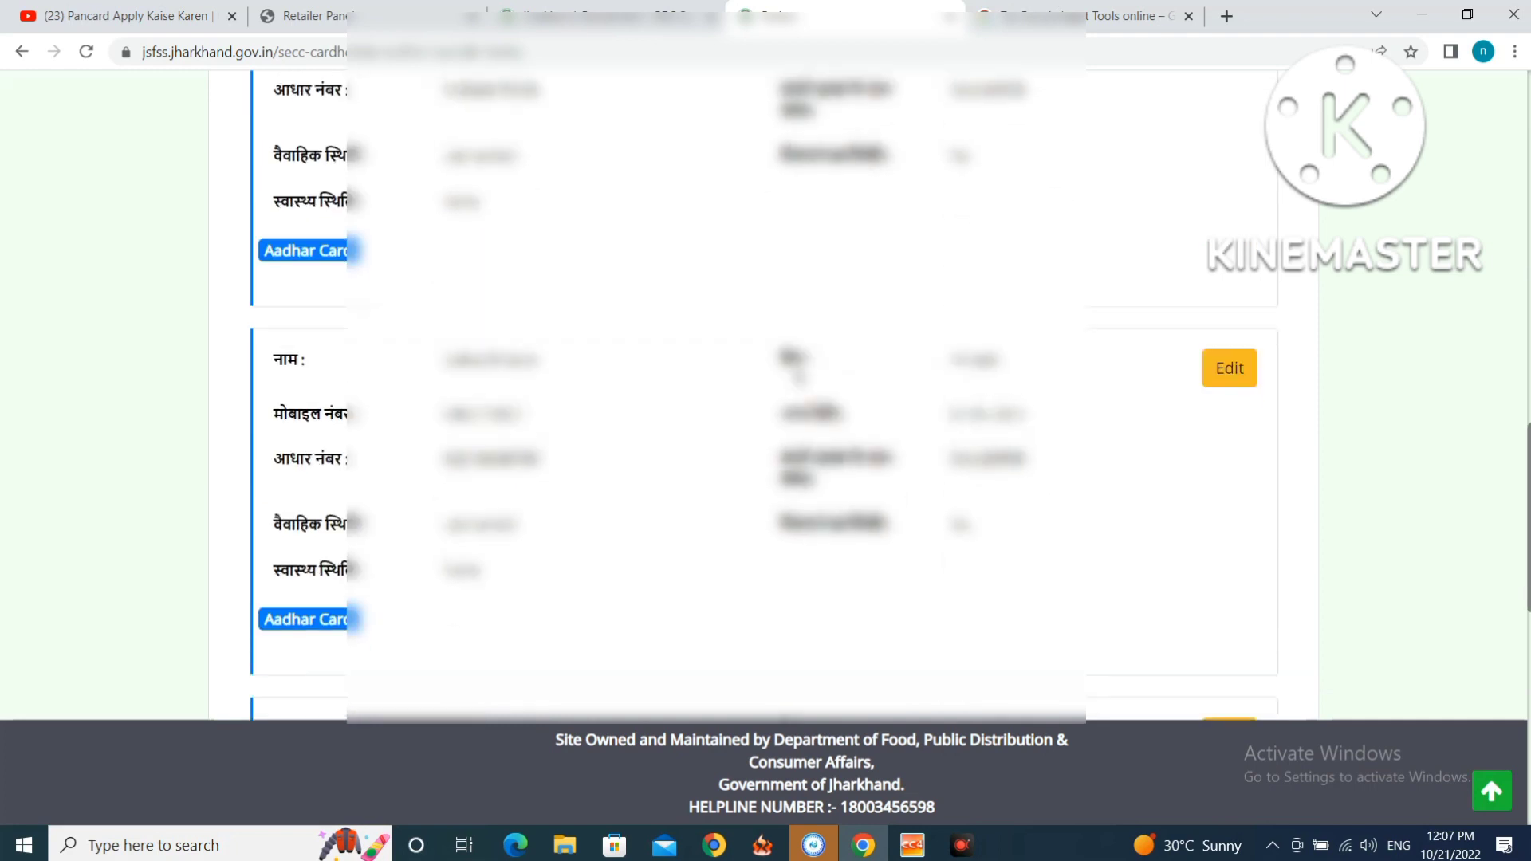
scroll(799, 376, "down", 5)
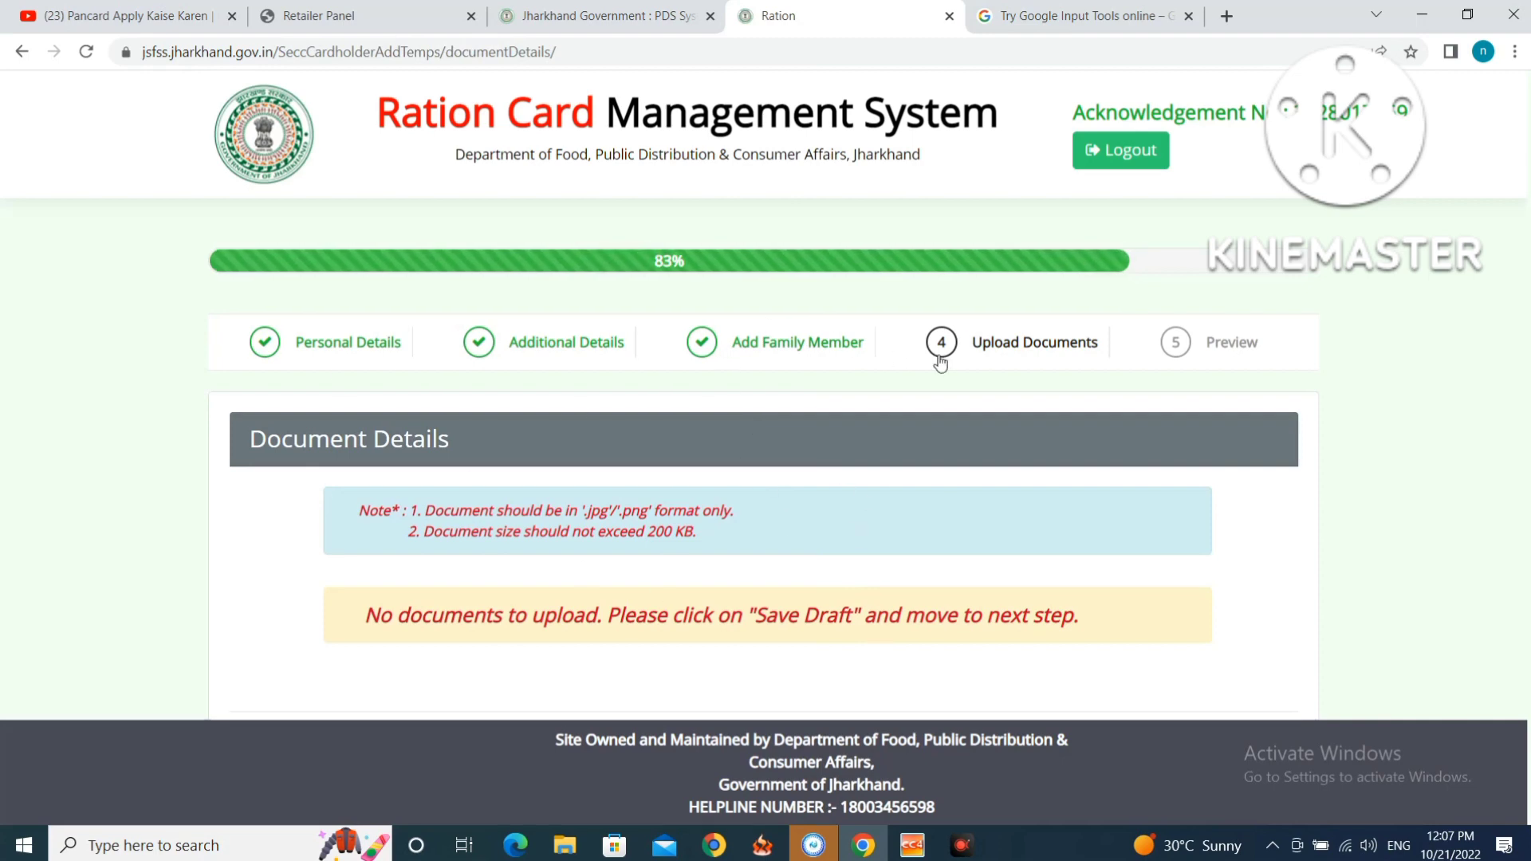
Save the Upload Documents step as a draft and proceed to the application Preview.
scroll(986, 392, "down", 2)
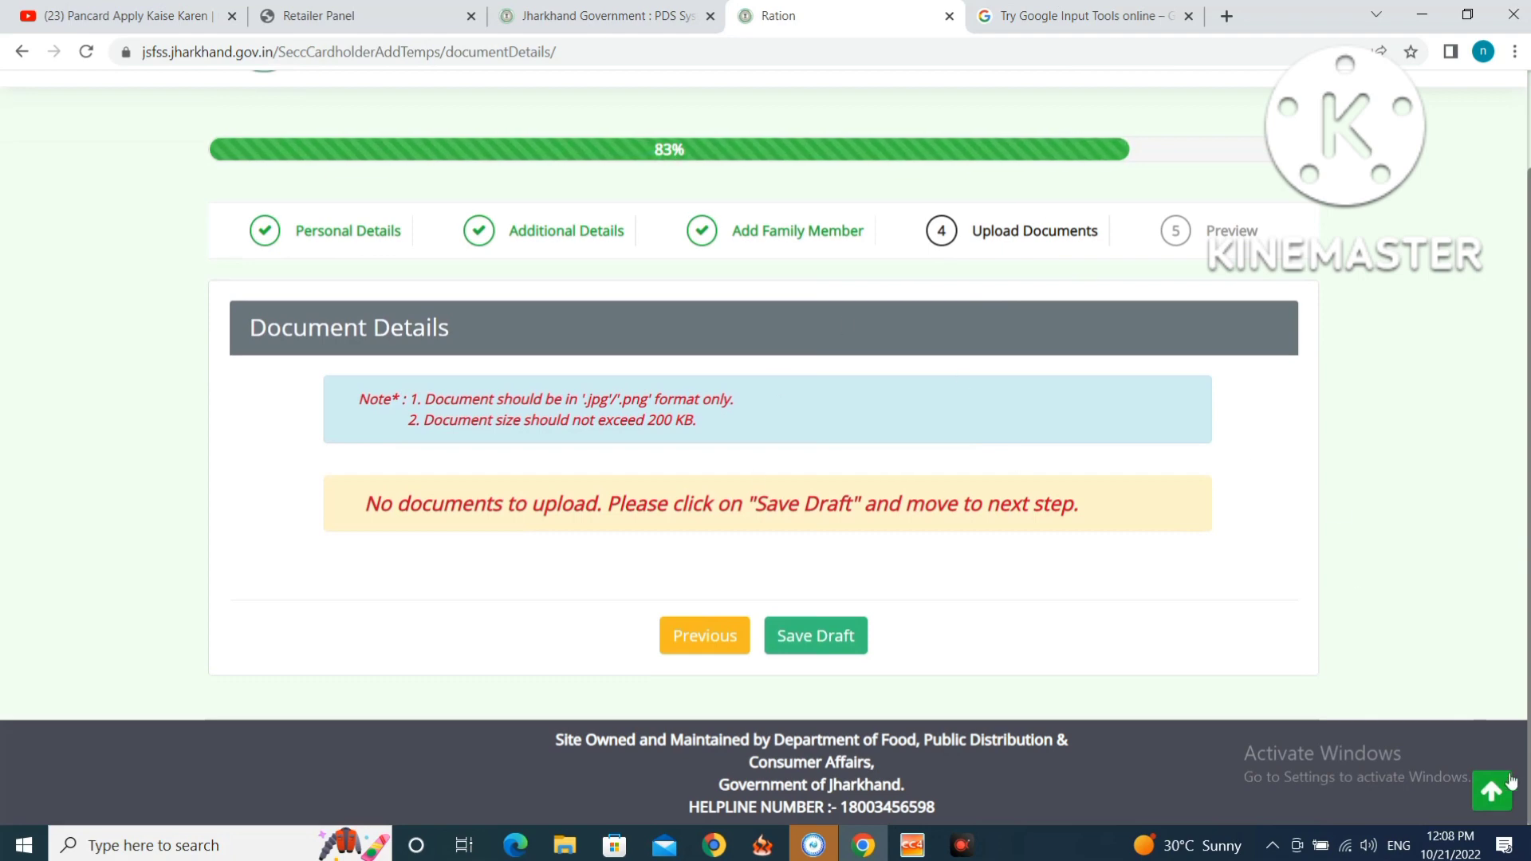
left_click(815, 644)
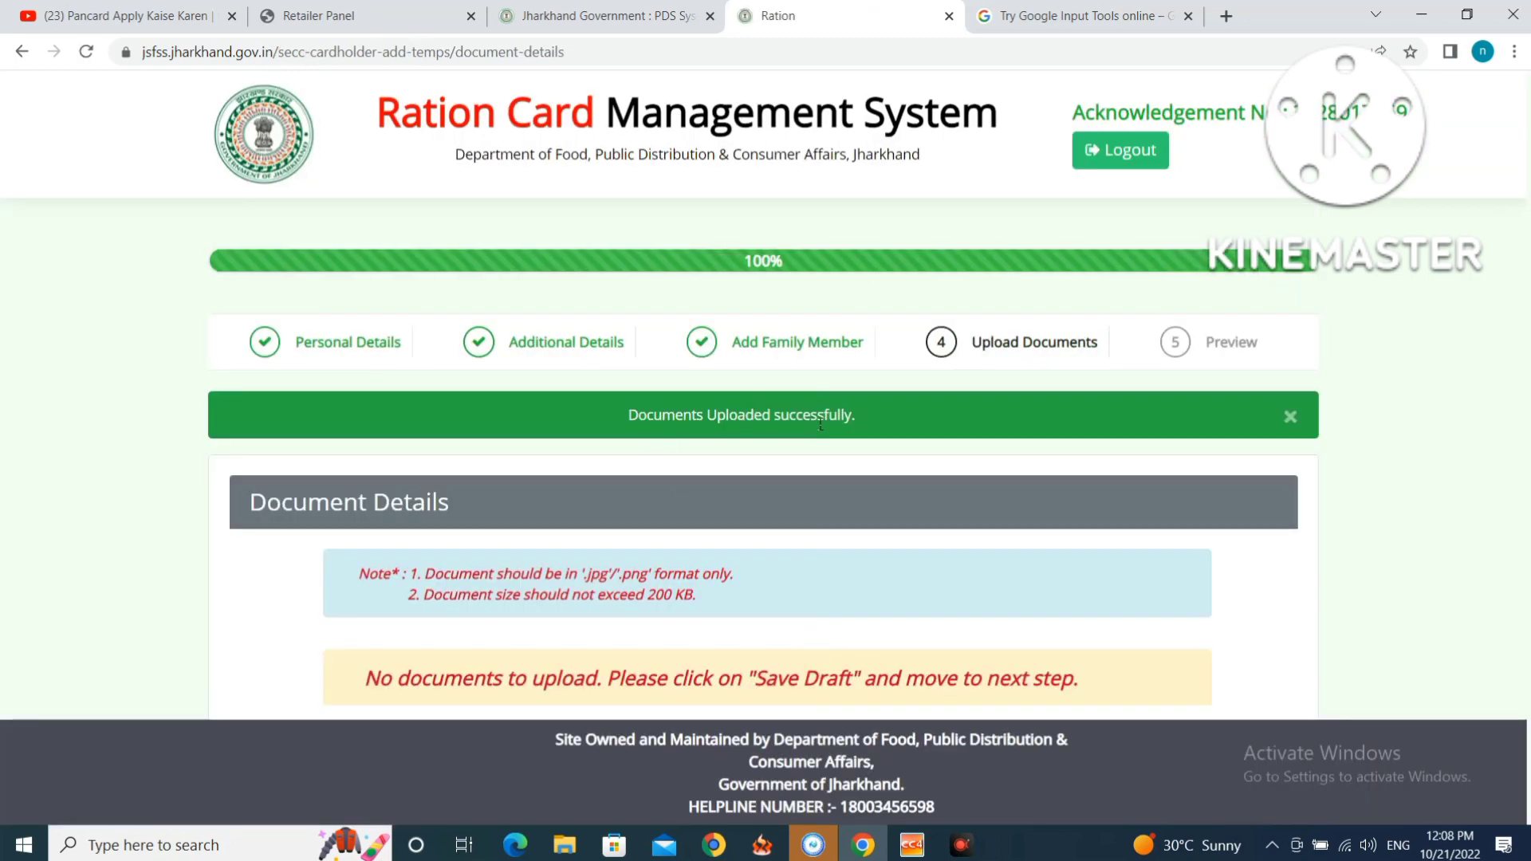
scroll(854, 431, "down", 2)
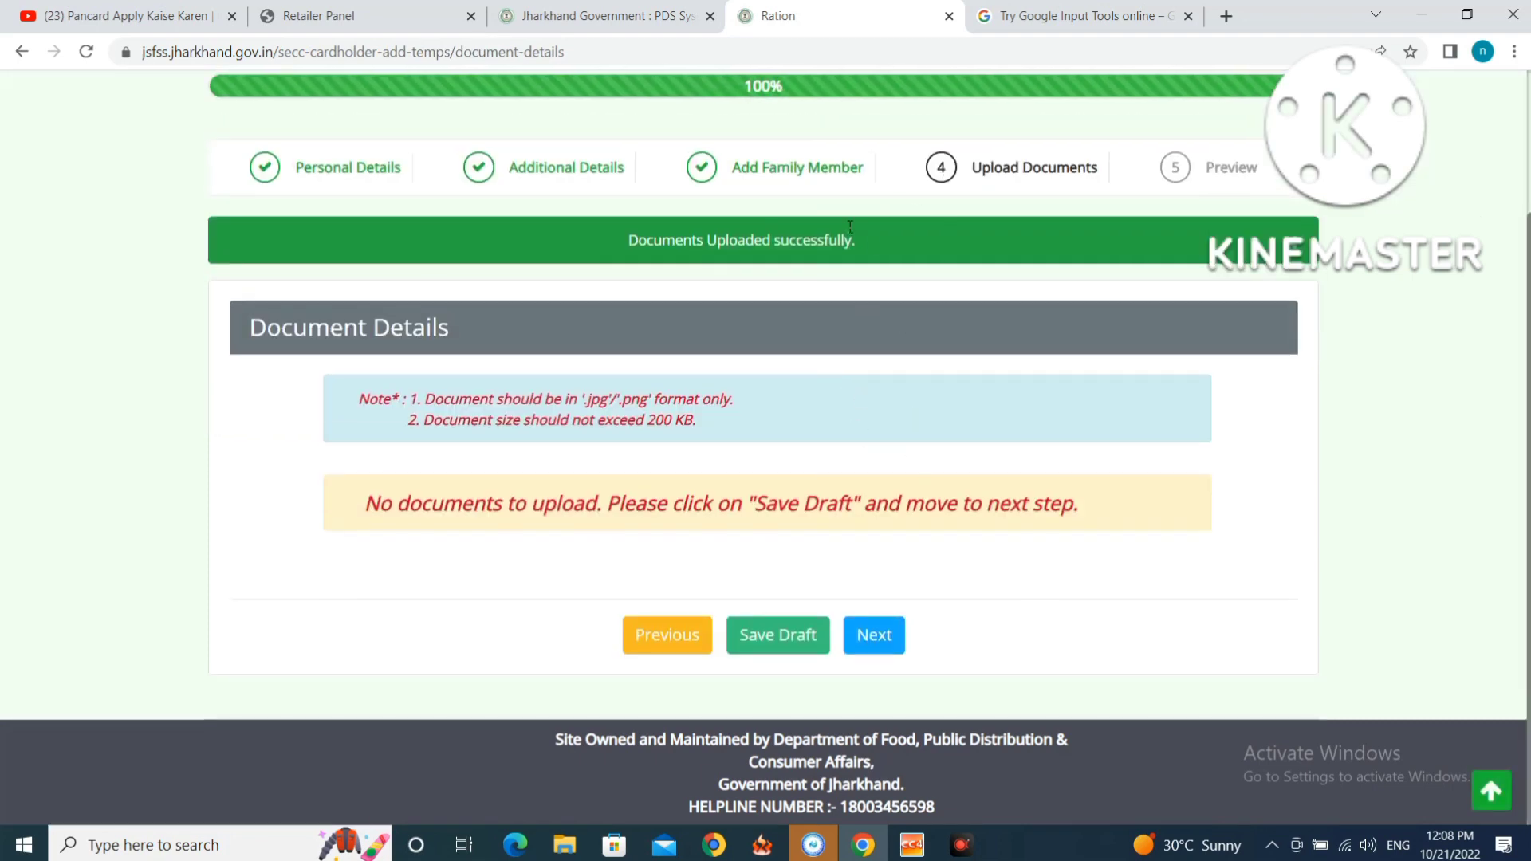
scroll(873, 518, "up", 3)
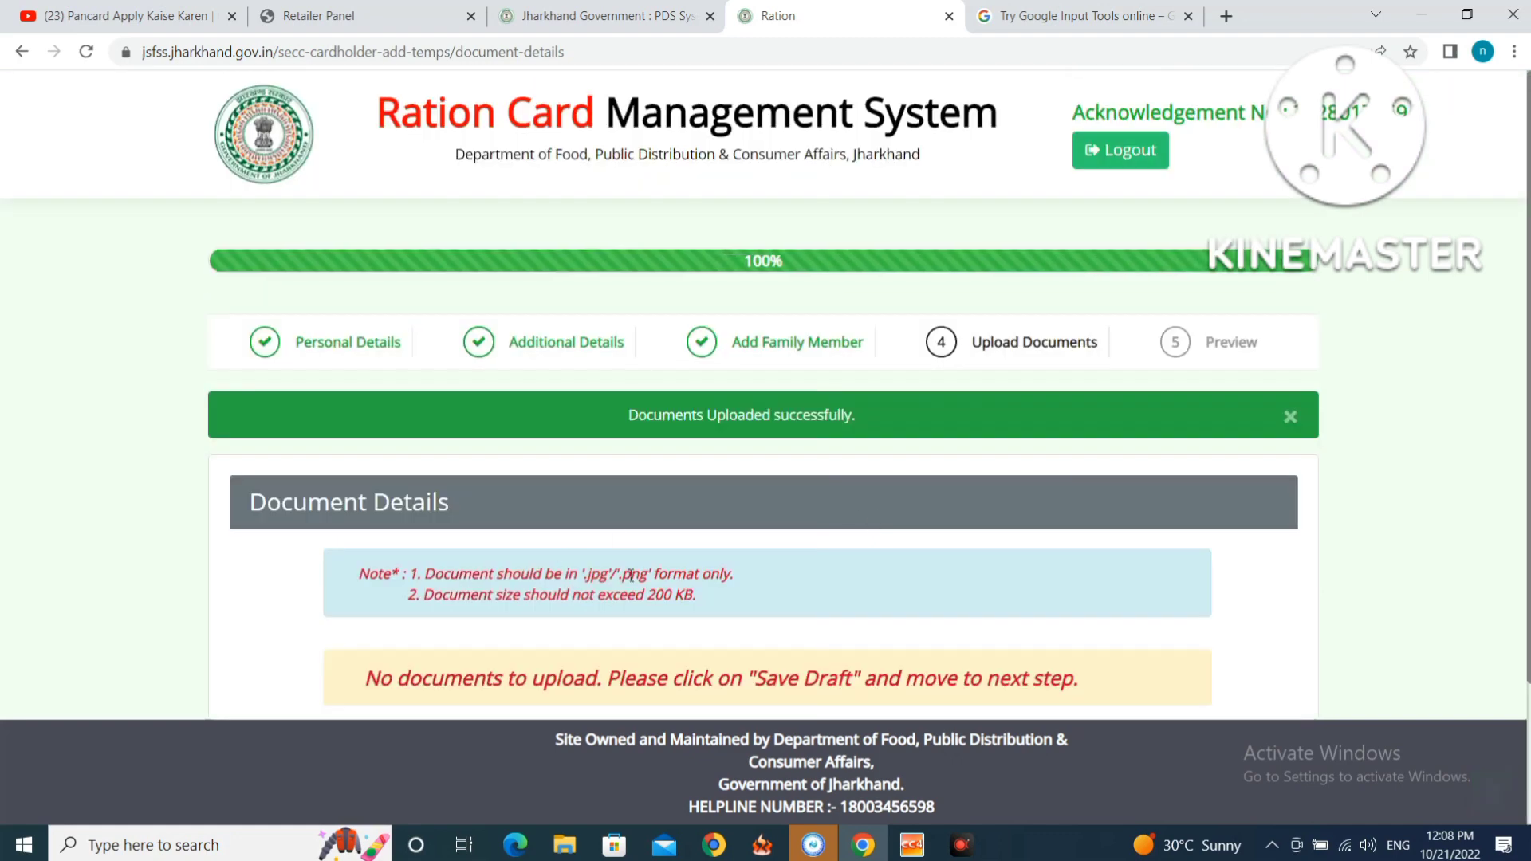
scroll(812, 587, "down", 3)
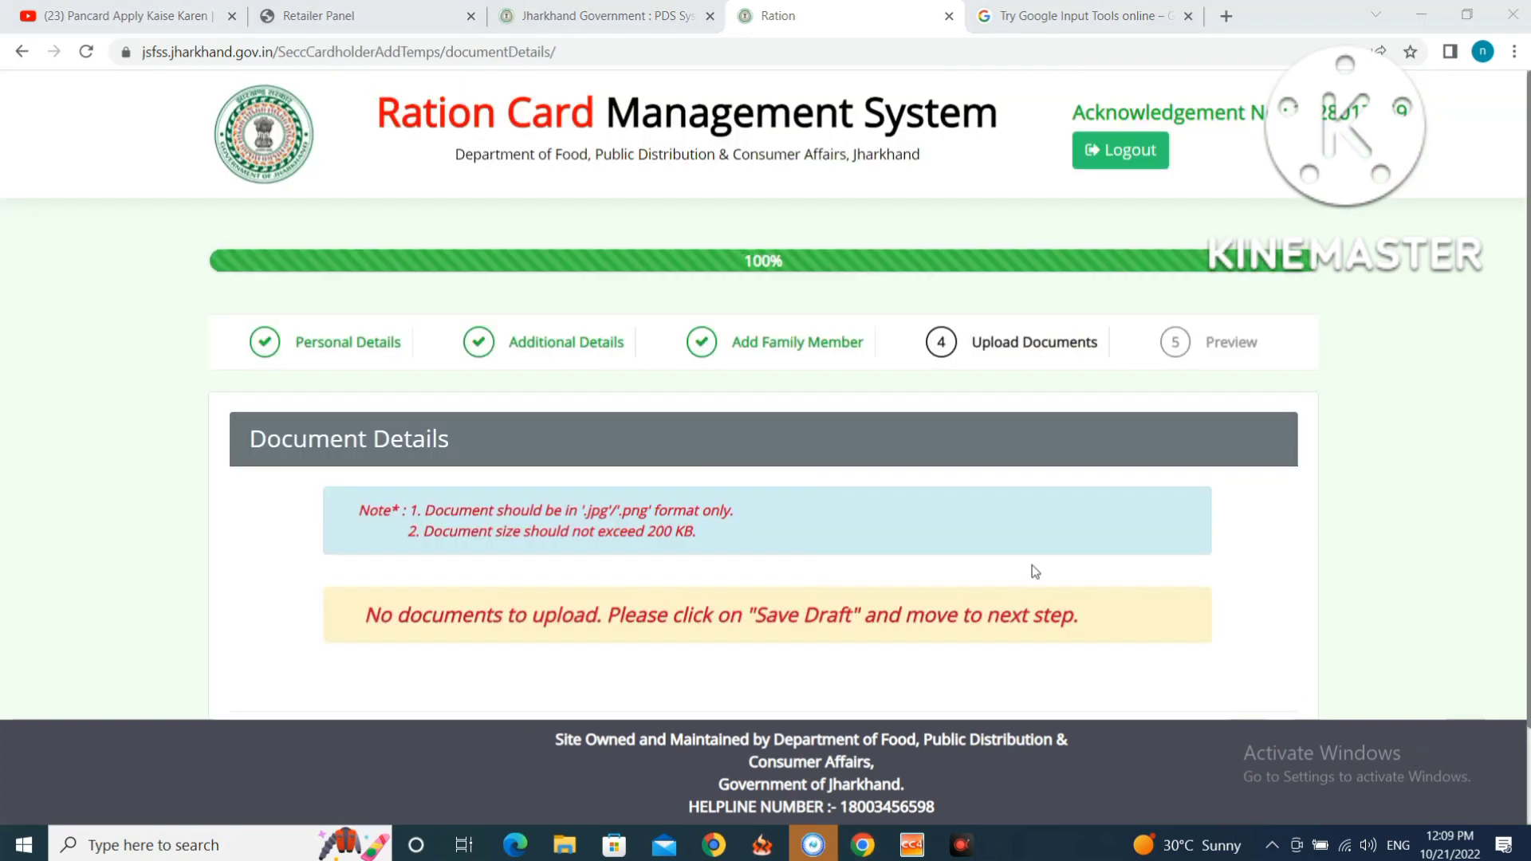
scroll(1029, 558, "down", 2)
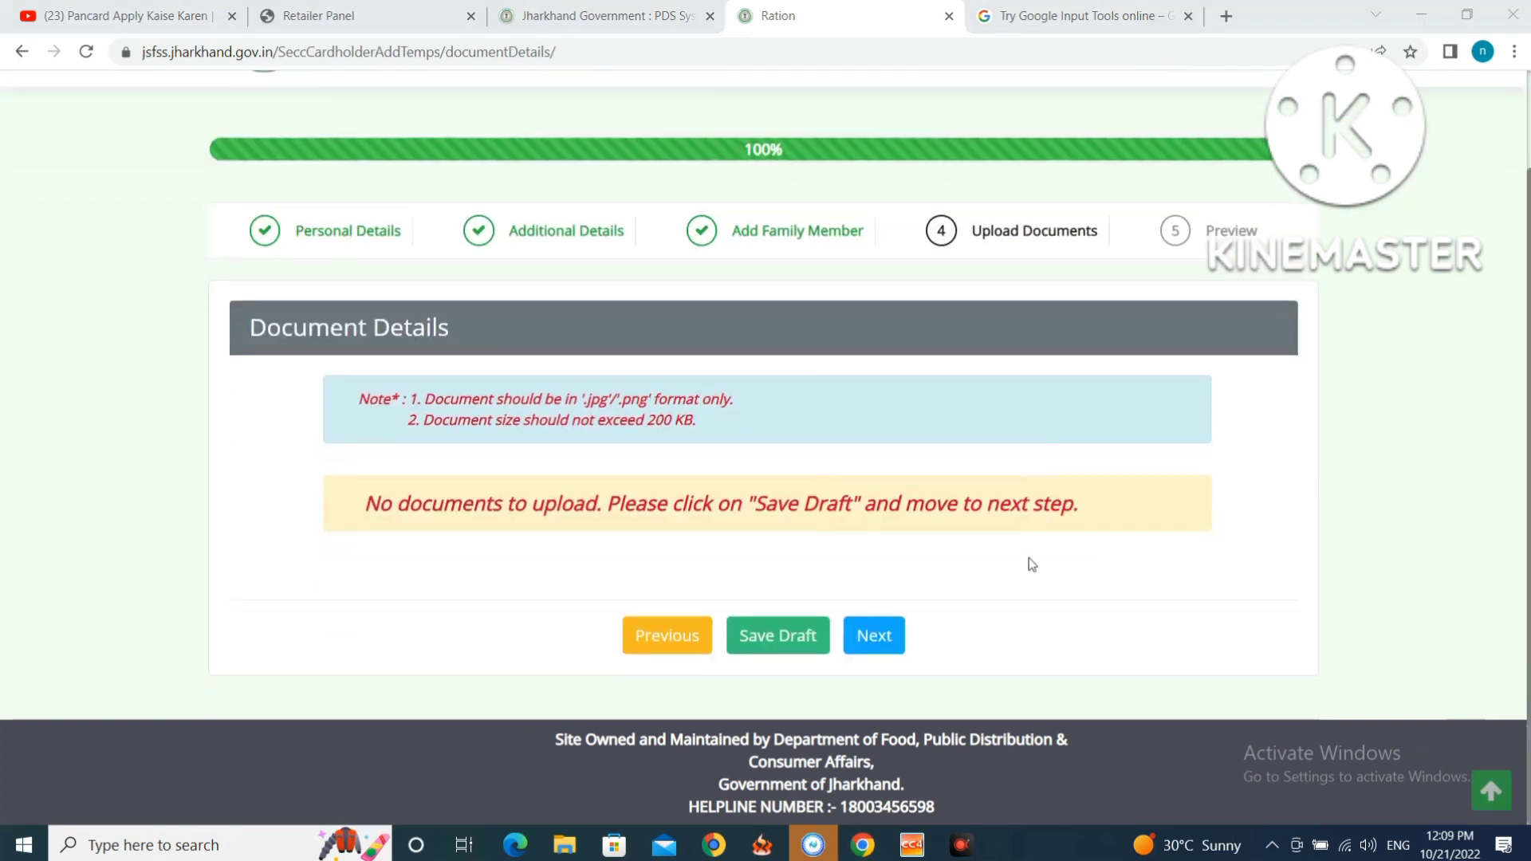
left_click(871, 638)
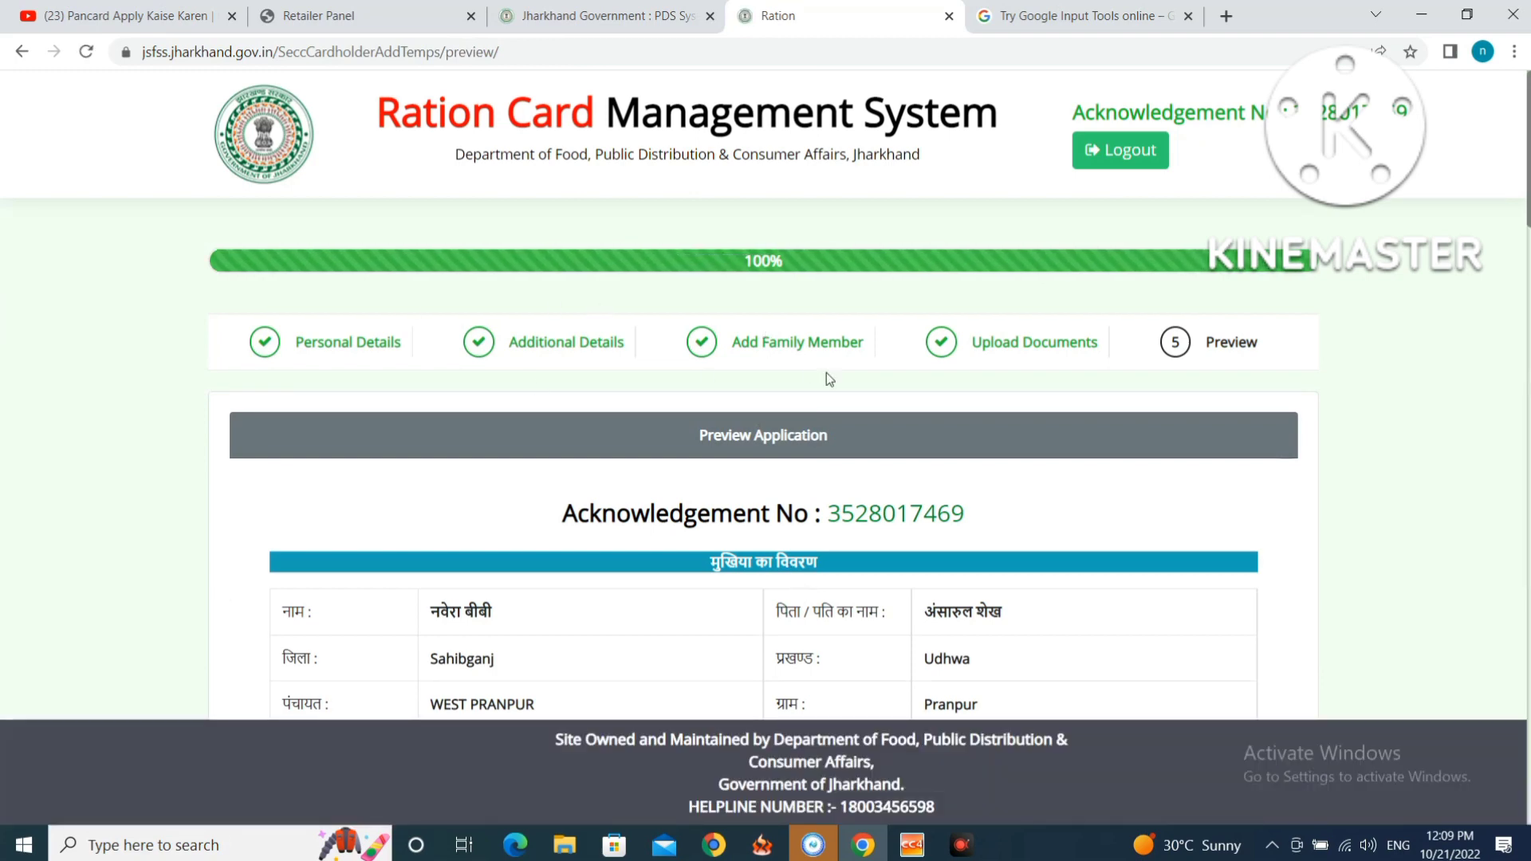
Scroll to the bottom of the preview and tick the declaration checkbox.
scroll(827, 372, "down", 1)
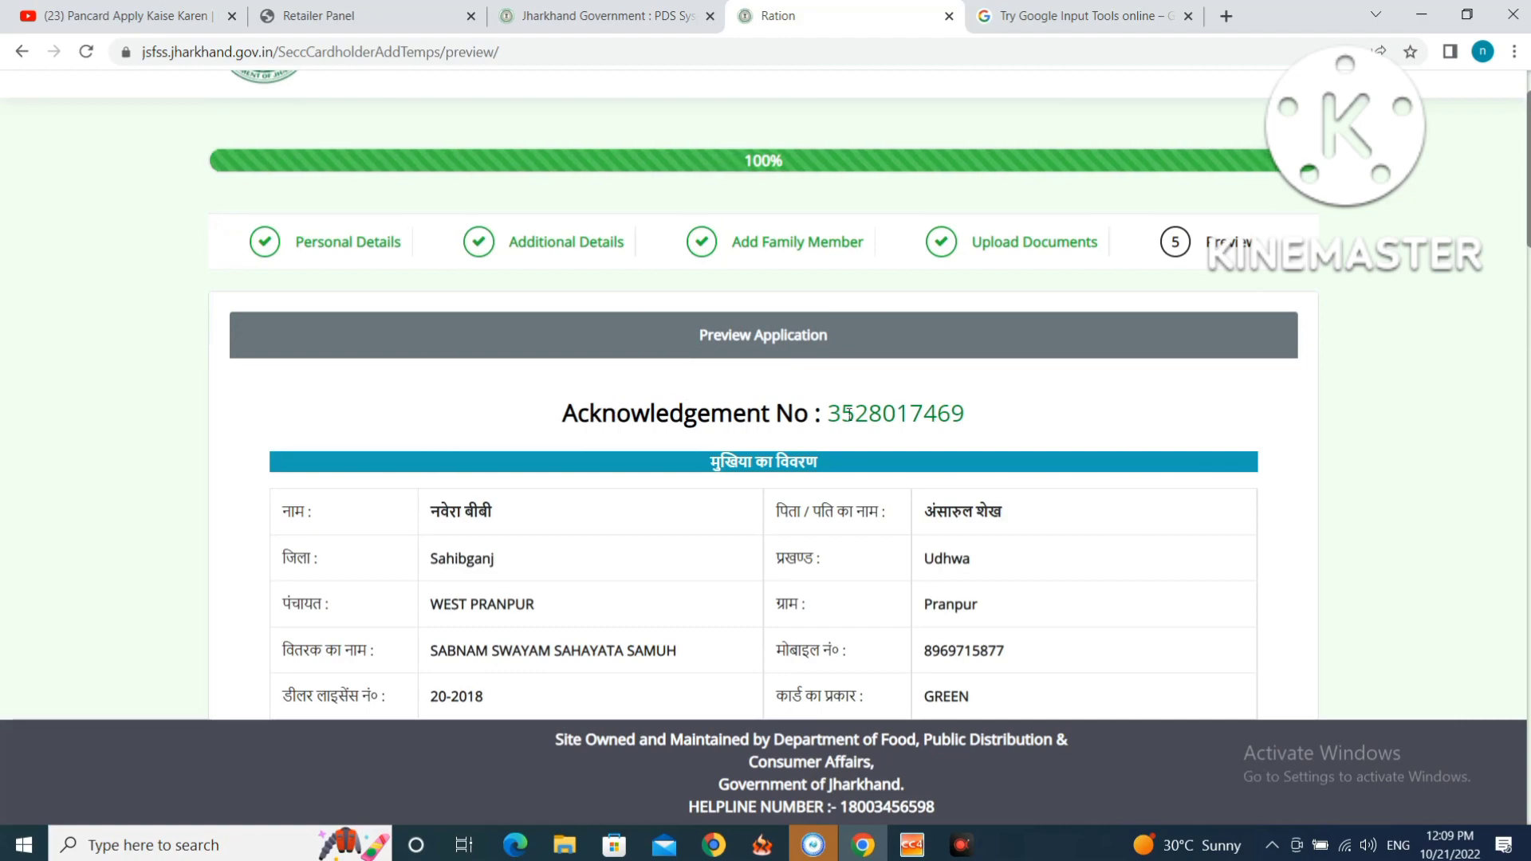
scroll(909, 505, "down", 4)
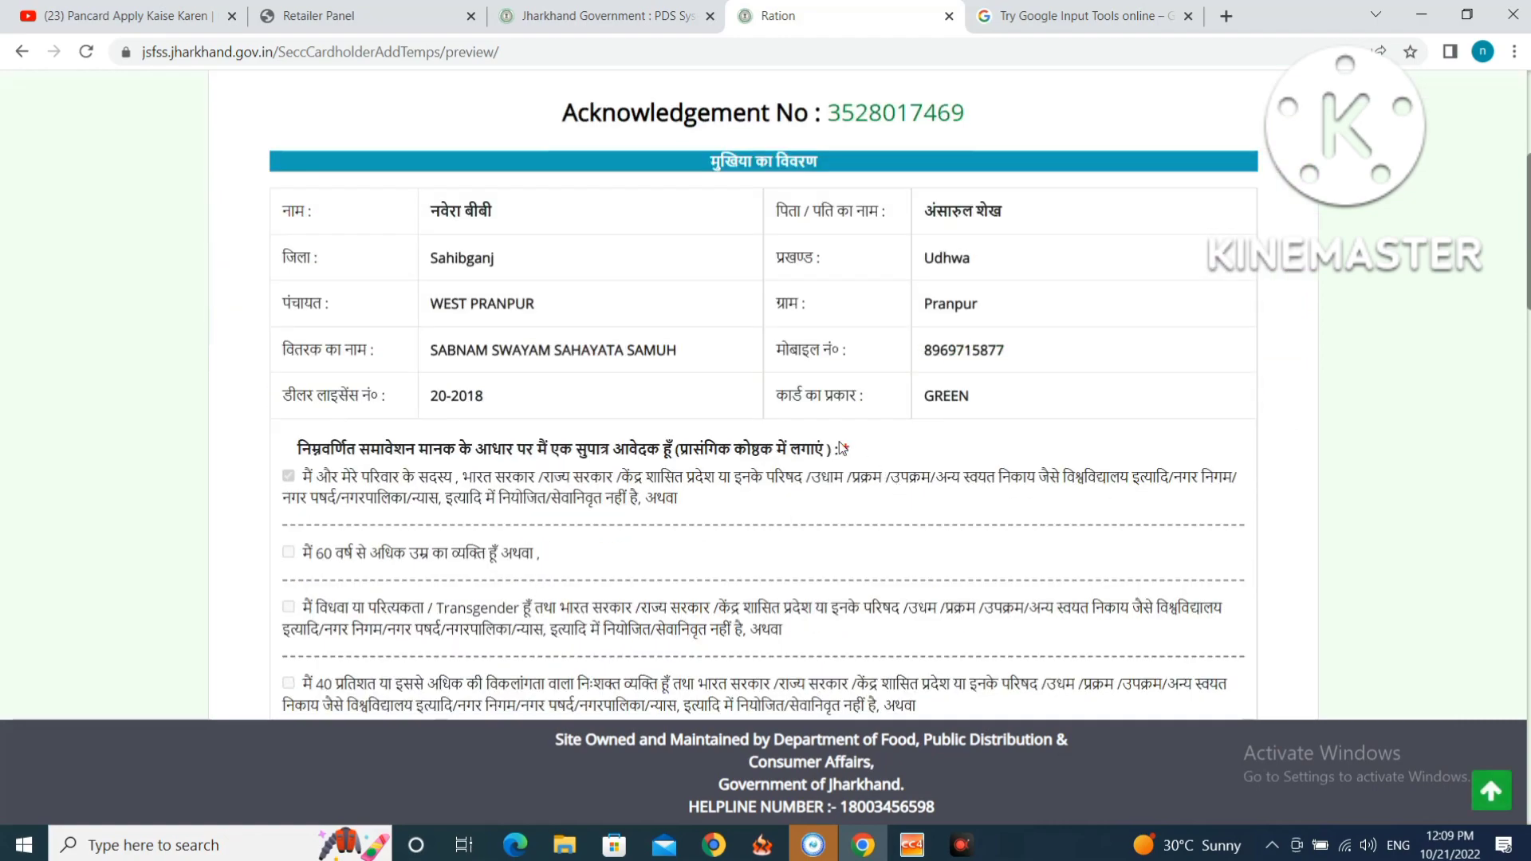
scroll(742, 409, "down", 12)
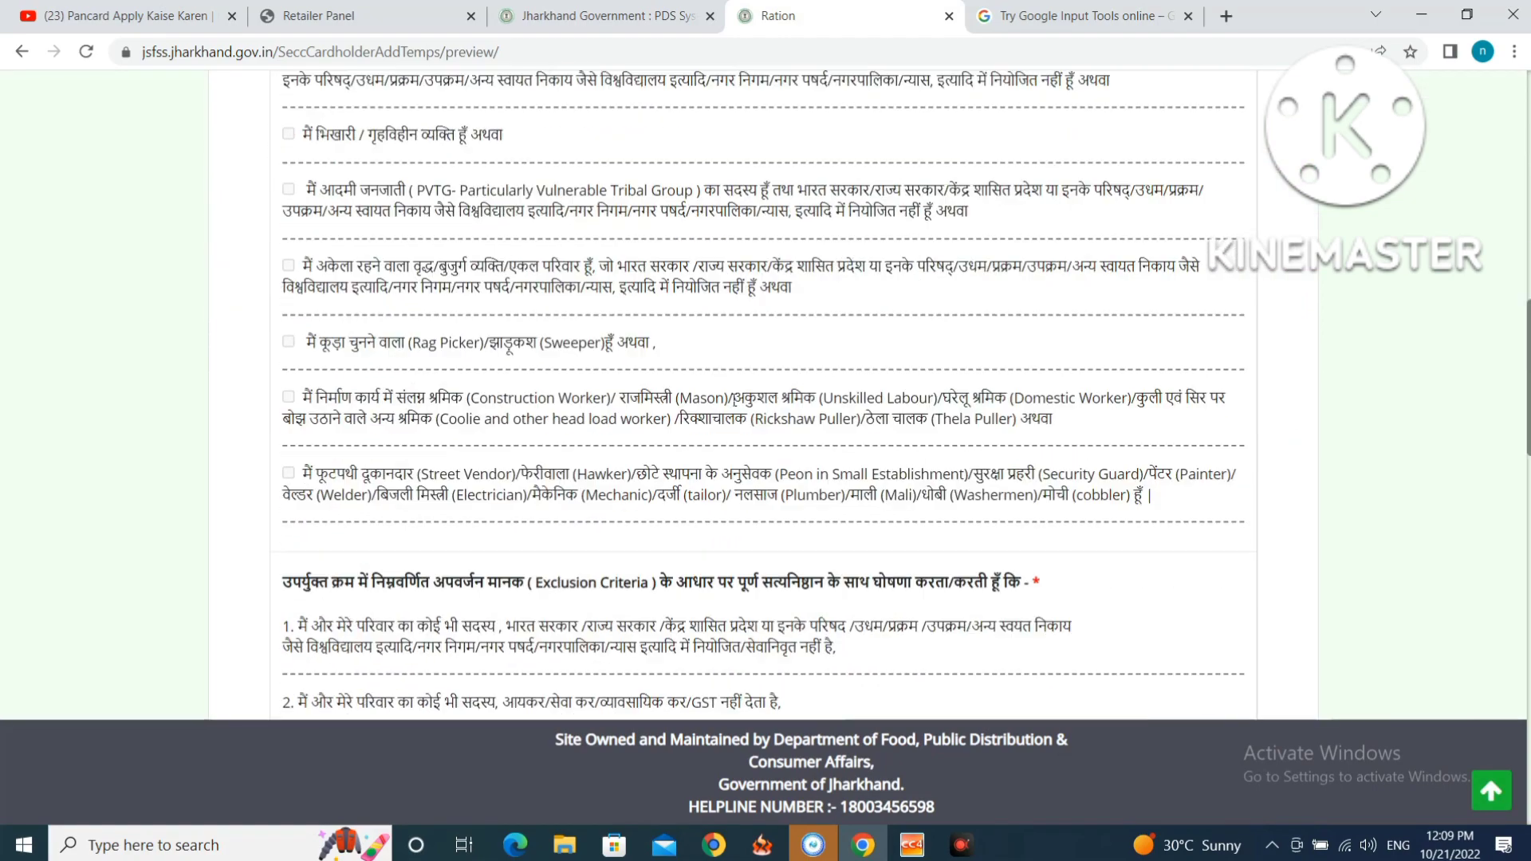
scroll(734, 400, "down", 13)
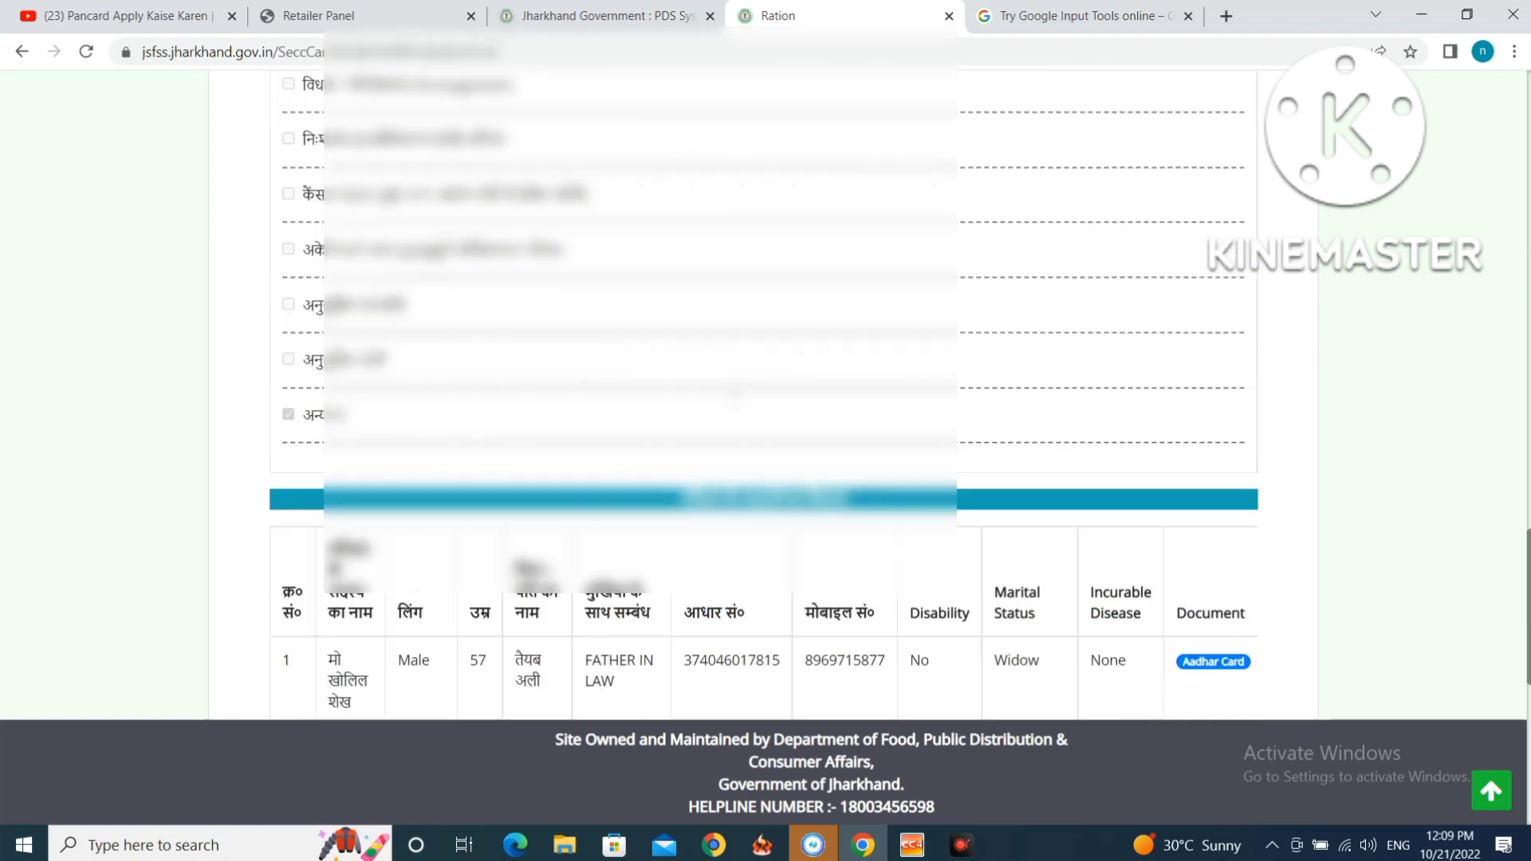
scroll(735, 405, "down", 2)
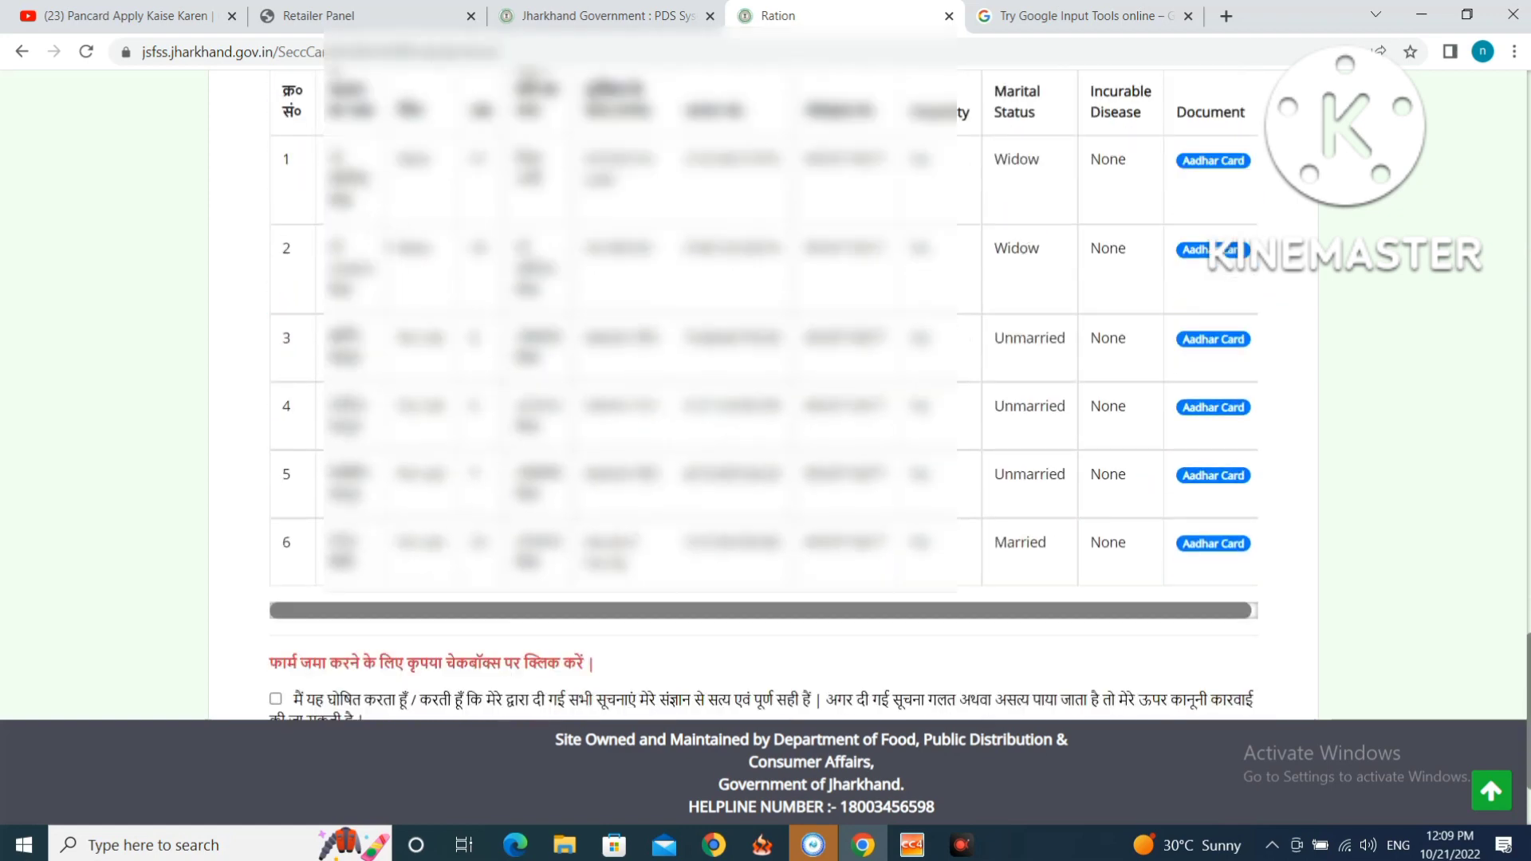
scroll(763, 442, "down", 2)
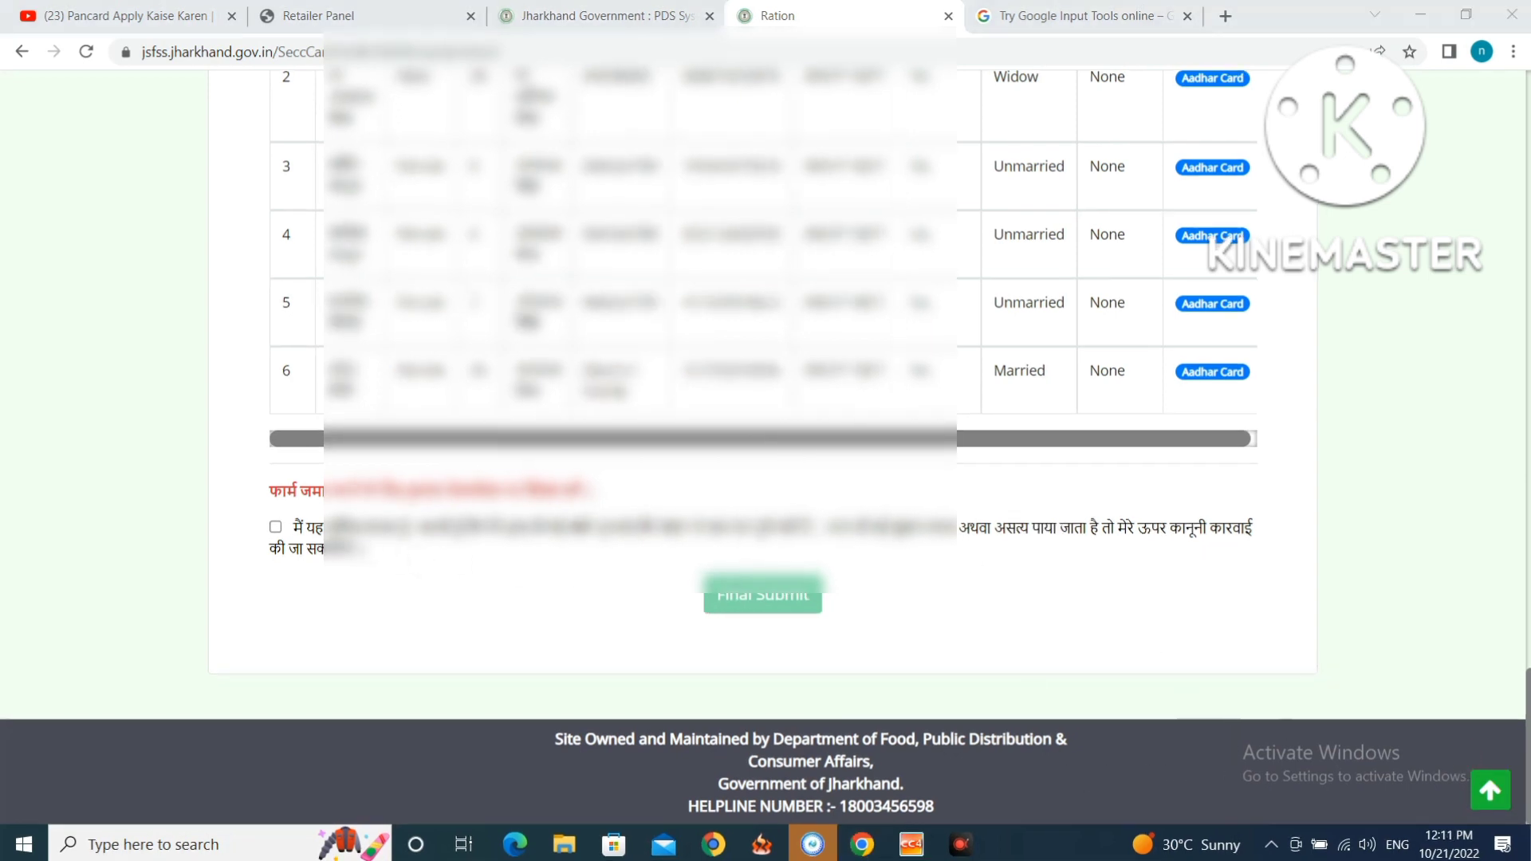
left_click(276, 529)
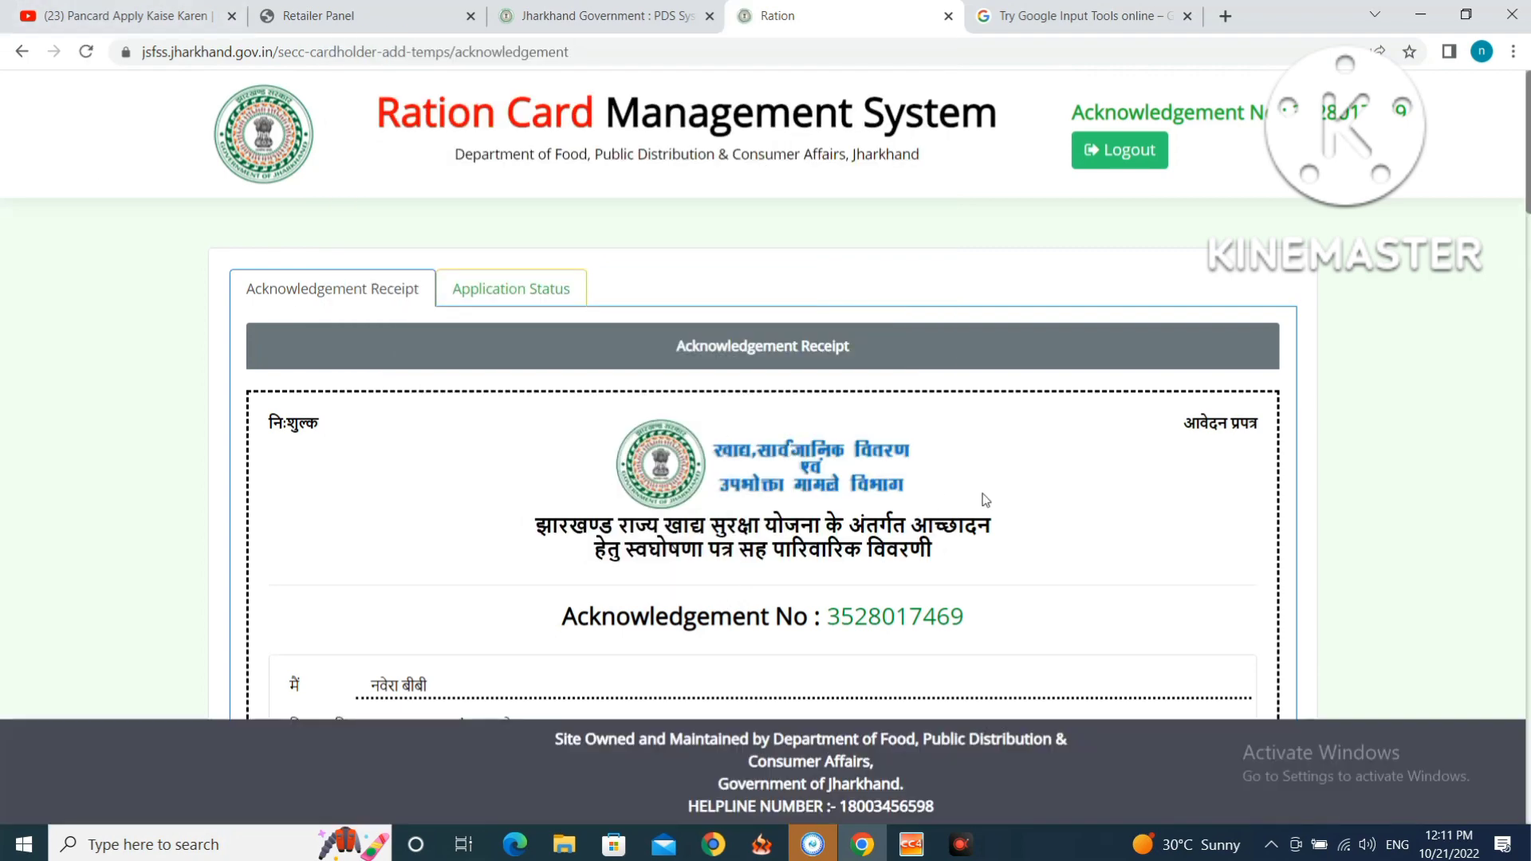
scroll(986, 499, "down", 3)
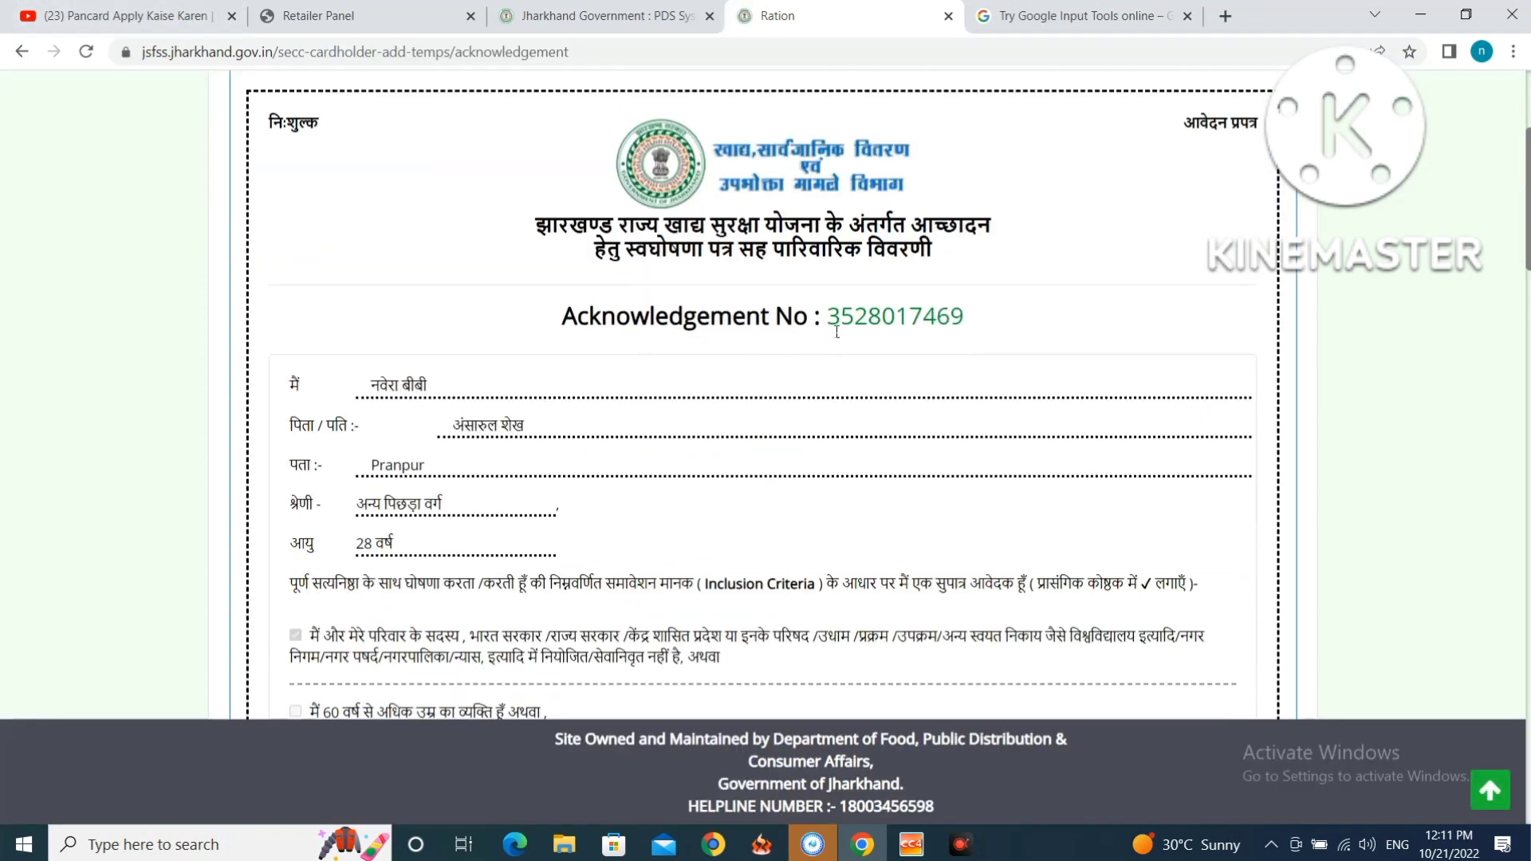
scroll(883, 356, "down", 15)
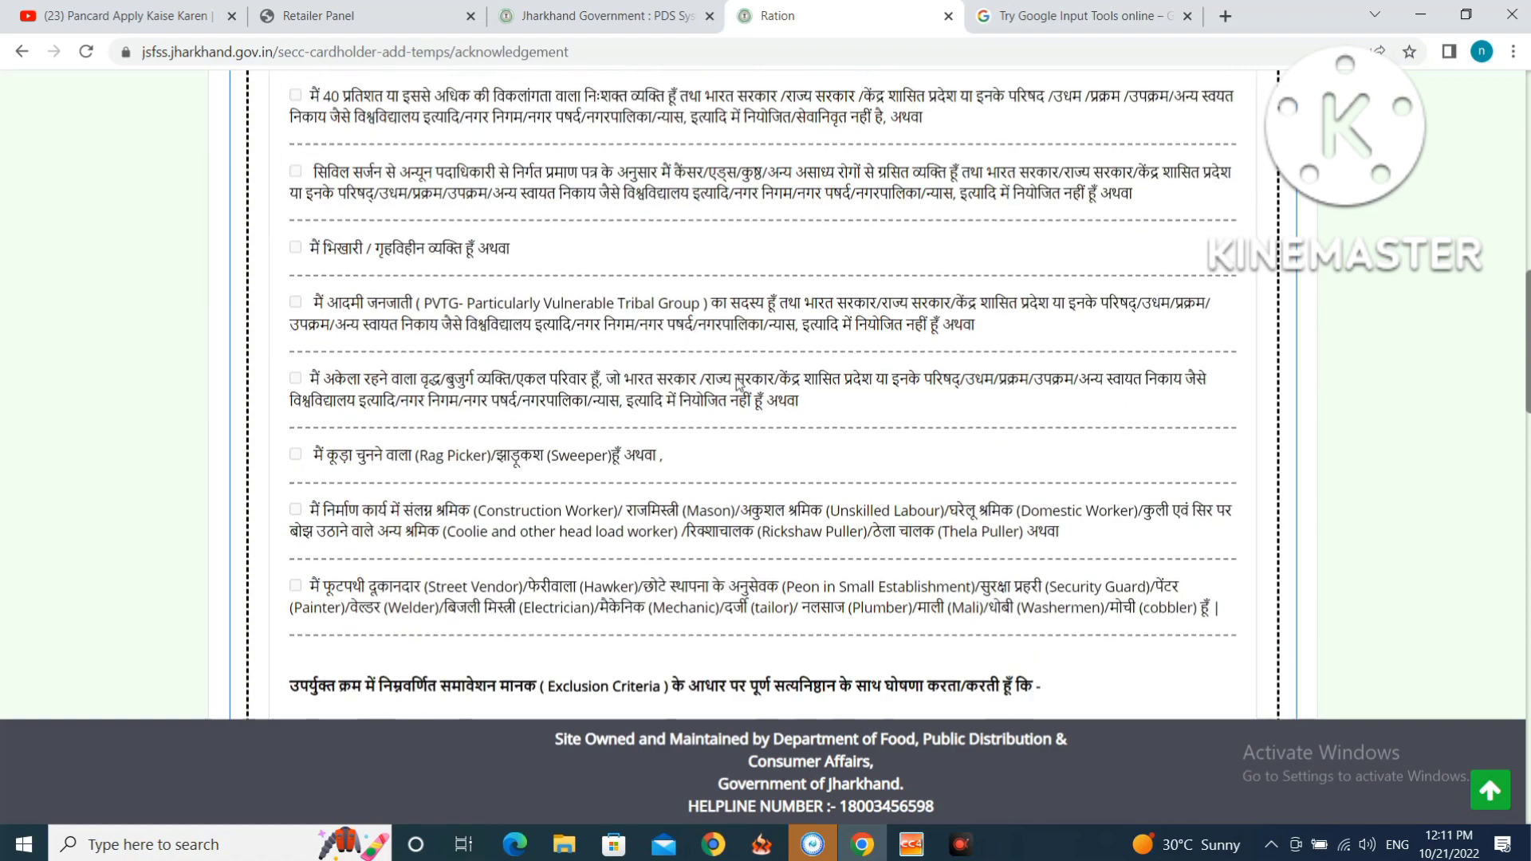
scroll(731, 392, "down", 15)
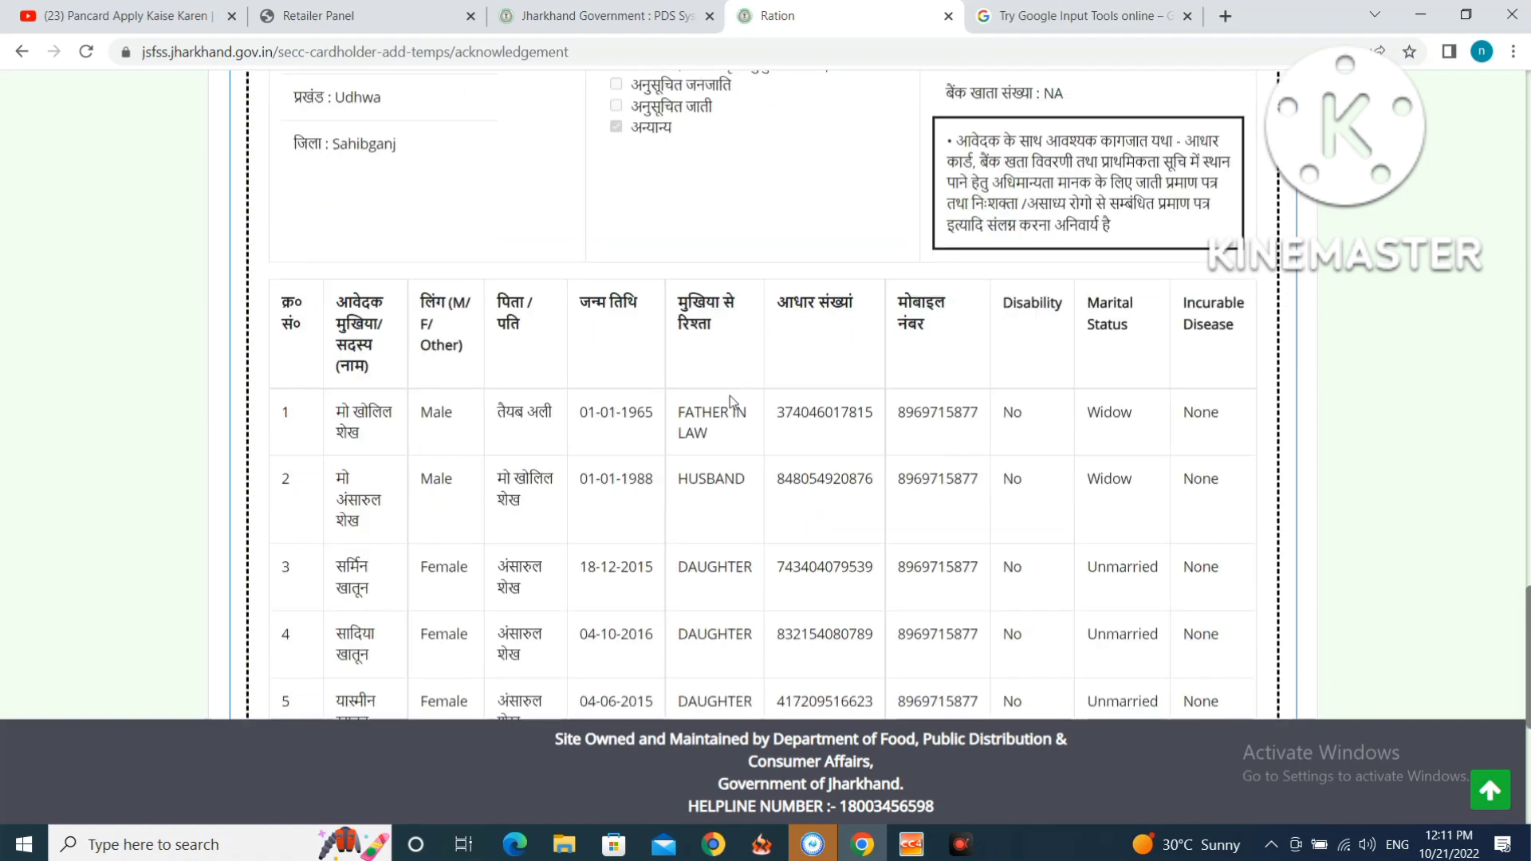
scroll(729, 395, "down", 3)
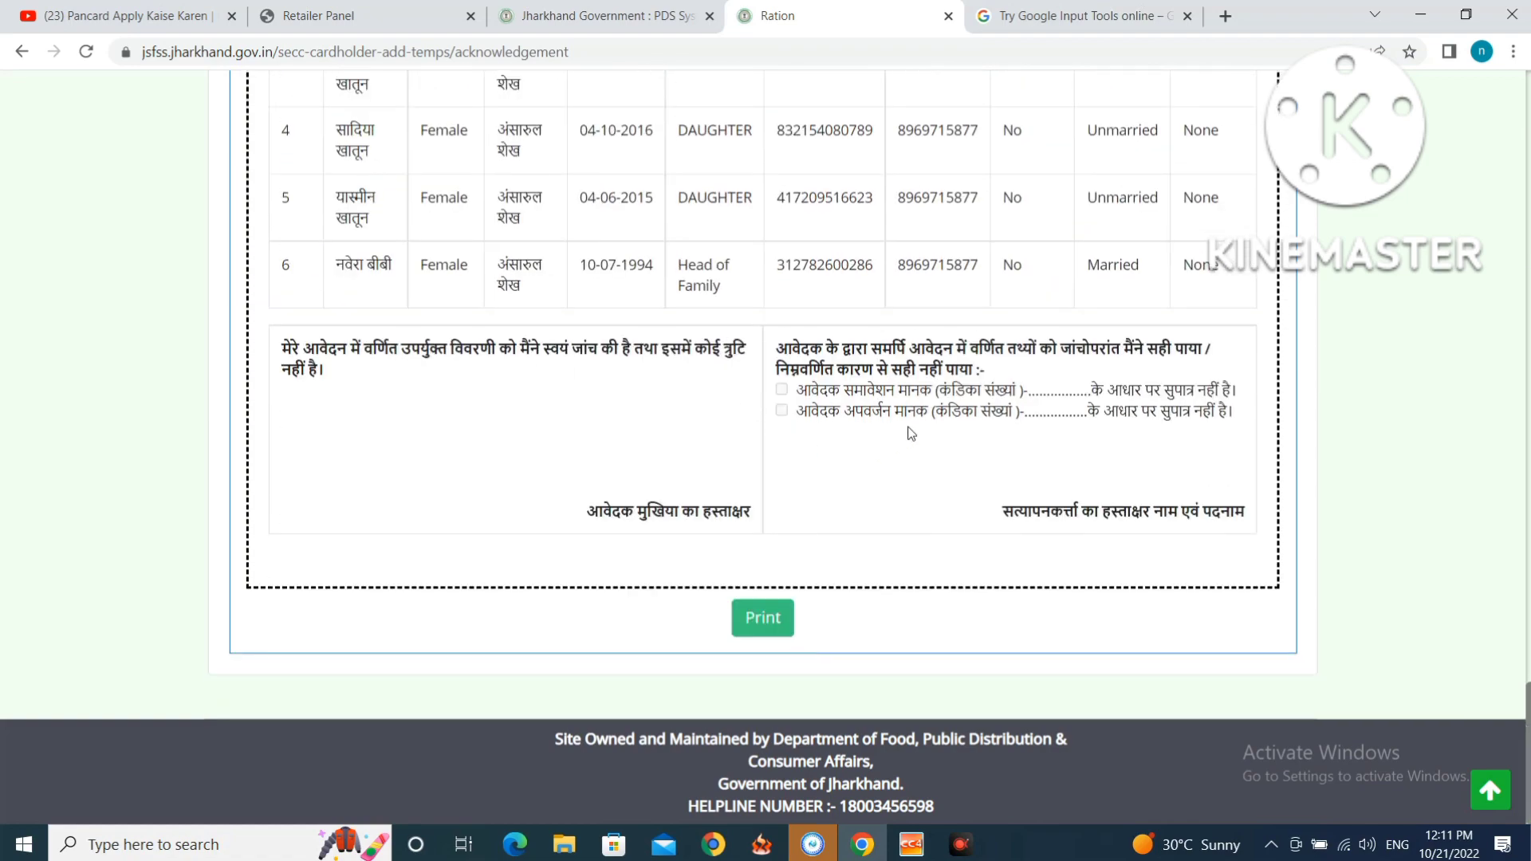
scroll(915, 431, "up", 20)
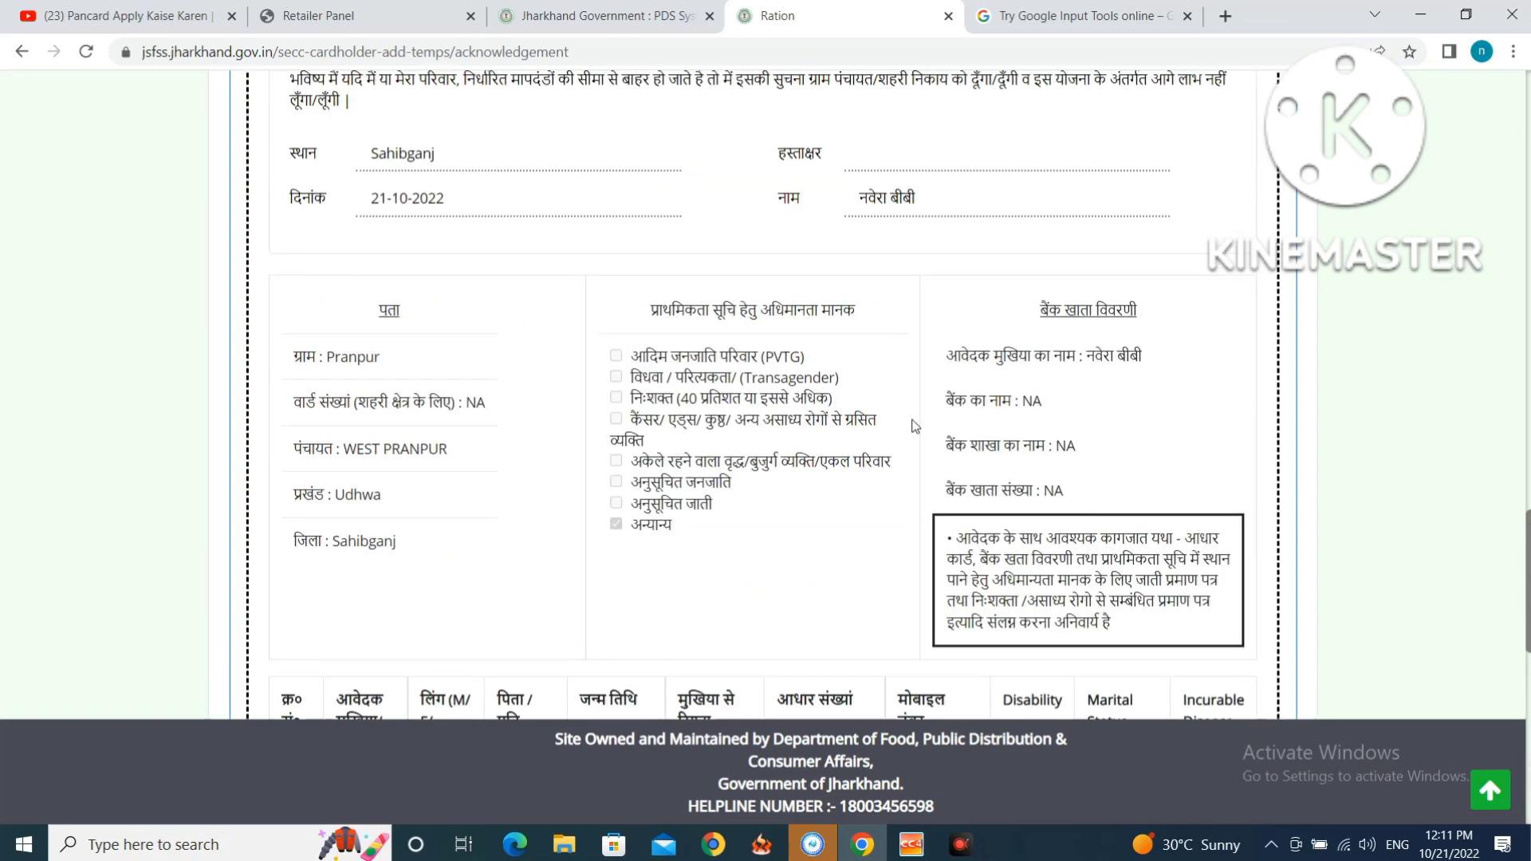
scroll(914, 423, "up", 10)
scroll(909, 423, "down", 15)
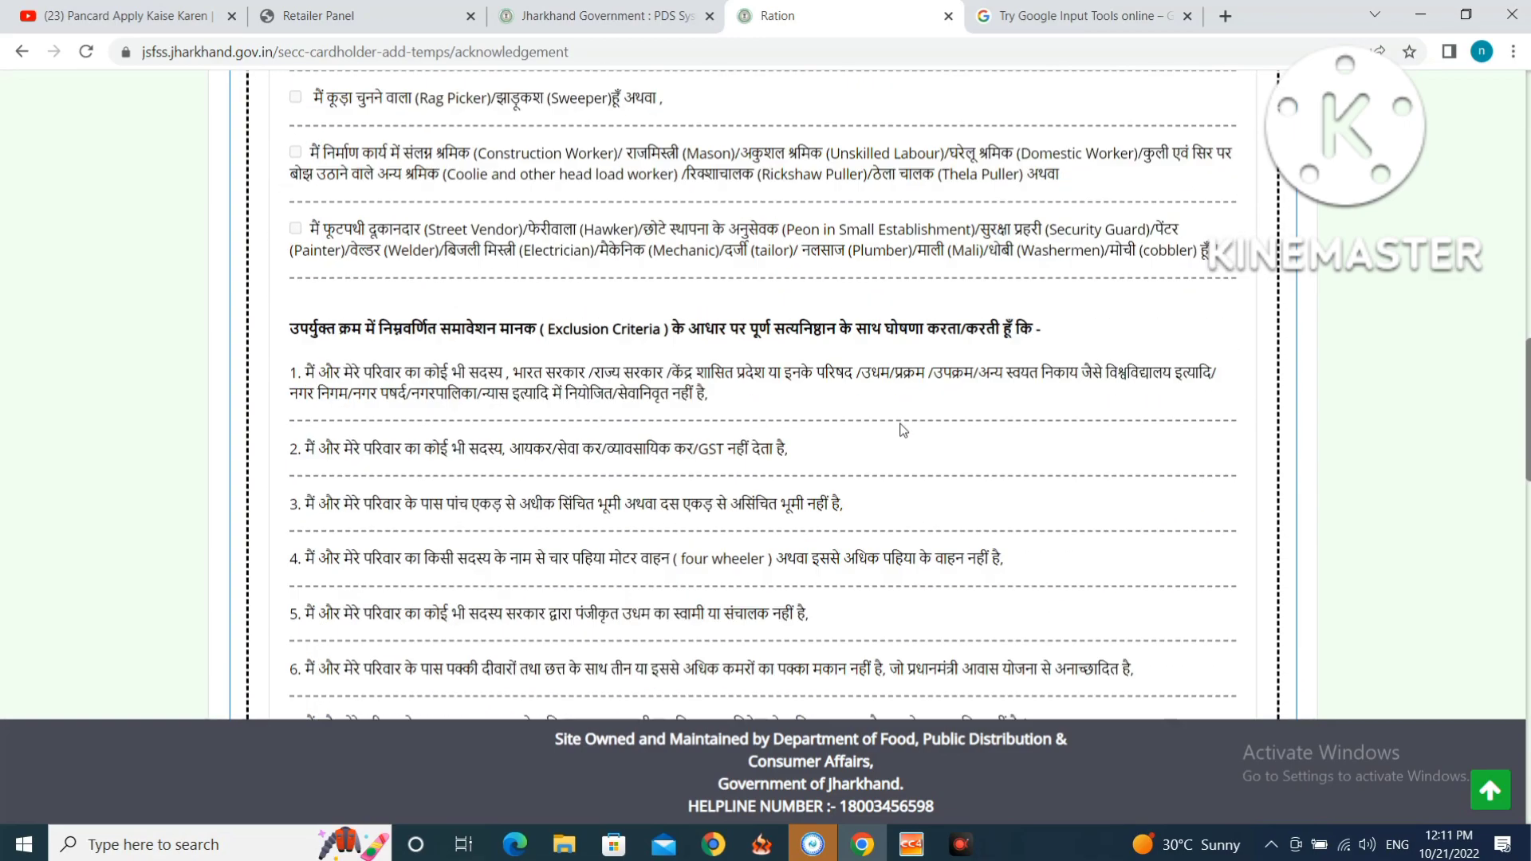
scroll(906, 426, "up", 15)
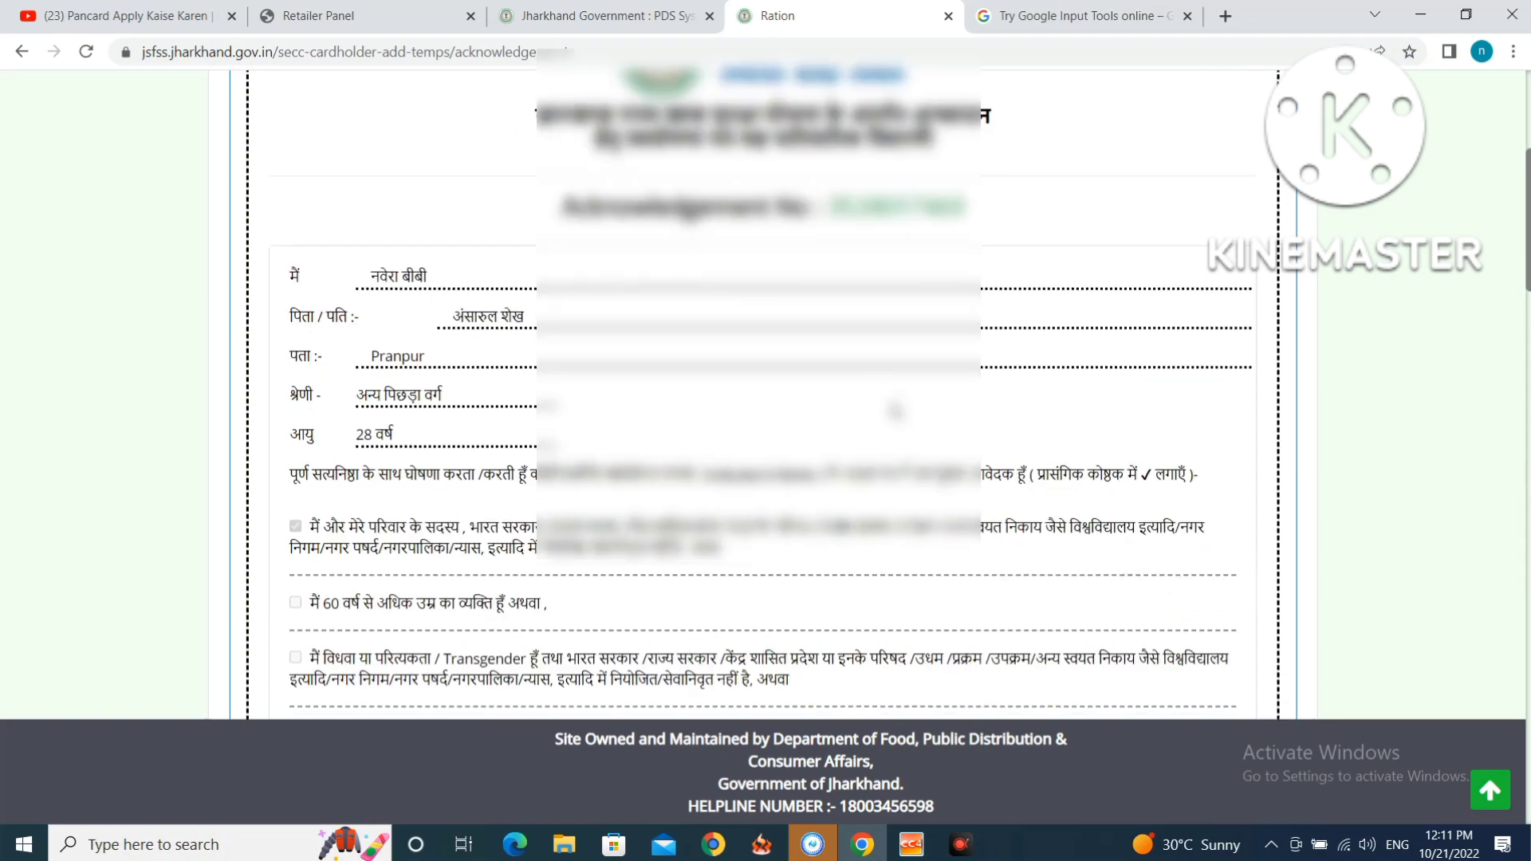
scroll(905, 426, "down", 6)
scroll(762, 393, "down", 15)
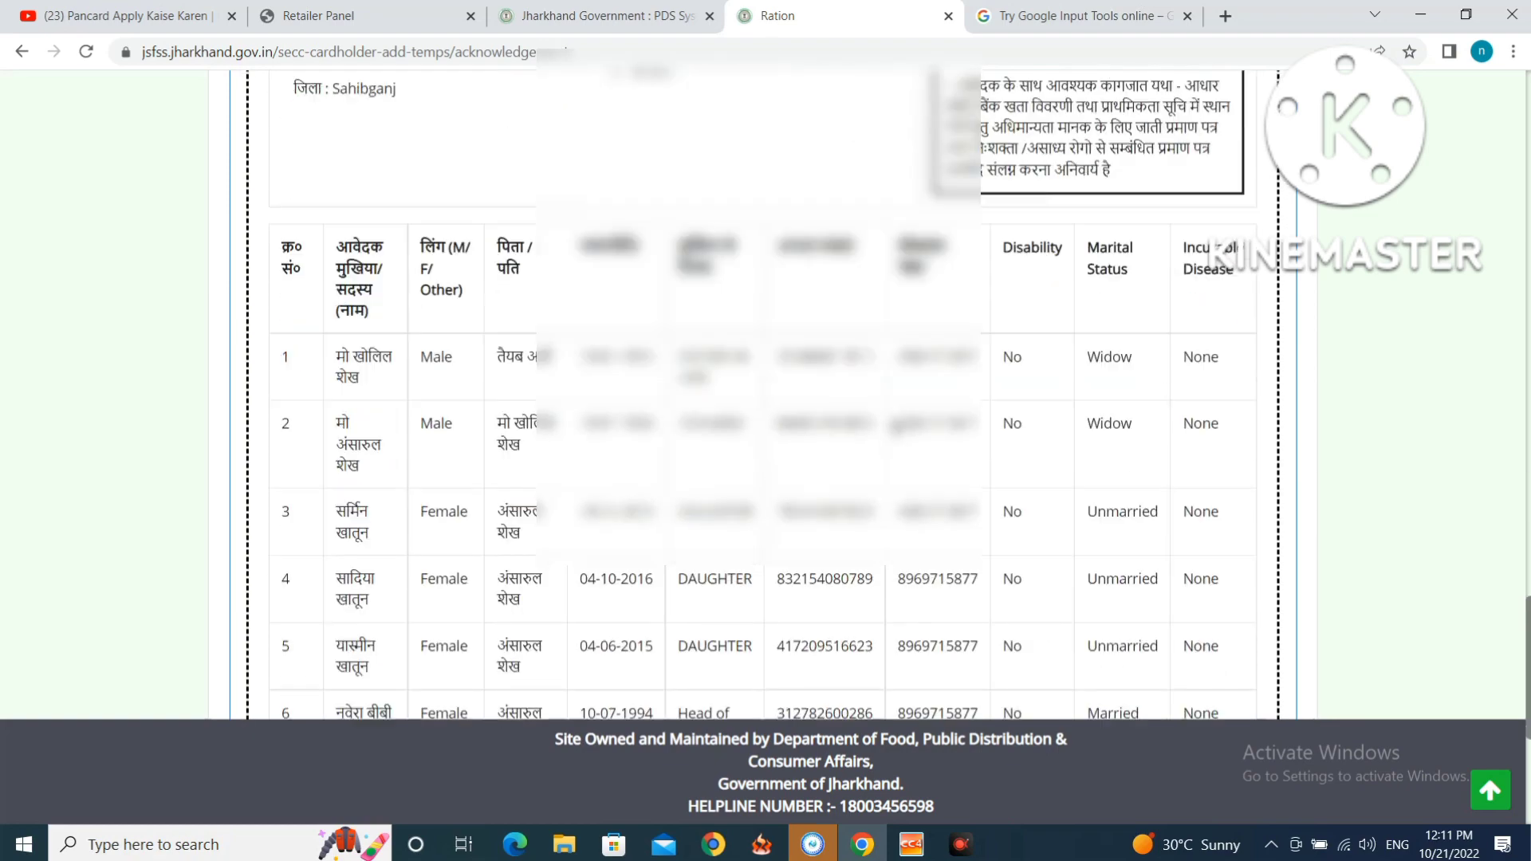
scroll(1013, 434, "down", 5)
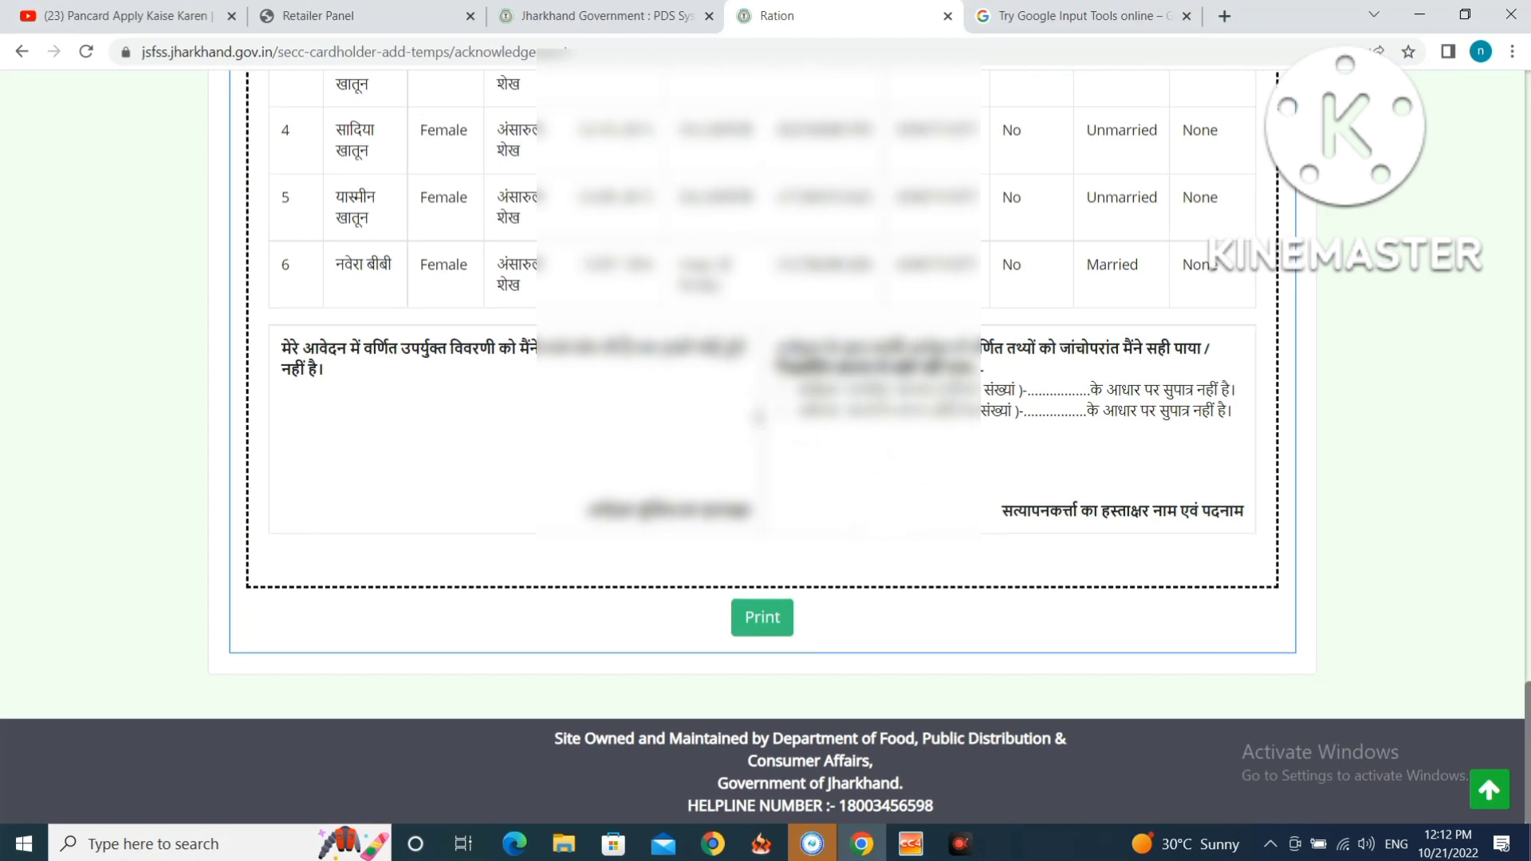
Open the acknowledgement receipt in Chrome's print preview and scroll through its two pages.
left_click(759, 622)
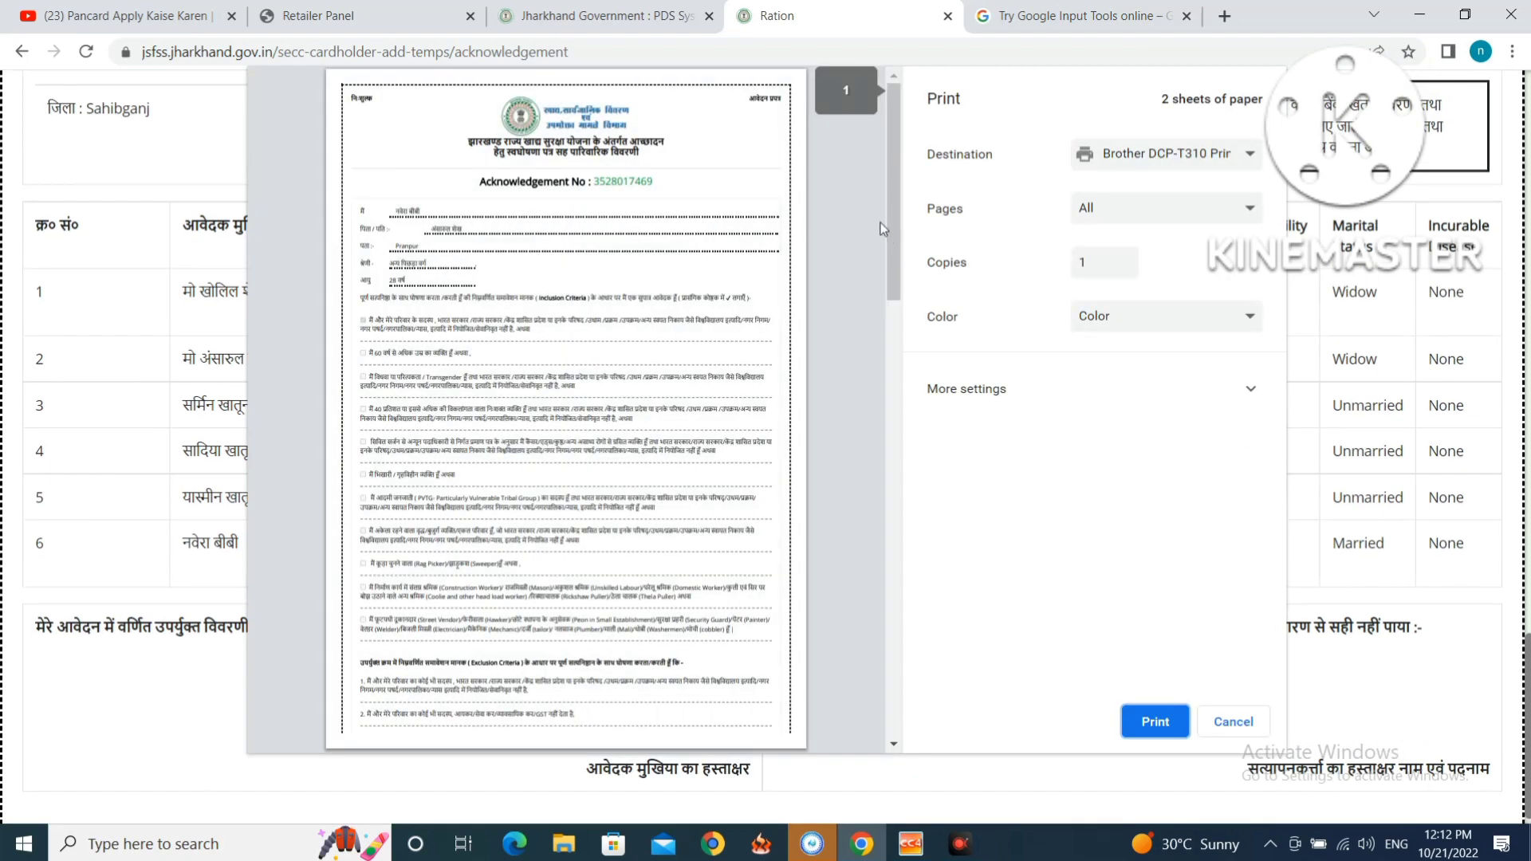
left_click_drag(893, 232, 887, 702)
left_click_drag(886, 715, 807, 199)
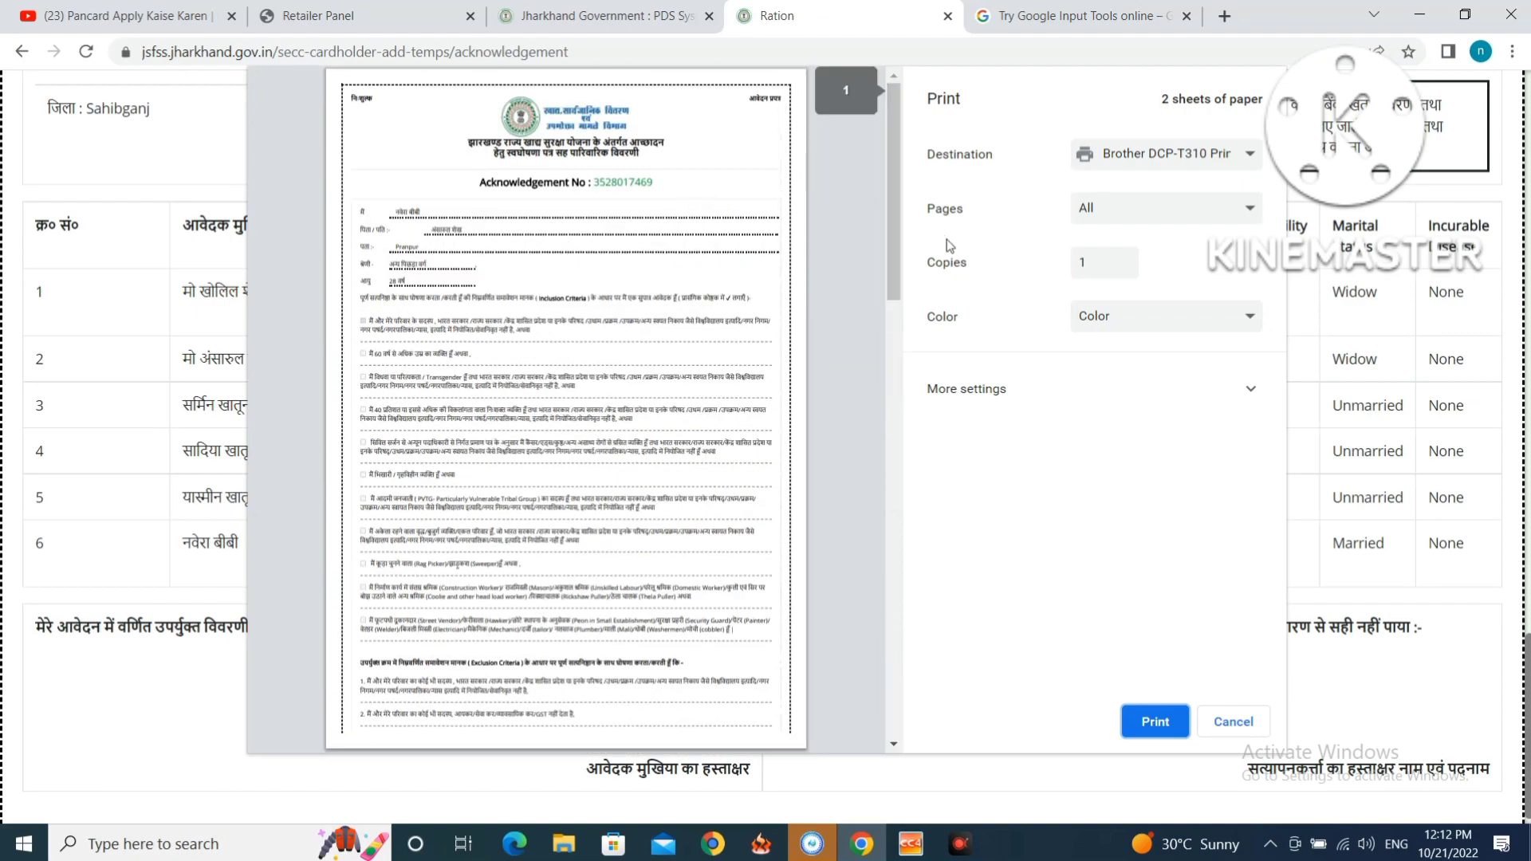